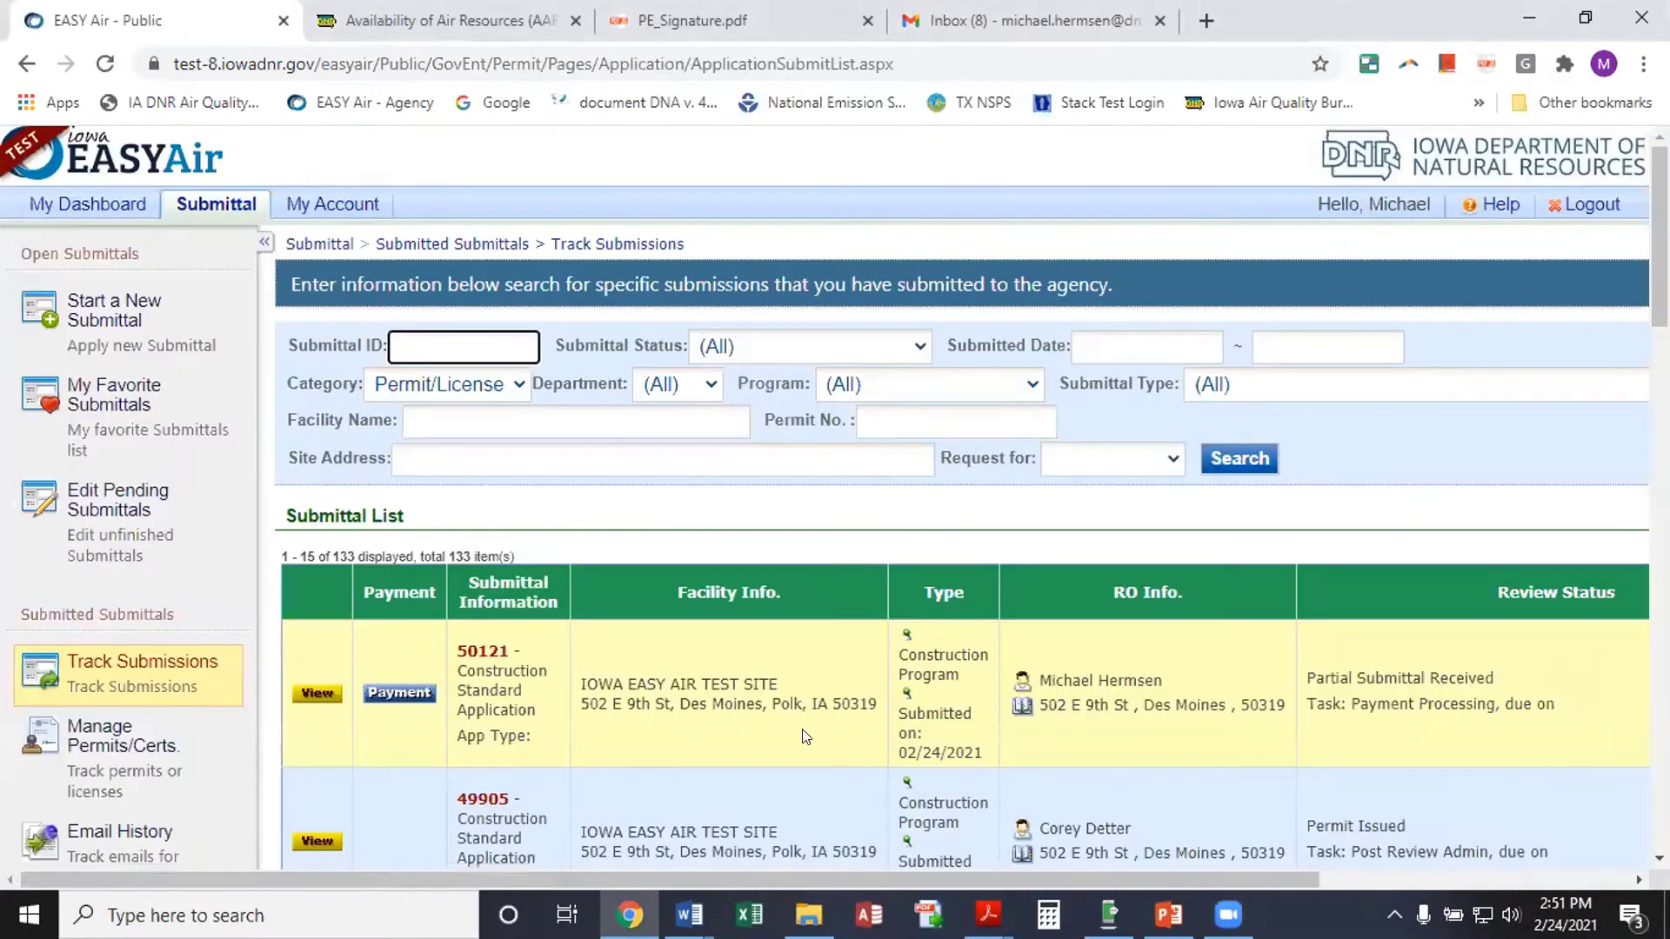
Open submittal 50121 and review its Application Basic Information and Form(s) Detail sections
scroll(760, 696, down, 1)
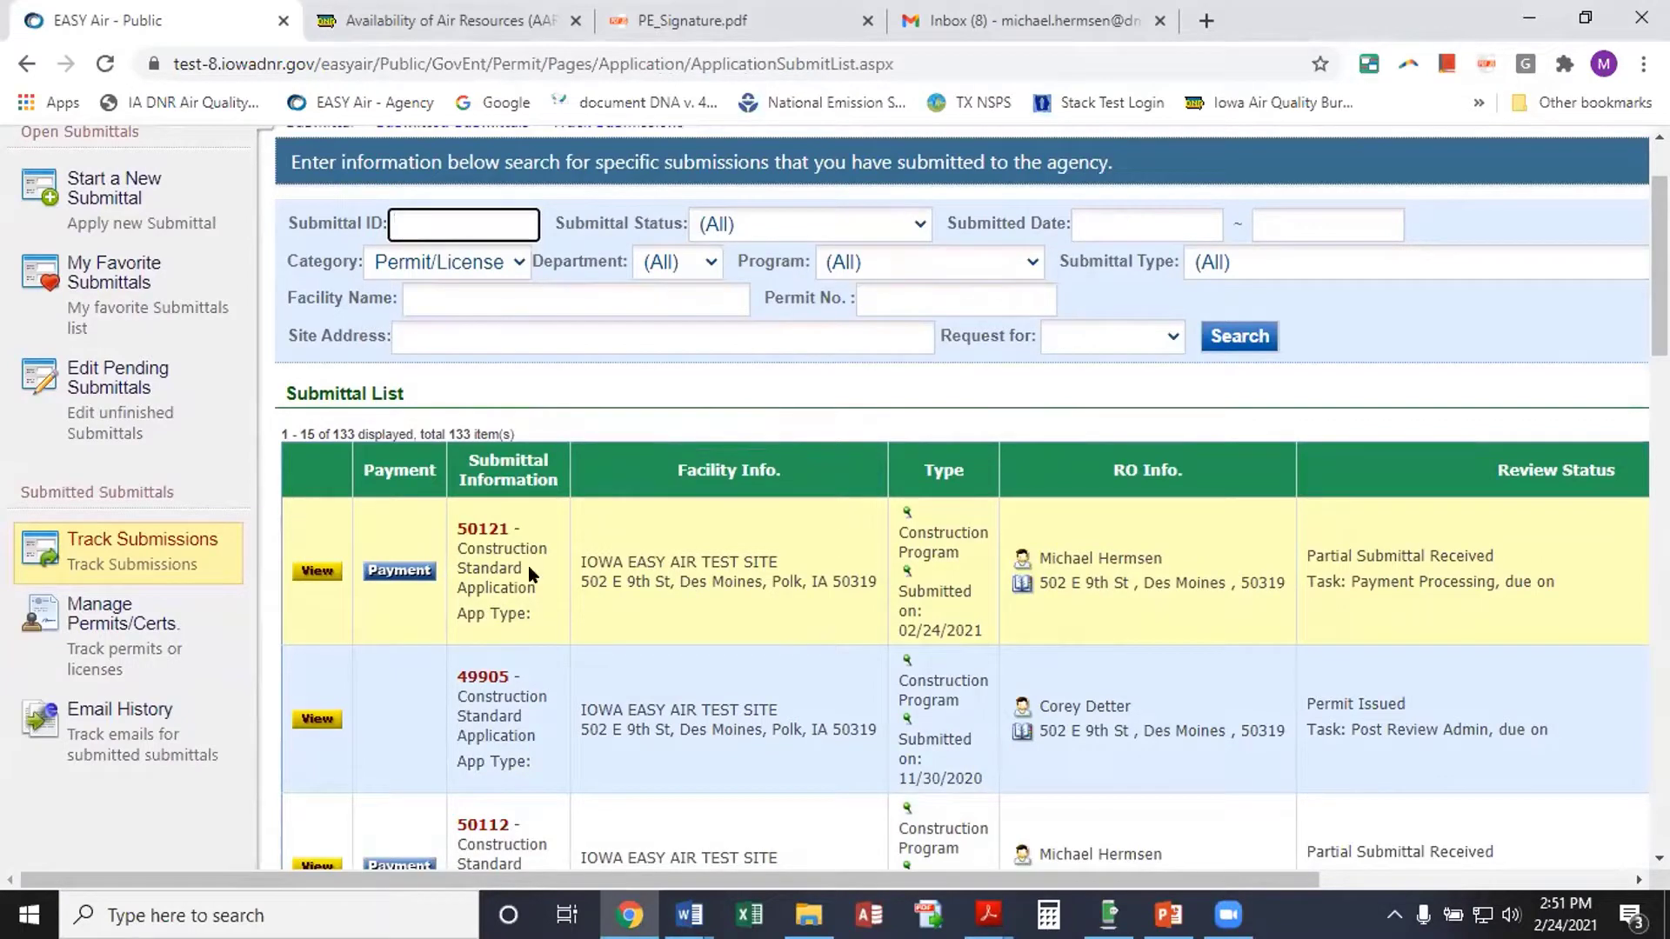
click(306, 574)
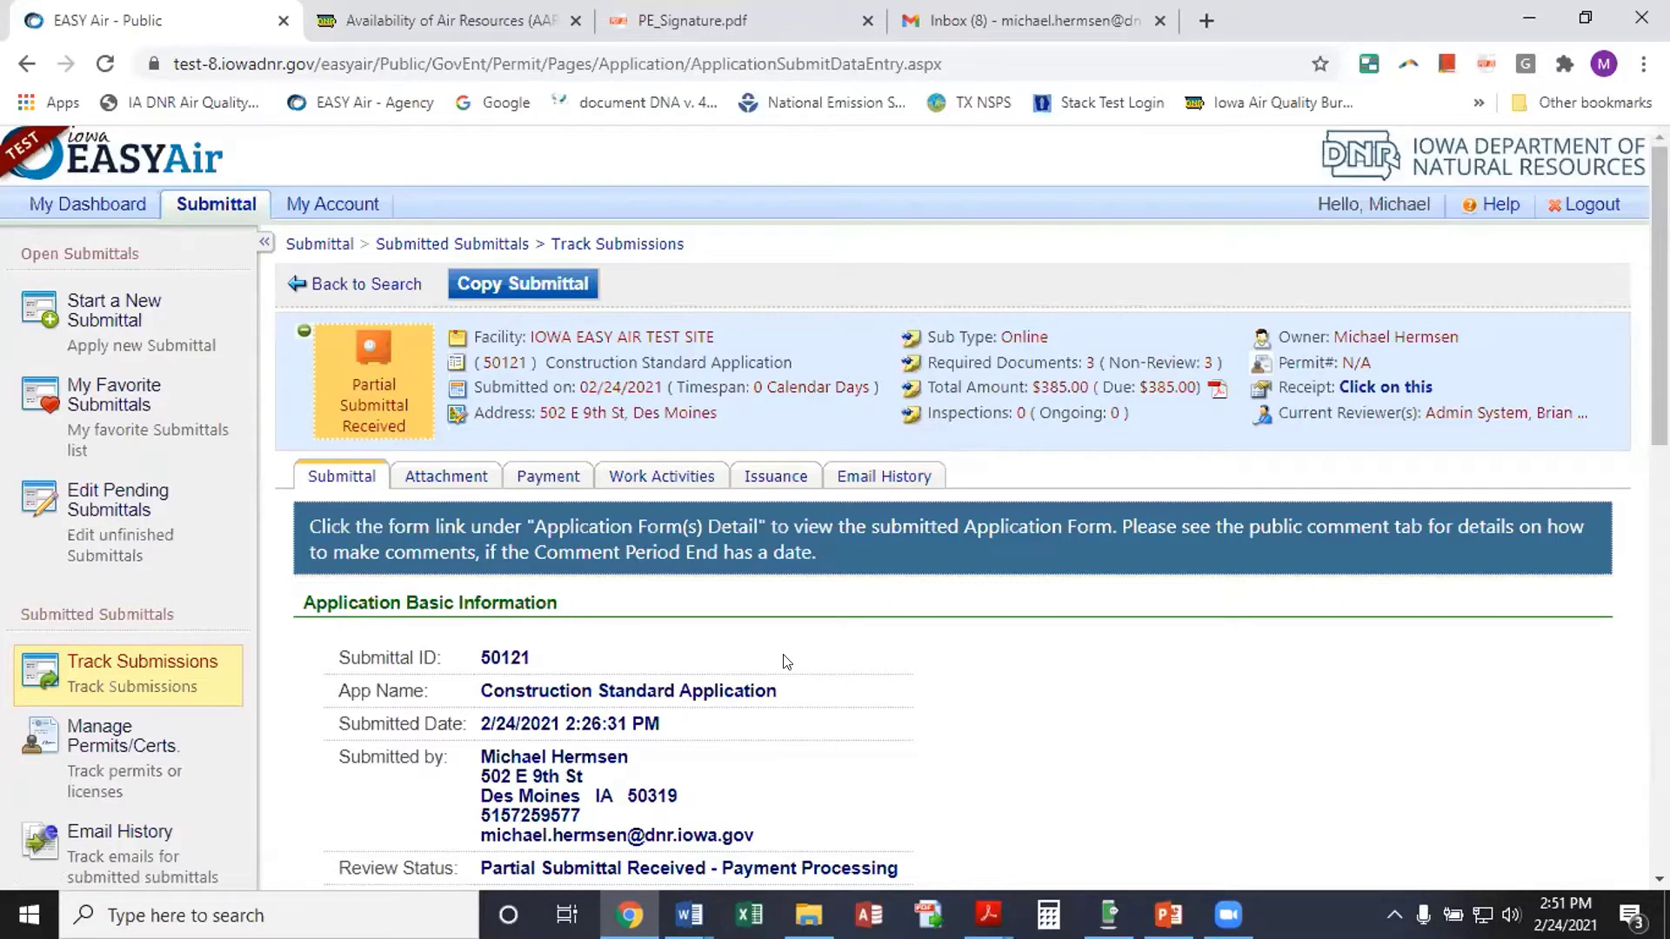
scroll(787, 662, down, 2)
scroll(787, 663, down, 3)
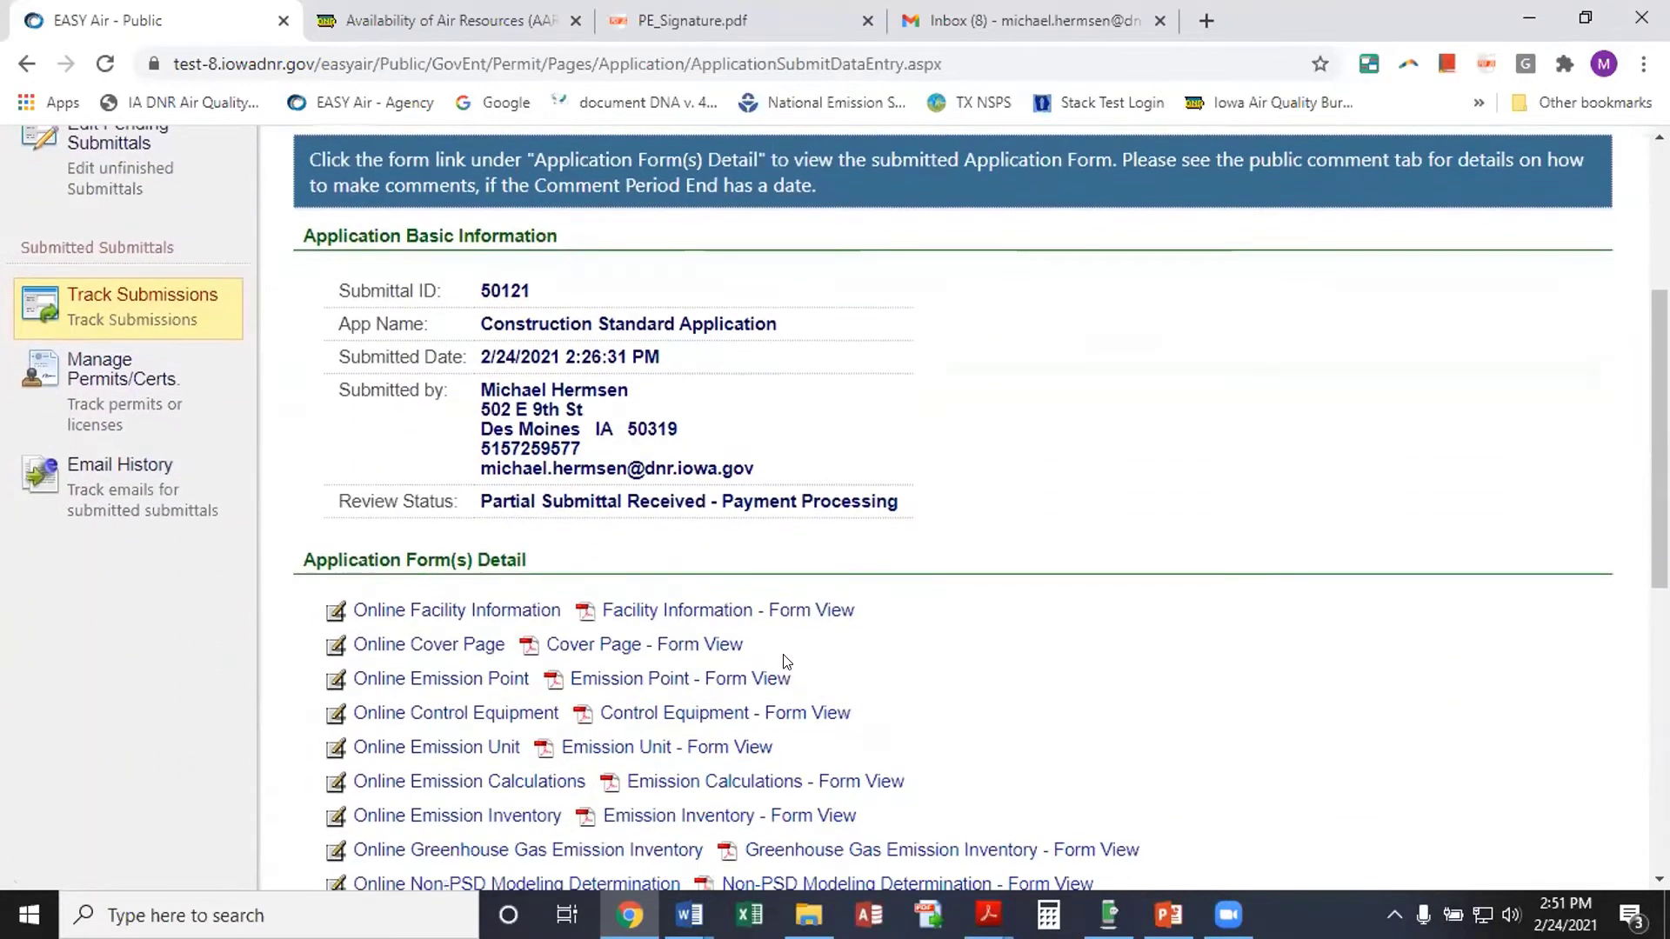
scroll(785, 666, down, 1)
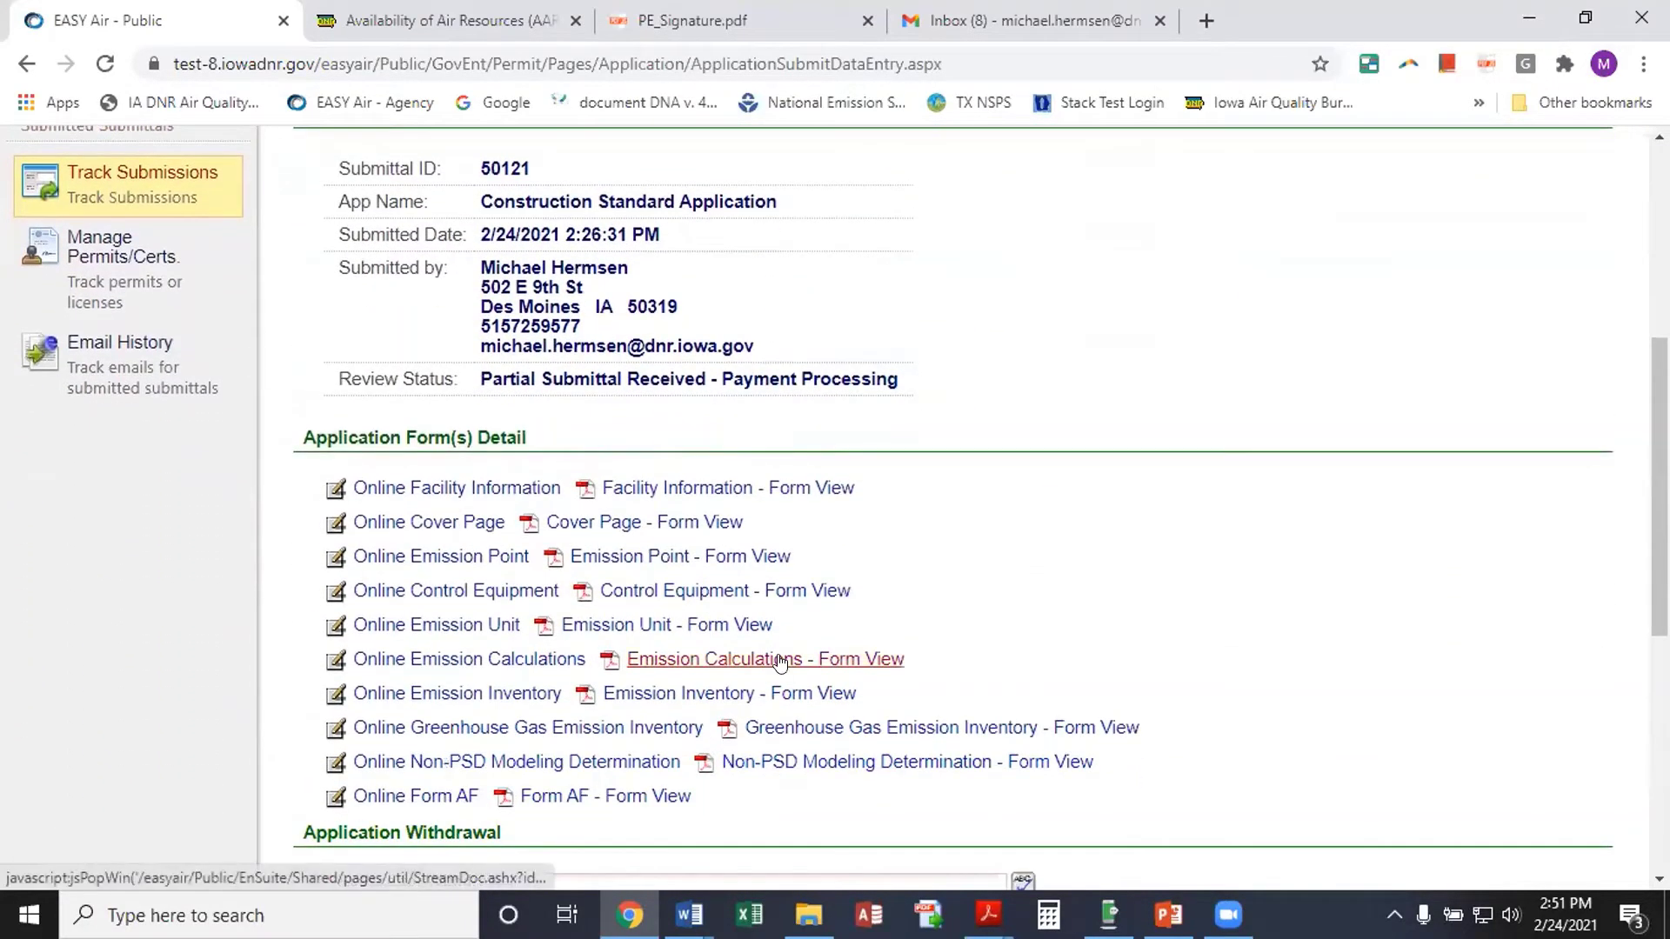
scroll(780, 663, down, 3)
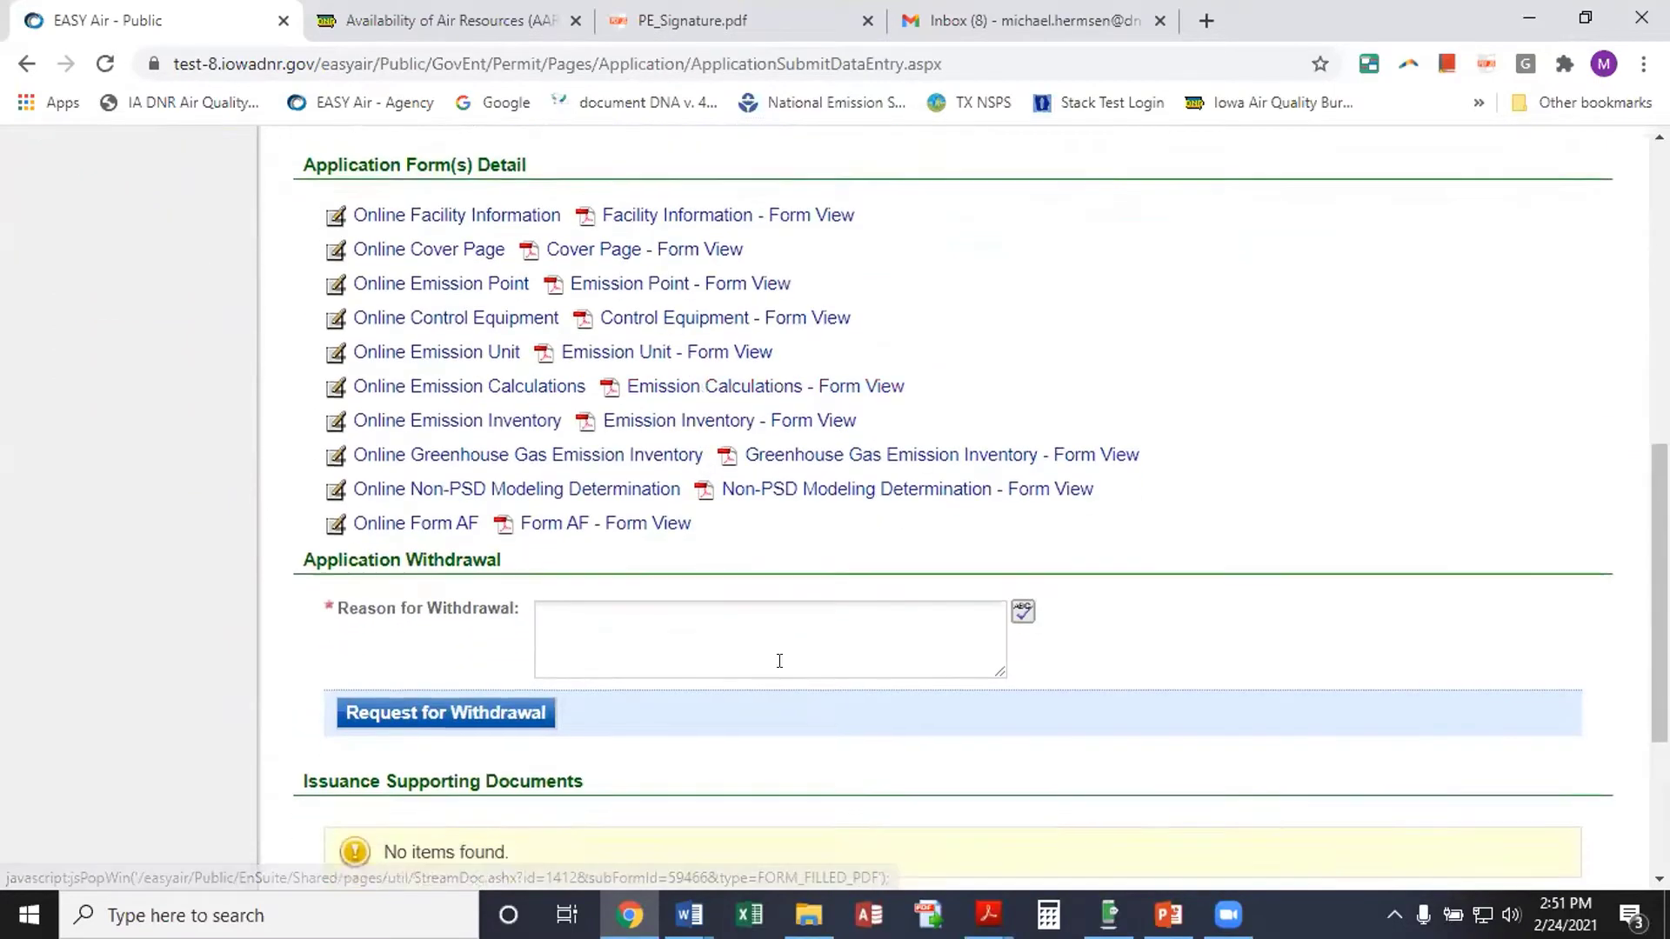
scroll(781, 665, down, 3)
scroll(785, 671, up, 8)
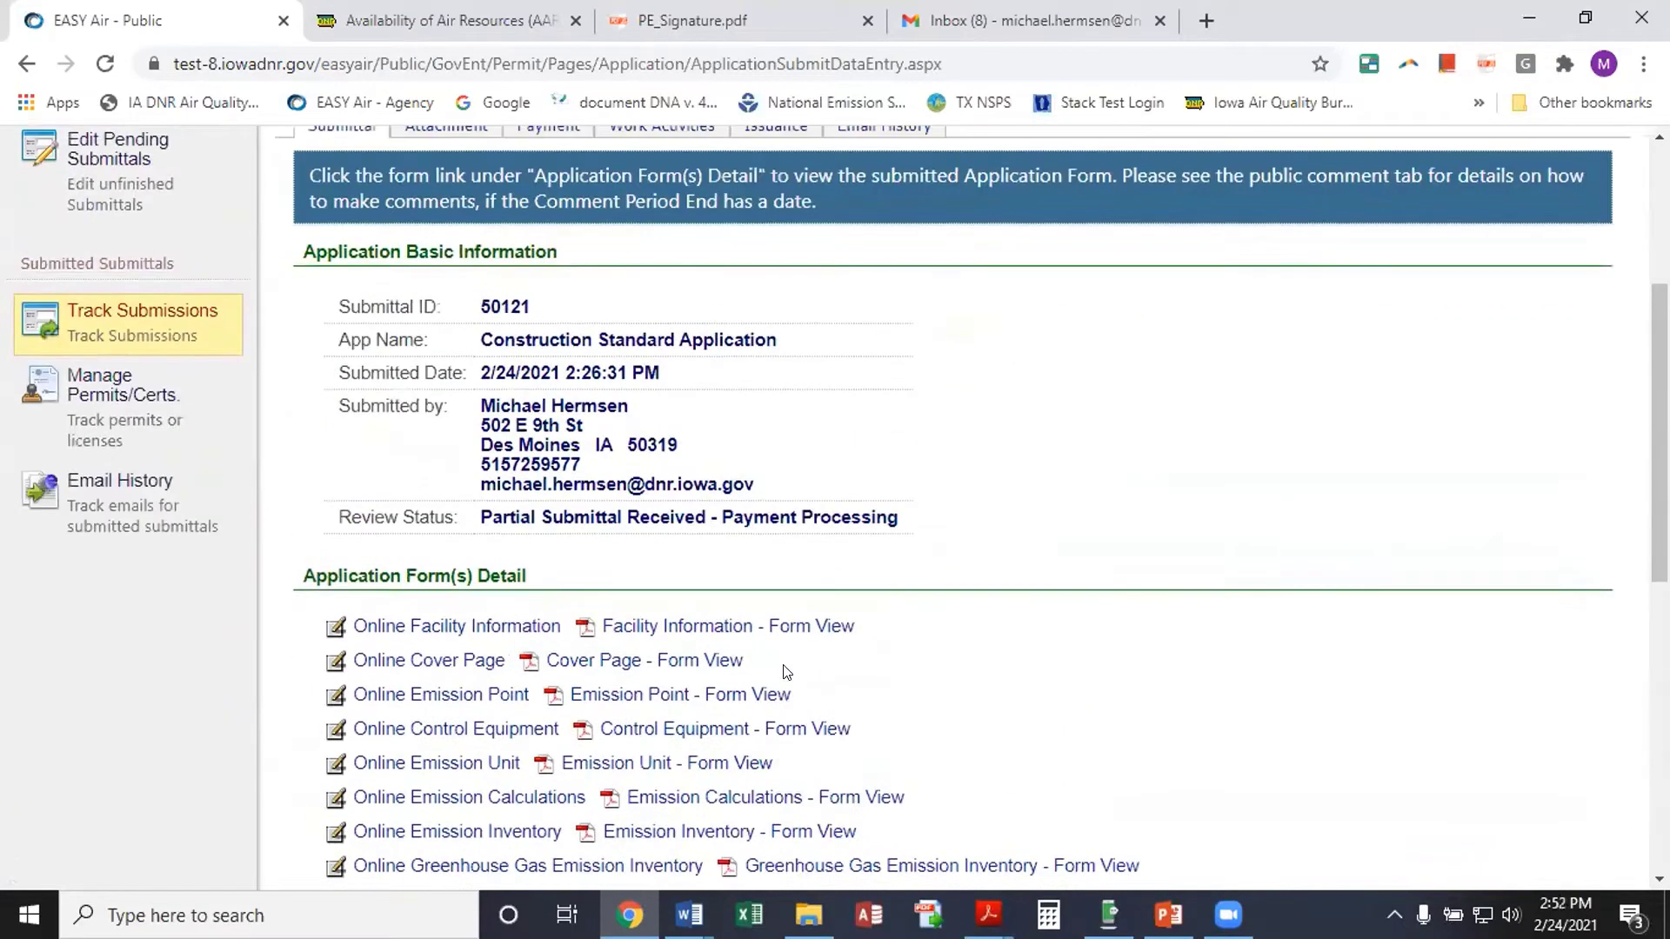
scroll(785, 671, up, 1)
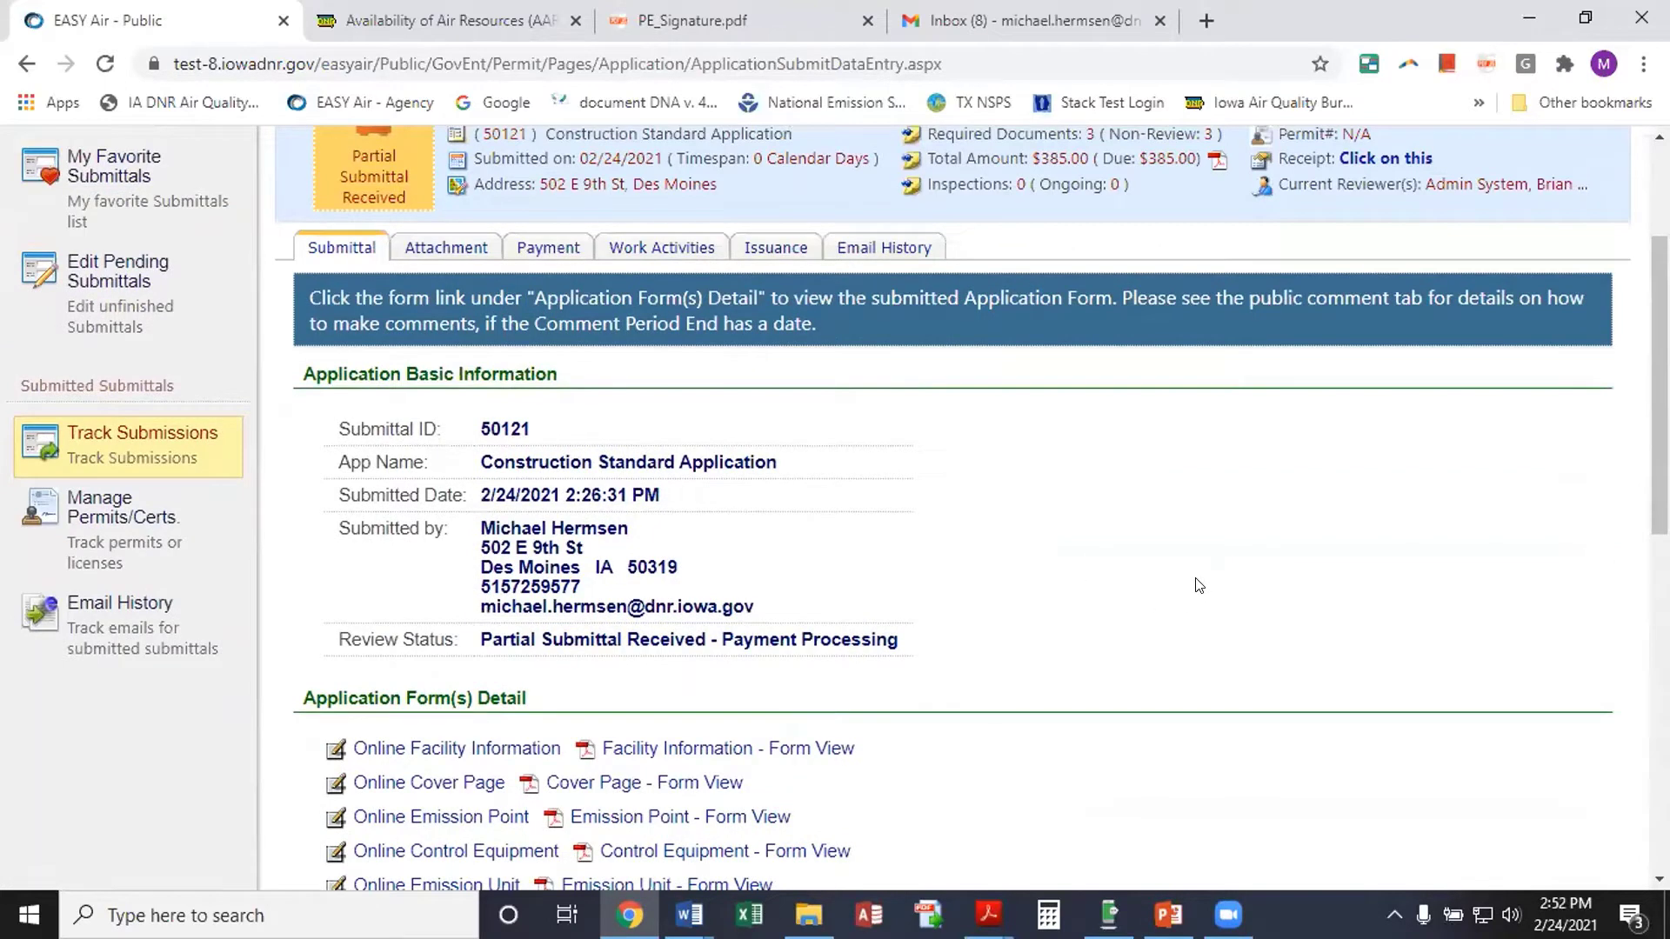
scroll(1305, 588, up, 1)
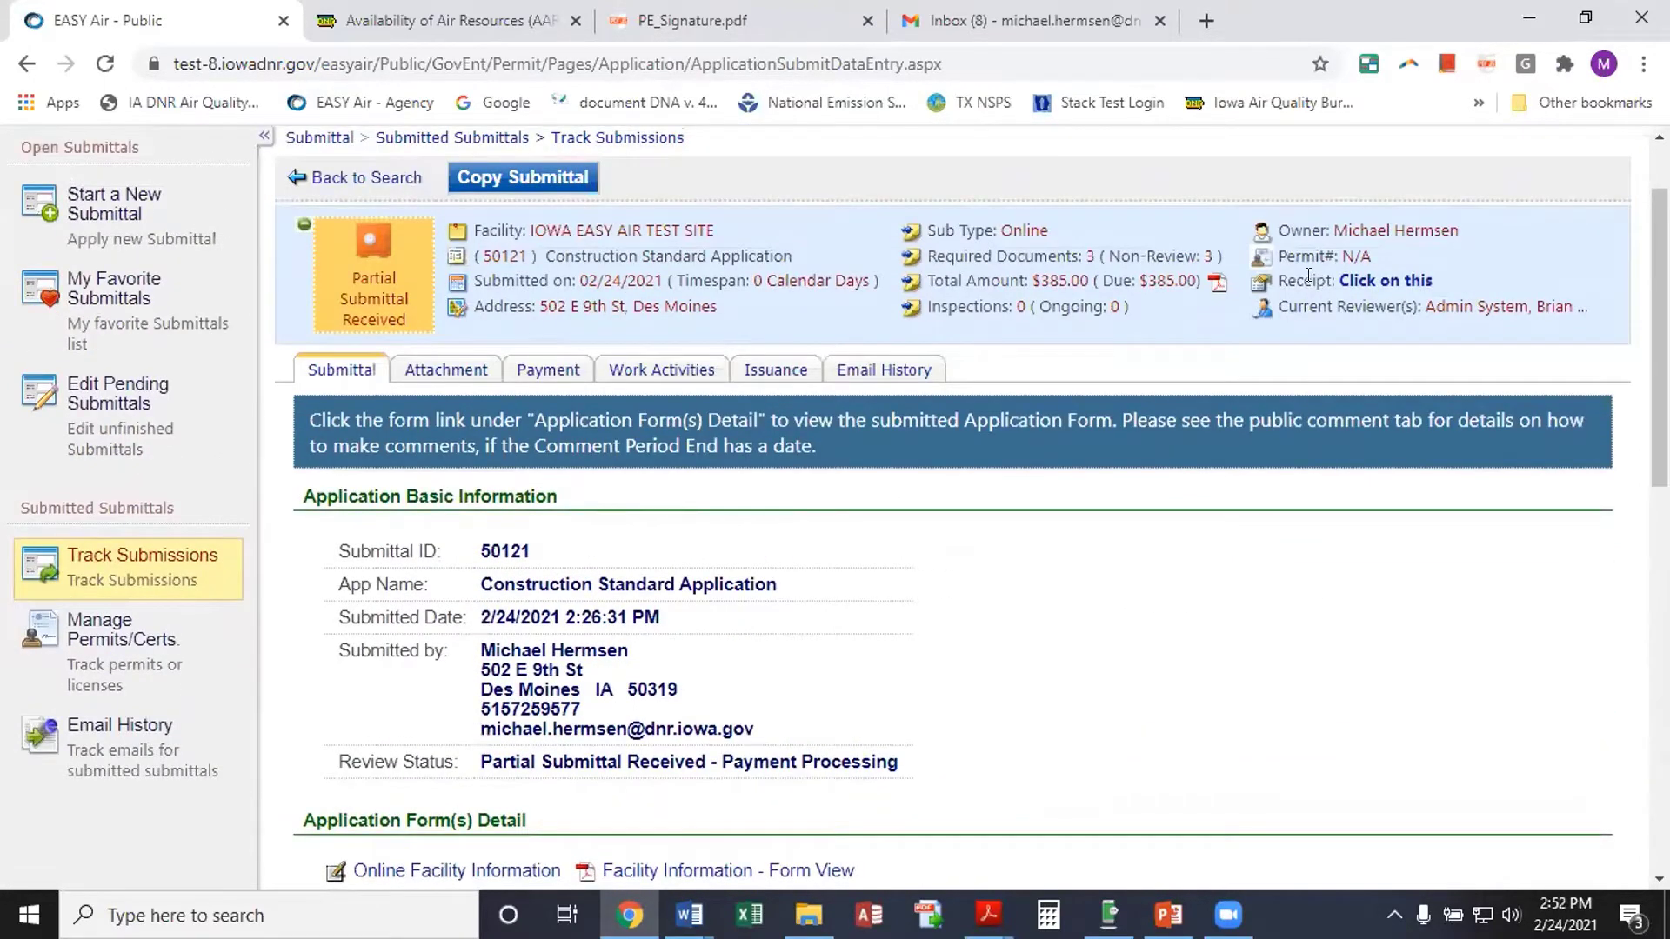
click(1350, 283)
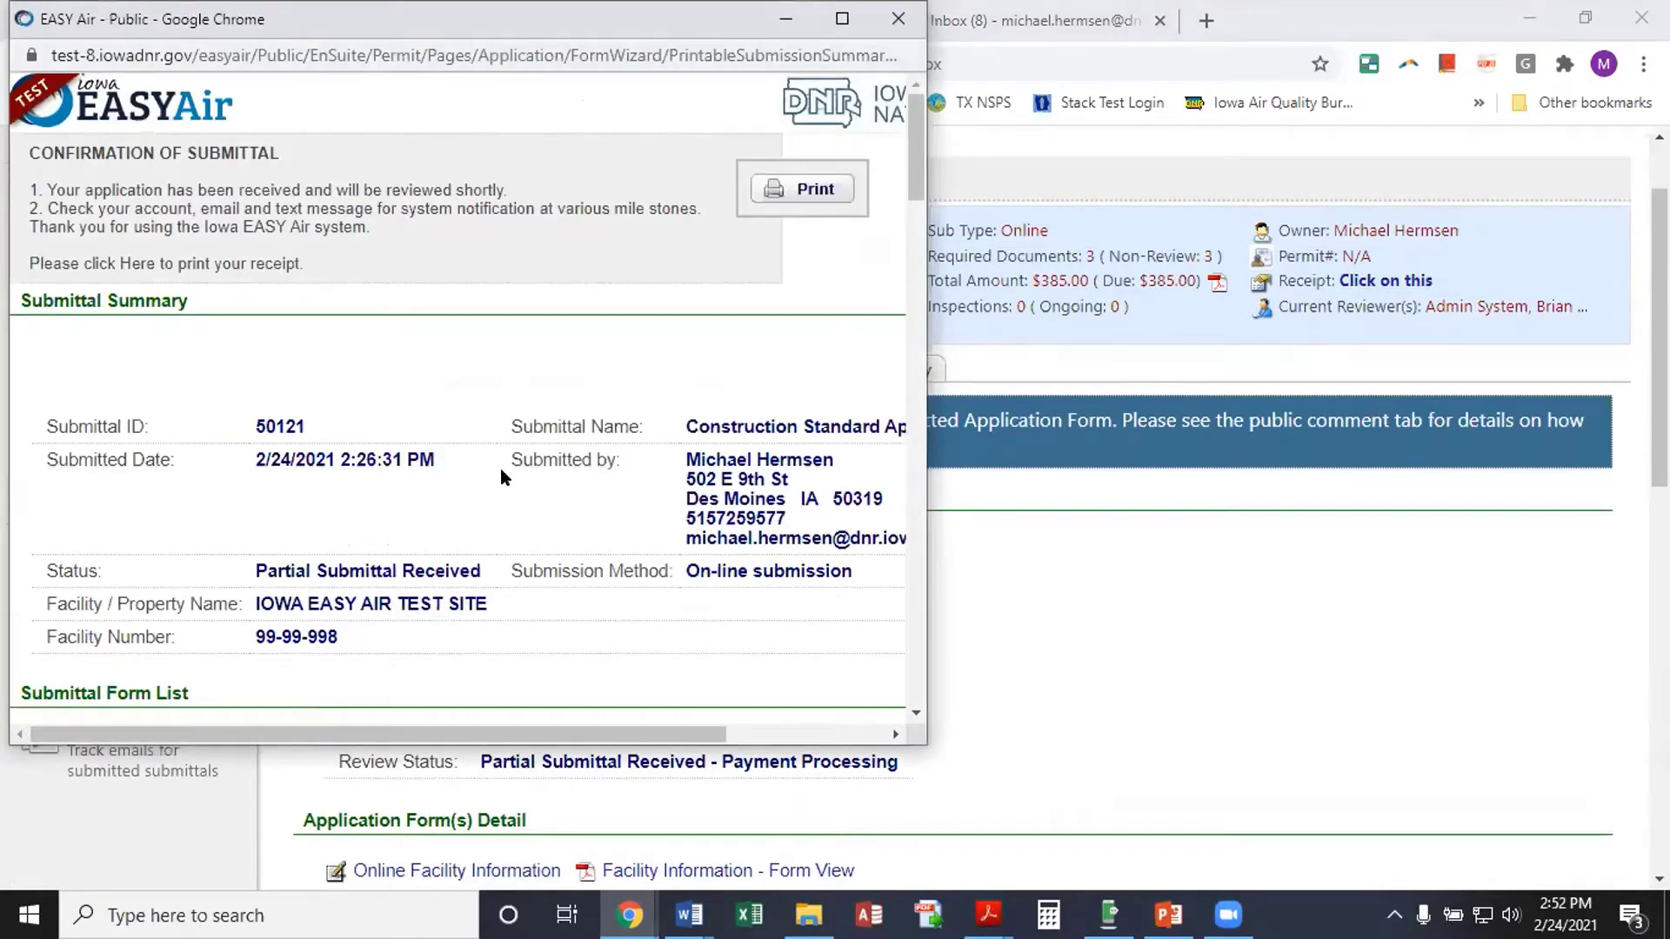
scroll(477, 520, down, 6)
scroll(477, 520, down, 15)
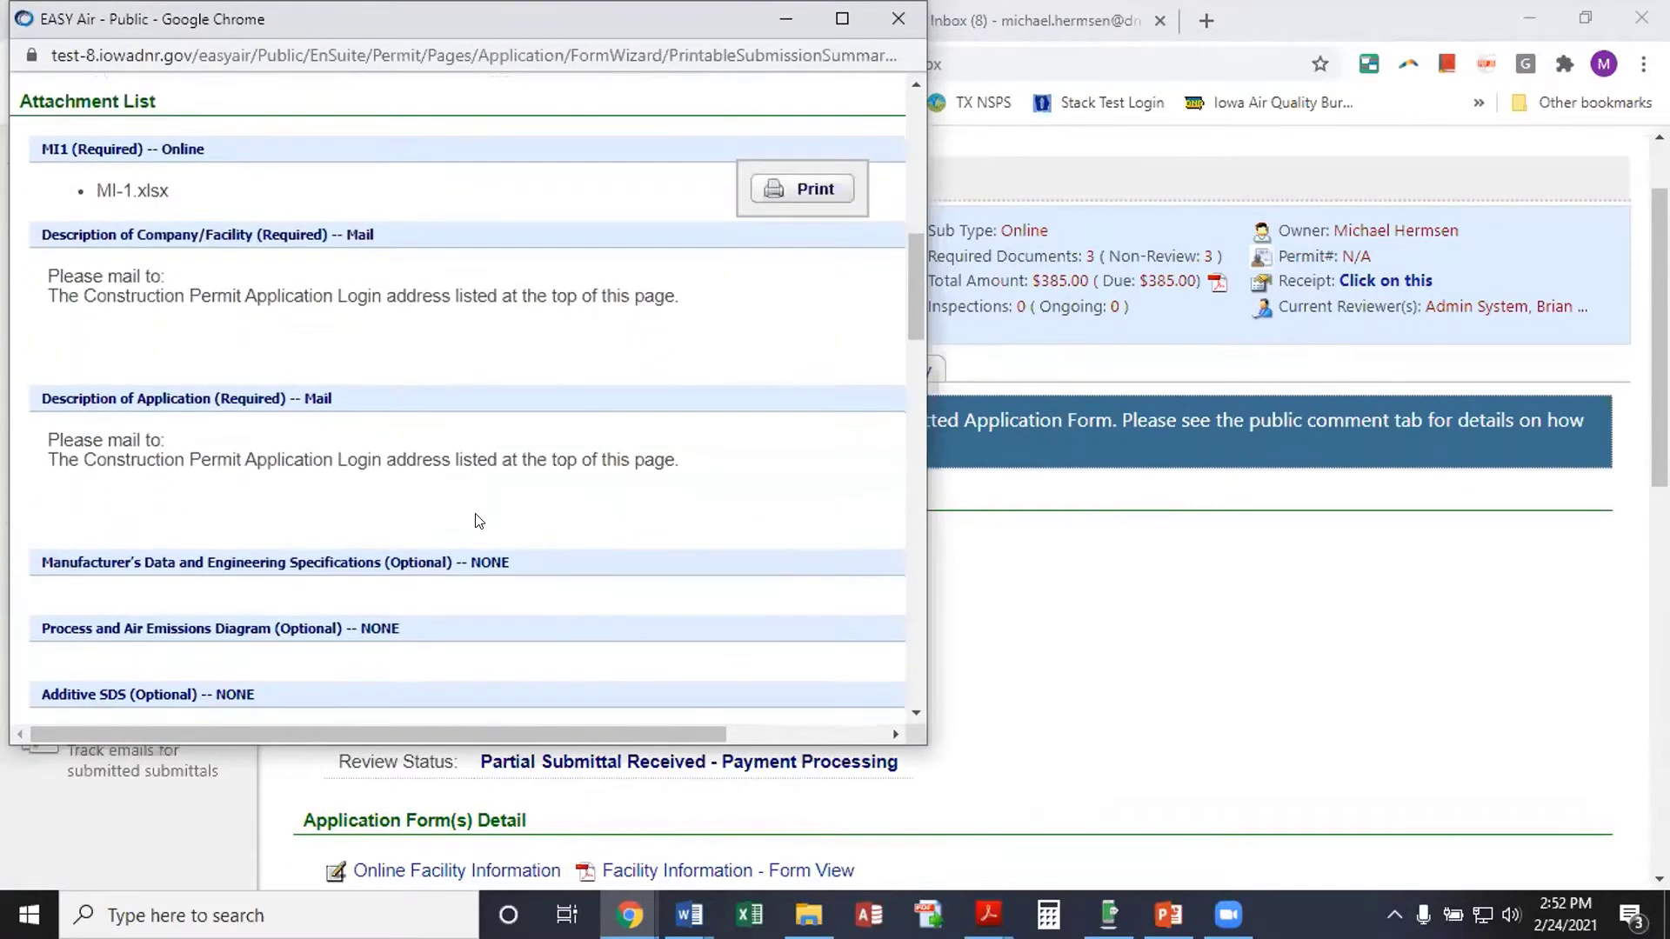
scroll(477, 520, up, 15)
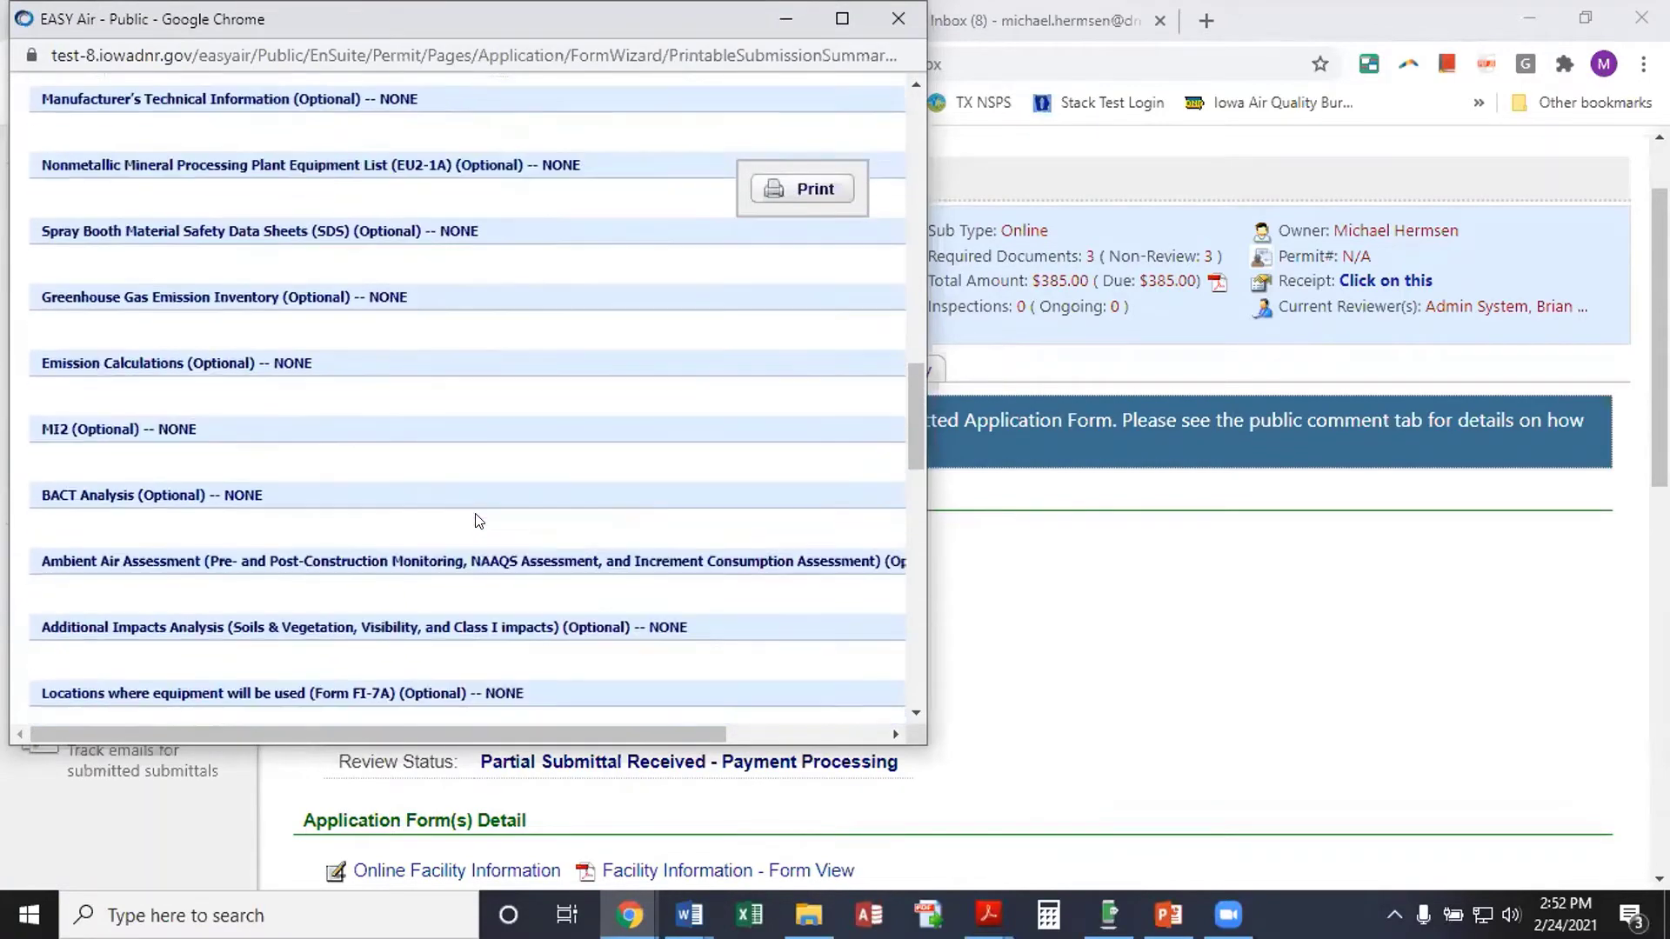
scroll(476, 513, down, 17)
scroll(477, 510, down, 4)
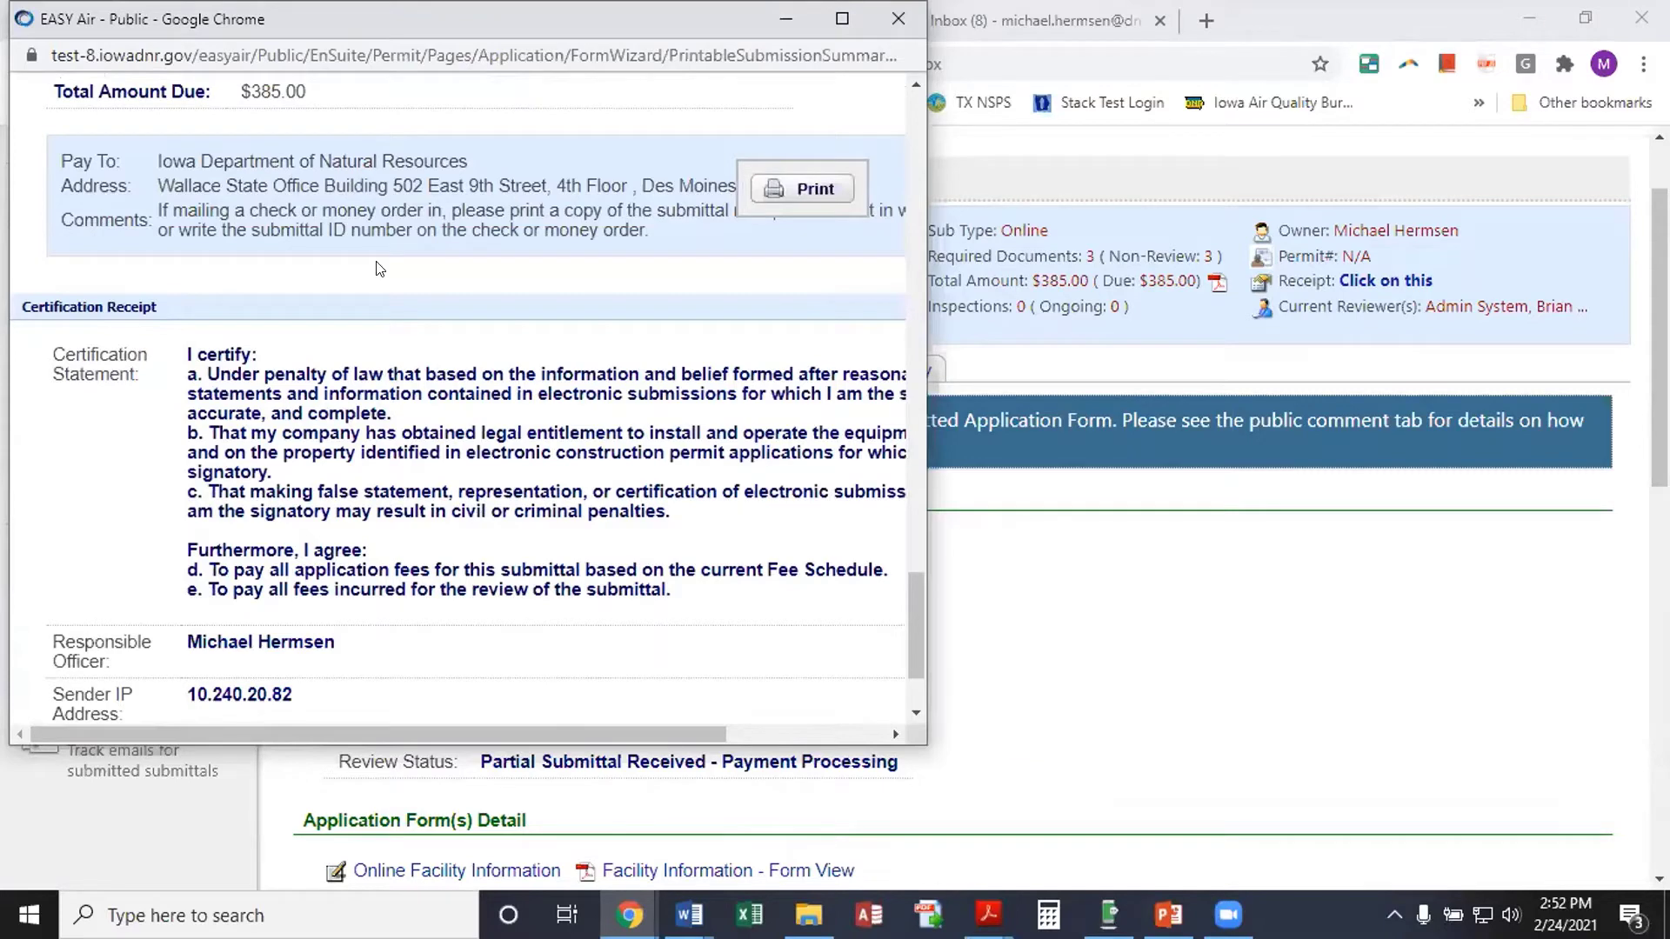
scroll(376, 268, down, 3)
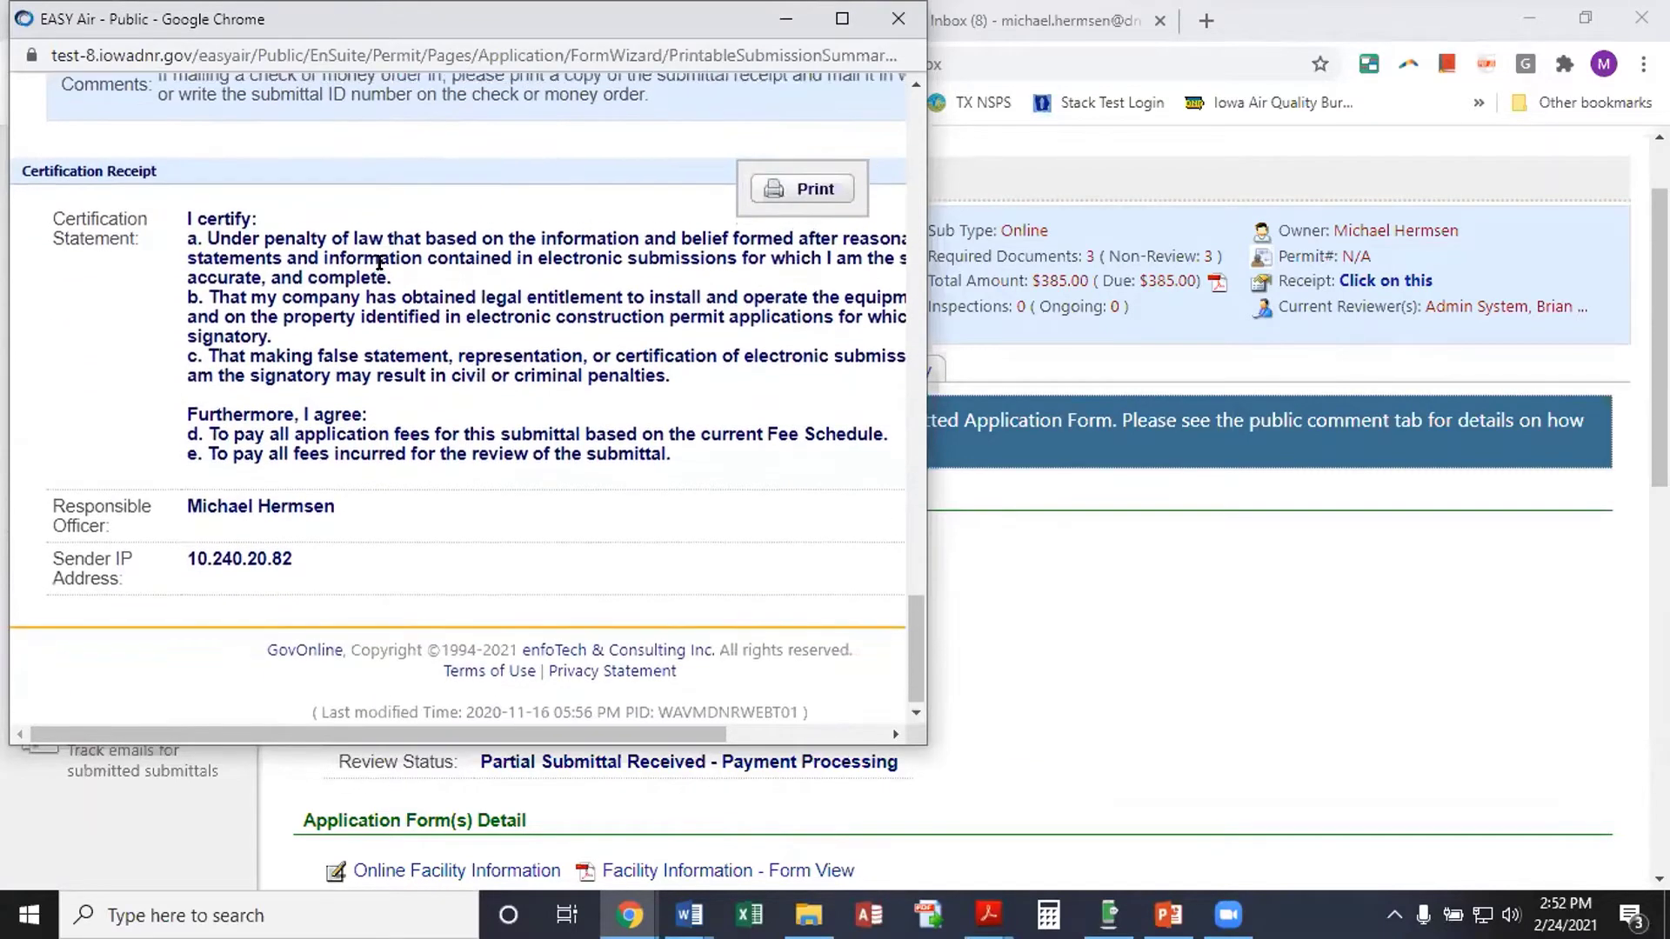
scroll(570, 281, up, 6)
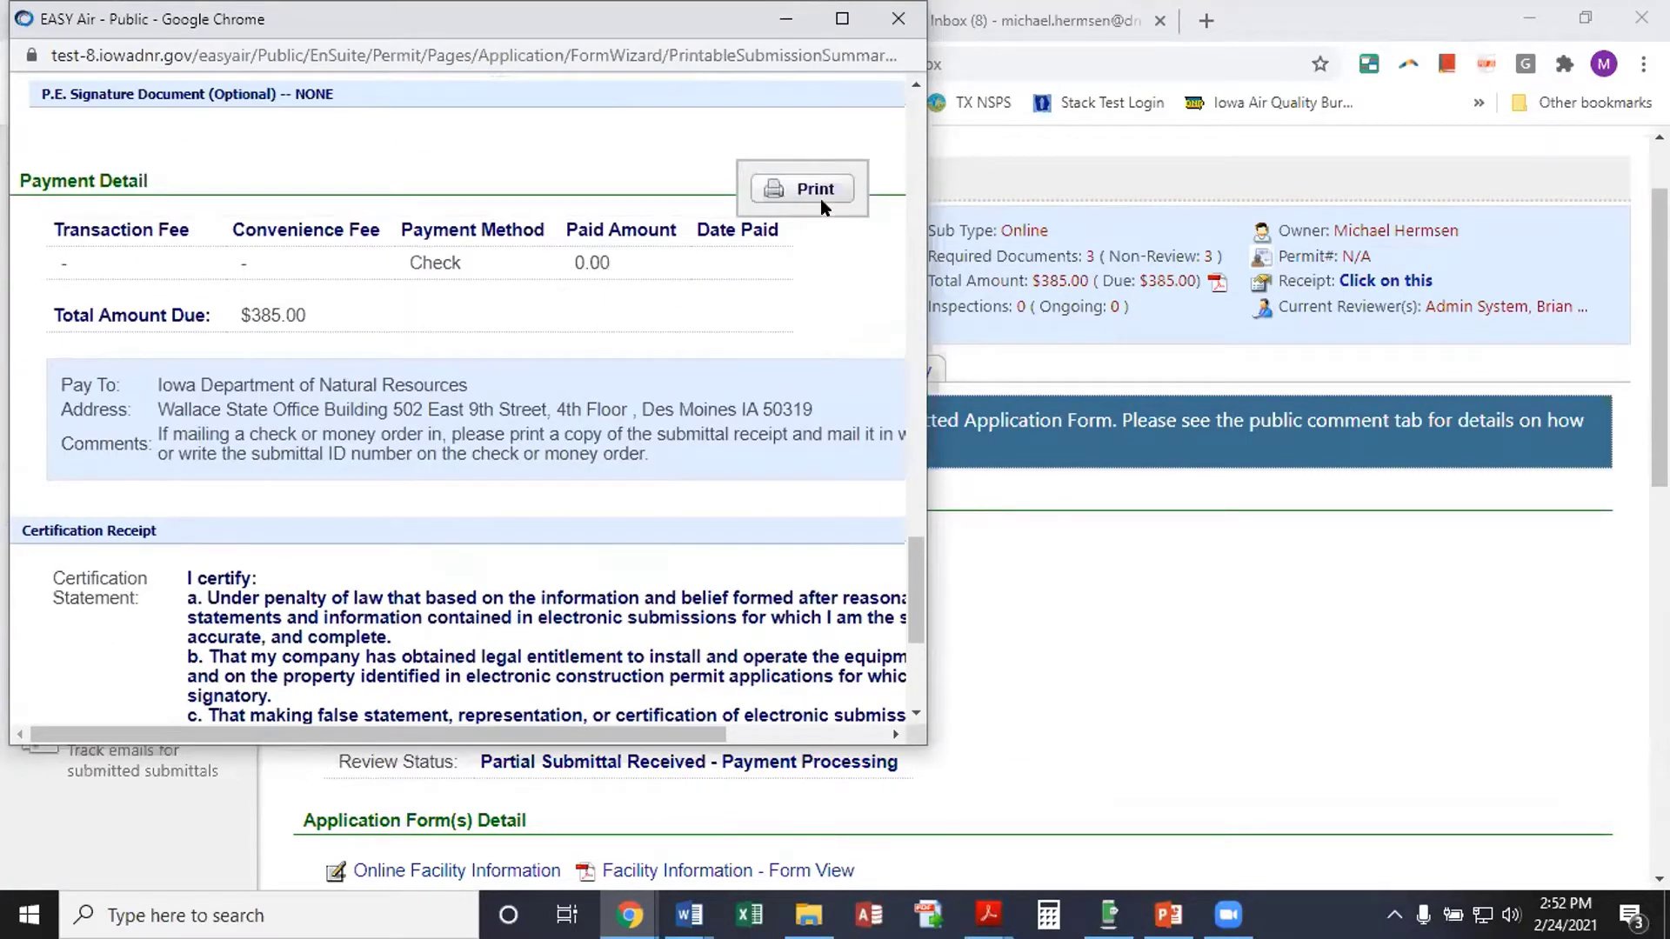
scroll(579, 473, up, 4)
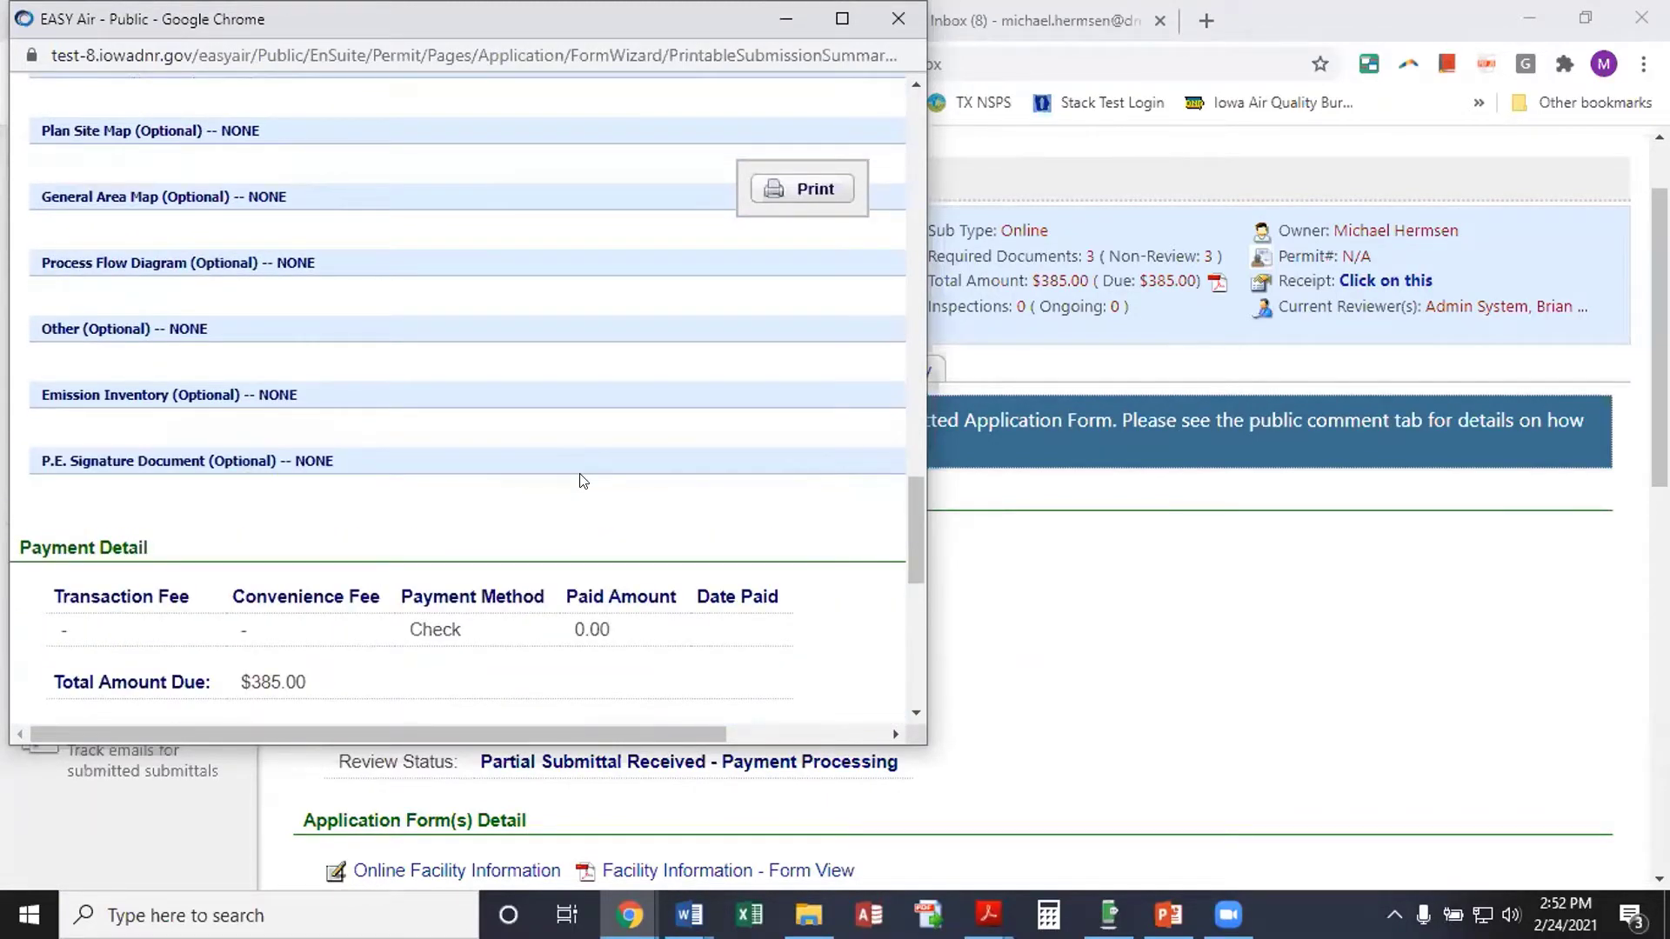
scroll(481, 315, up, 4)
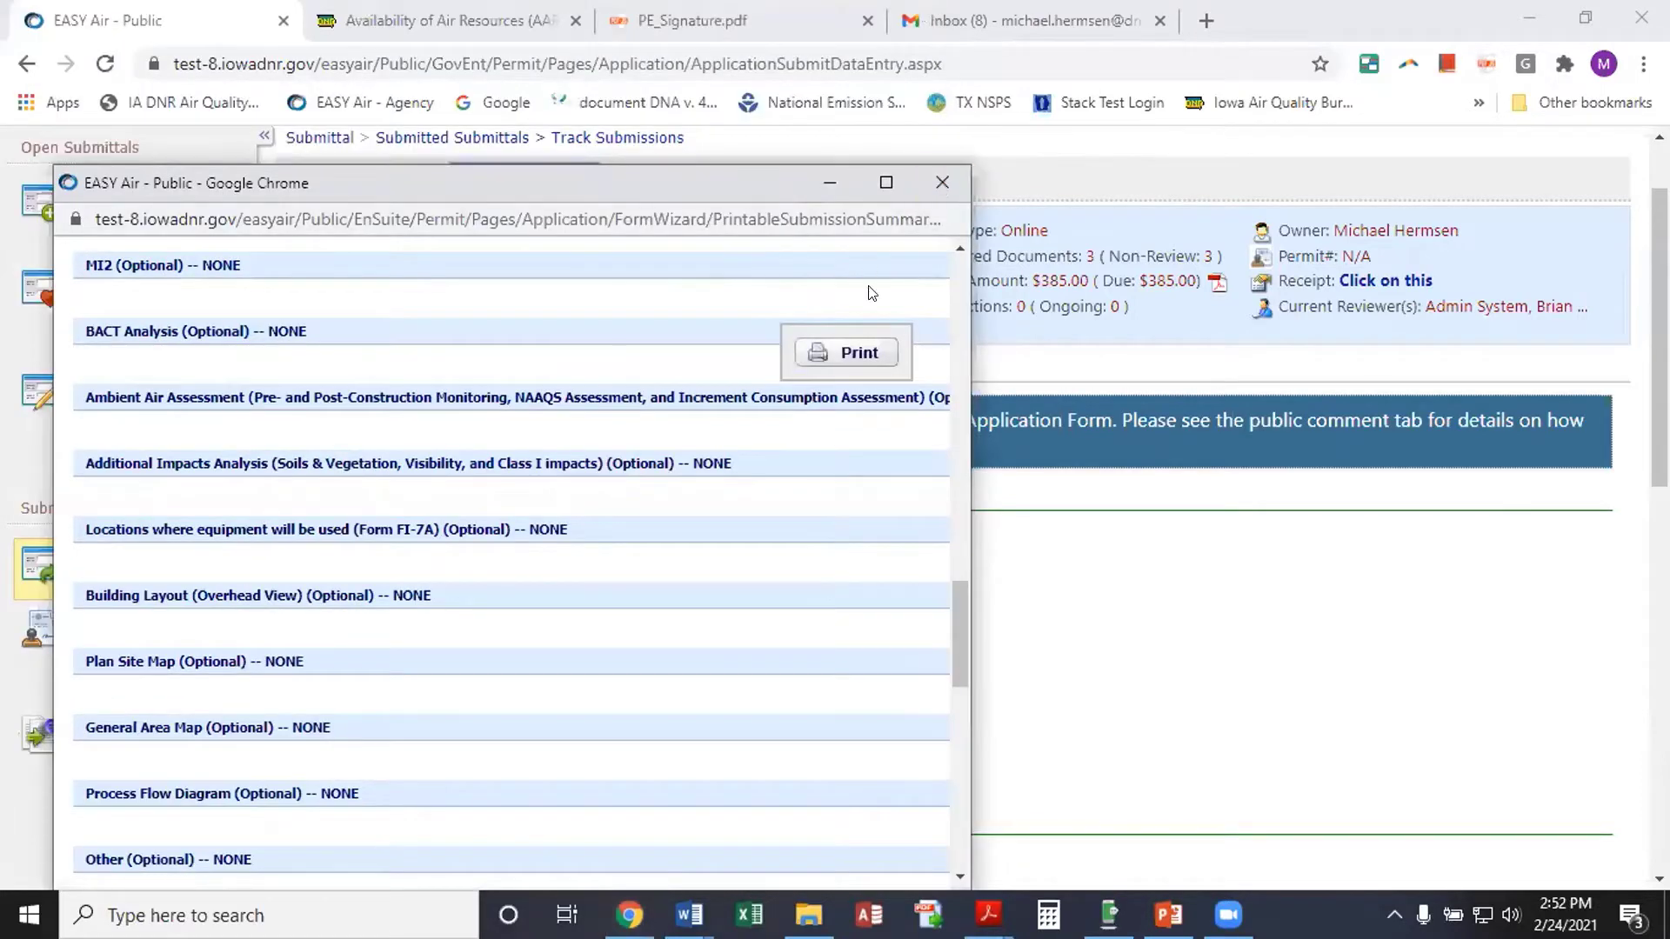
key(ctrl+w)
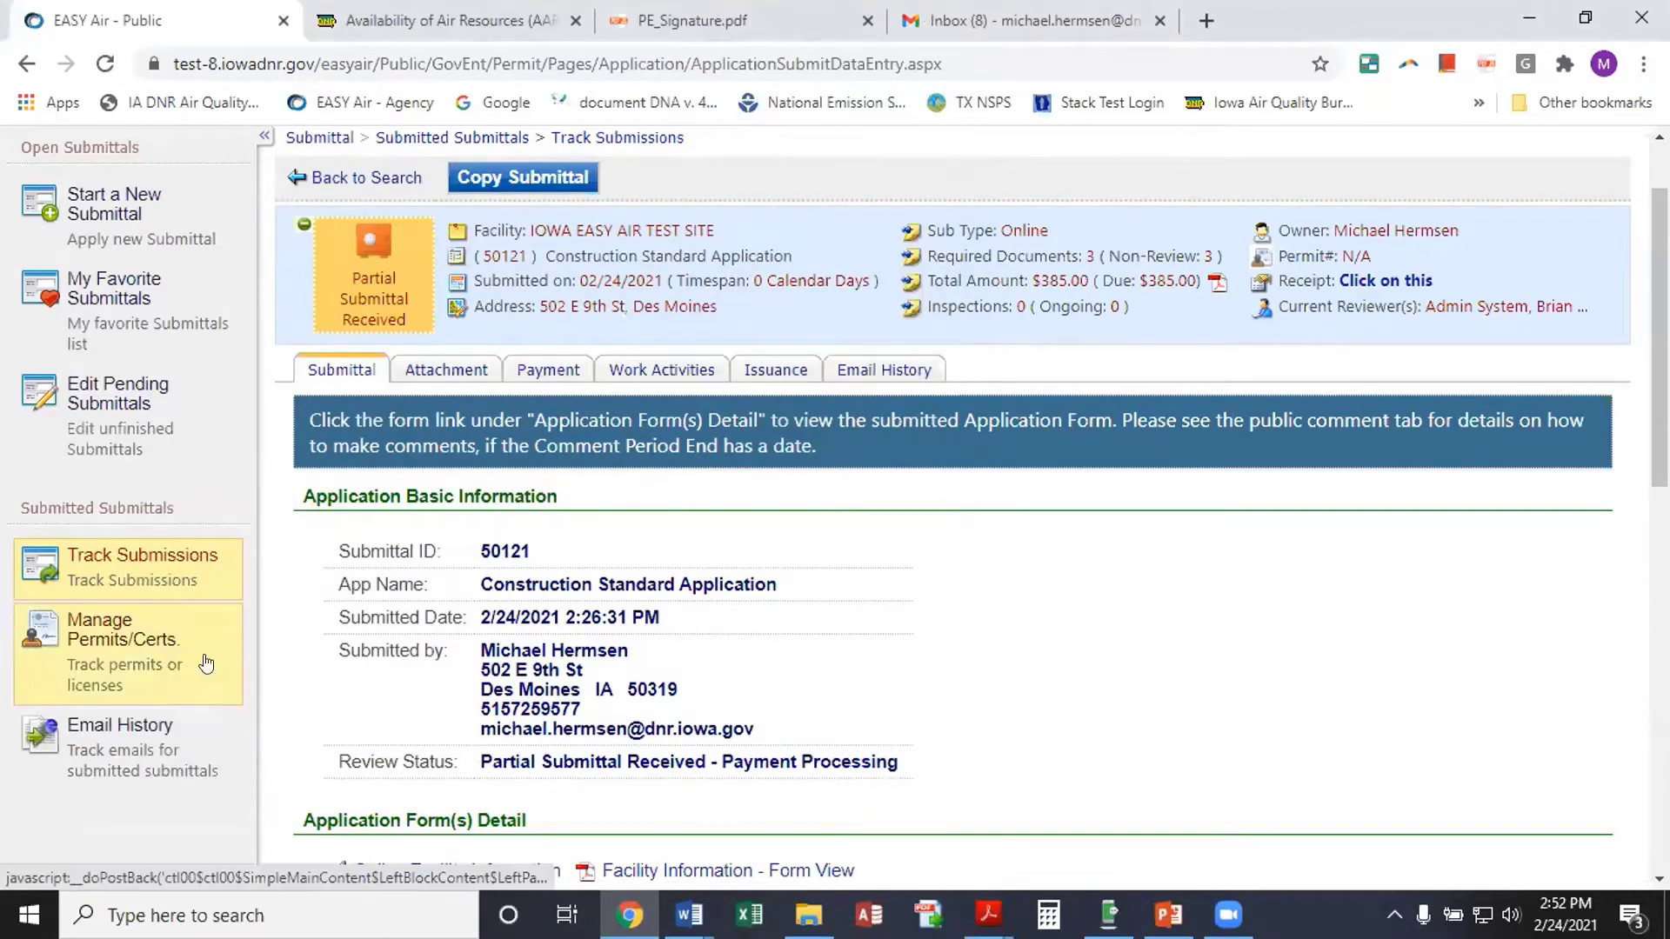
Go back to Track Submissions and enter 49473 as the Submittal ID
click(164, 555)
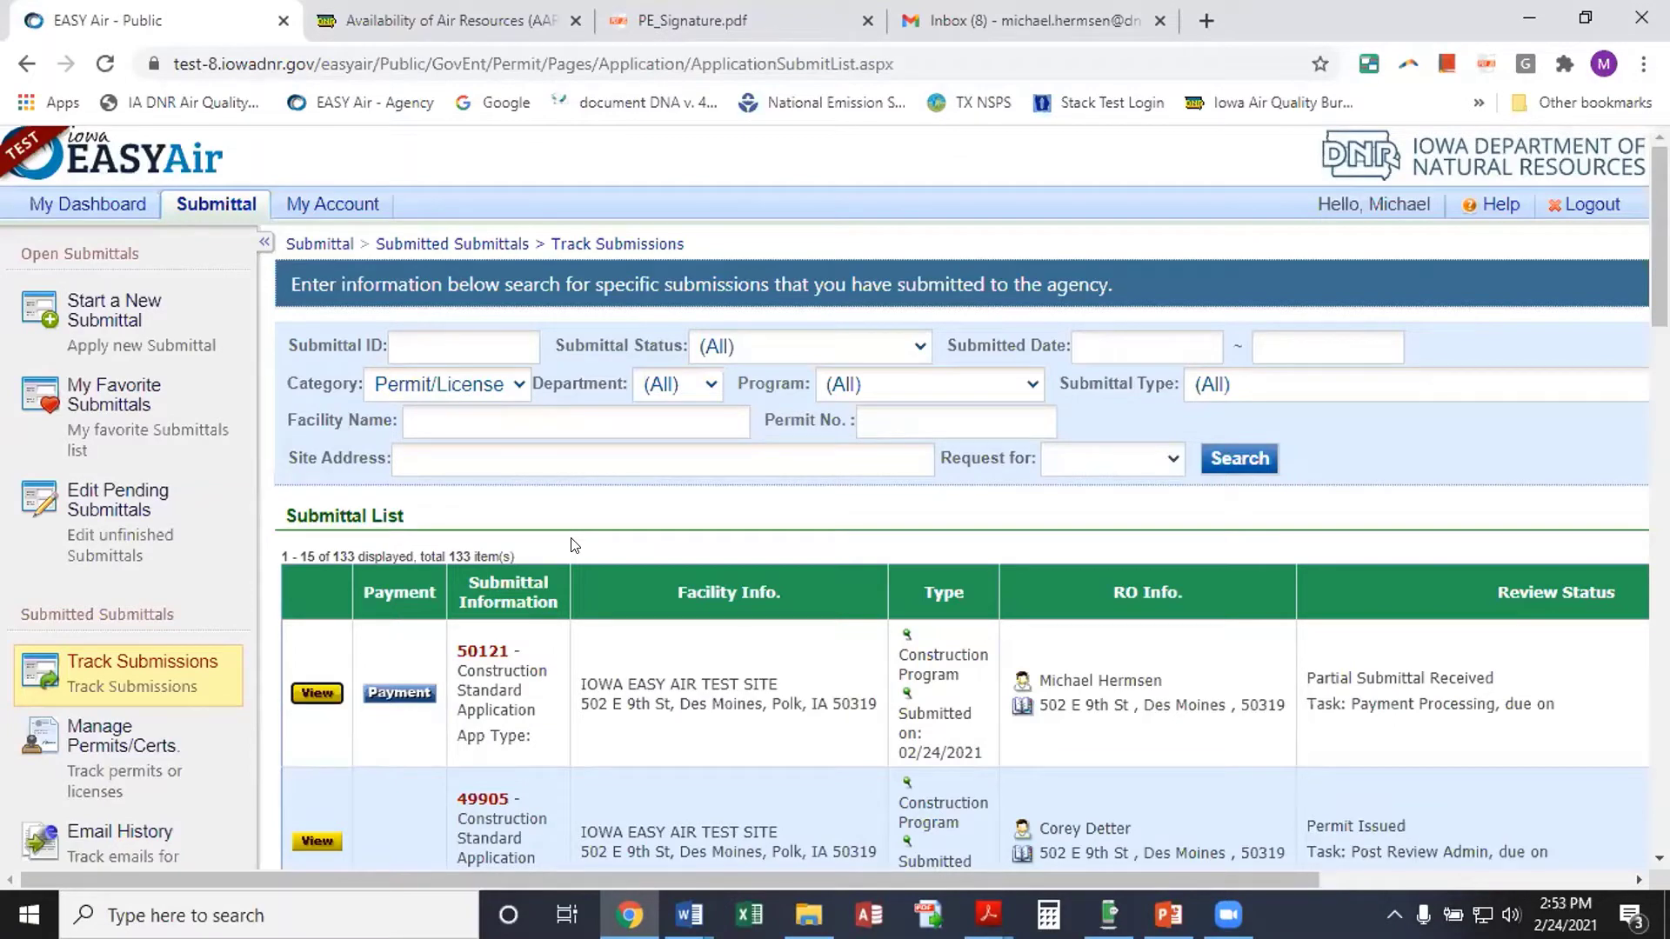
click(417, 348)
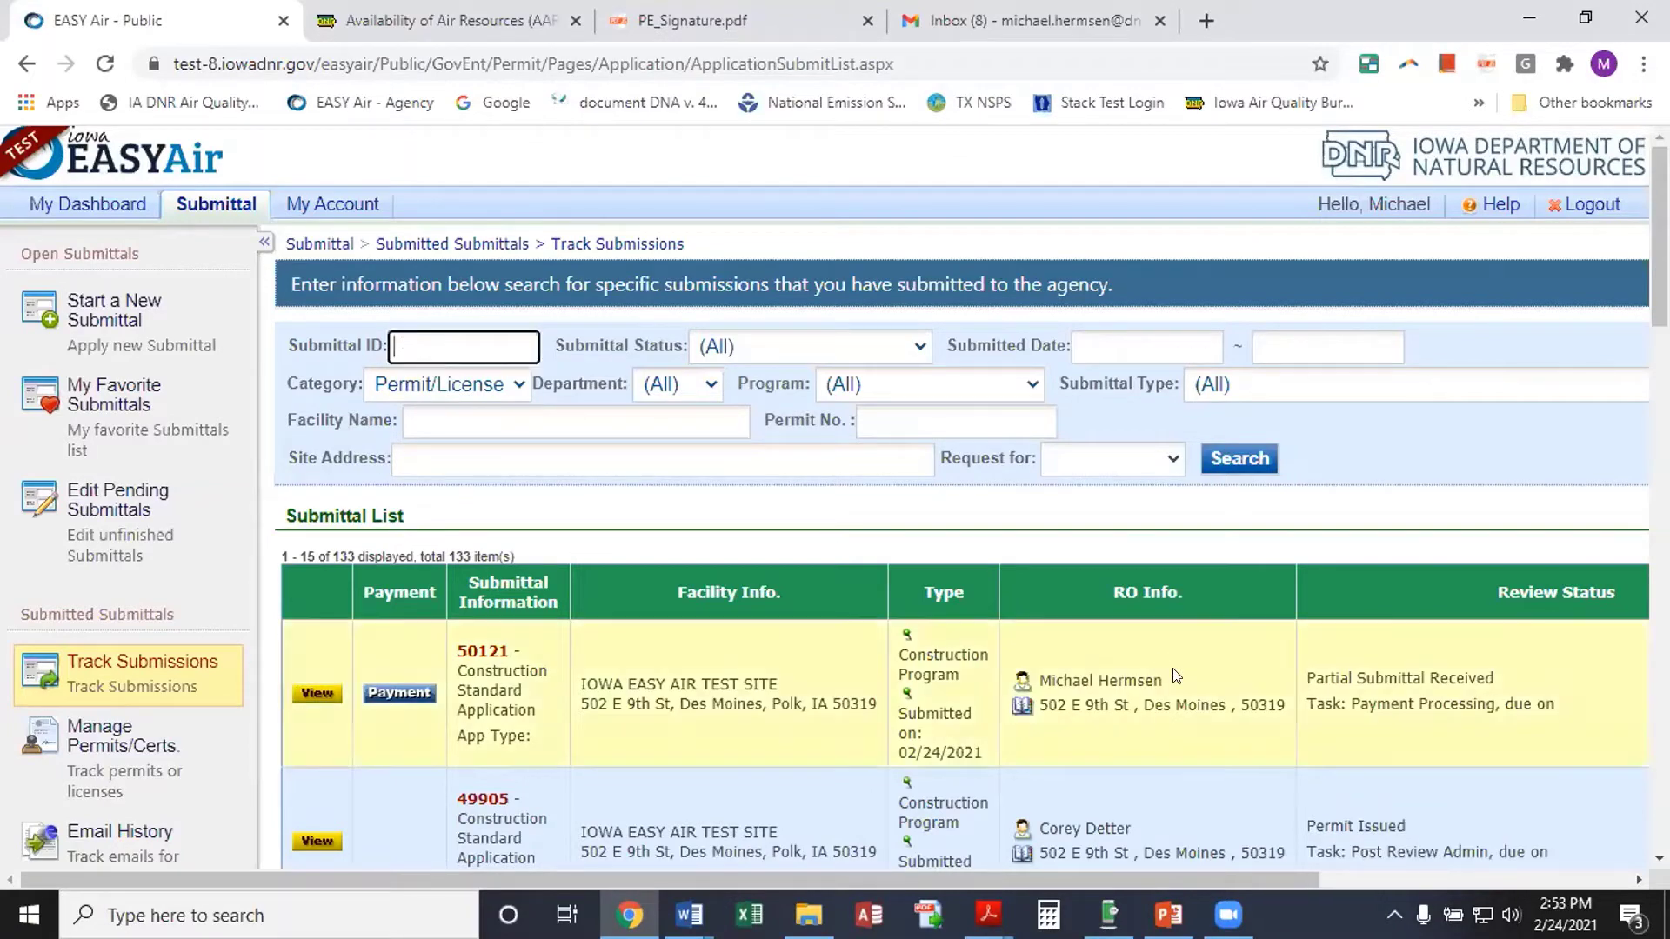
text(49473)
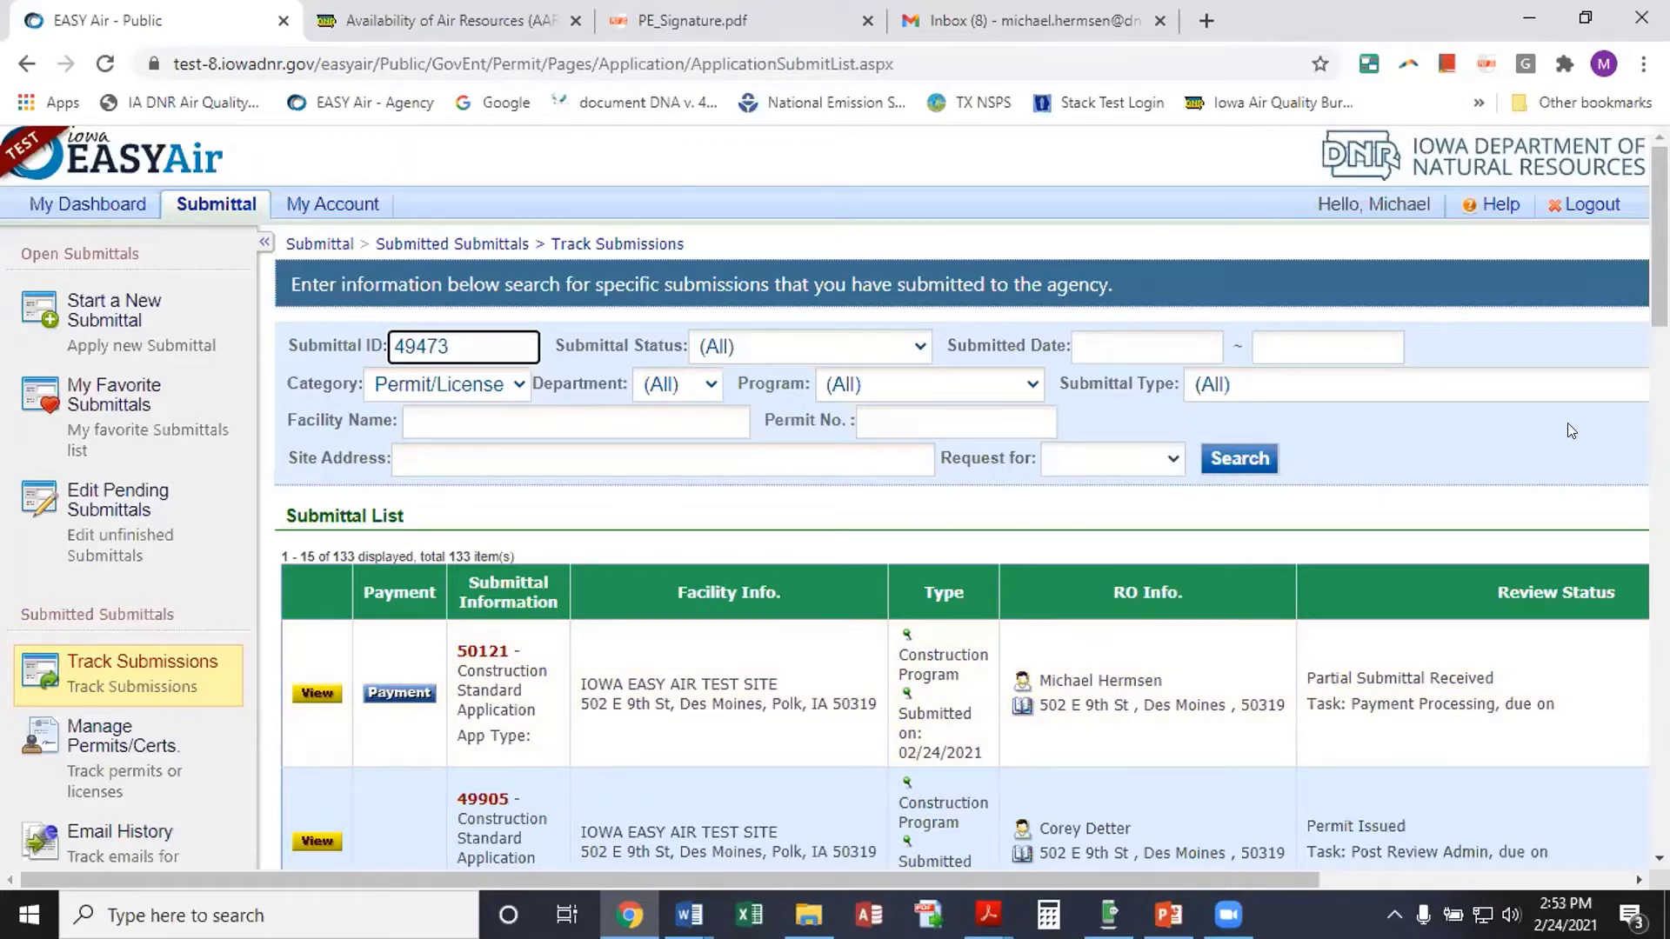
Search for submittal 49473, open its details, and choose Copy Submittal
click(1260, 458)
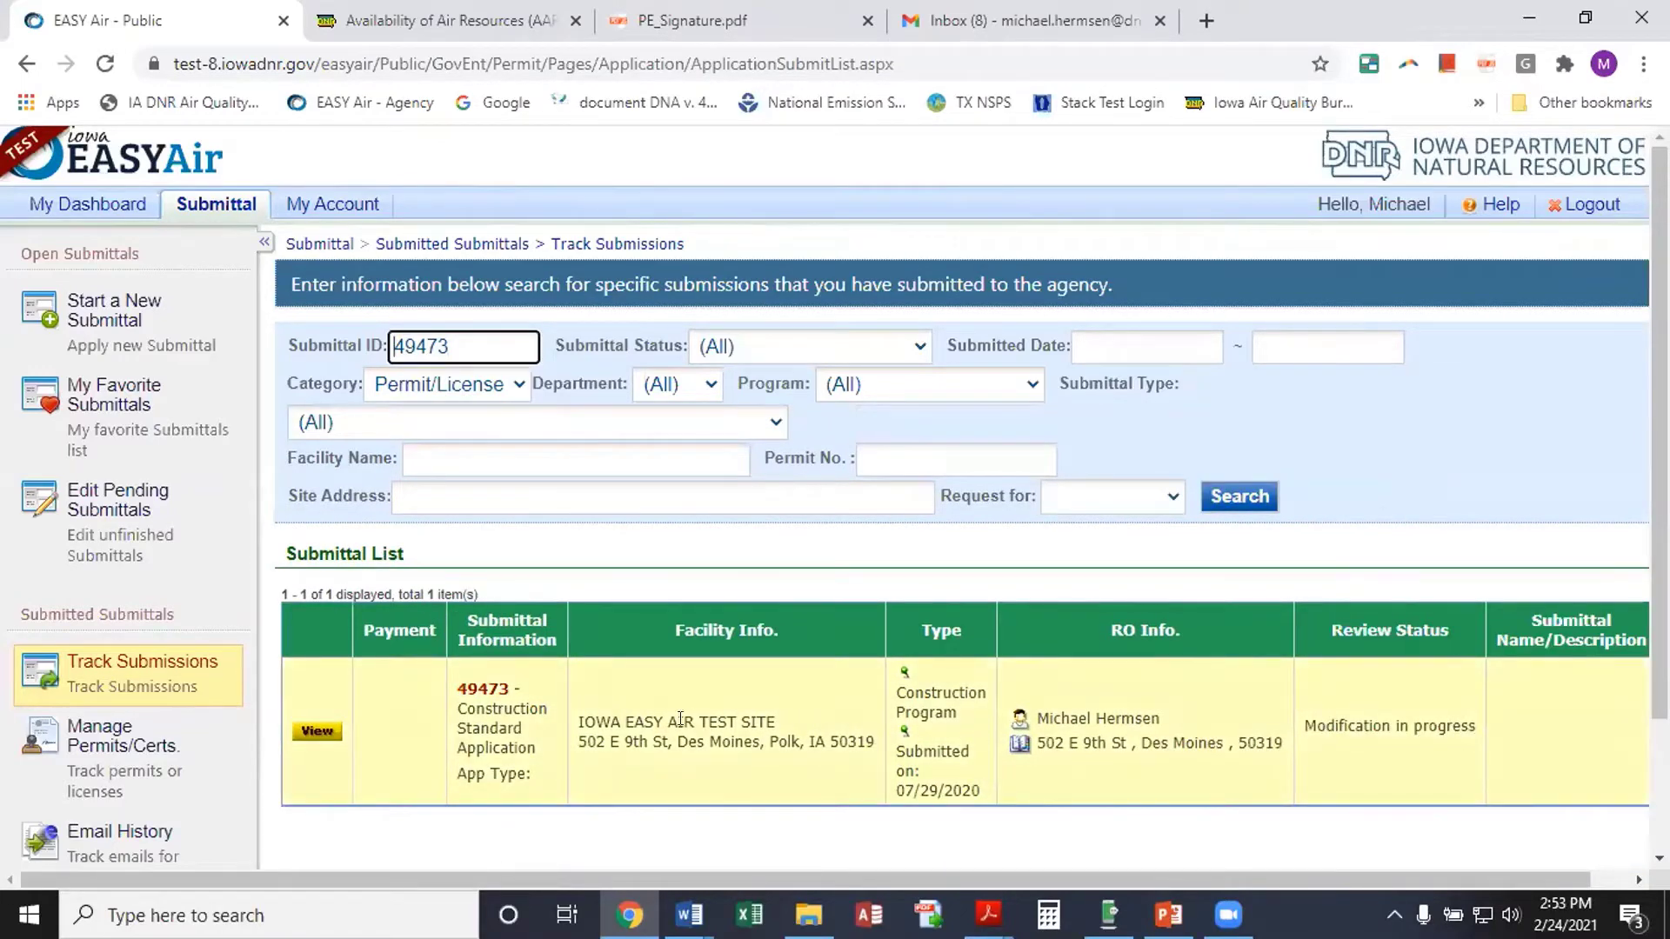
scroll(663, 735, down, 2)
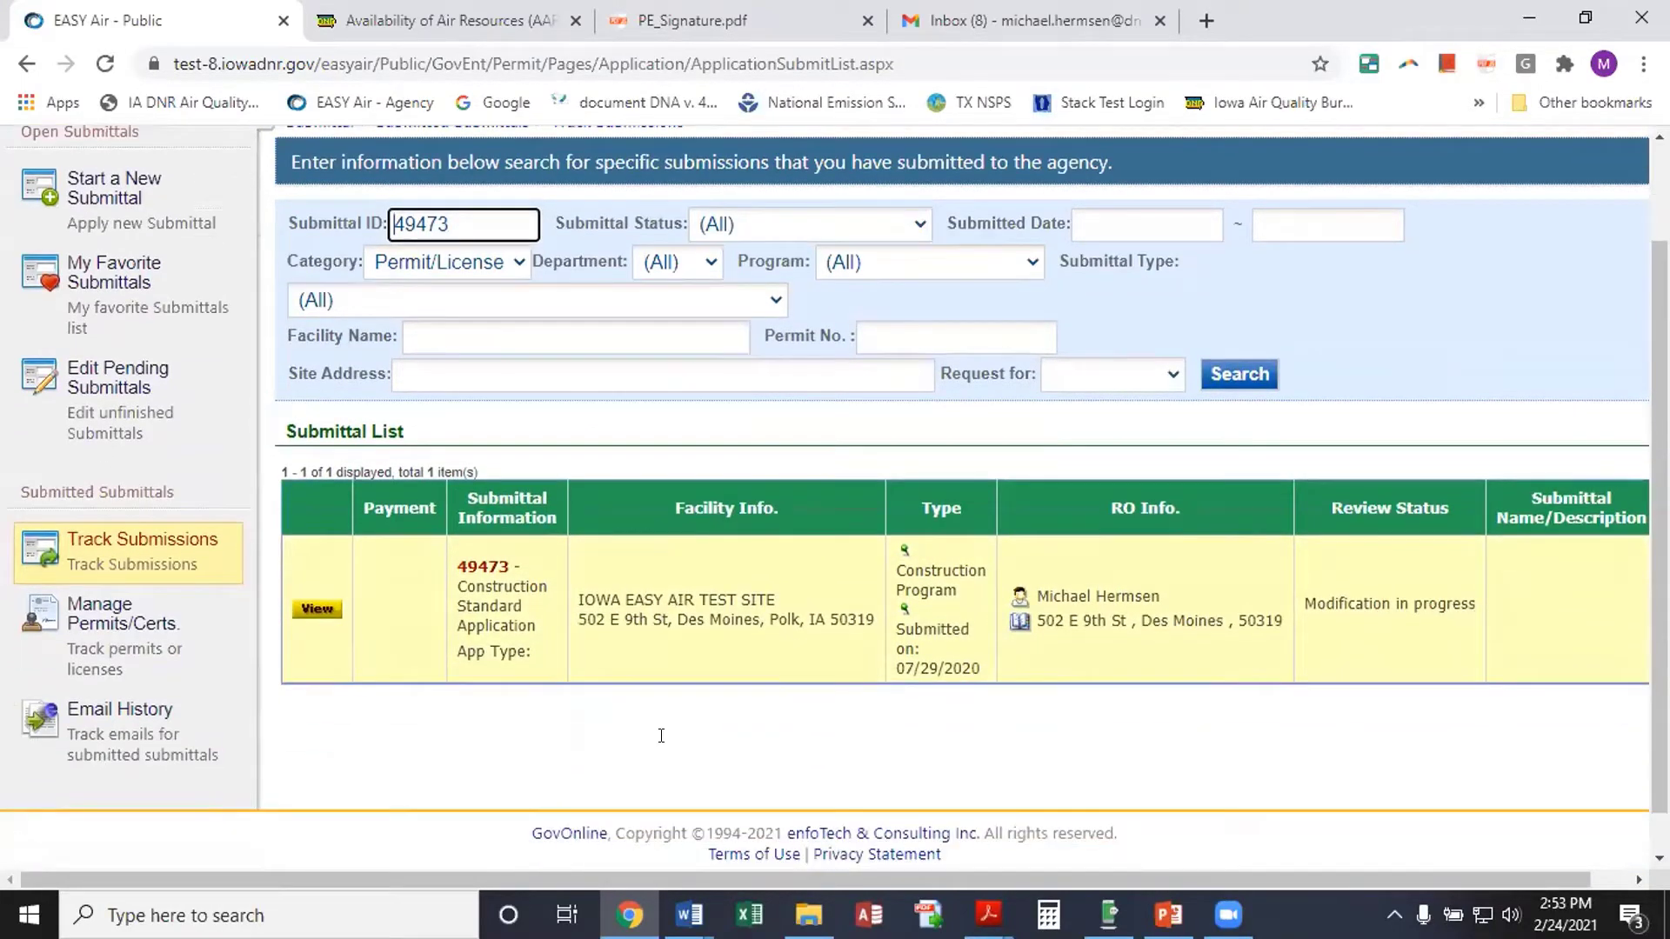
click(306, 613)
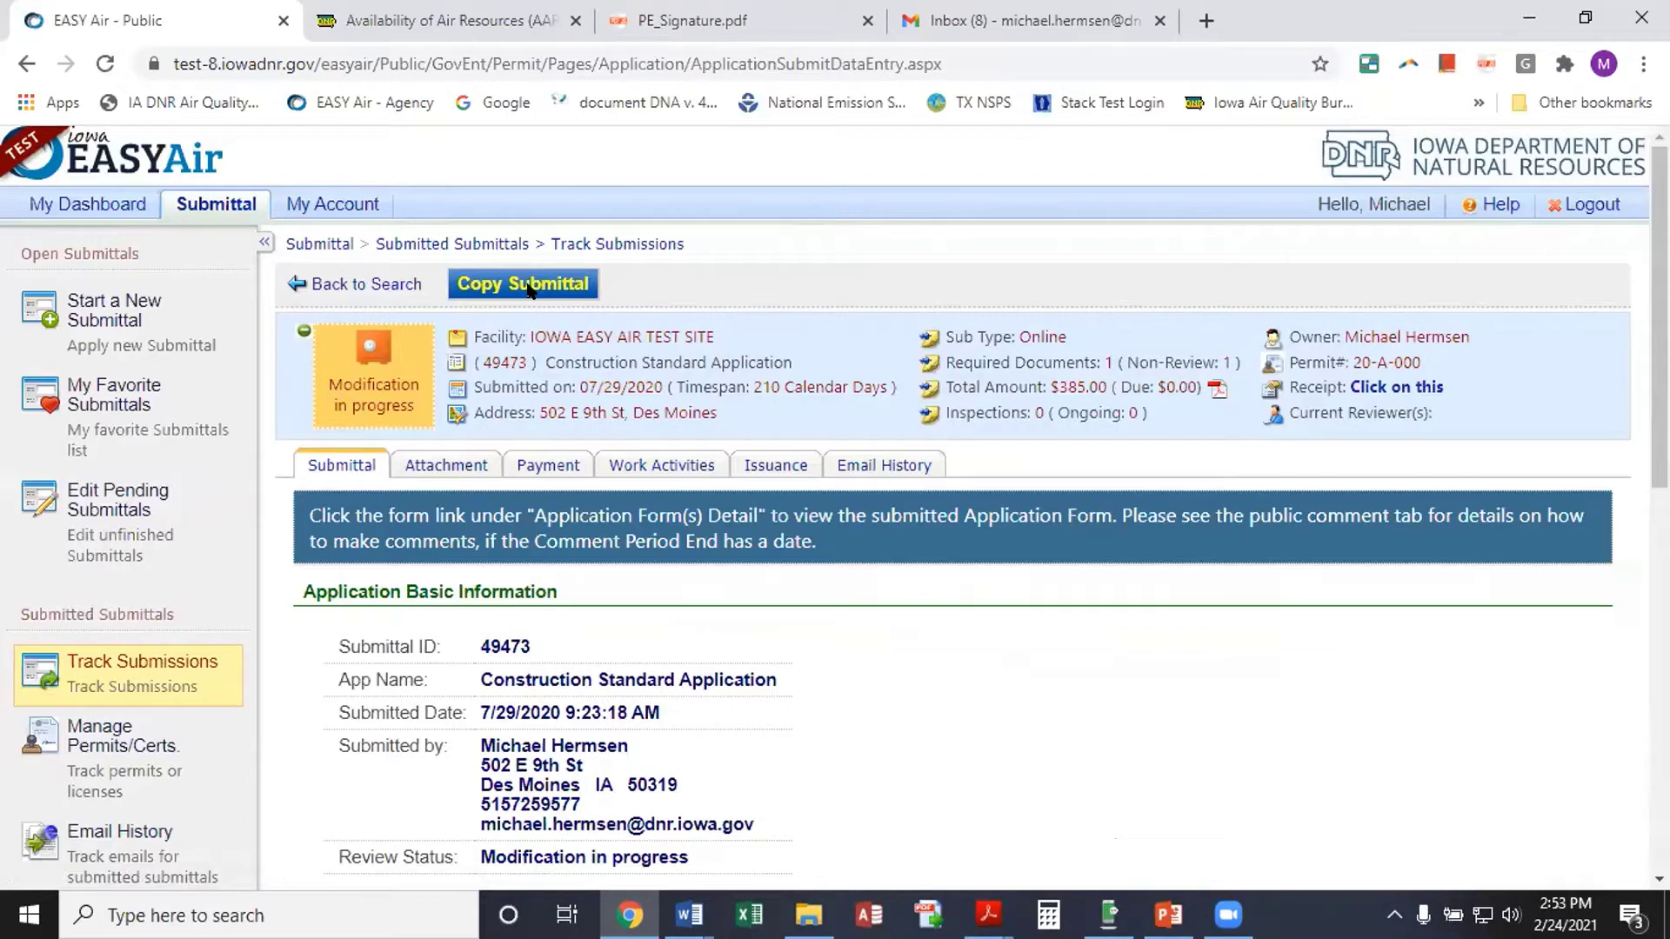
click(527, 278)
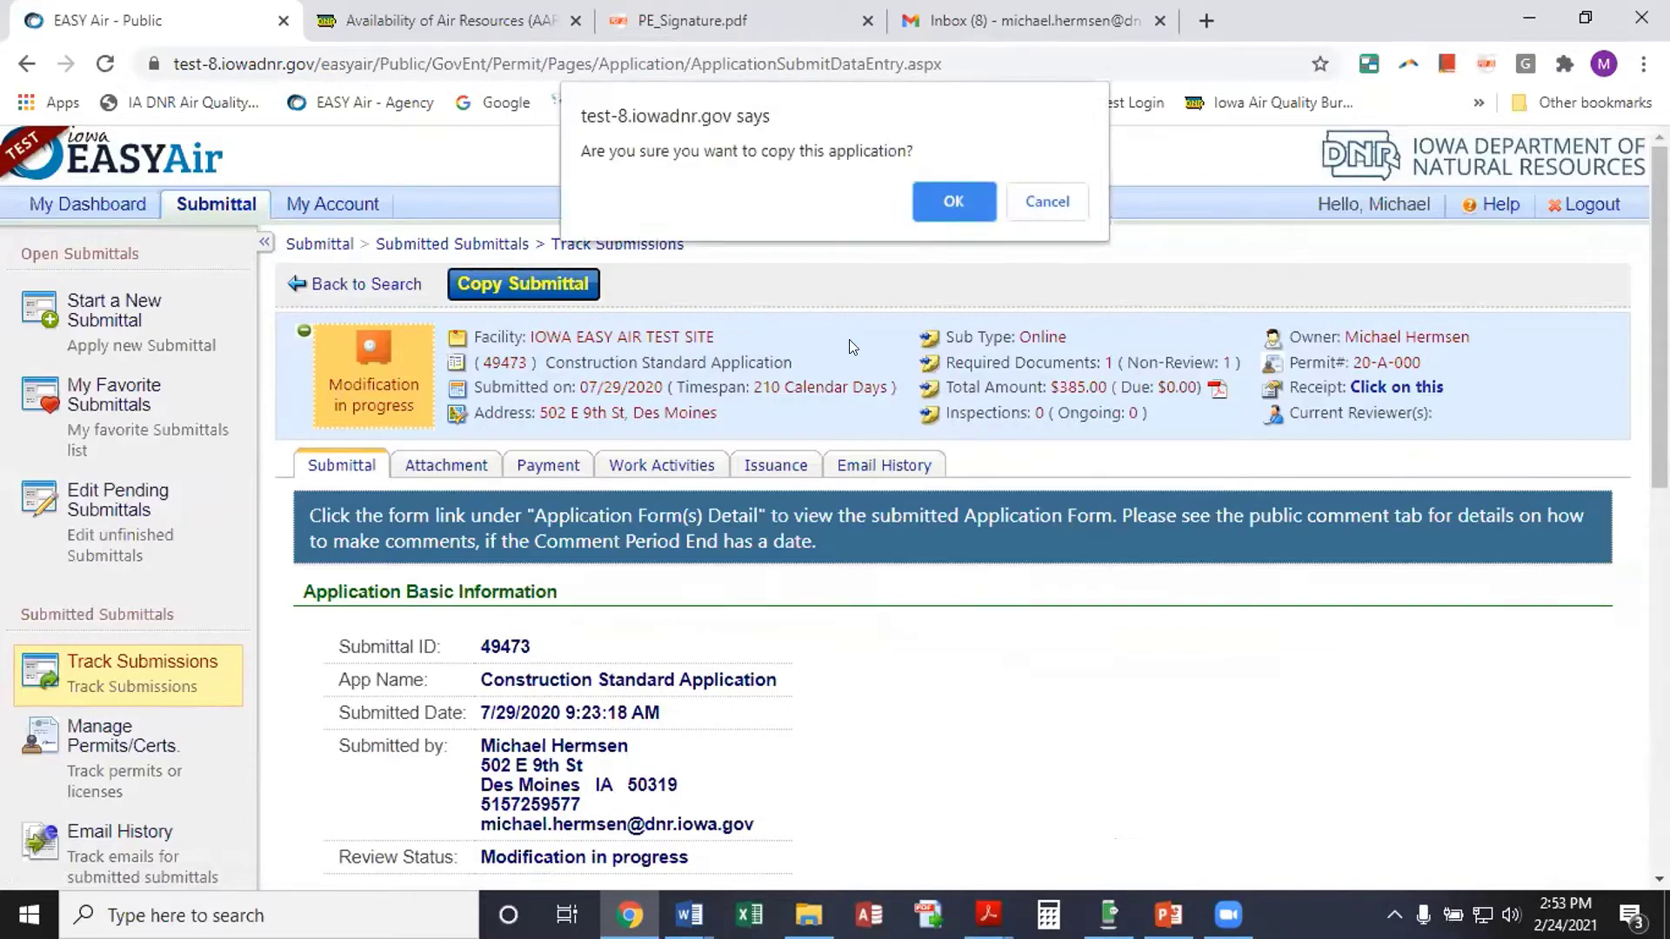
Confirm the copy and look over the new submittal 50122's Facility Information form
click(950, 209)
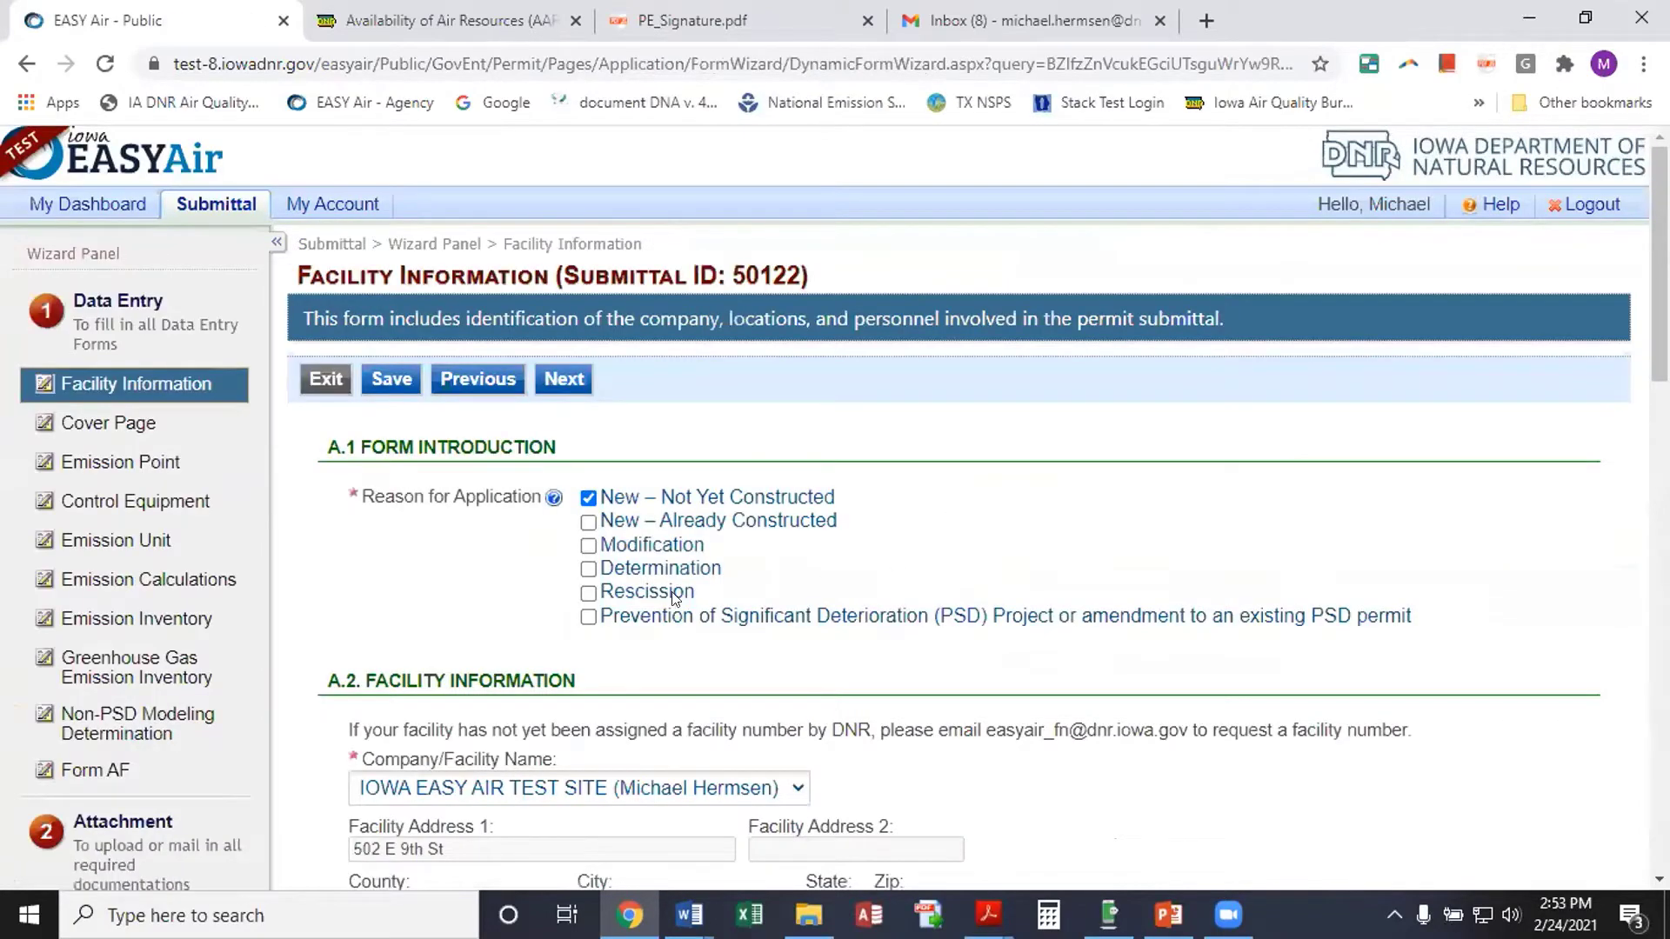
scroll(729, 603, down, 10)
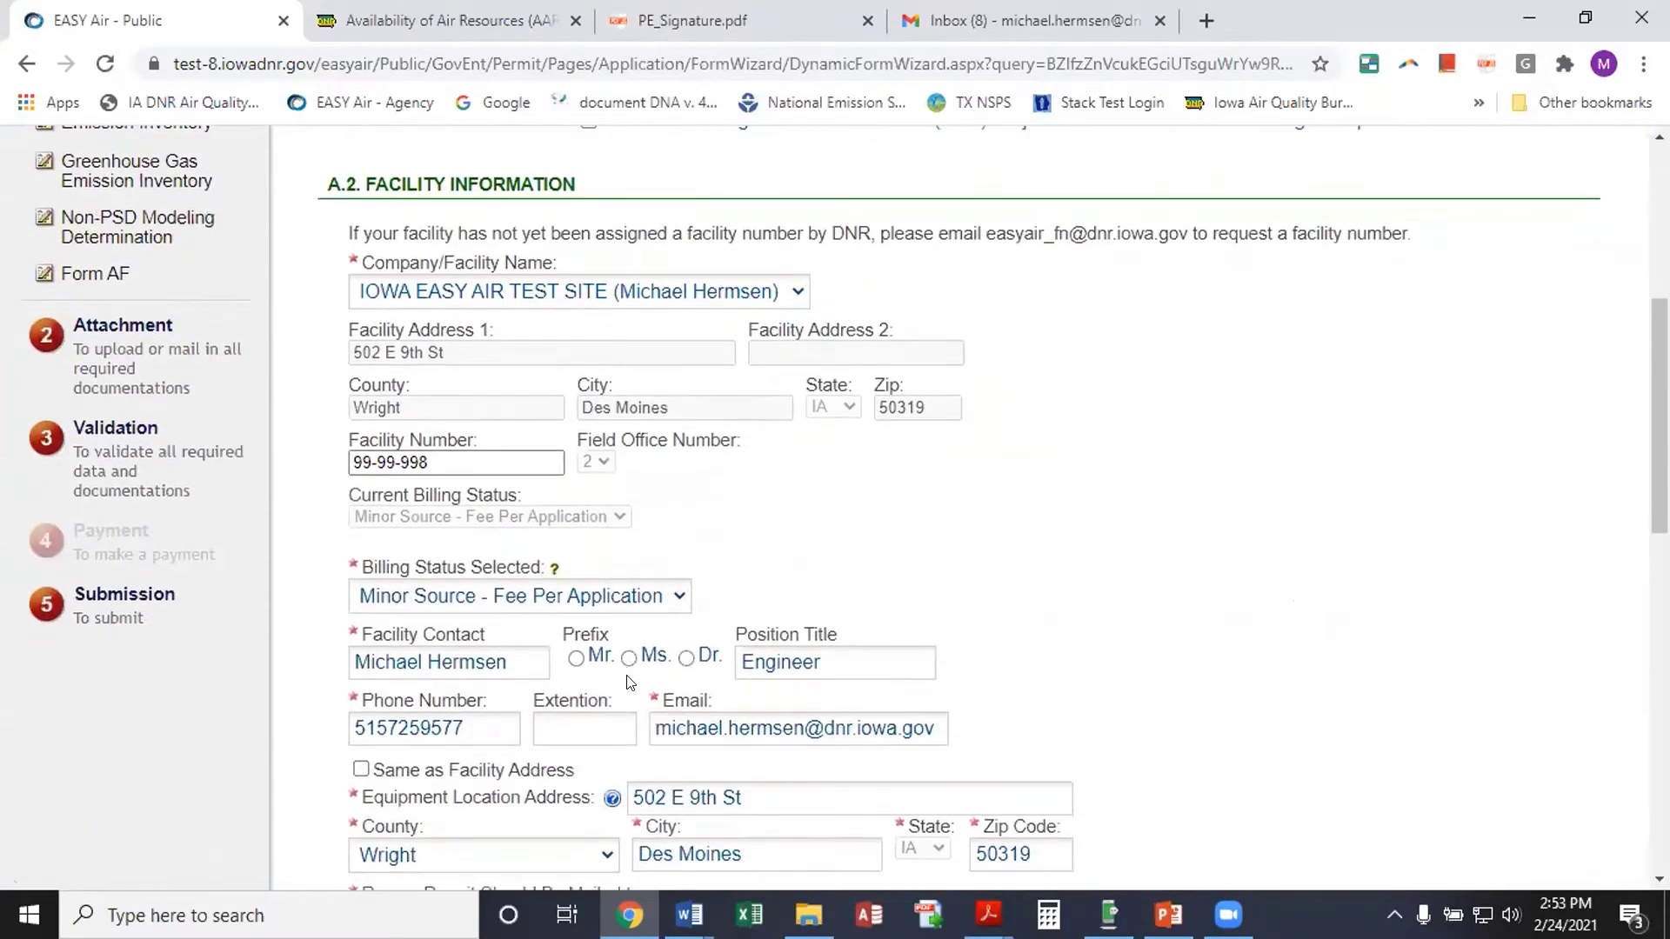
scroll(628, 681, down, 3)
scroll(628, 681, up, 10)
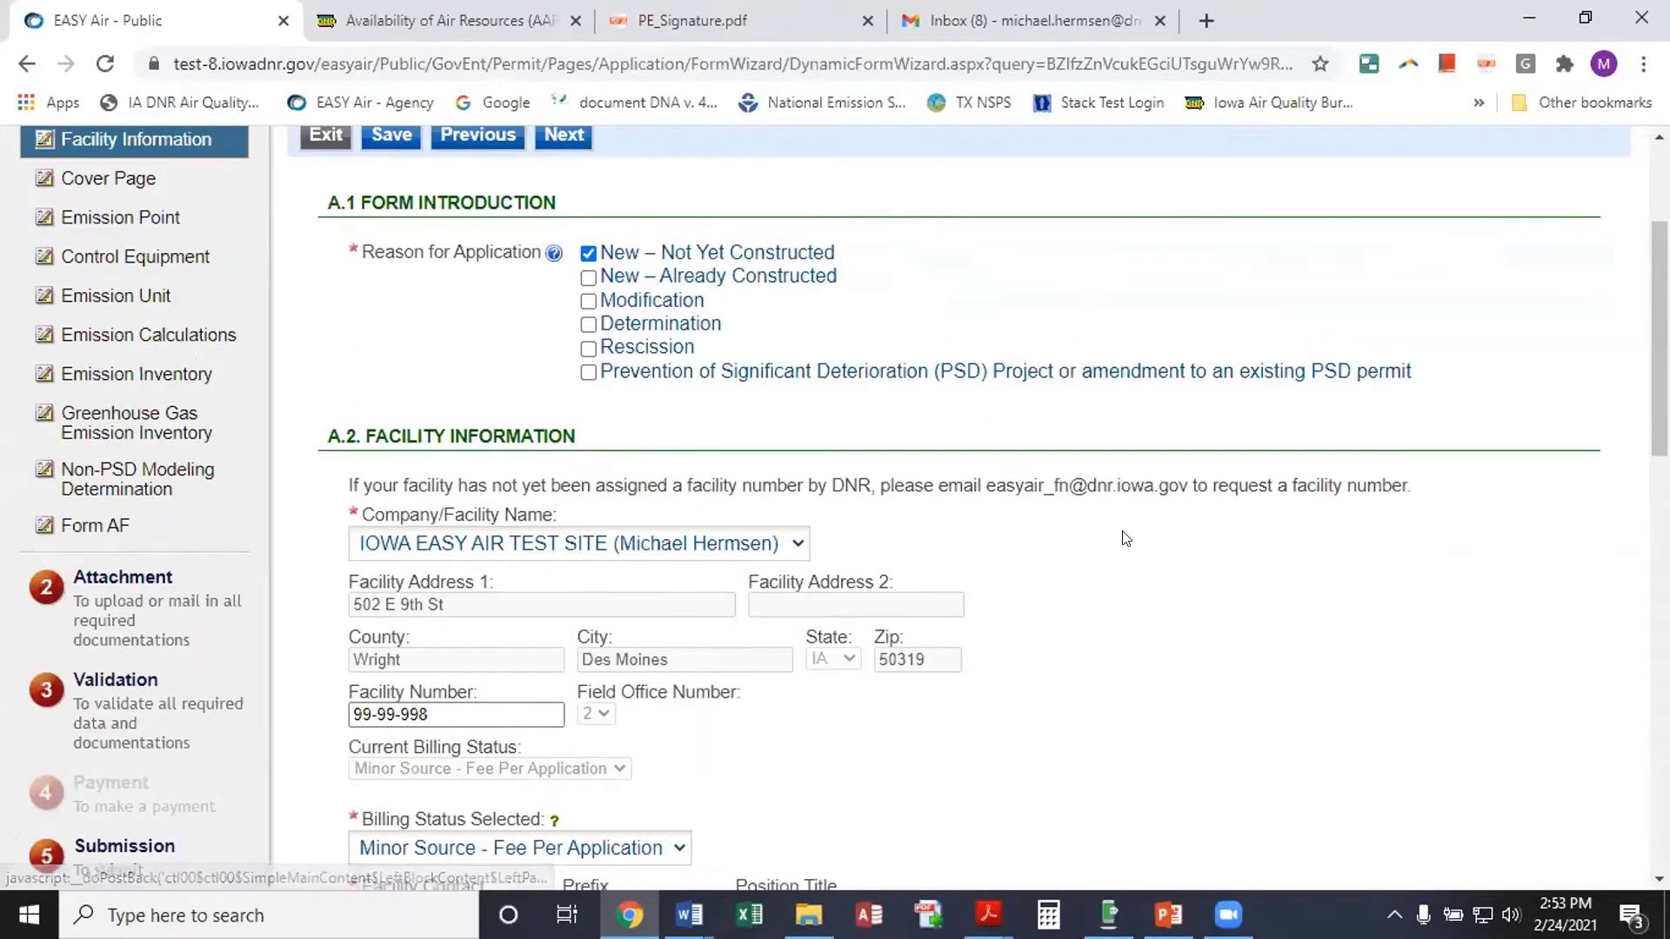
scroll(1127, 539, up, 2)
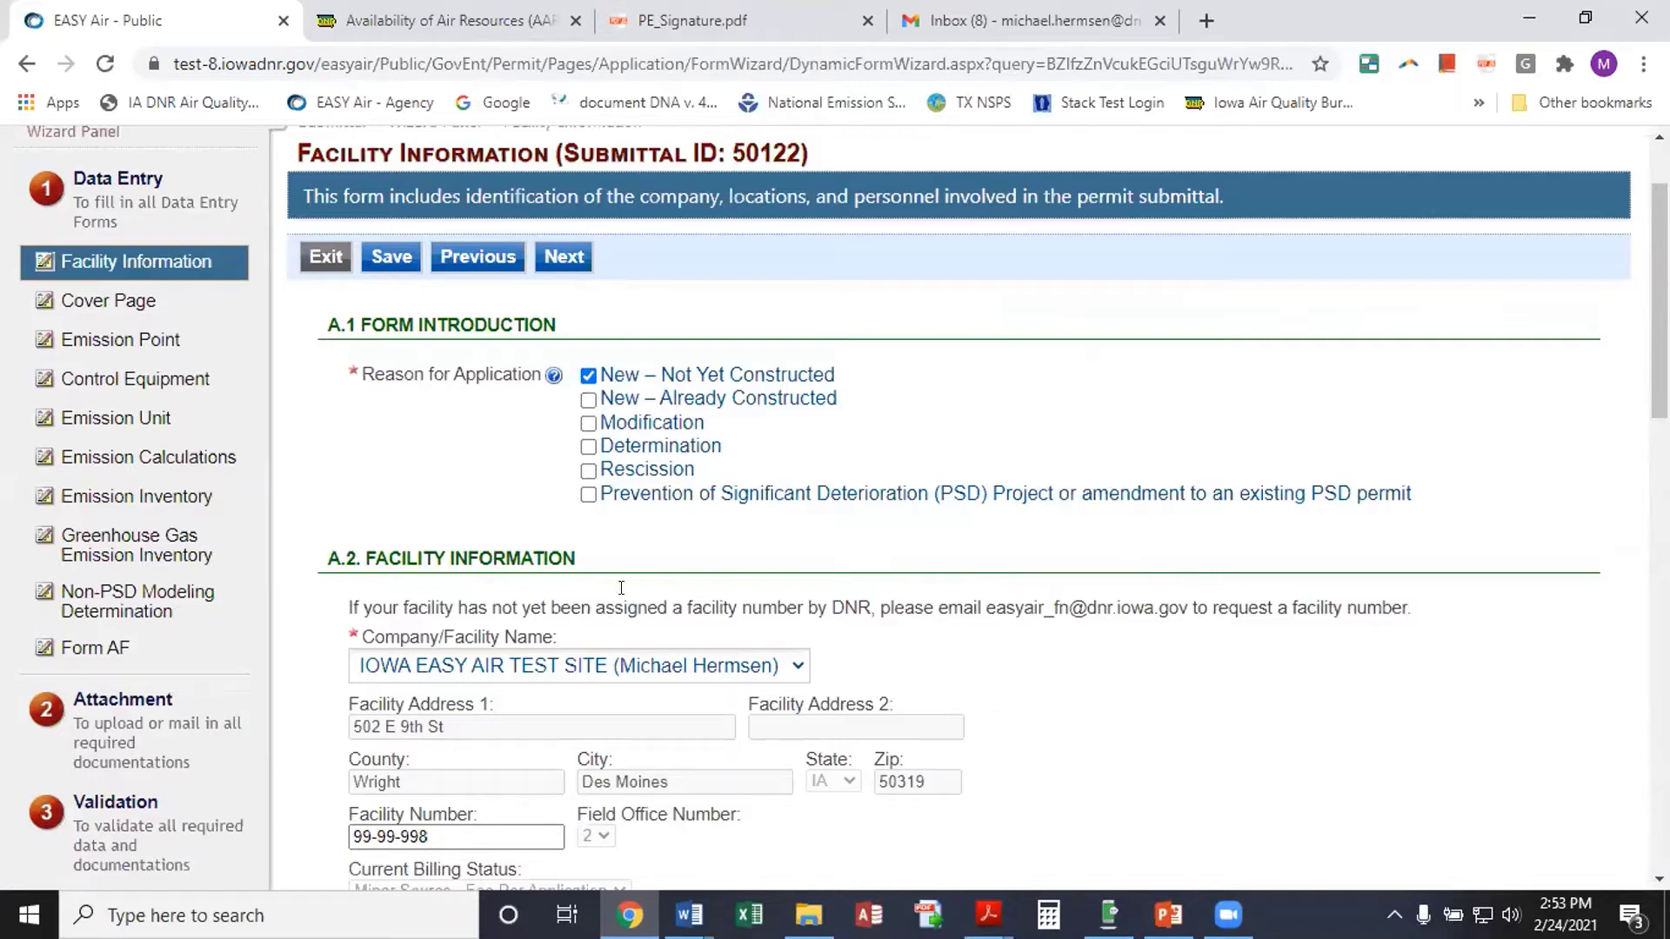
scroll(474, 465, up, 1)
scroll(474, 465, up, 2)
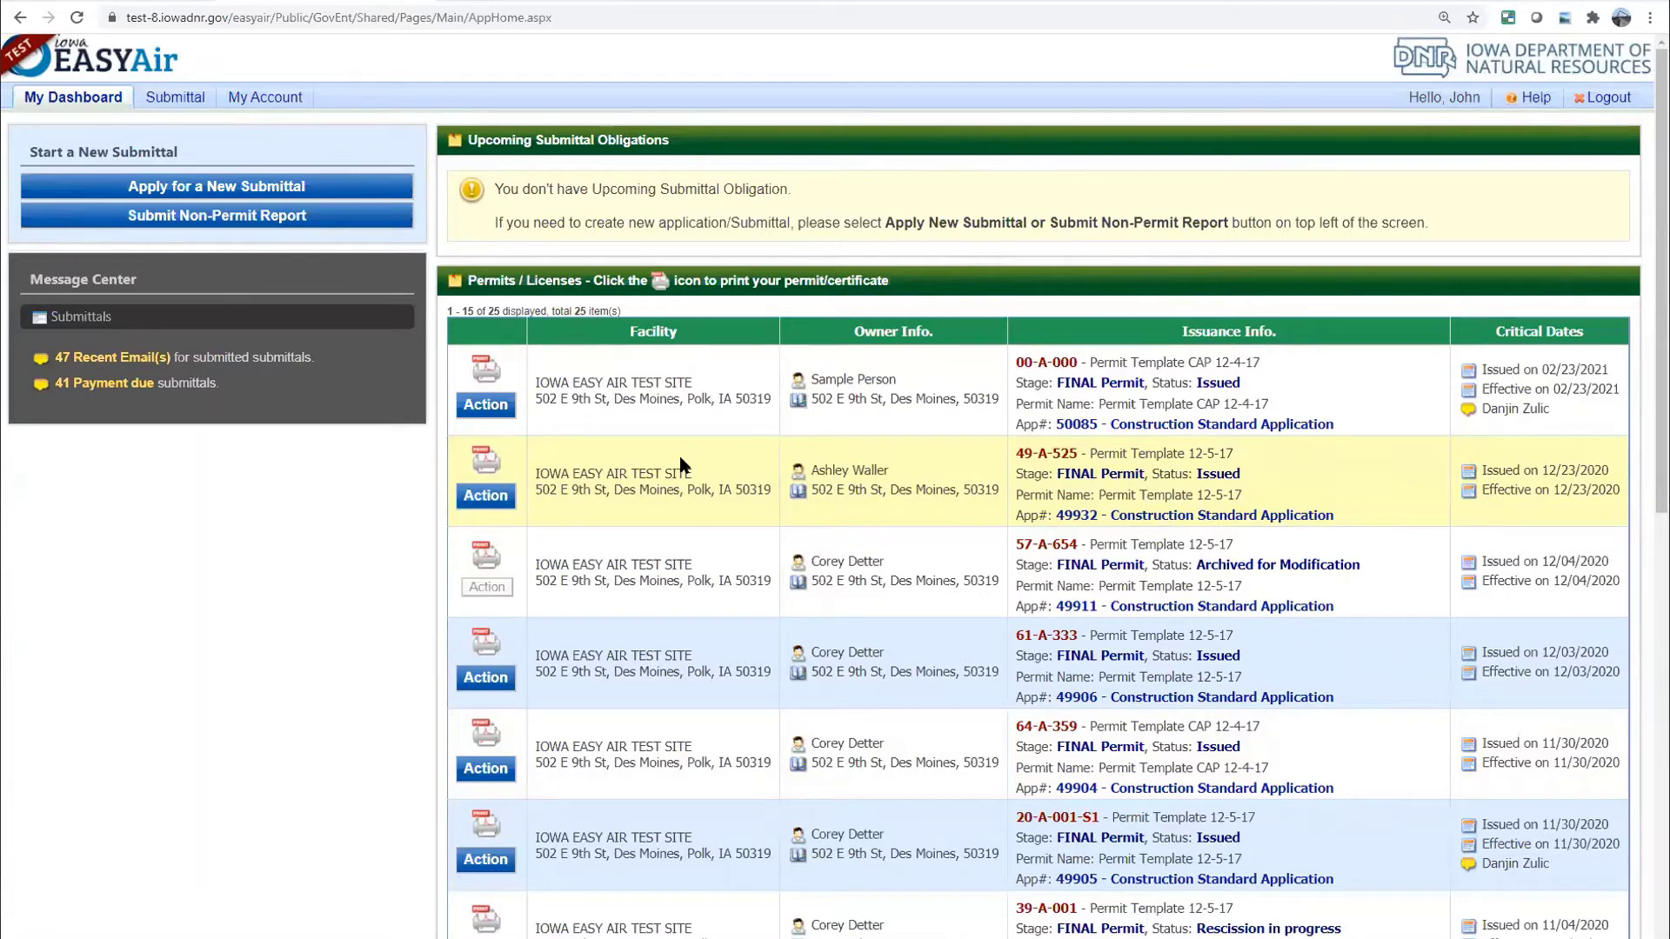
Show the Submittal dropdown menu from the top navigation bar
click(186, 98)
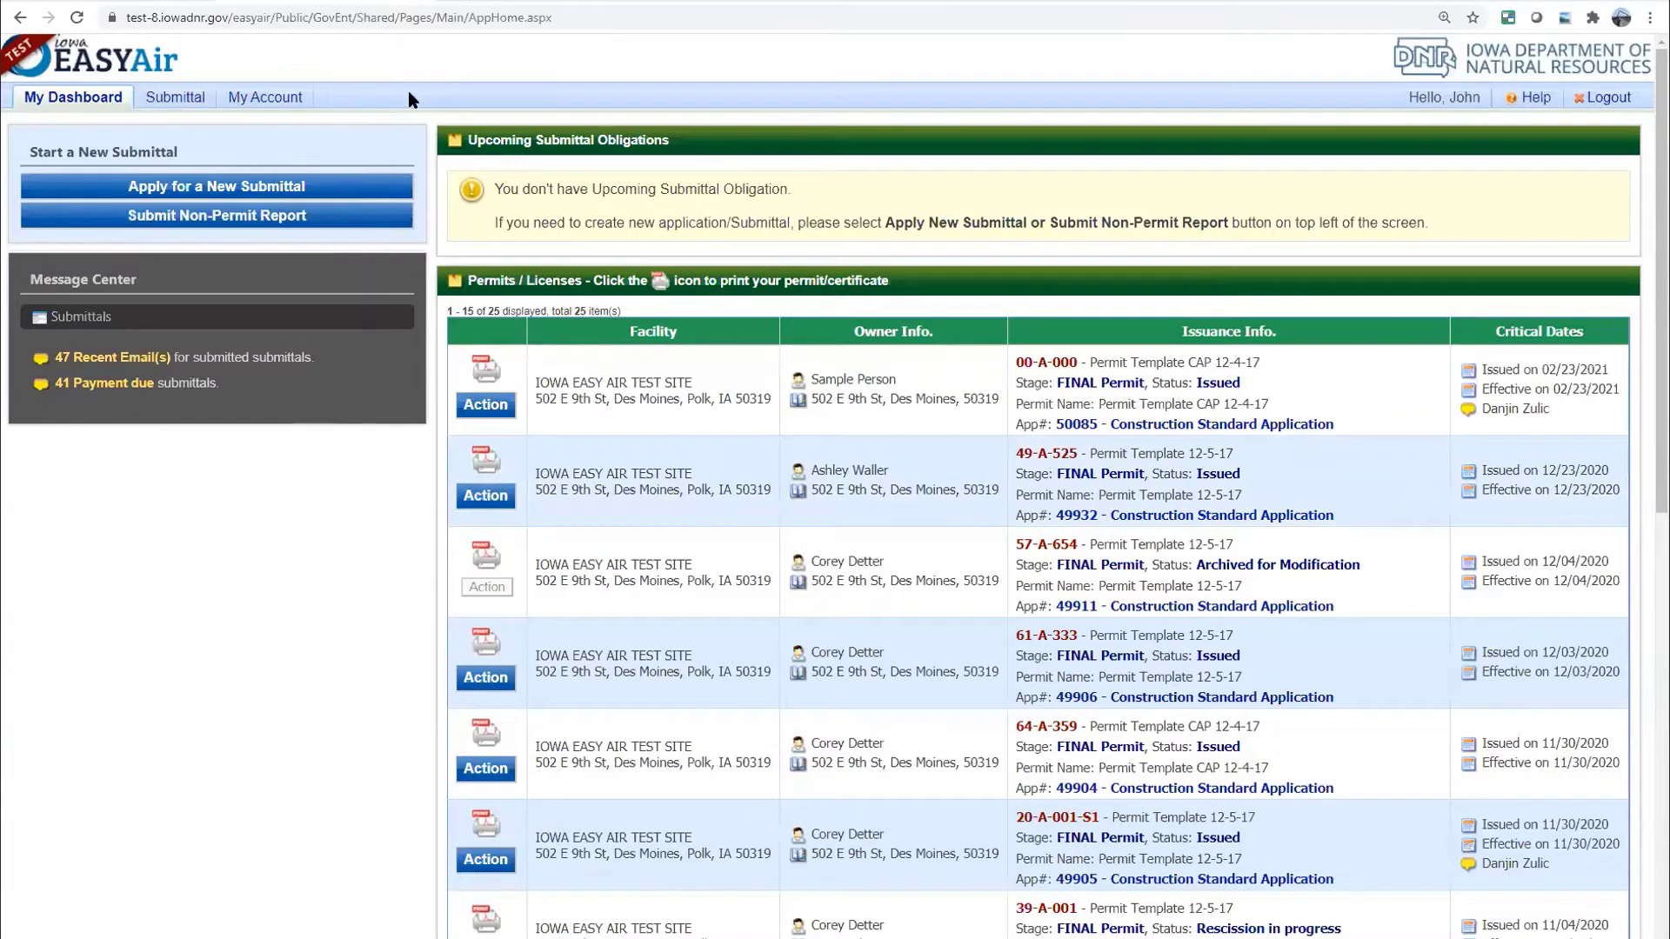
mouse_move(196, 106)
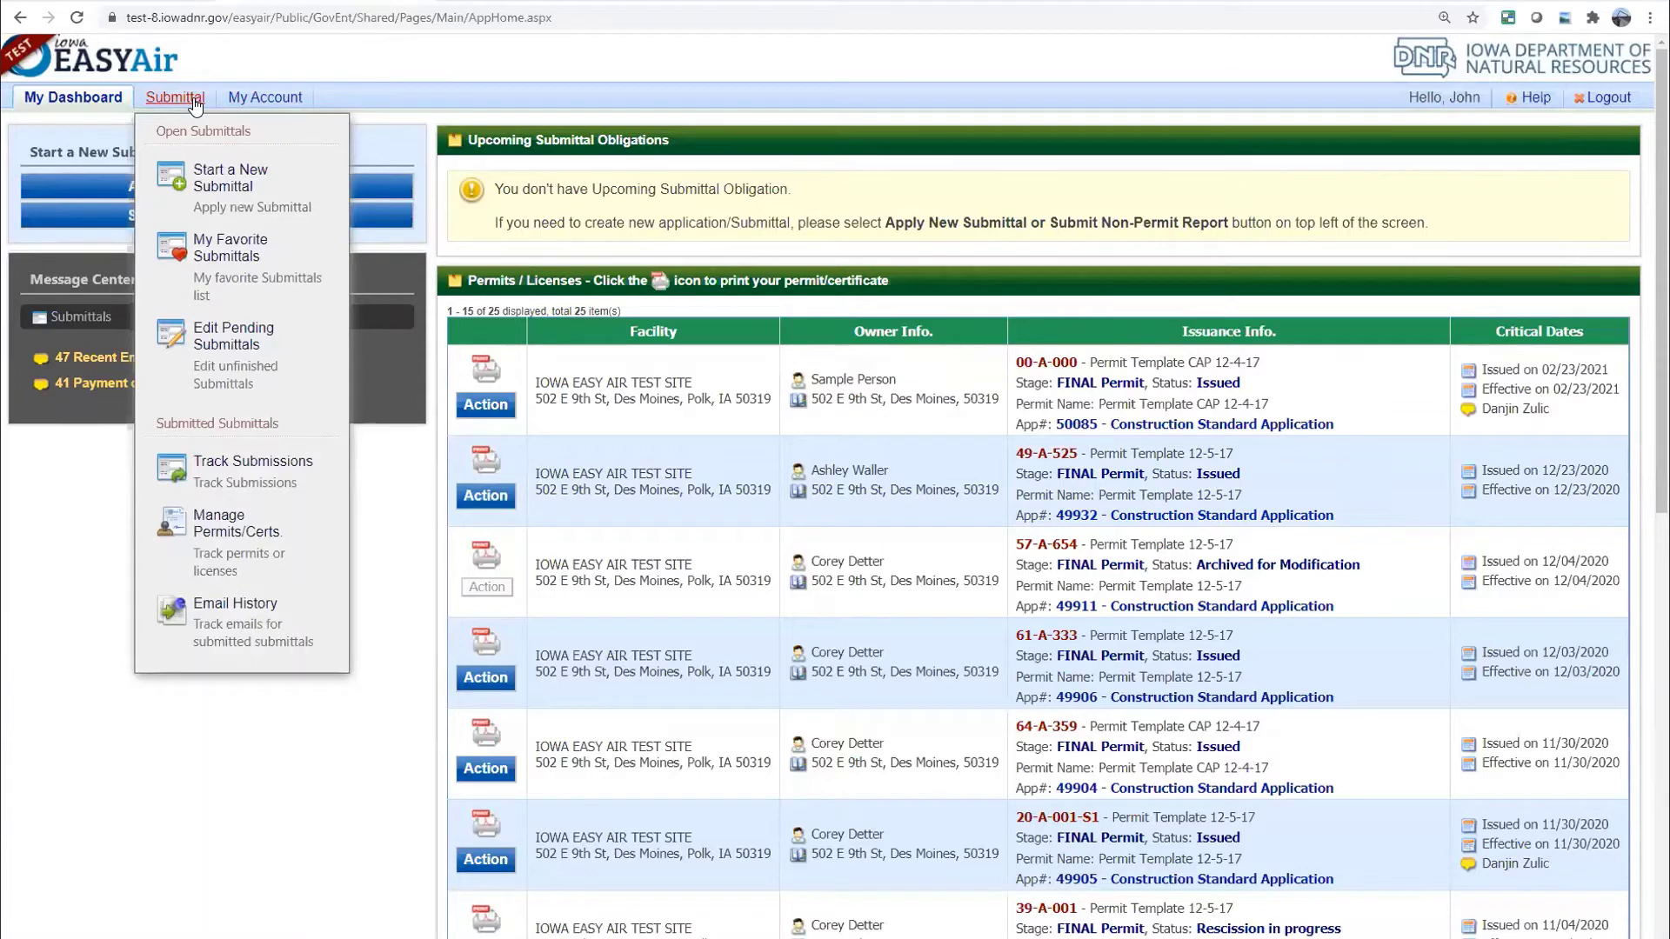
Go to the Track Submissions page and focus the Submittal ID search field
click(253, 469)
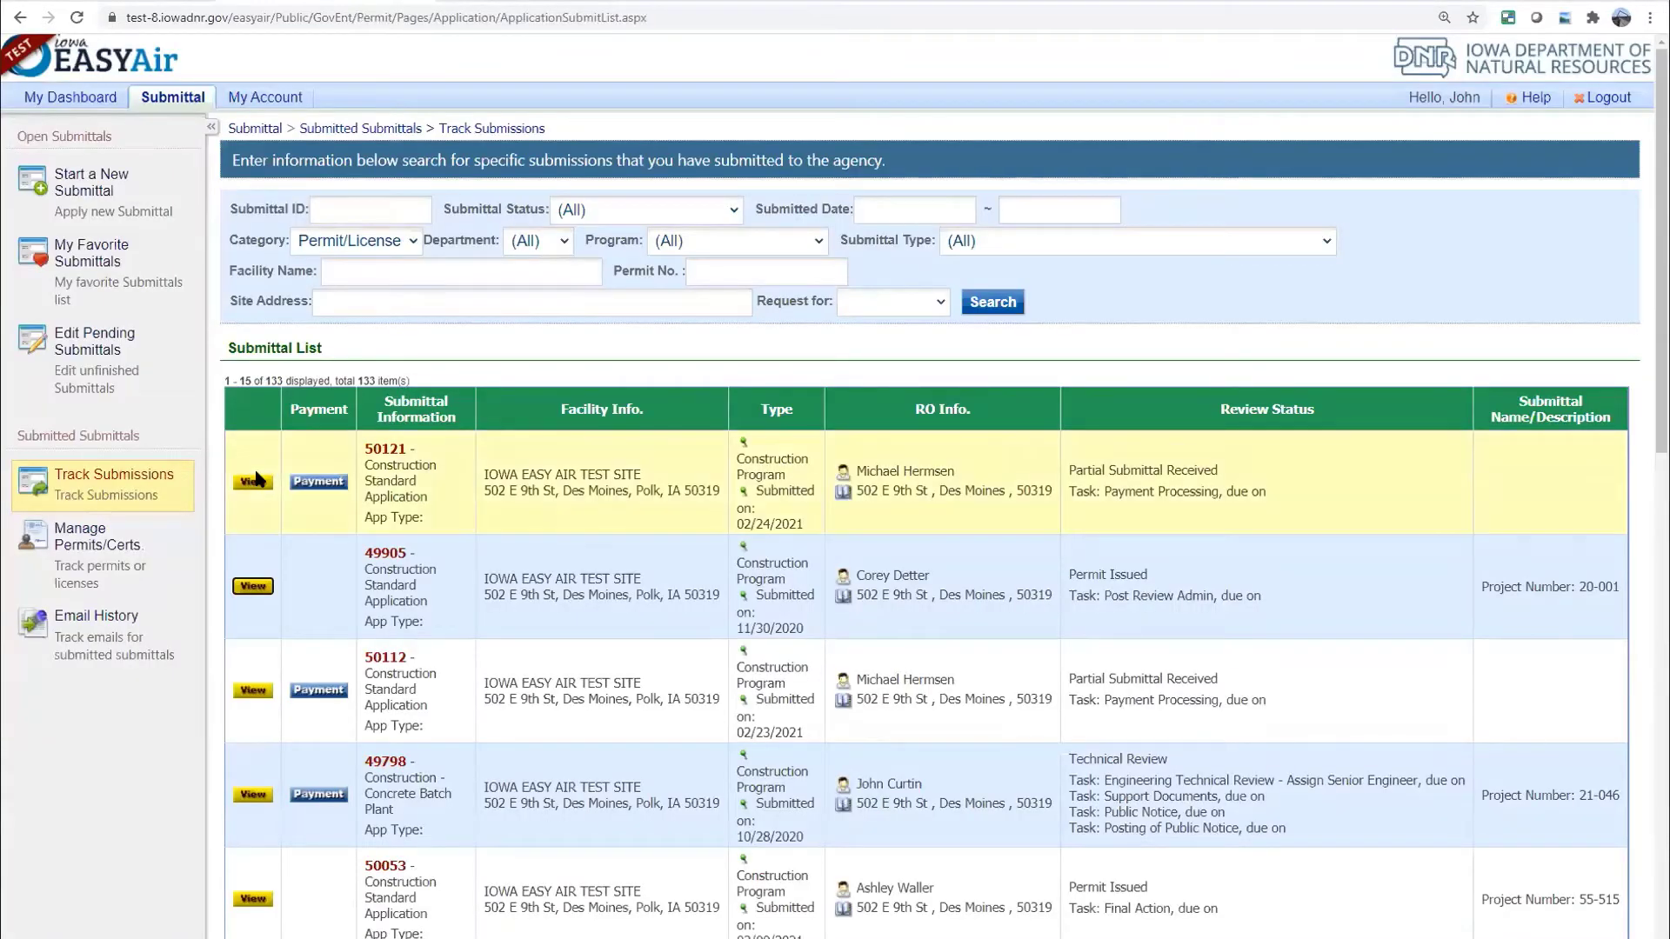
click(363, 205)
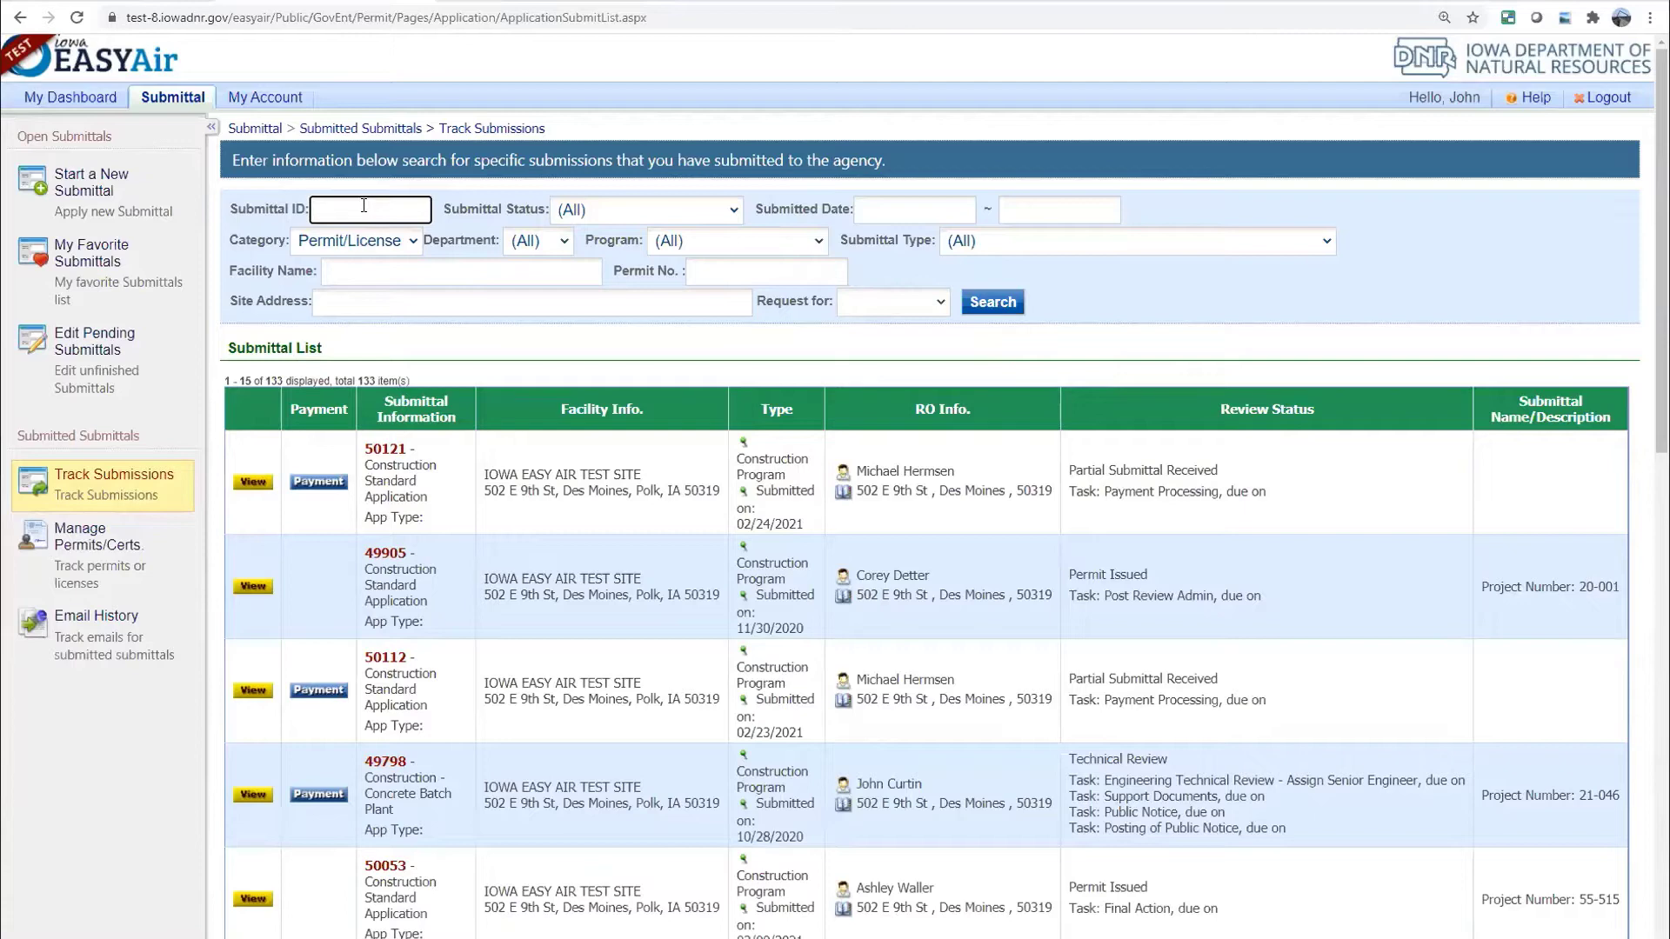
Look up submittal 50105 and open its Aggregate Processing Plant application details
text(50105)
click(993, 295)
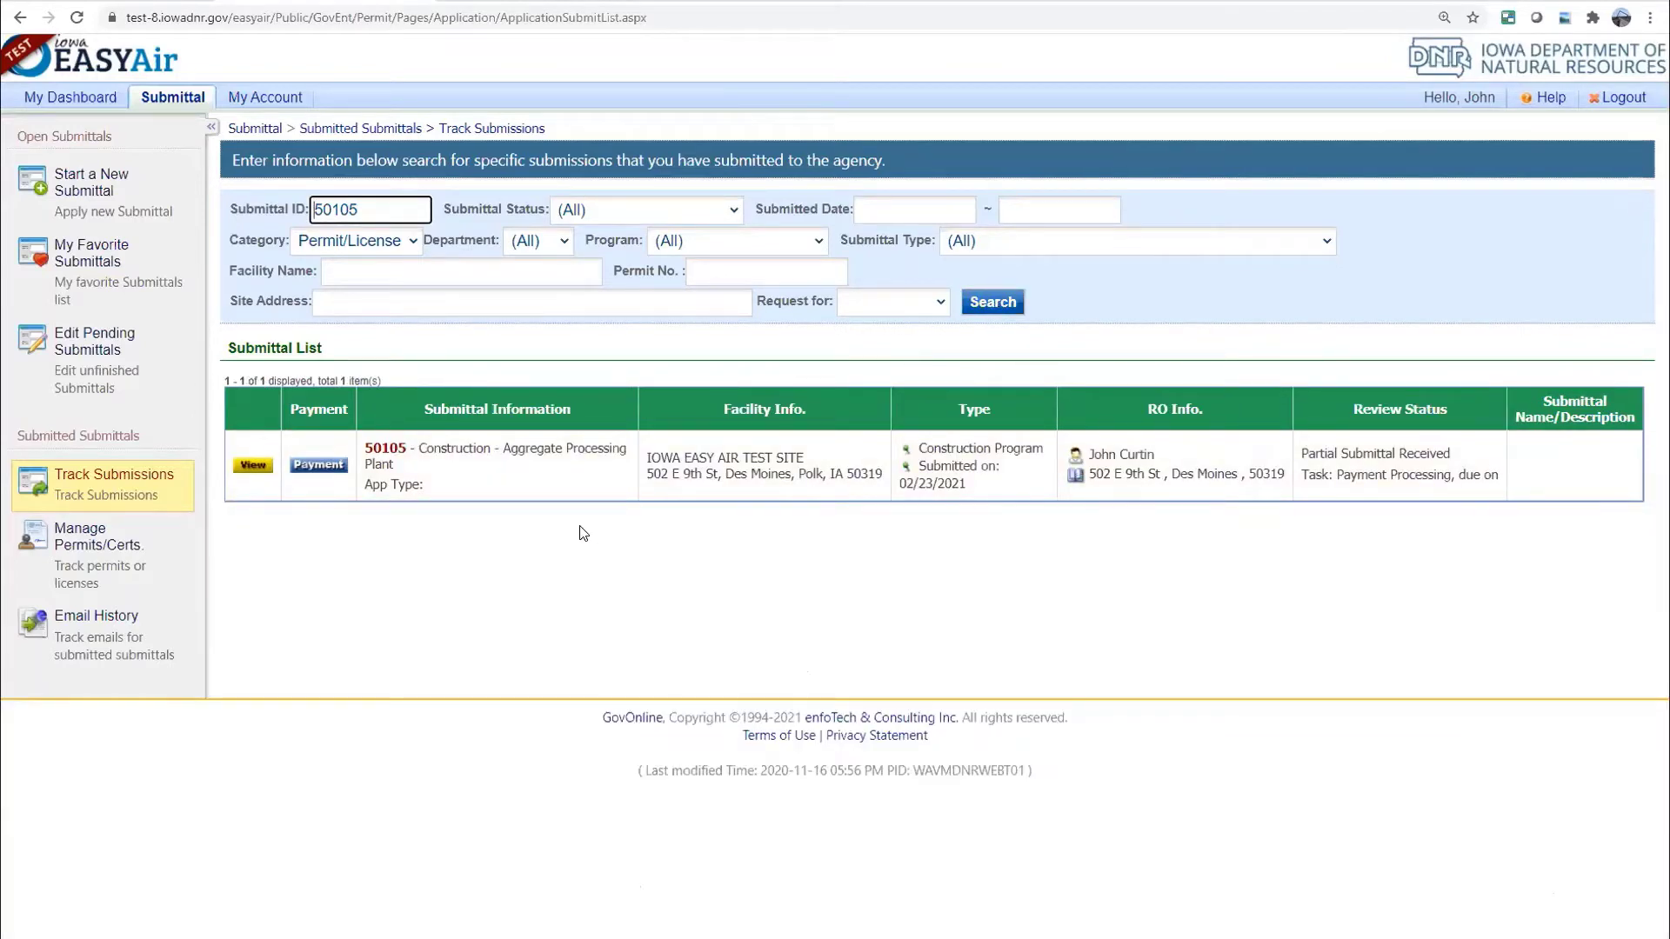
click(253, 468)
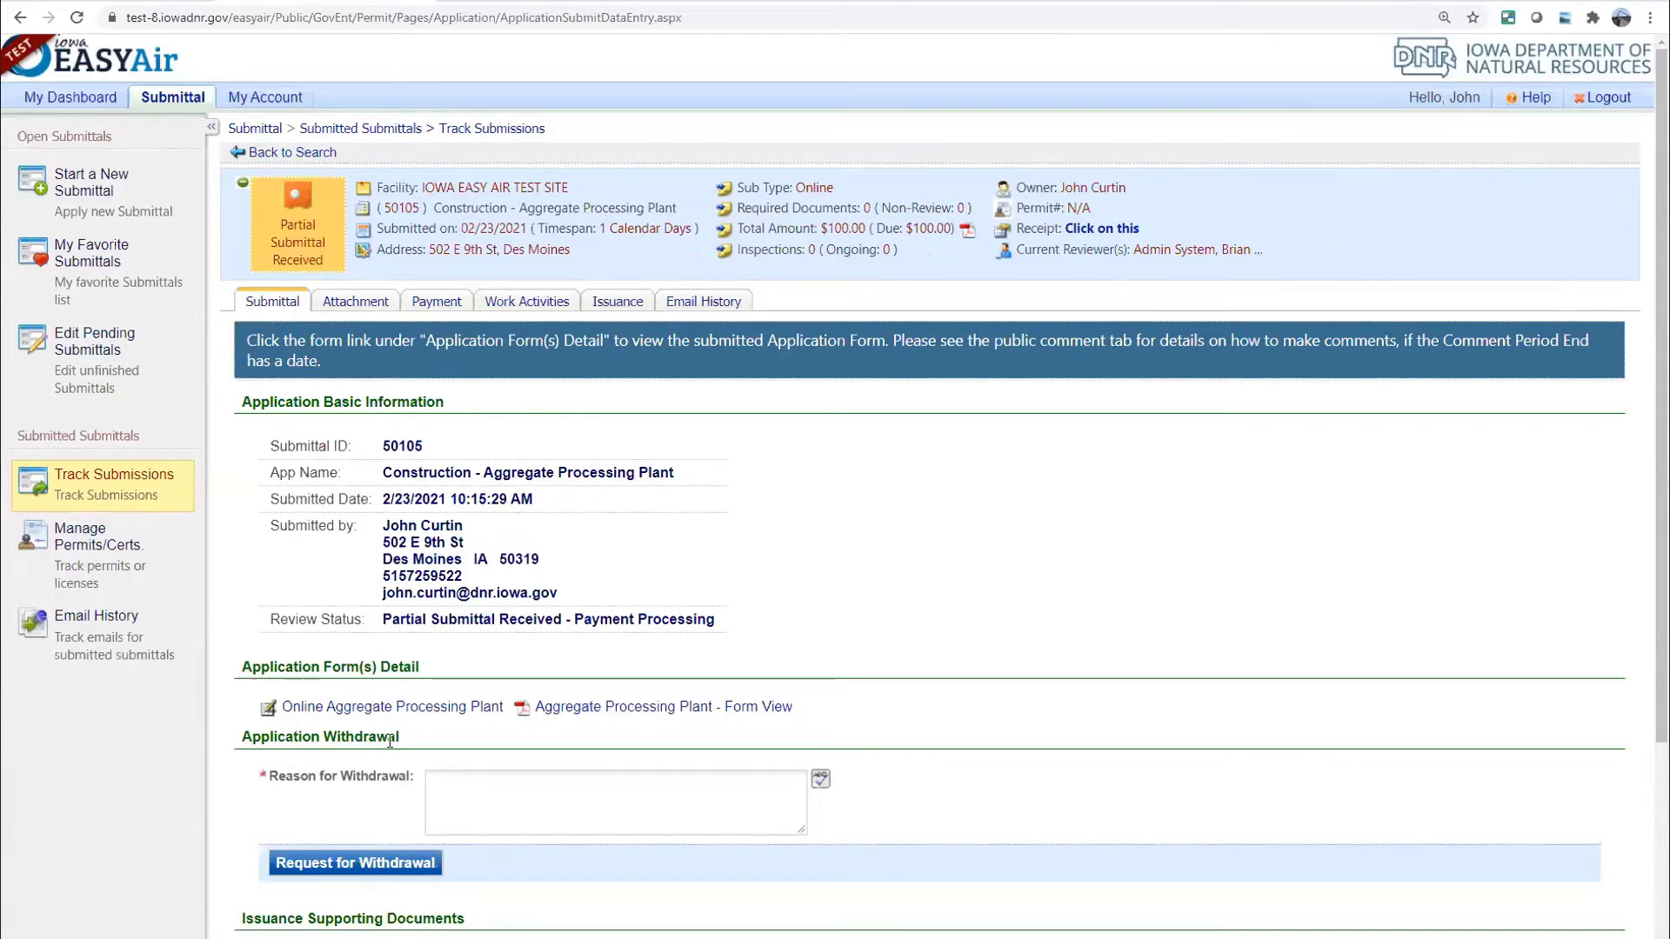
Request withdrawal of submittal 50105 with the reason 'LOst funding.' and confirm it
click(456, 781)
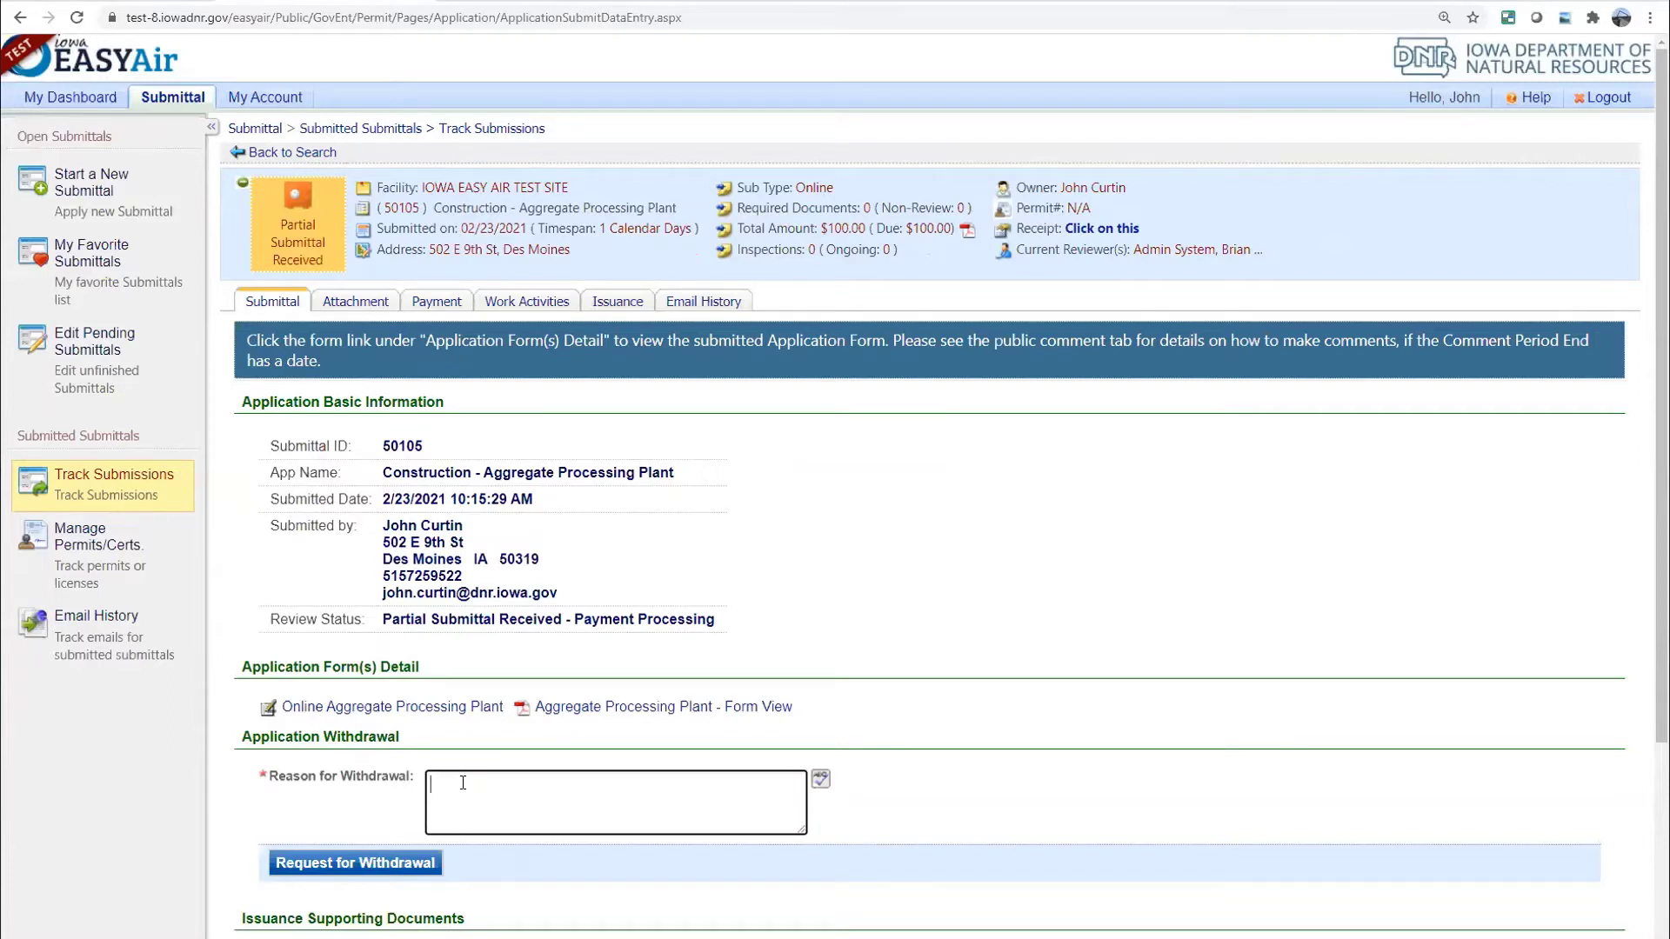
text(LOst funding.)
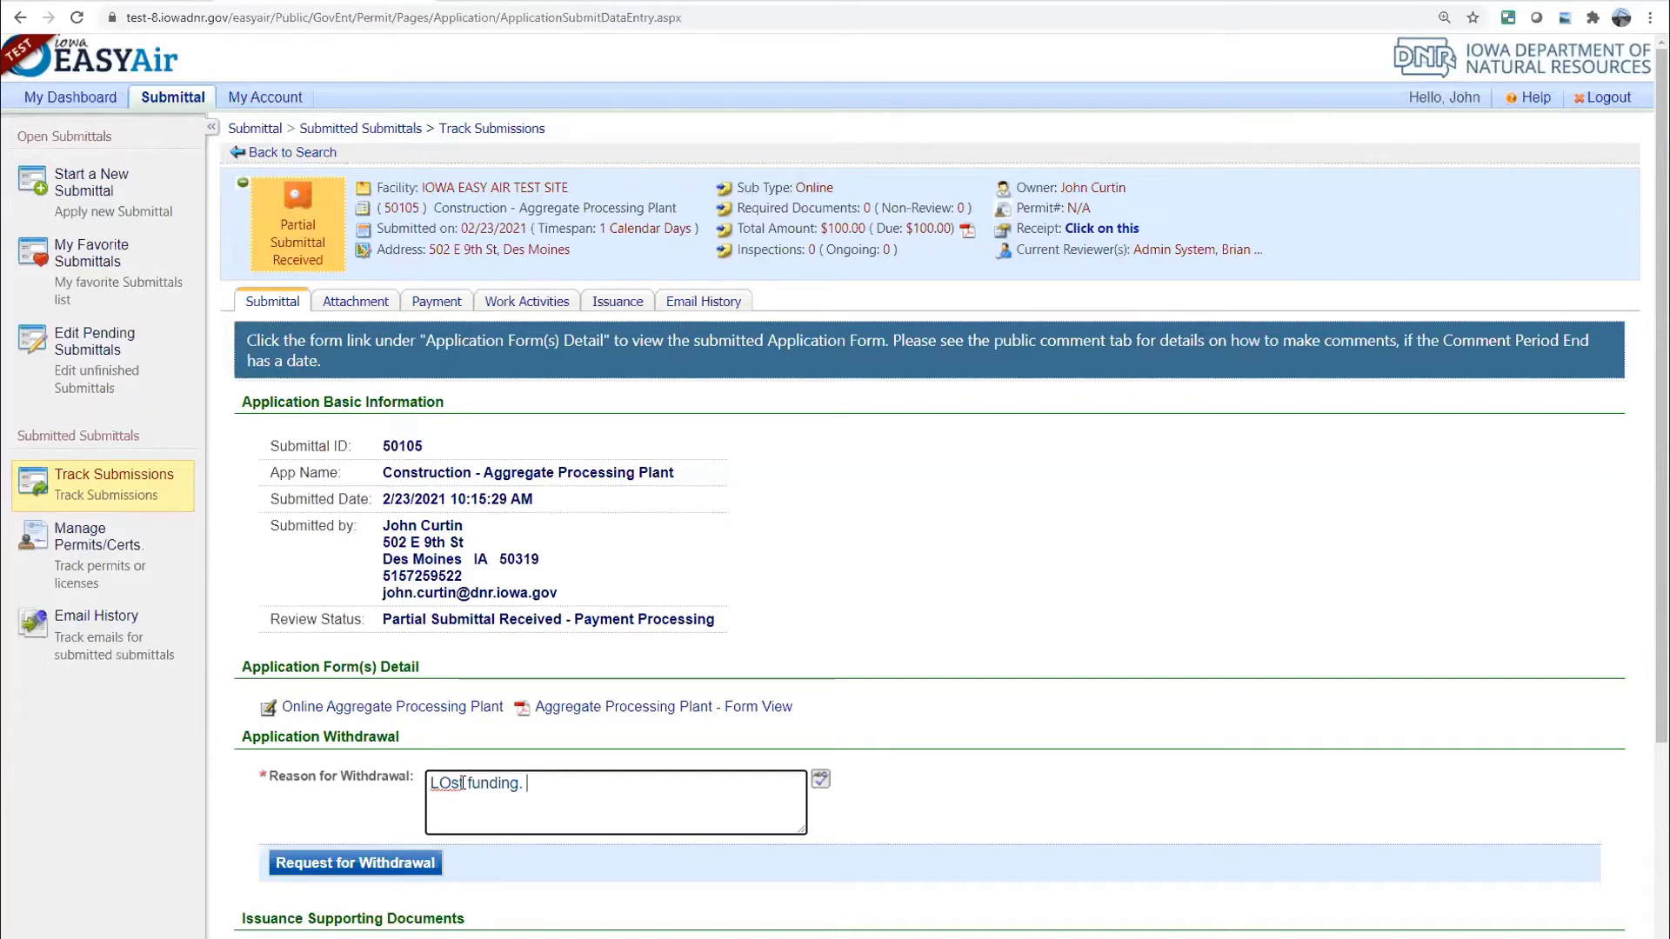
click(372, 864)
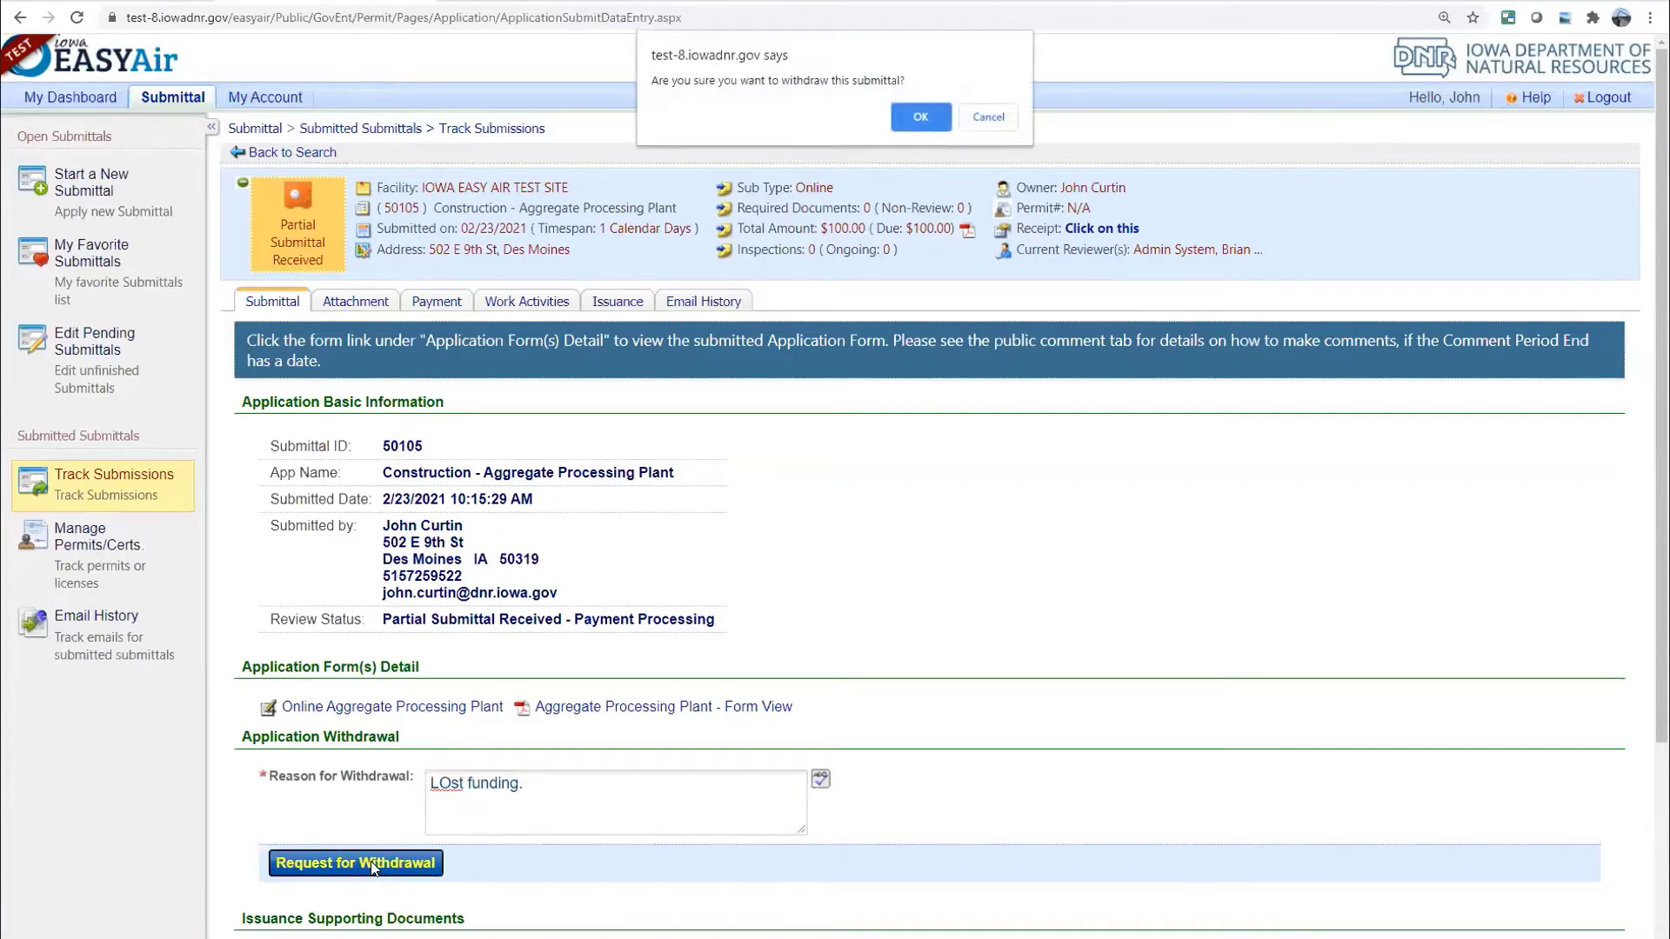
click(922, 117)
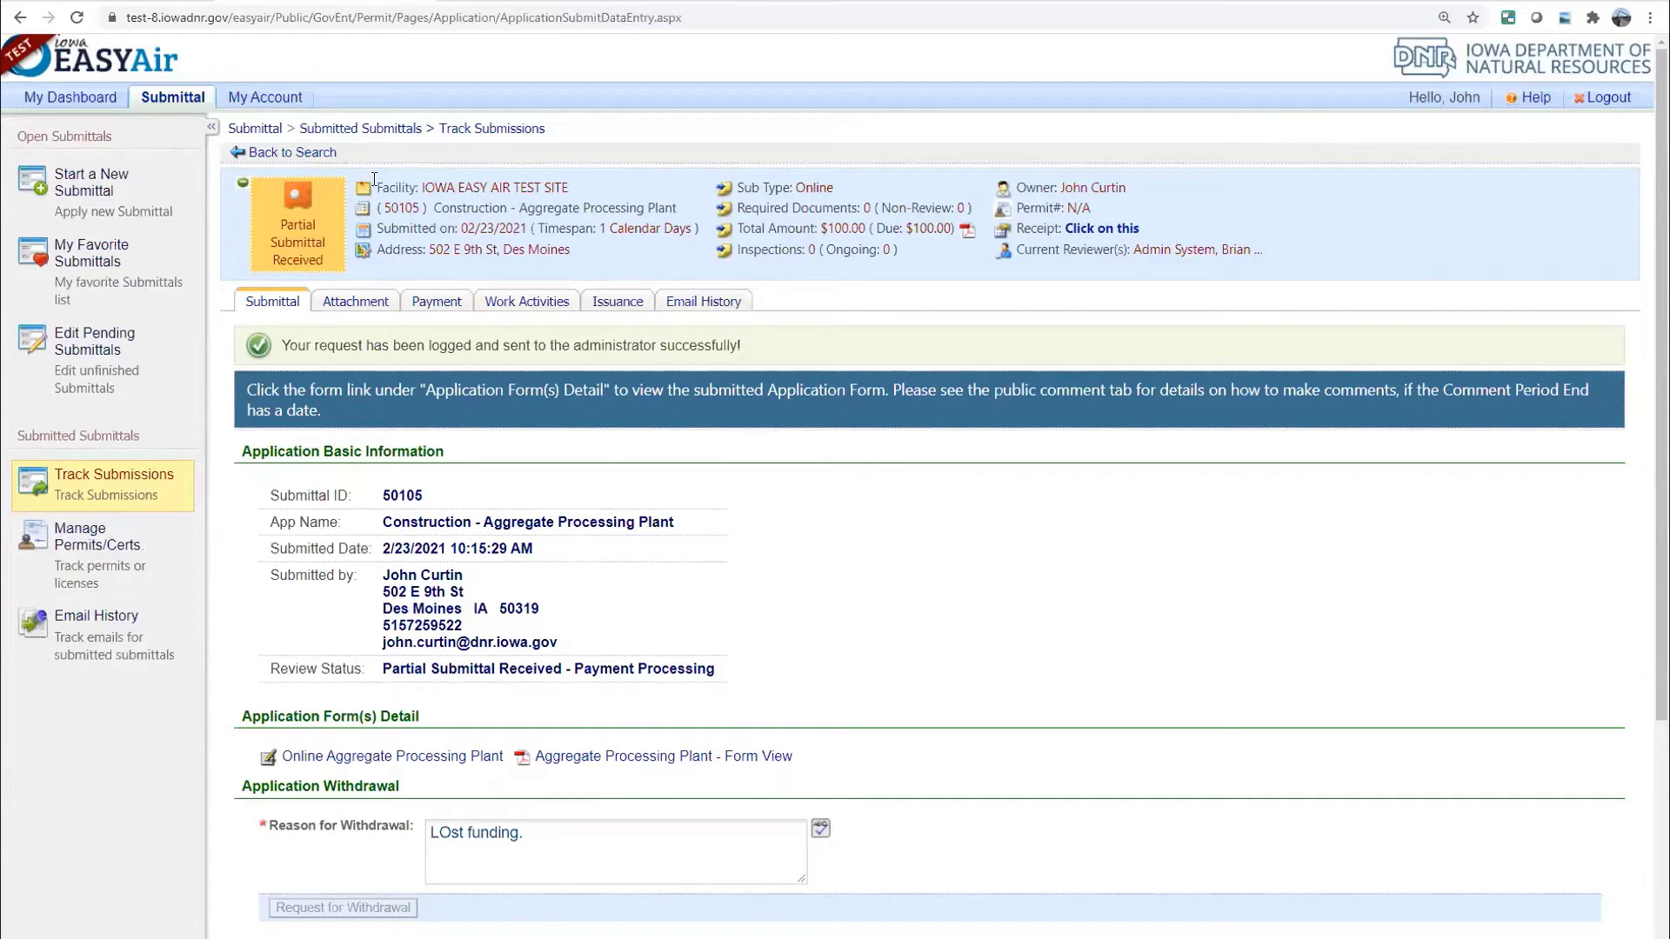
Return to the search list and look up submittal 49453, shown as Withdrawn
click(314, 155)
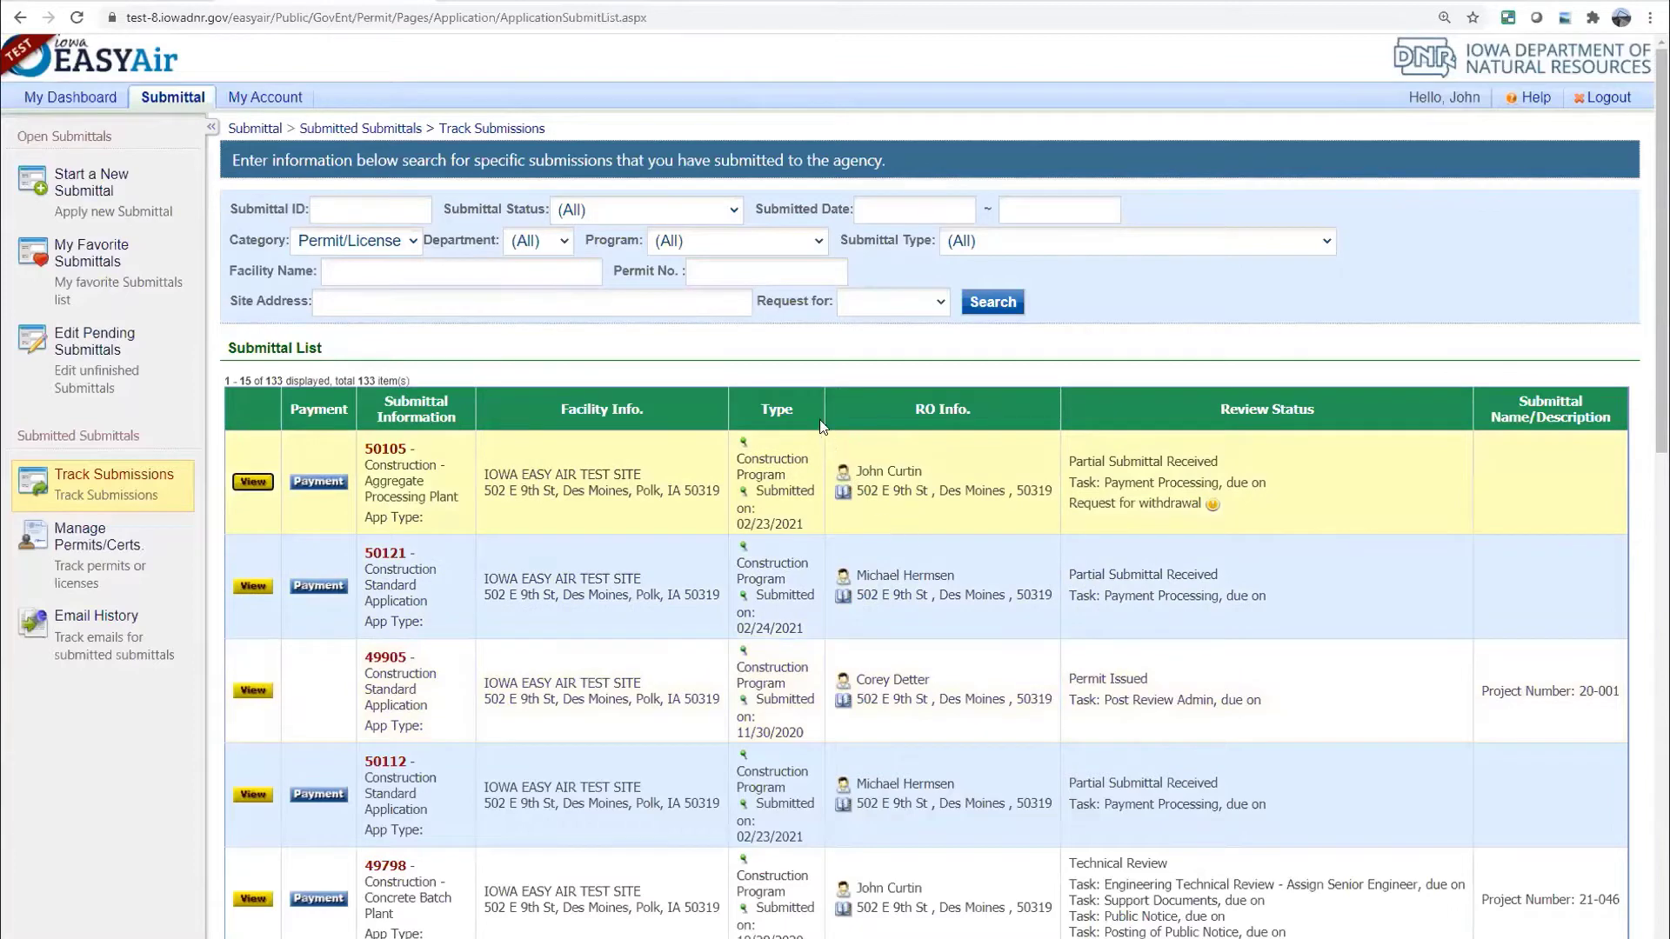
click(364, 210)
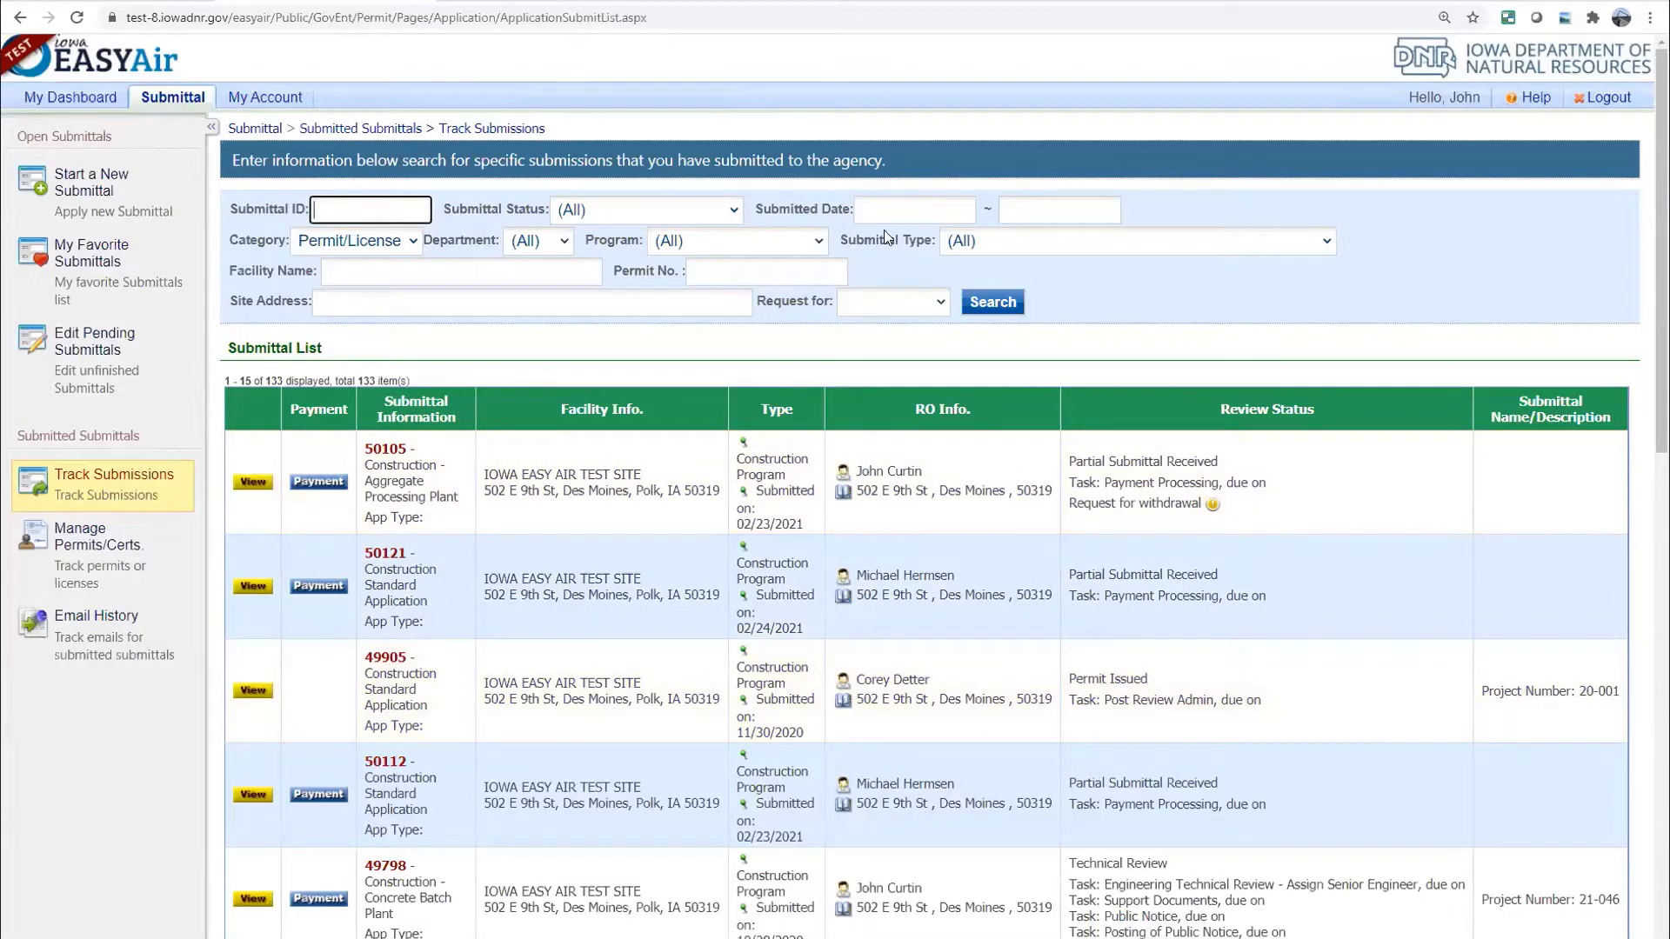
text(49453)
click(1002, 303)
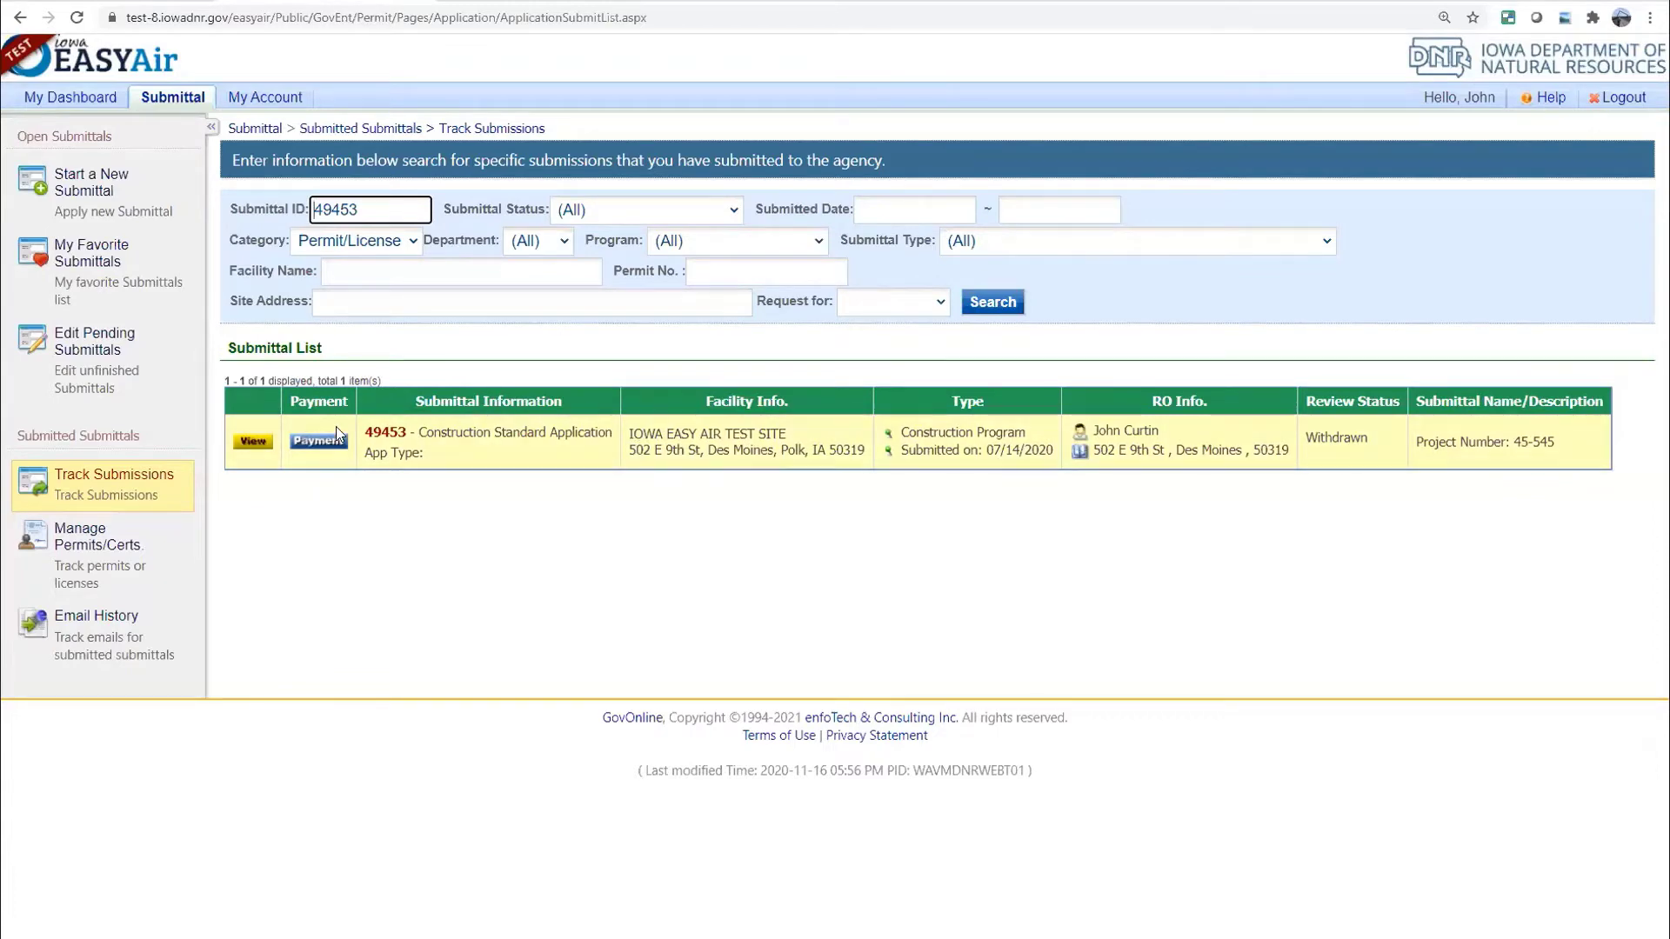
Open submittal 49453's Email History, showing the Withdrawal Request Accepted message
click(246, 444)
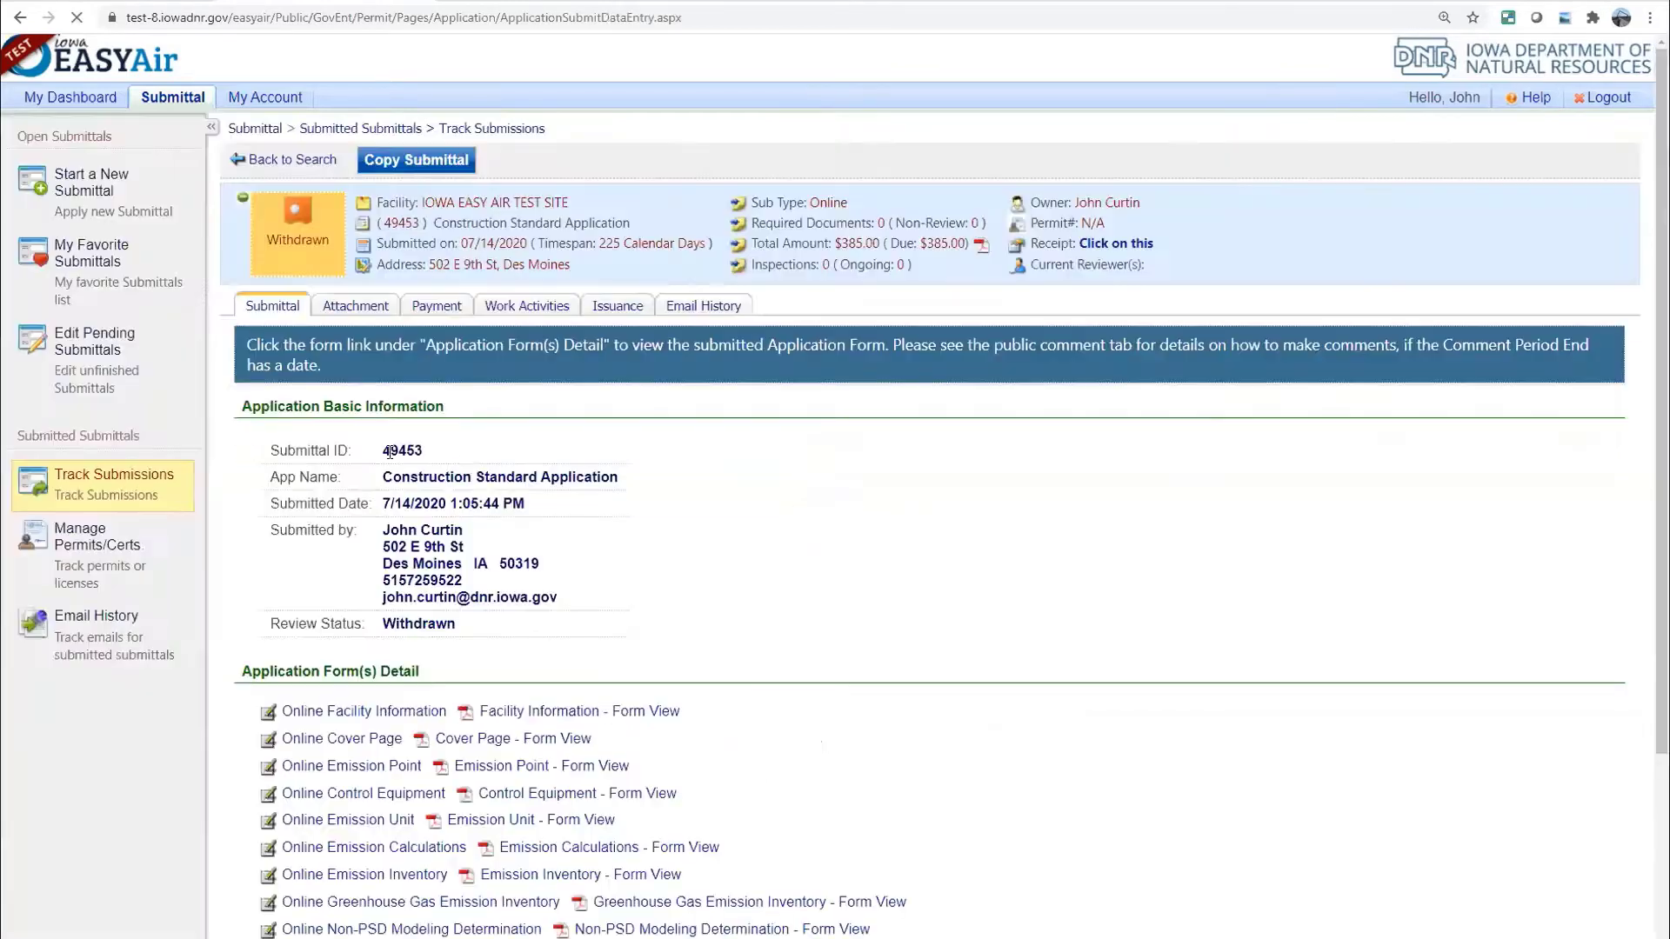
click(706, 309)
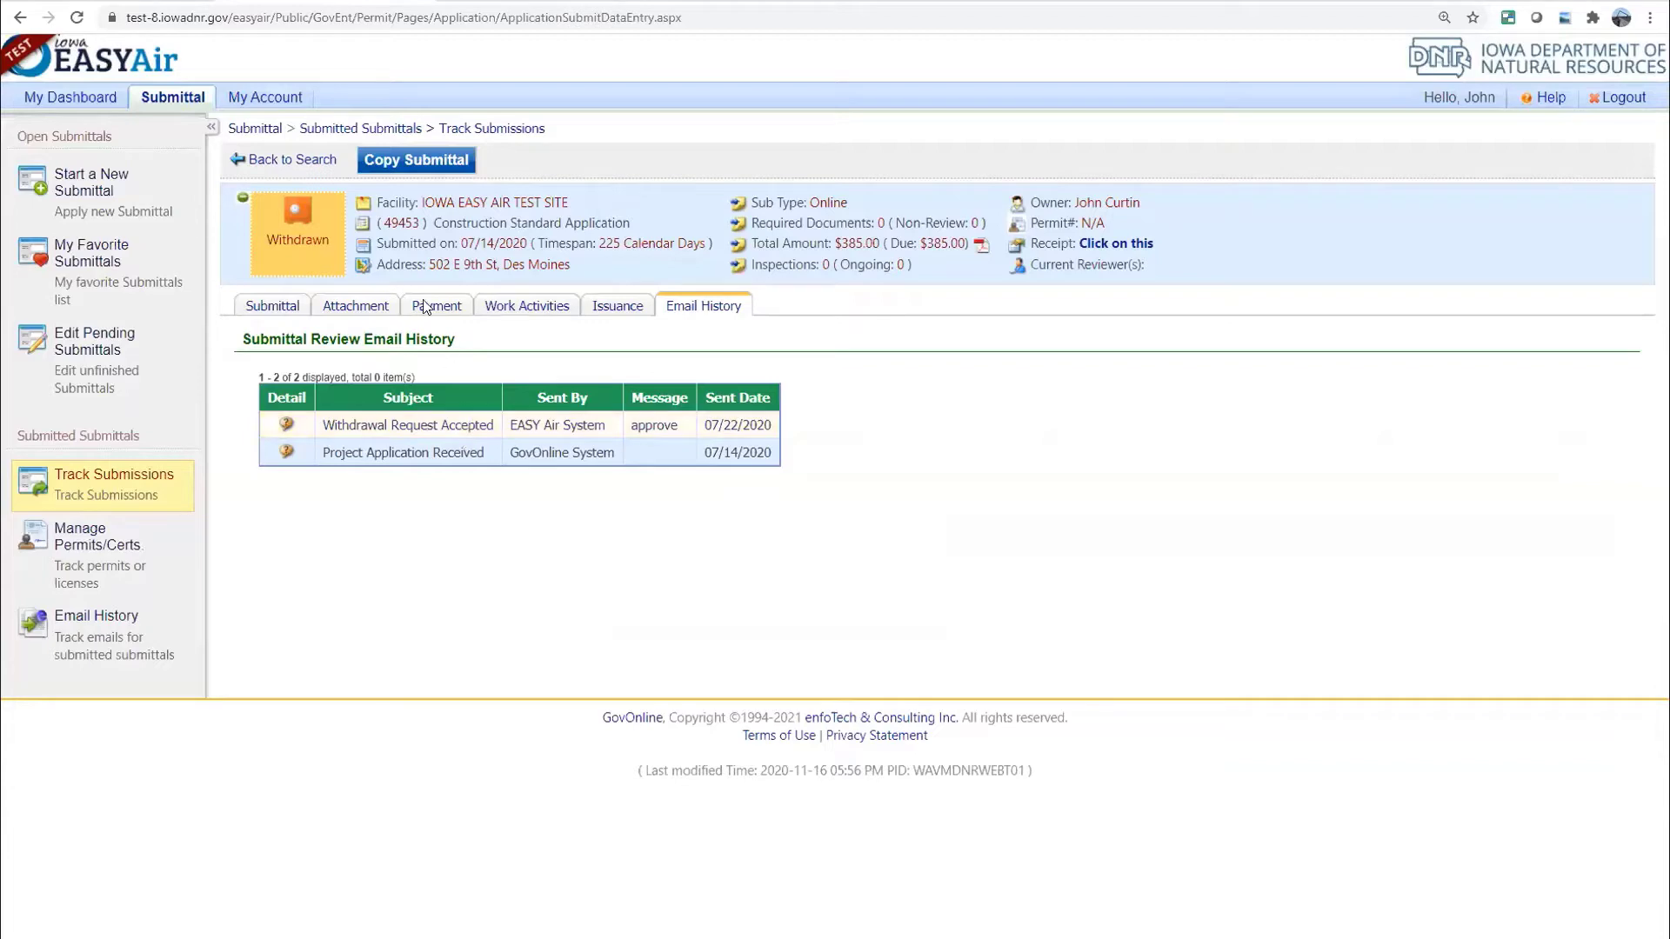
Go back to the Track Submissions list showing all 133 submitted submittals
click(320, 167)
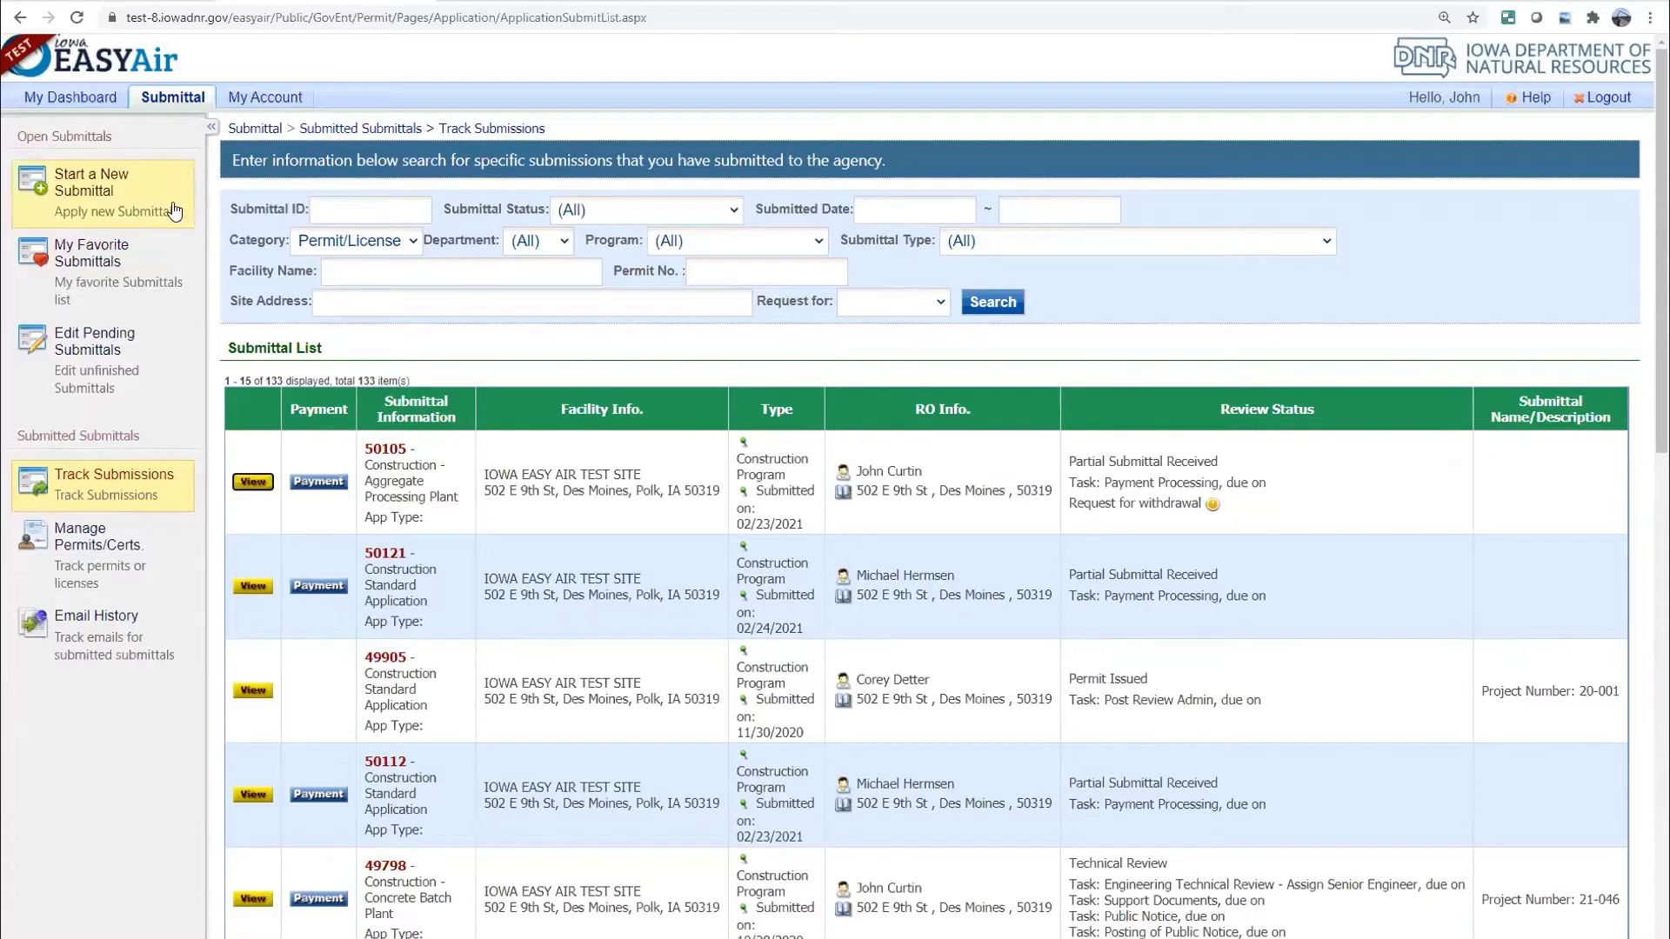
Return to My Dashboard and drop down the Submittal menu's options
click(73, 99)
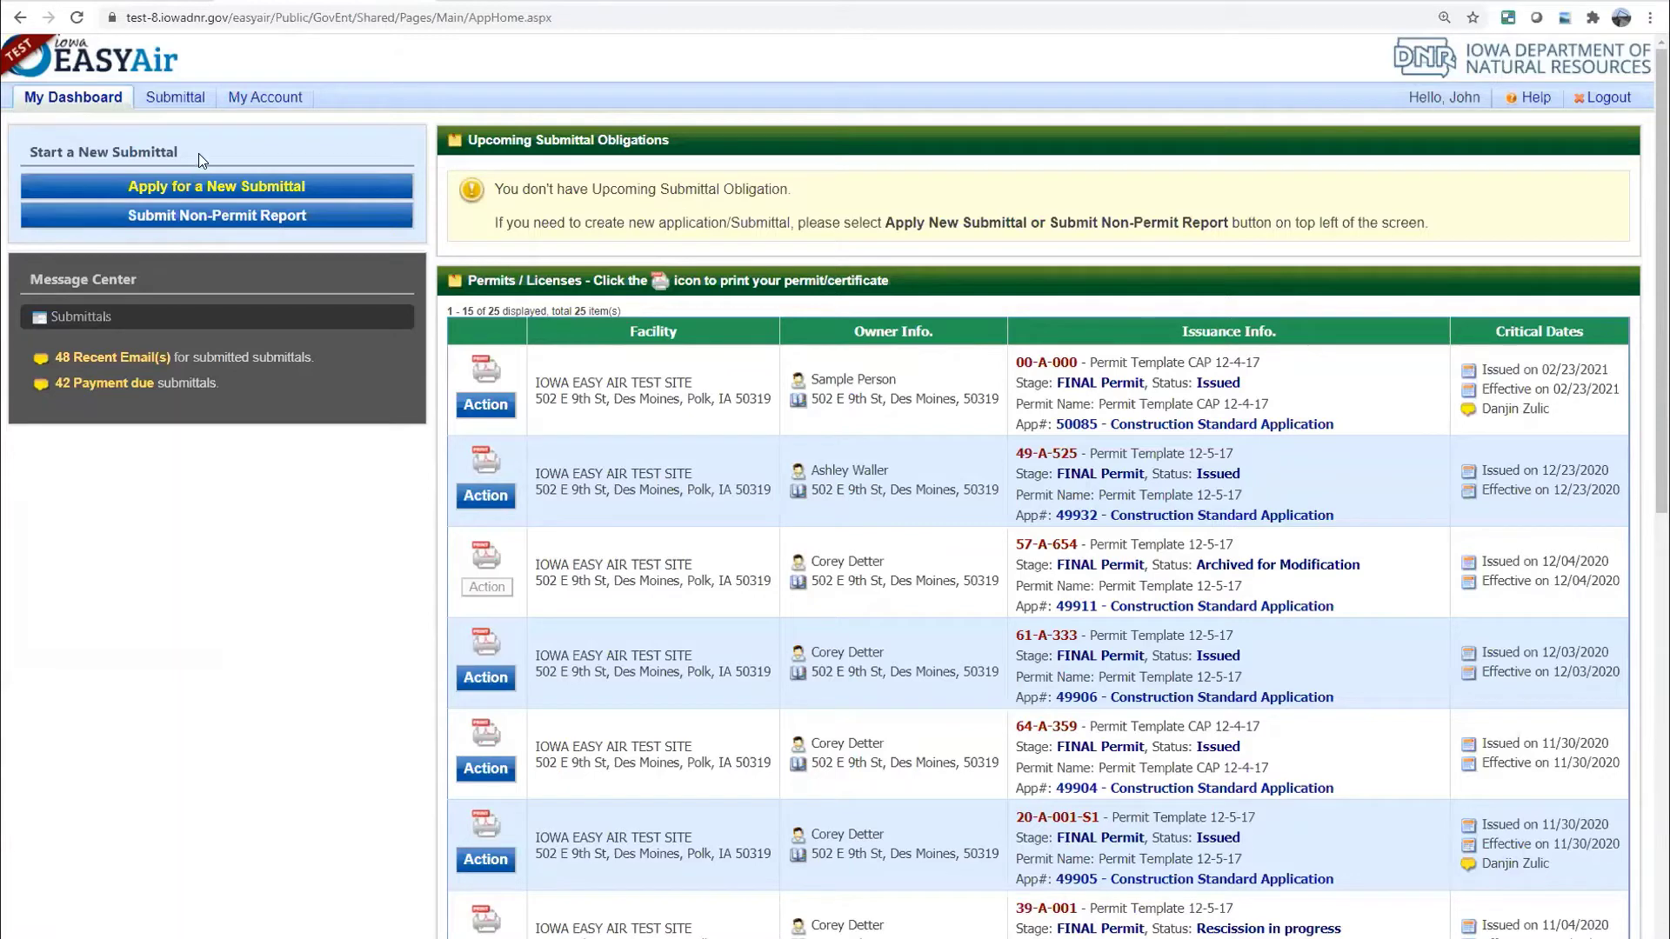
click(174, 98)
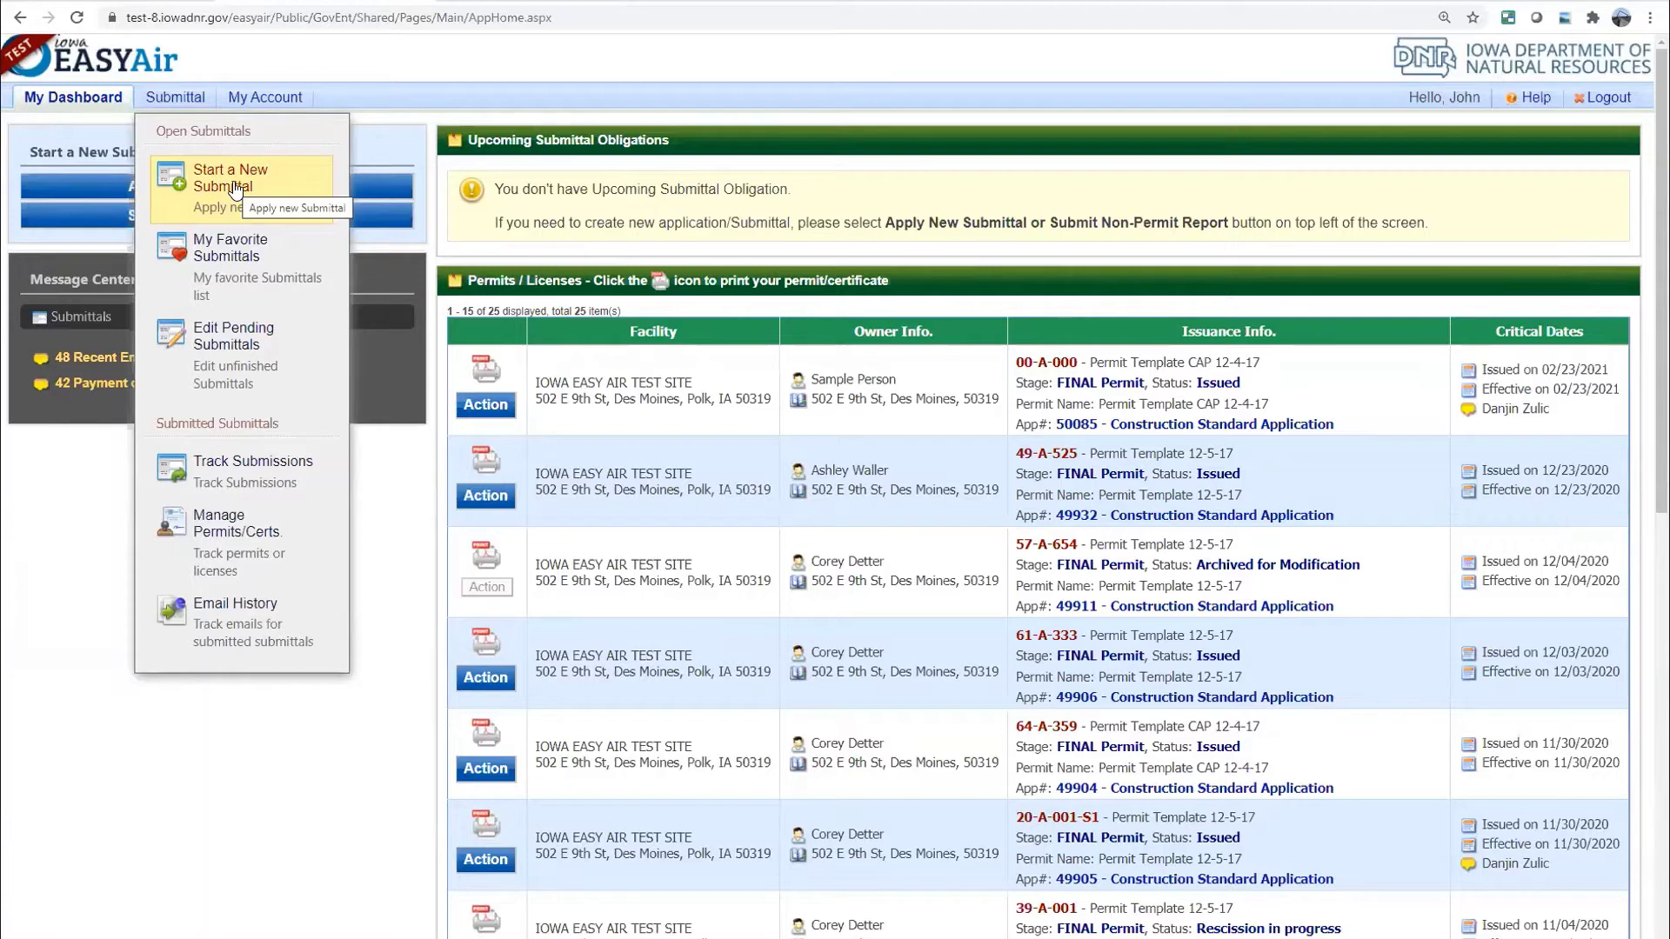
Open Edit Pending Submittals from the Submittal menu, listing the 15 unfinished drafts
click(235, 190)
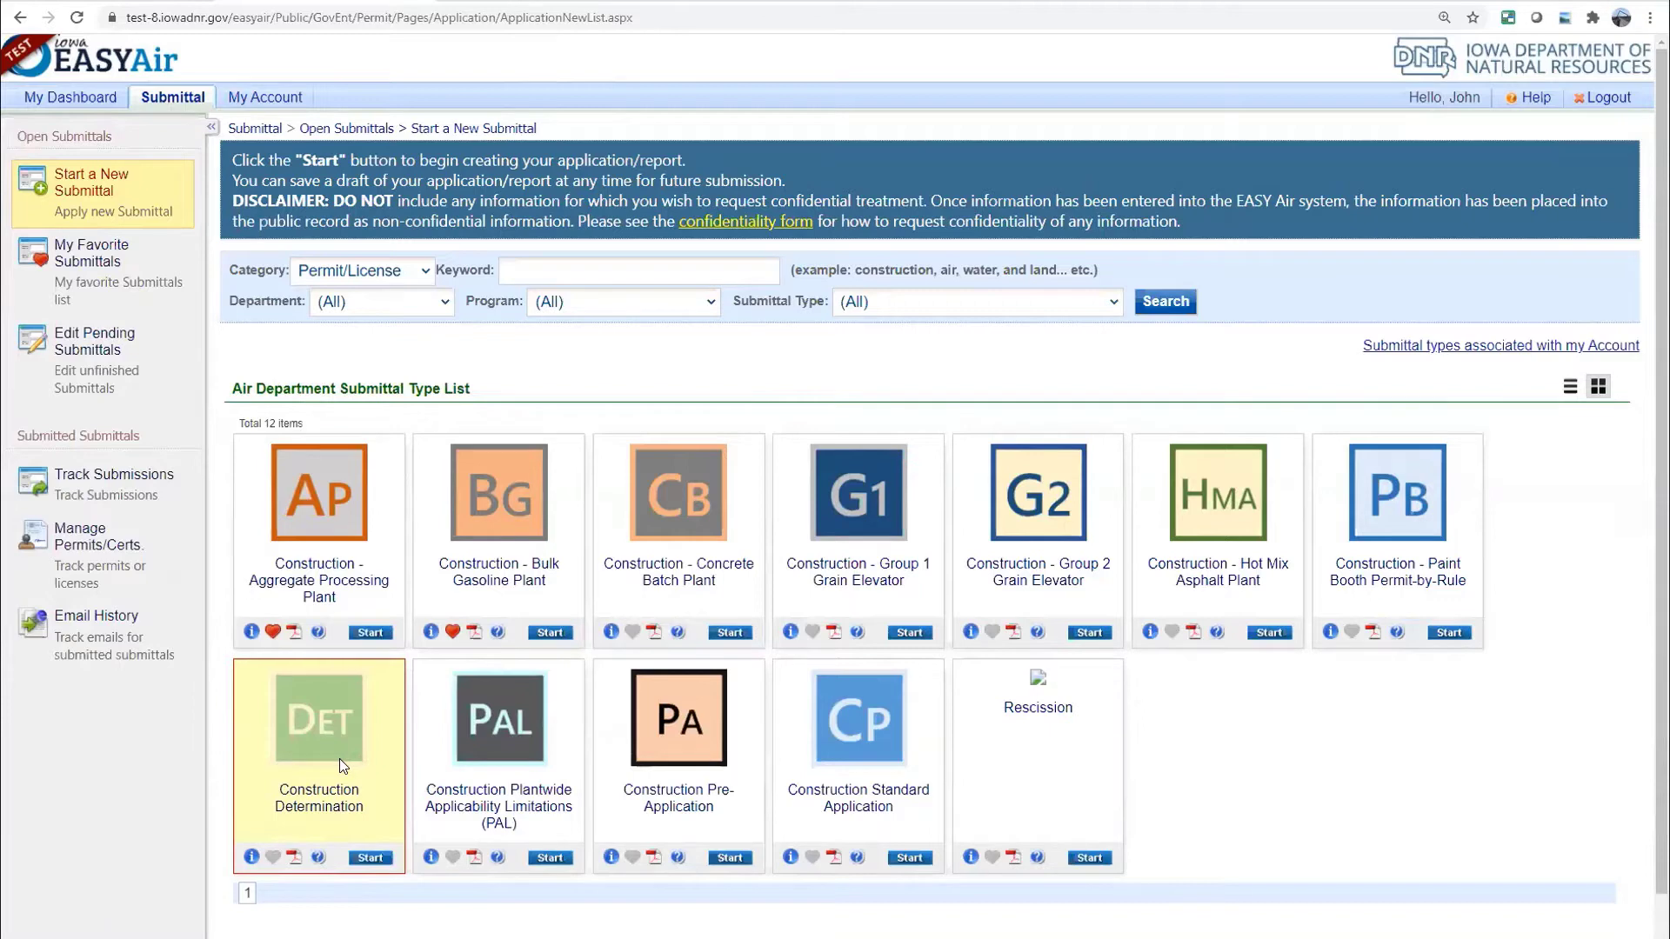
mouse_move(173, 97)
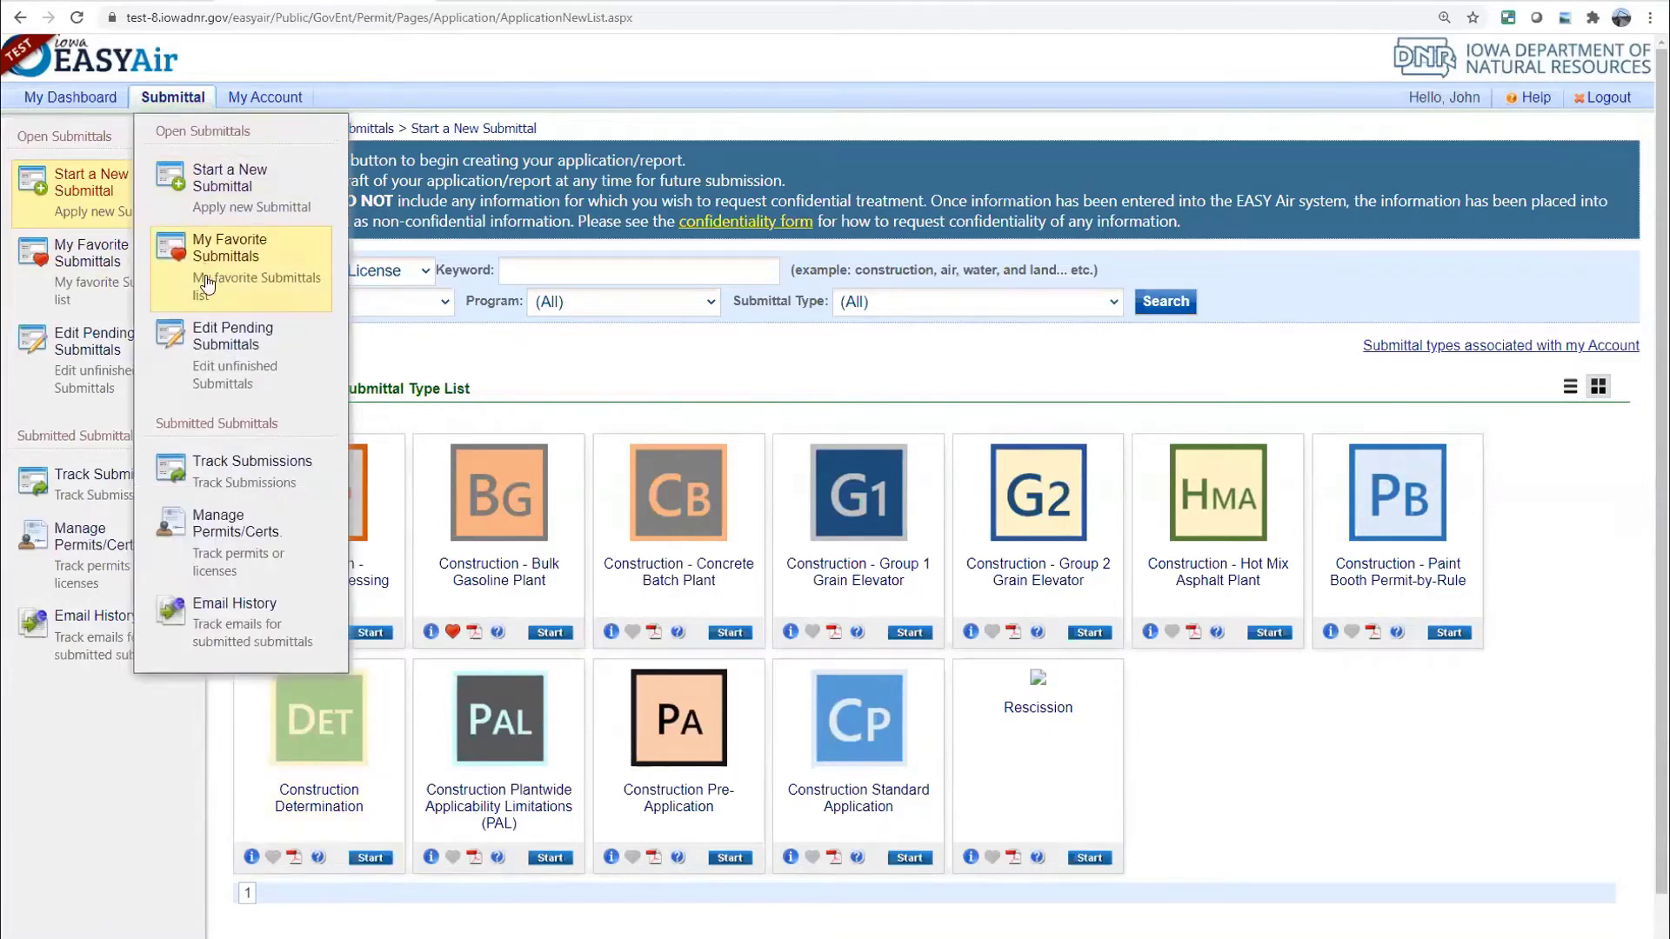
click(220, 344)
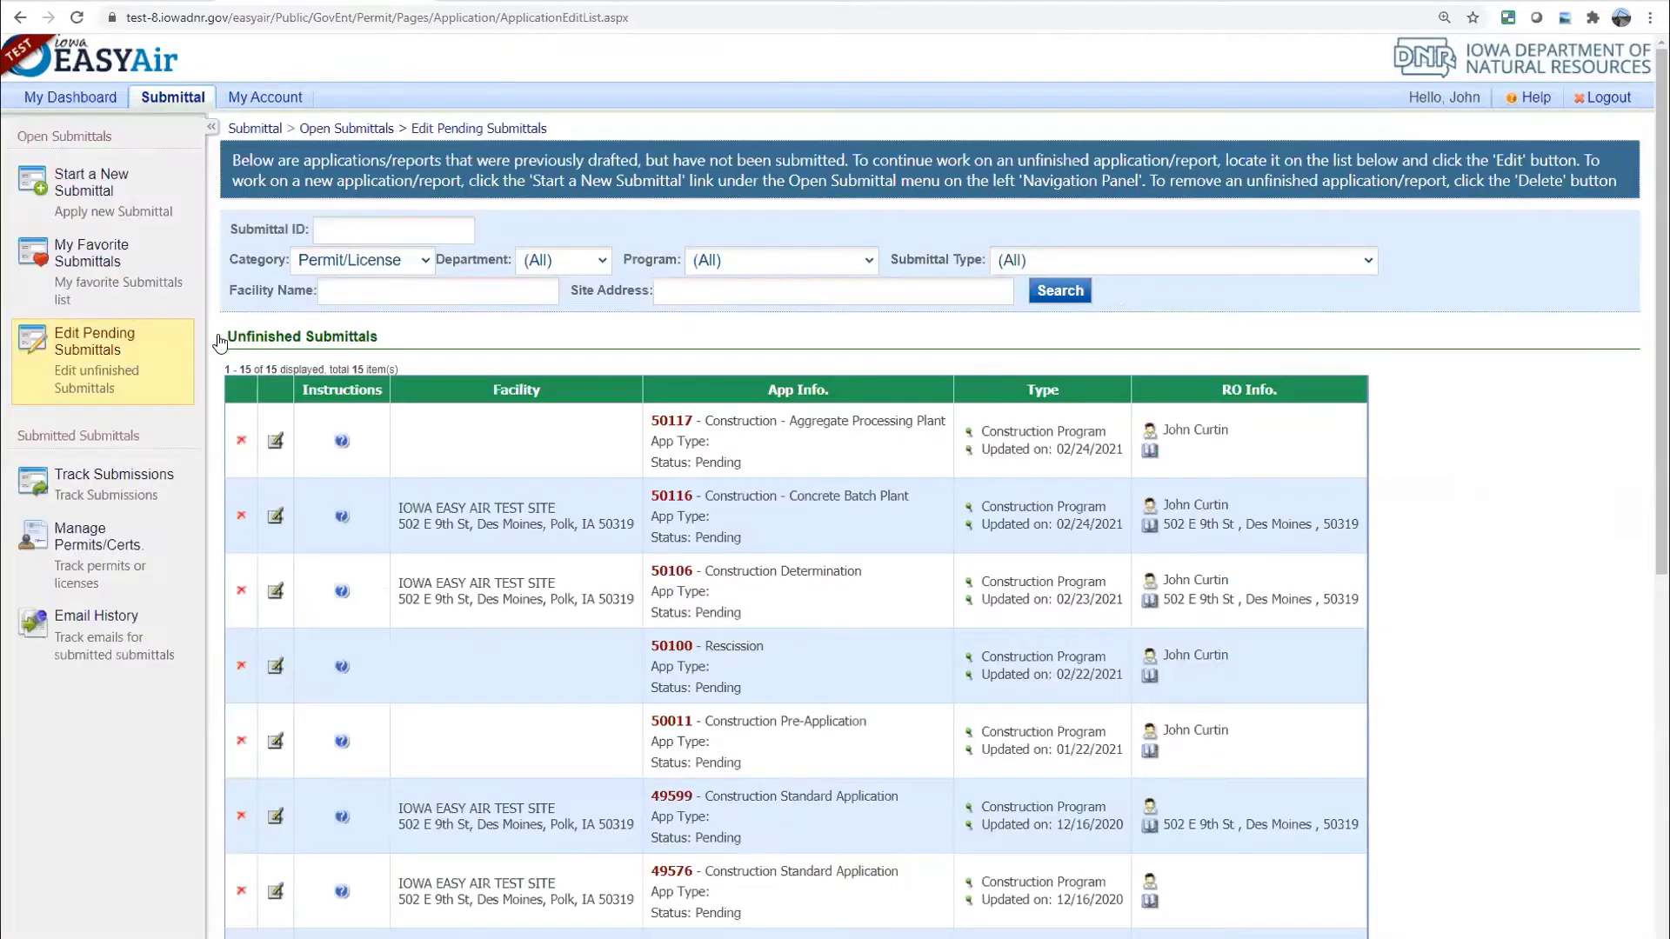
Filter pending submittals to ID 50106 and open it at its Form FI page
click(341, 220)
text(50106)
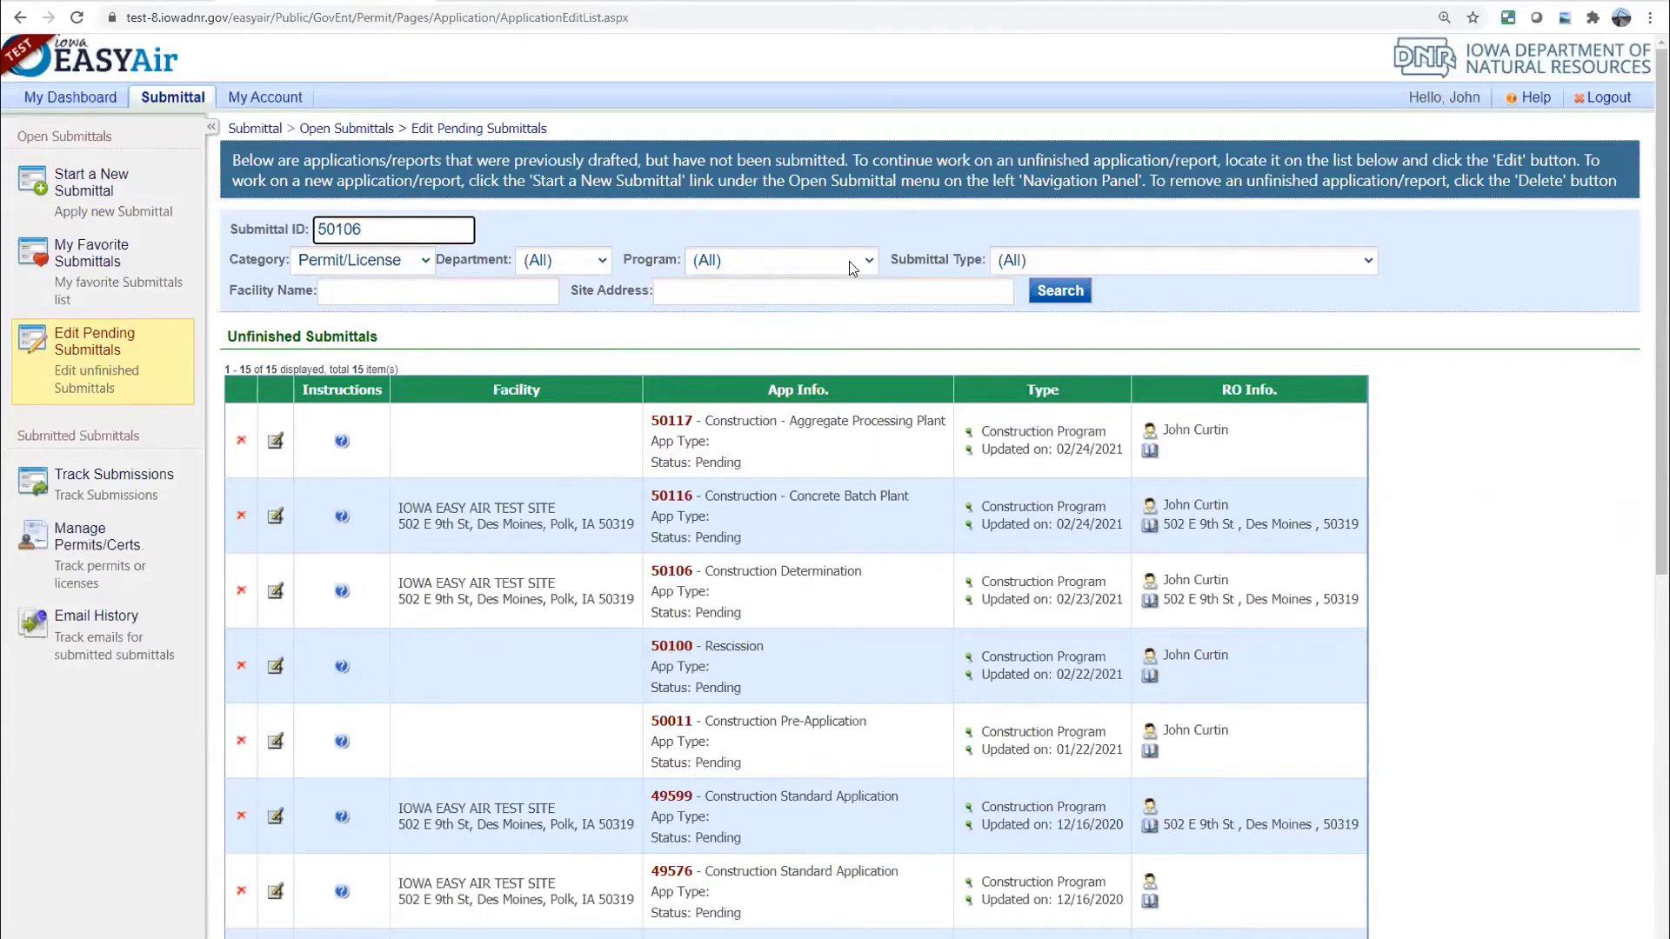
click(1041, 293)
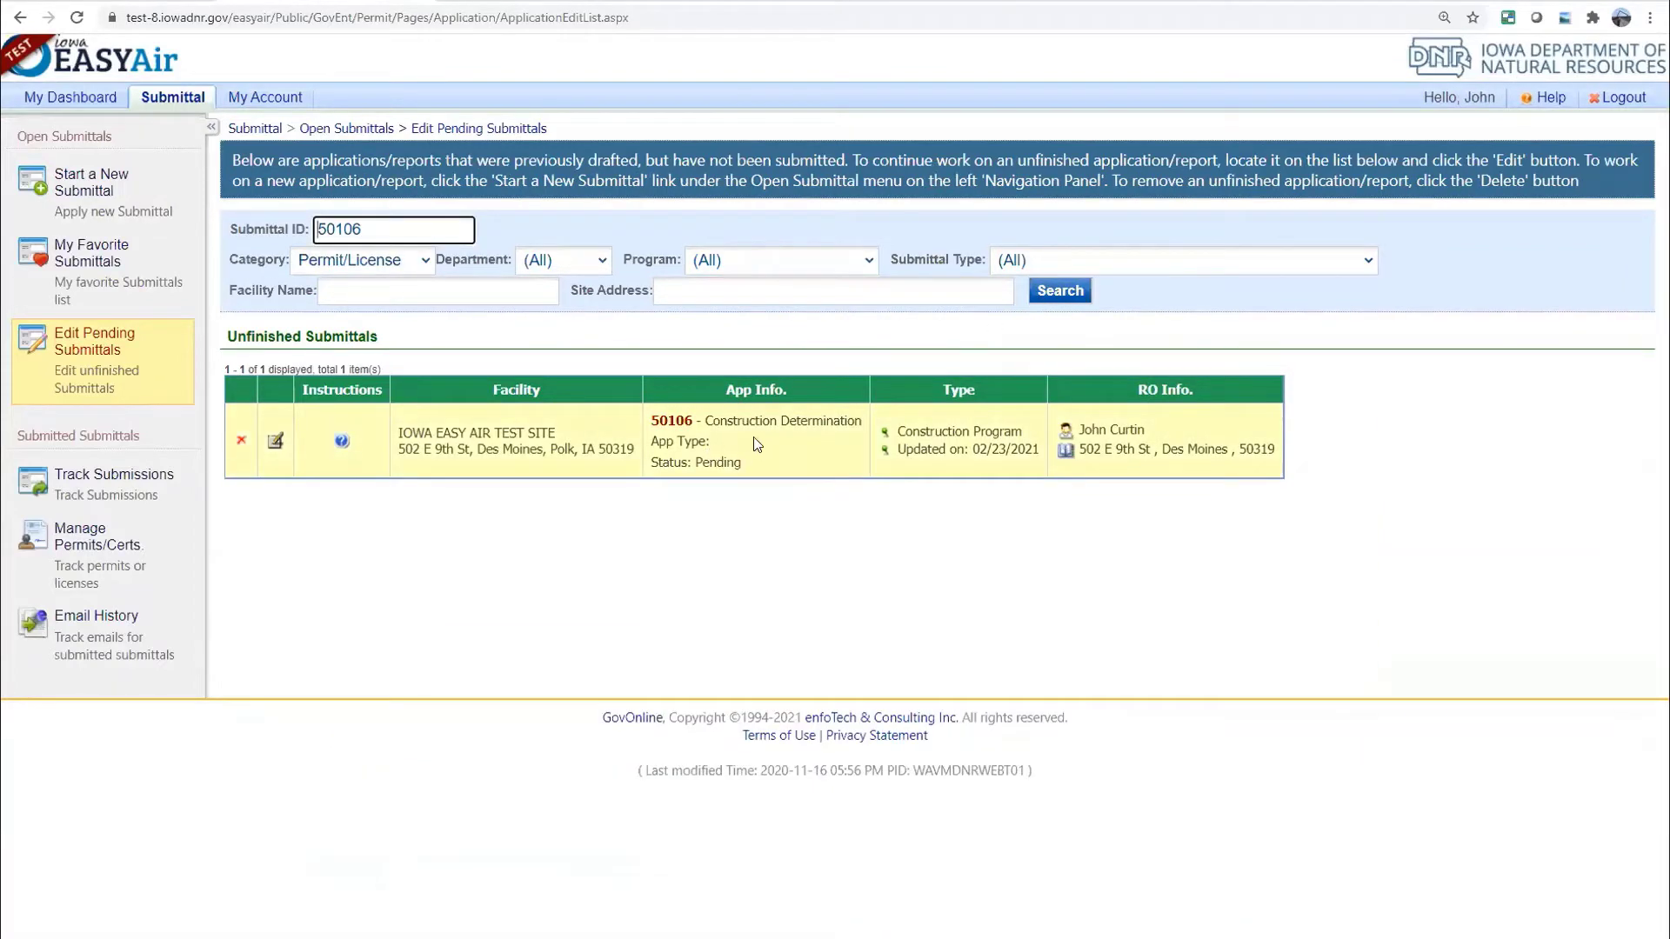
click(273, 444)
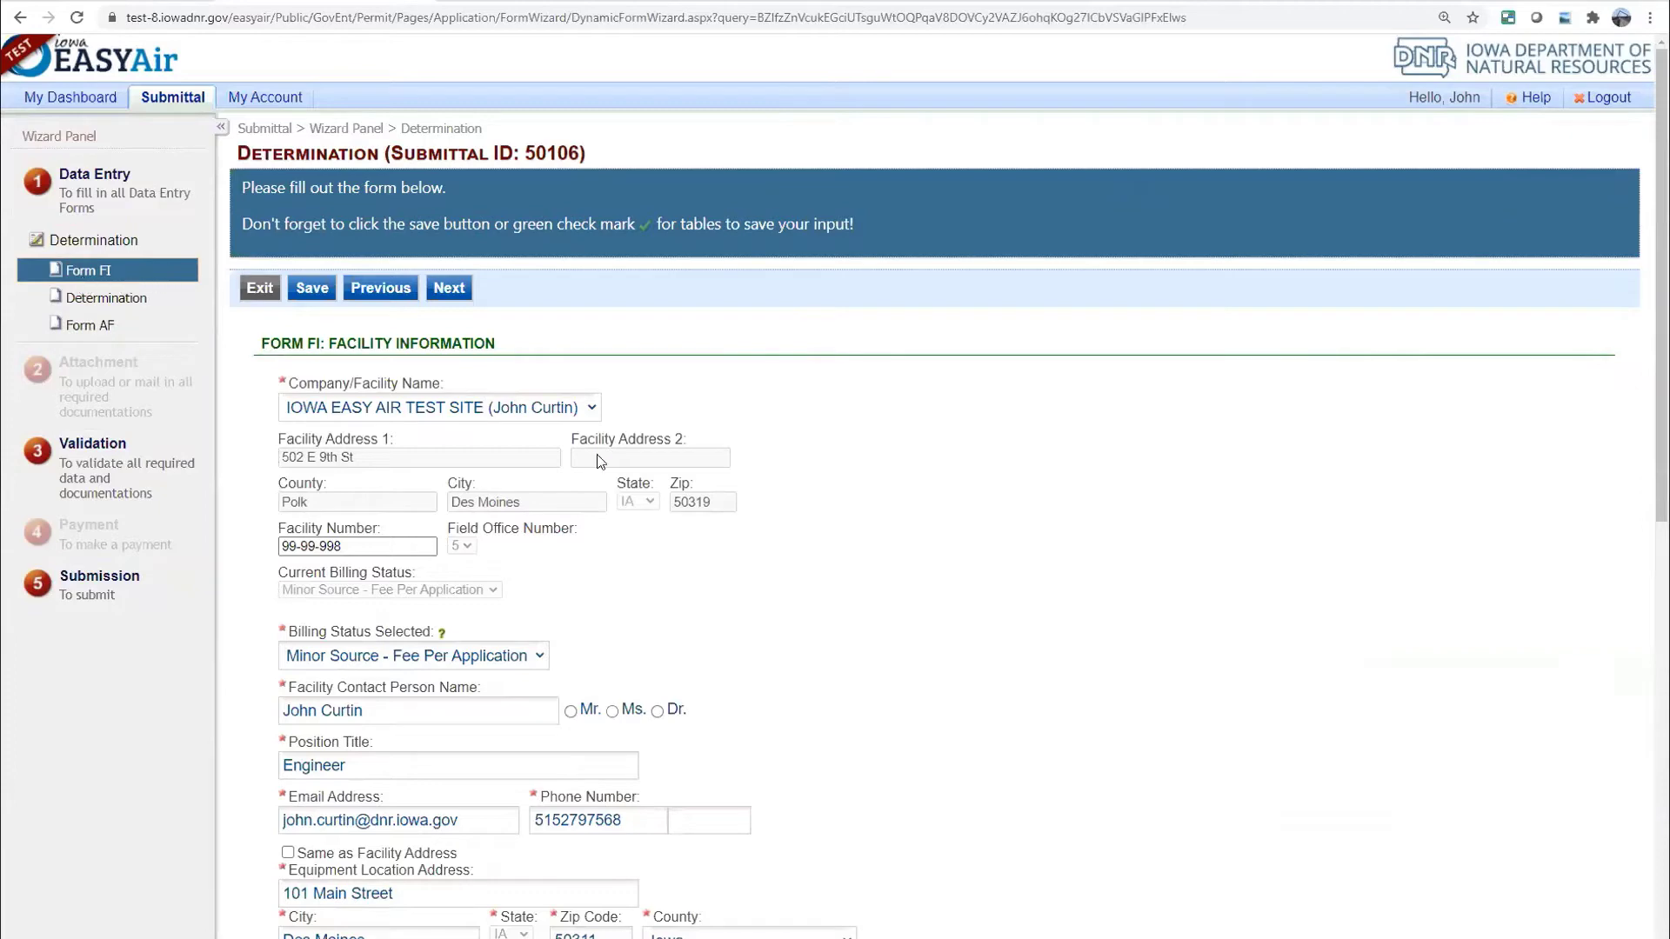
scroll(606, 472, down, 1)
scroll(602, 465, down, 5)
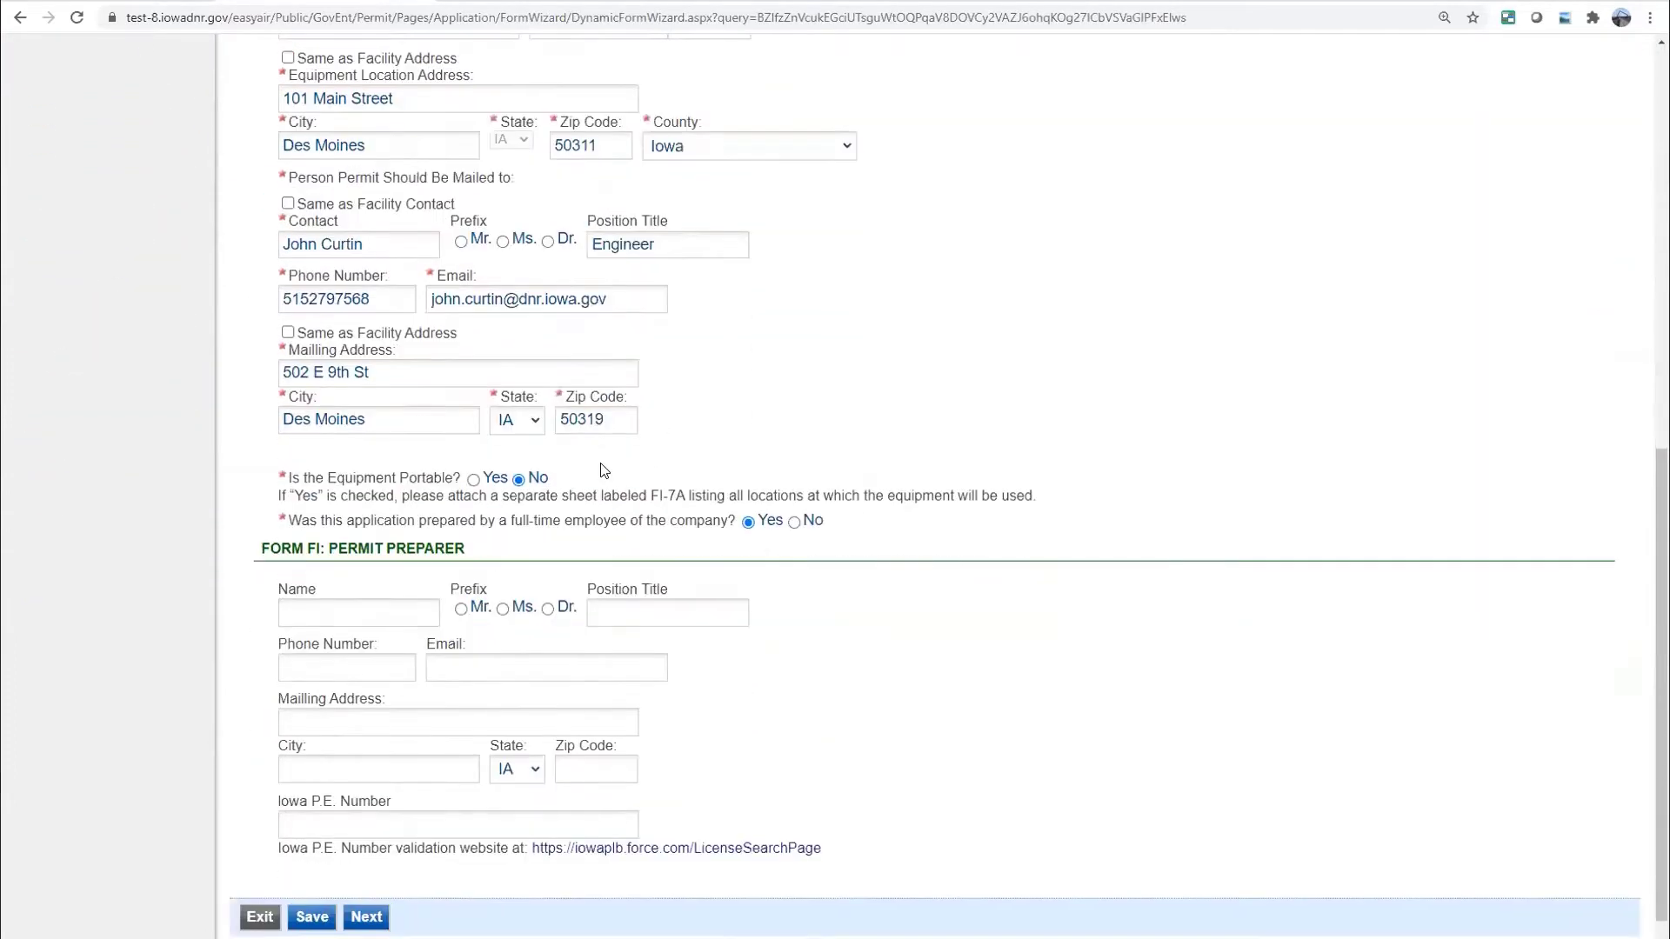
scroll(605, 470, up, 5)
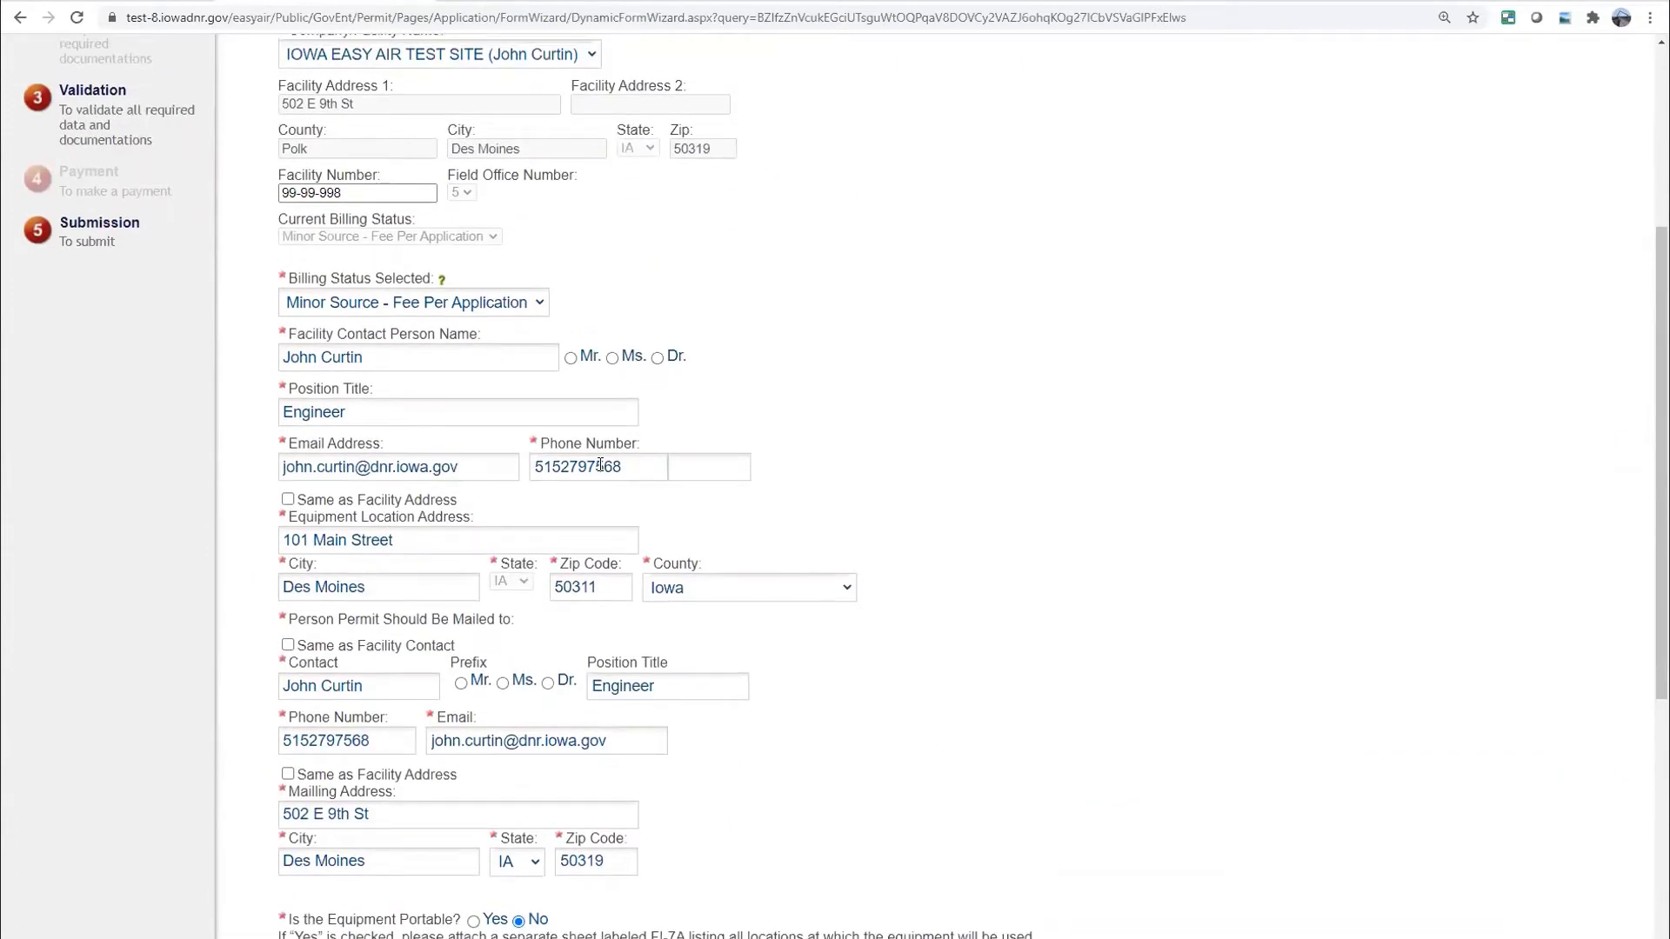
scroll(660, 473, up, 2)
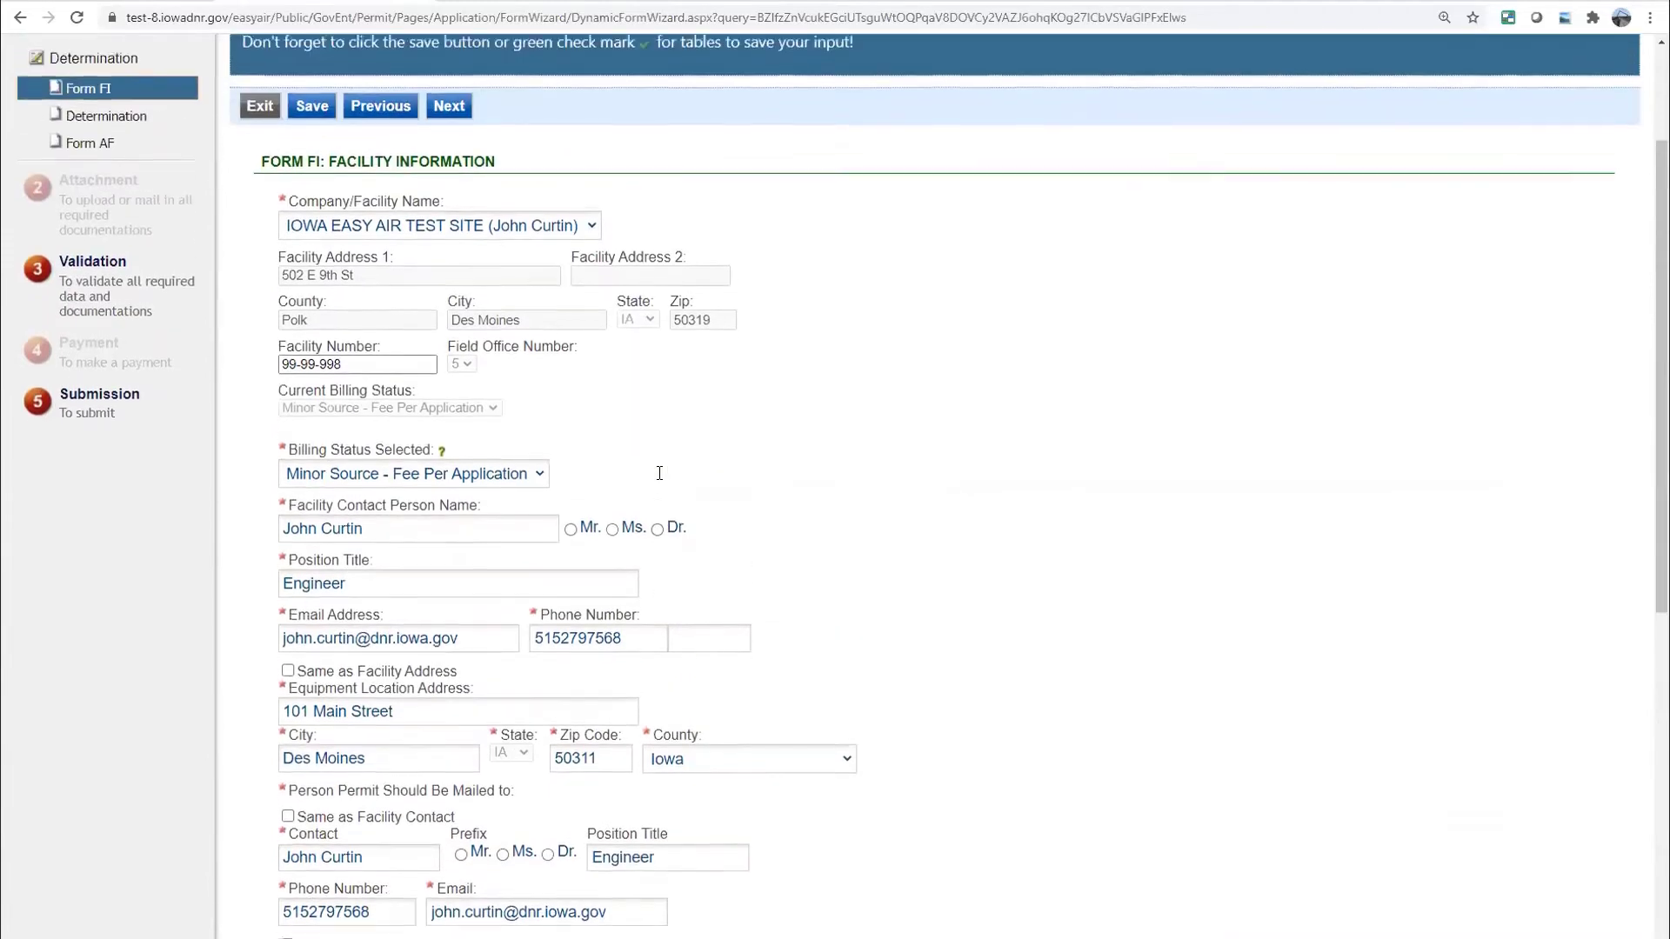
scroll(659, 473, up, 2)
scroll(663, 473, down, 3)
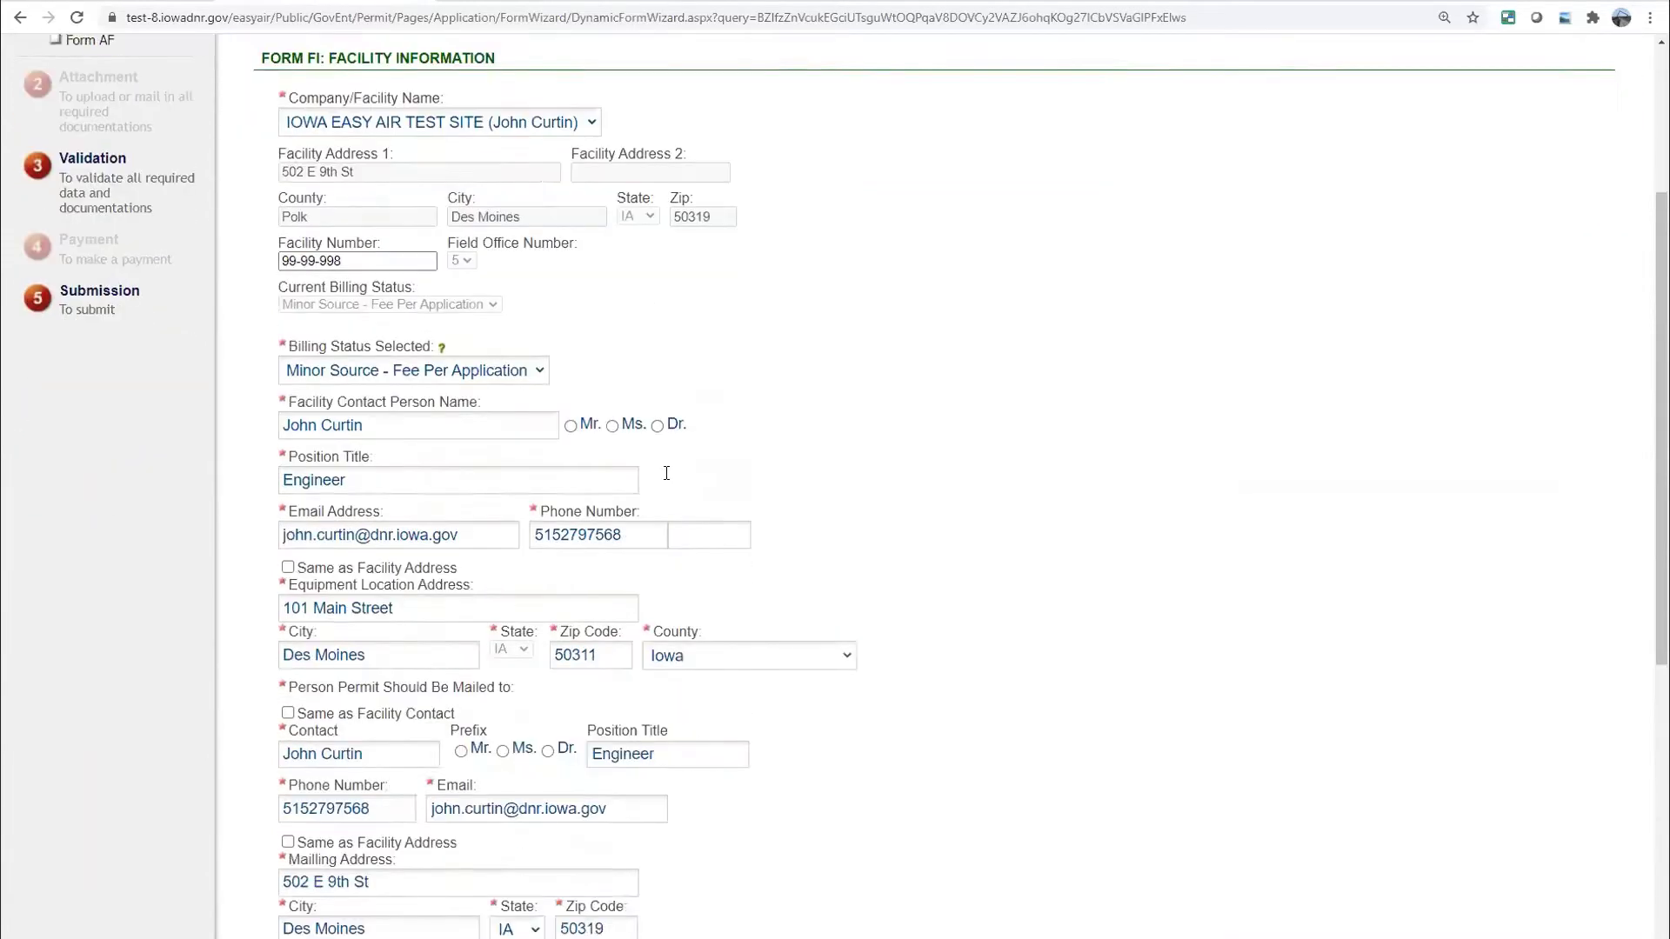
scroll(666, 472, down, 7)
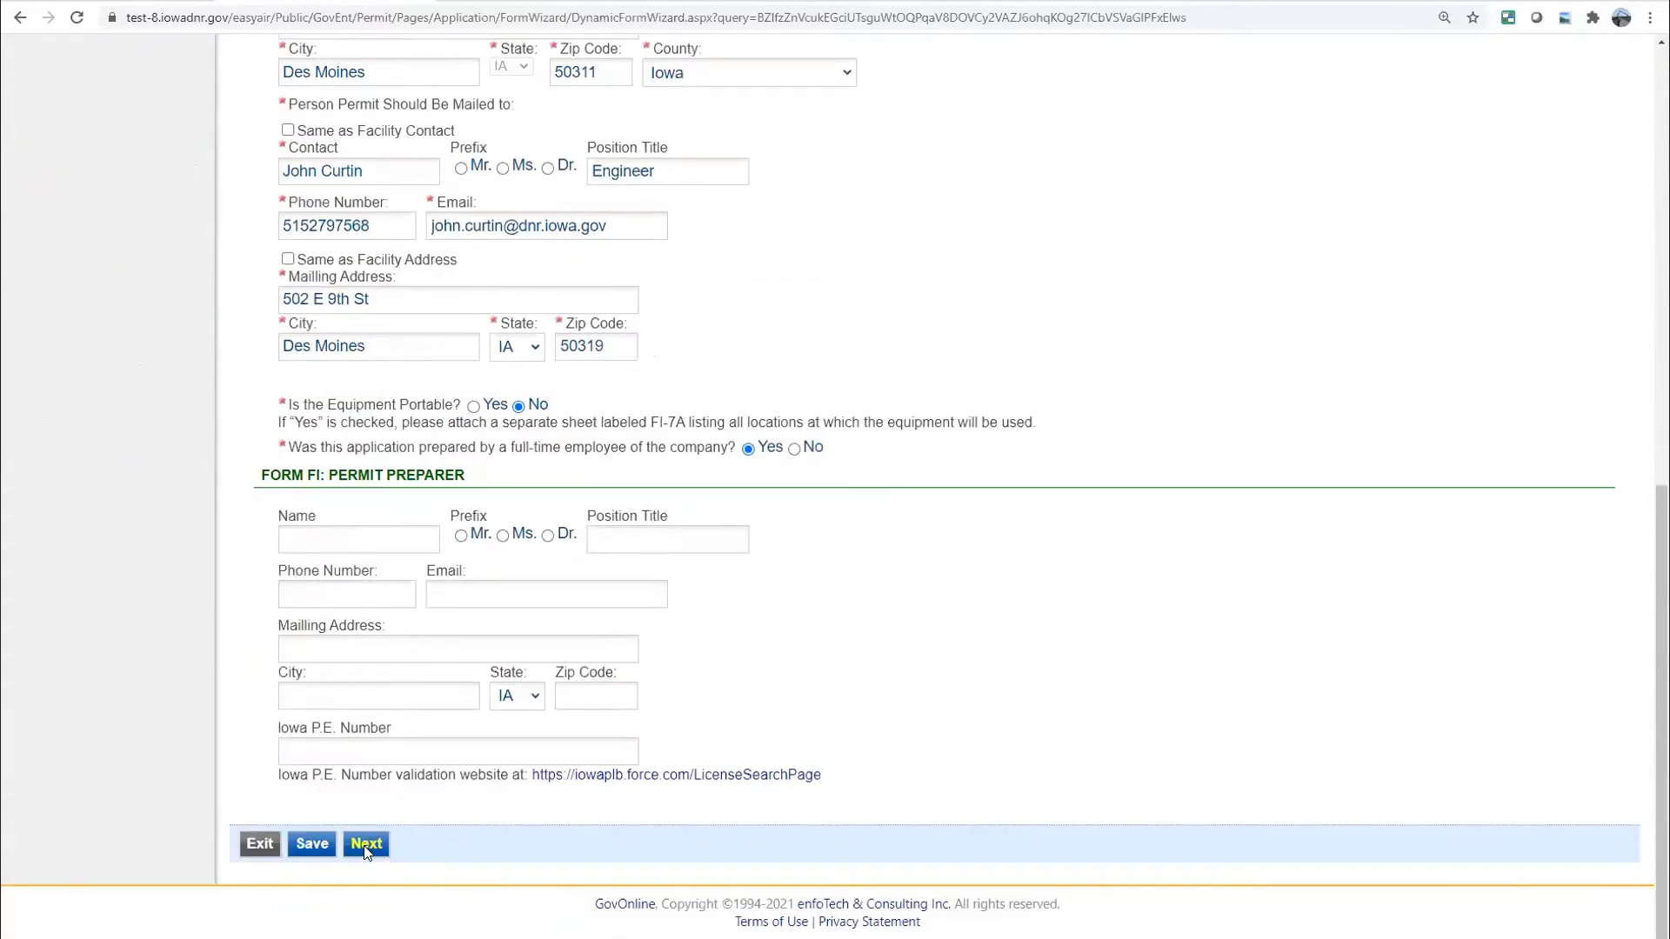
Advance from Form FI to 50106's Determination page and focus the Determination Description box
click(366, 844)
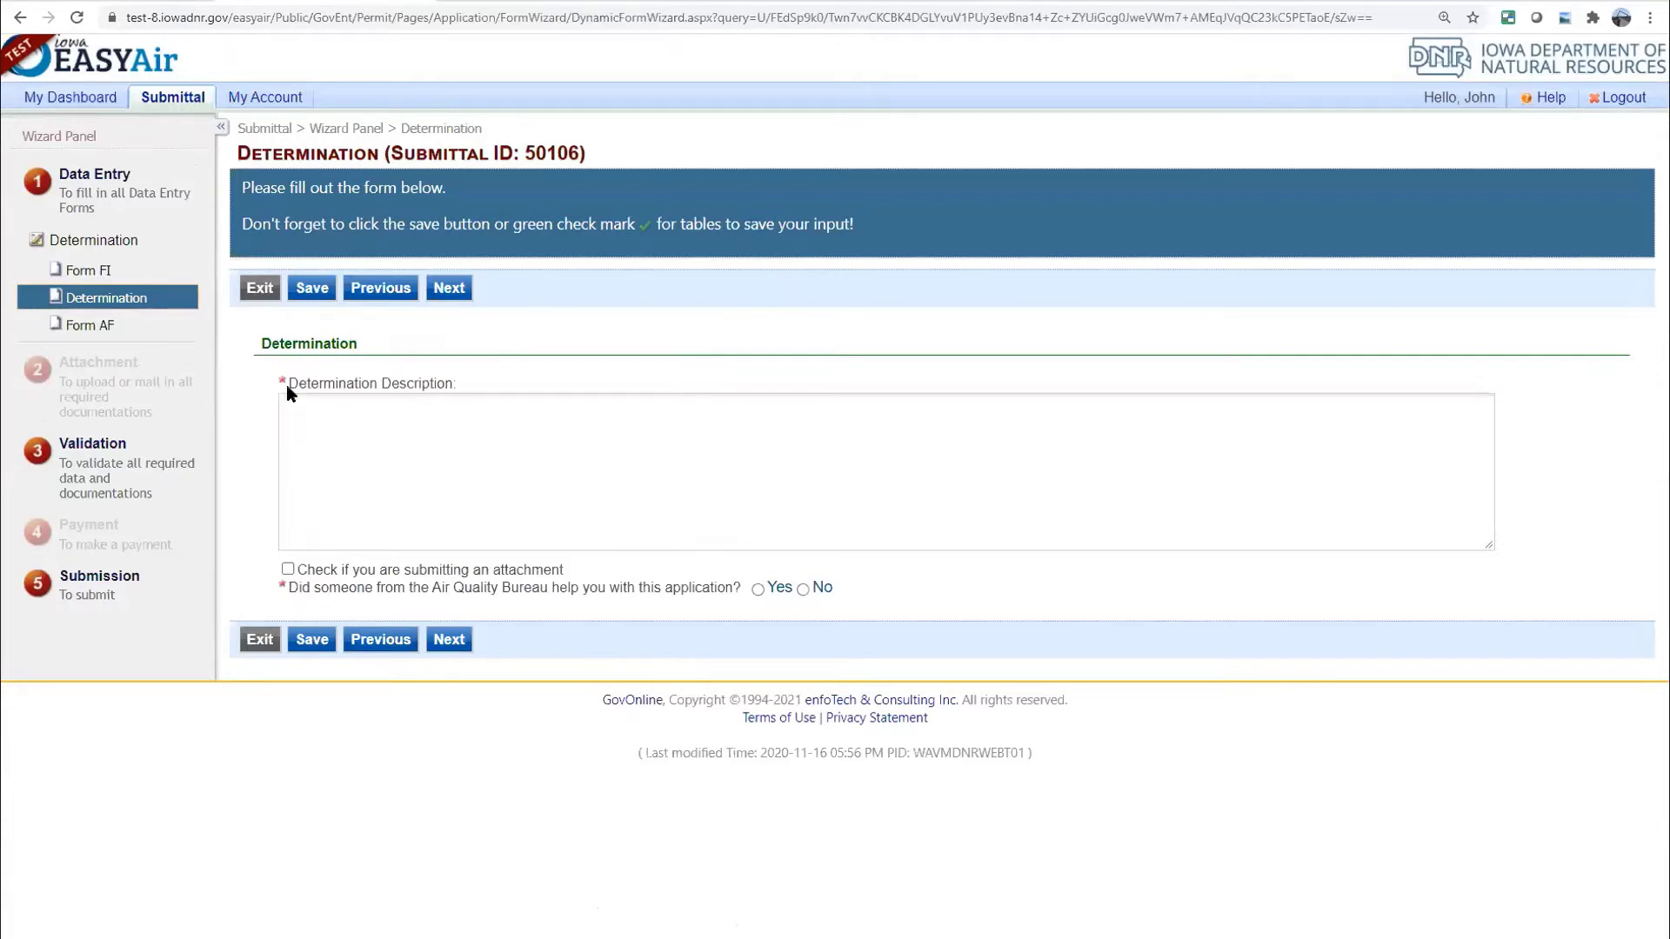
click(384, 412)
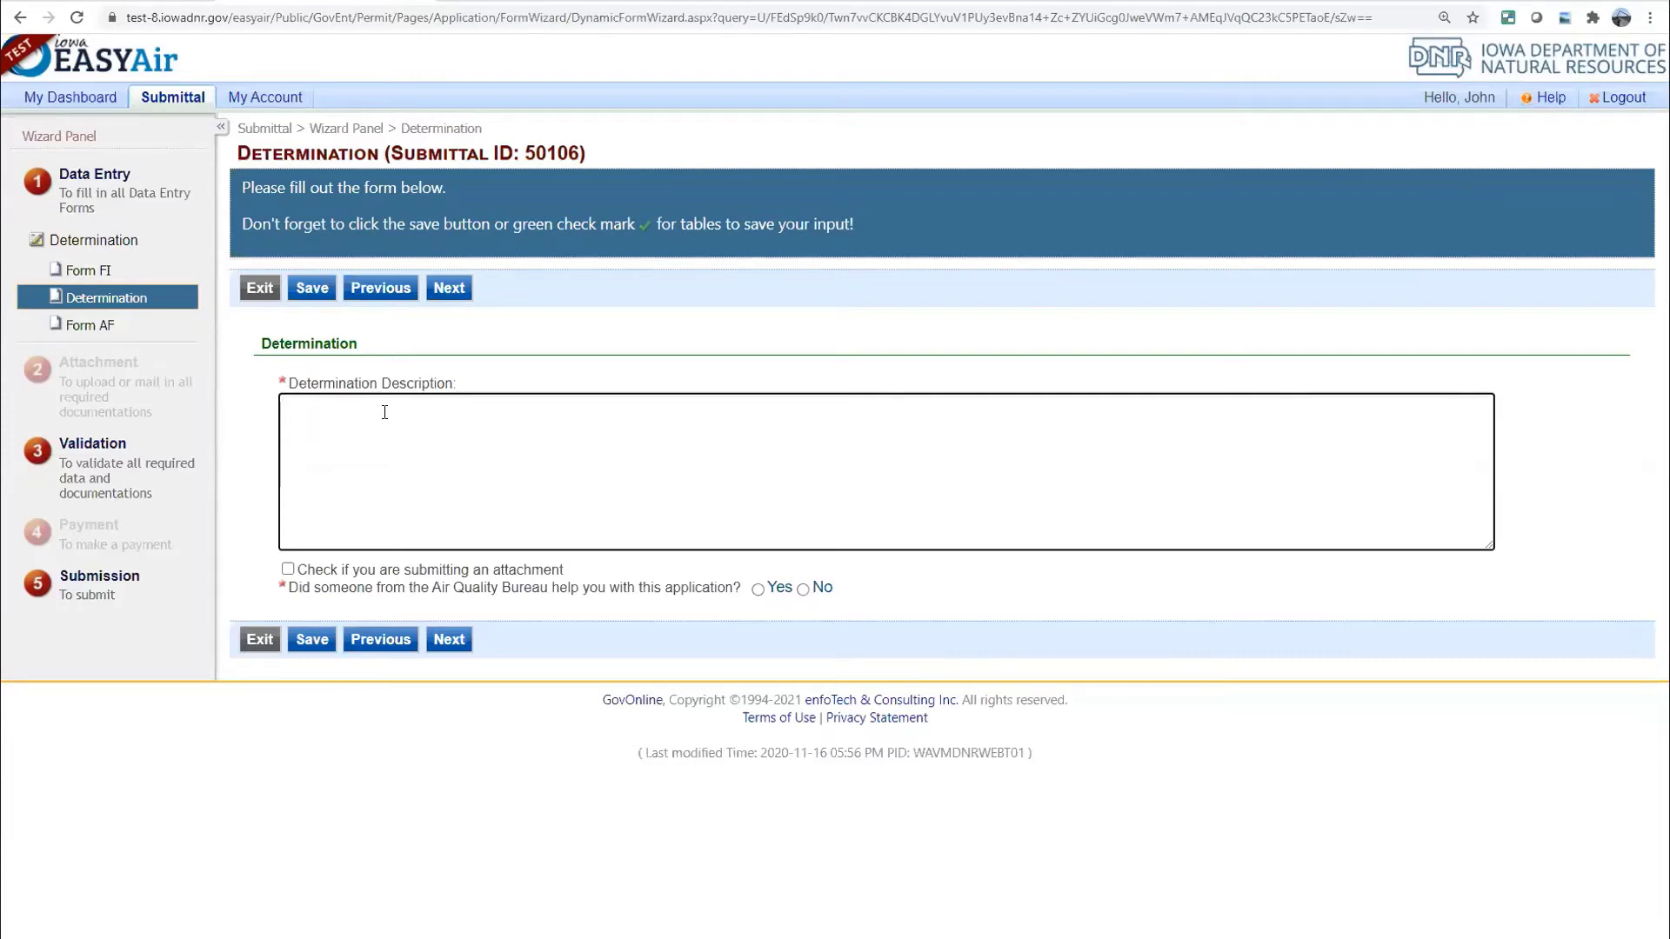
Describe replacing the EP-16 limestone grinder, asking about modifying permit 83-A-078-S4 and NSPS OOO
text(We plan)
text( to )
text(repl)
key(BackSpace)
text(ace an existing grind)
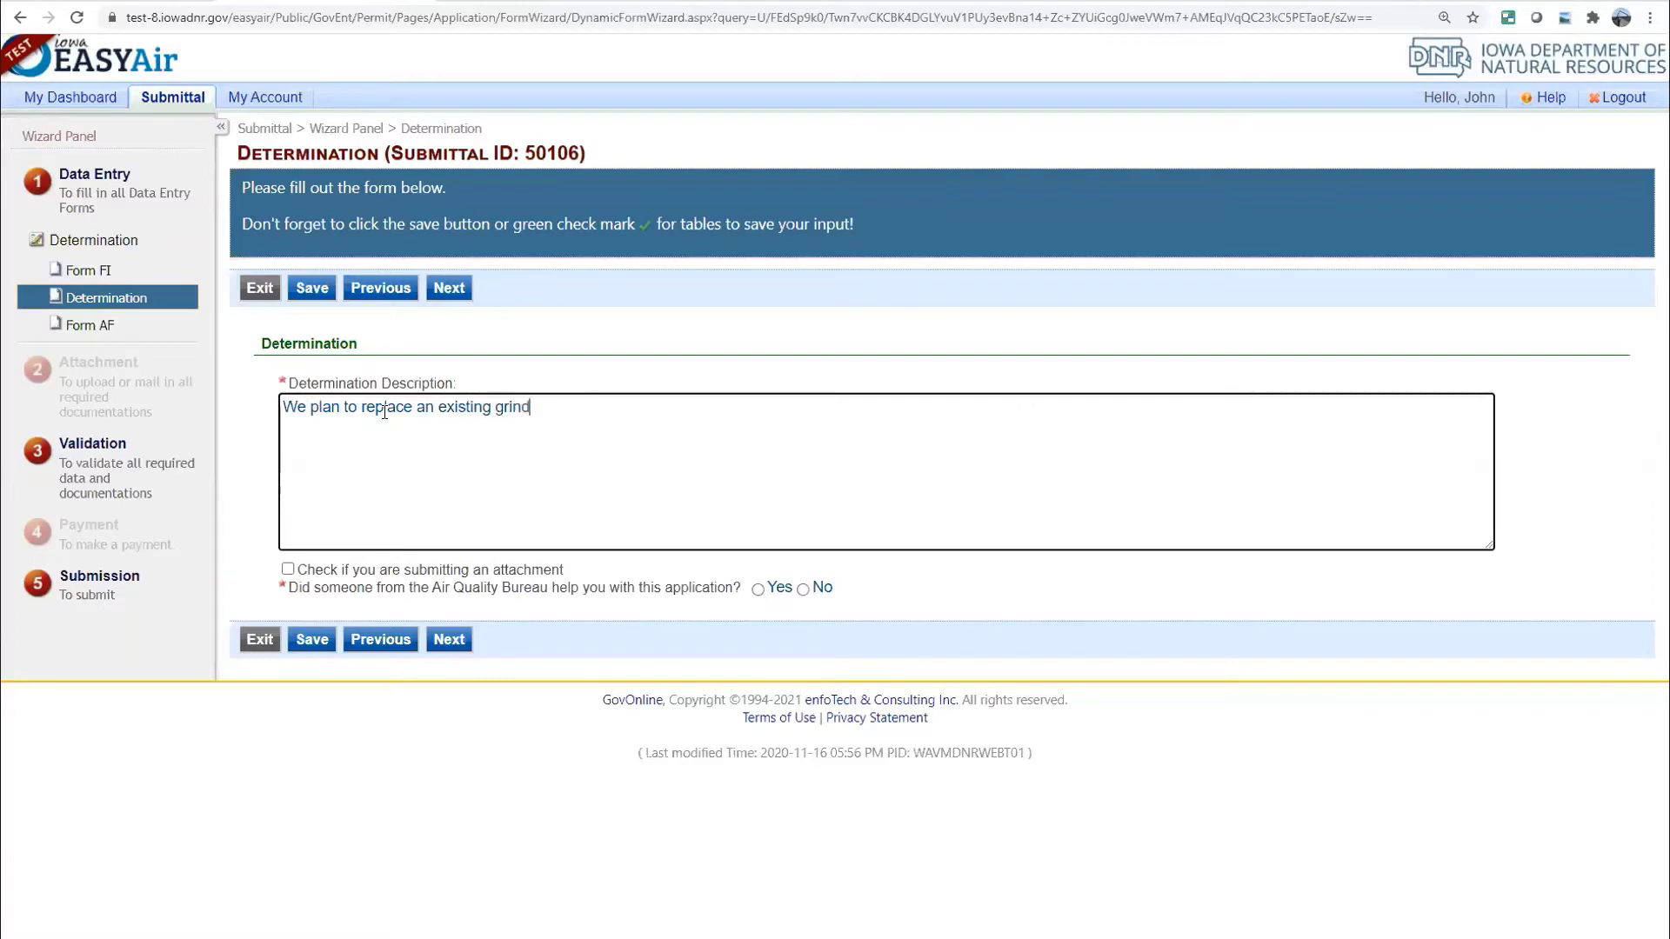
text(er for limi)
key(BackSpace)
text(estone with an)
key(BackSpace)
key(BackSpace)
text(new)
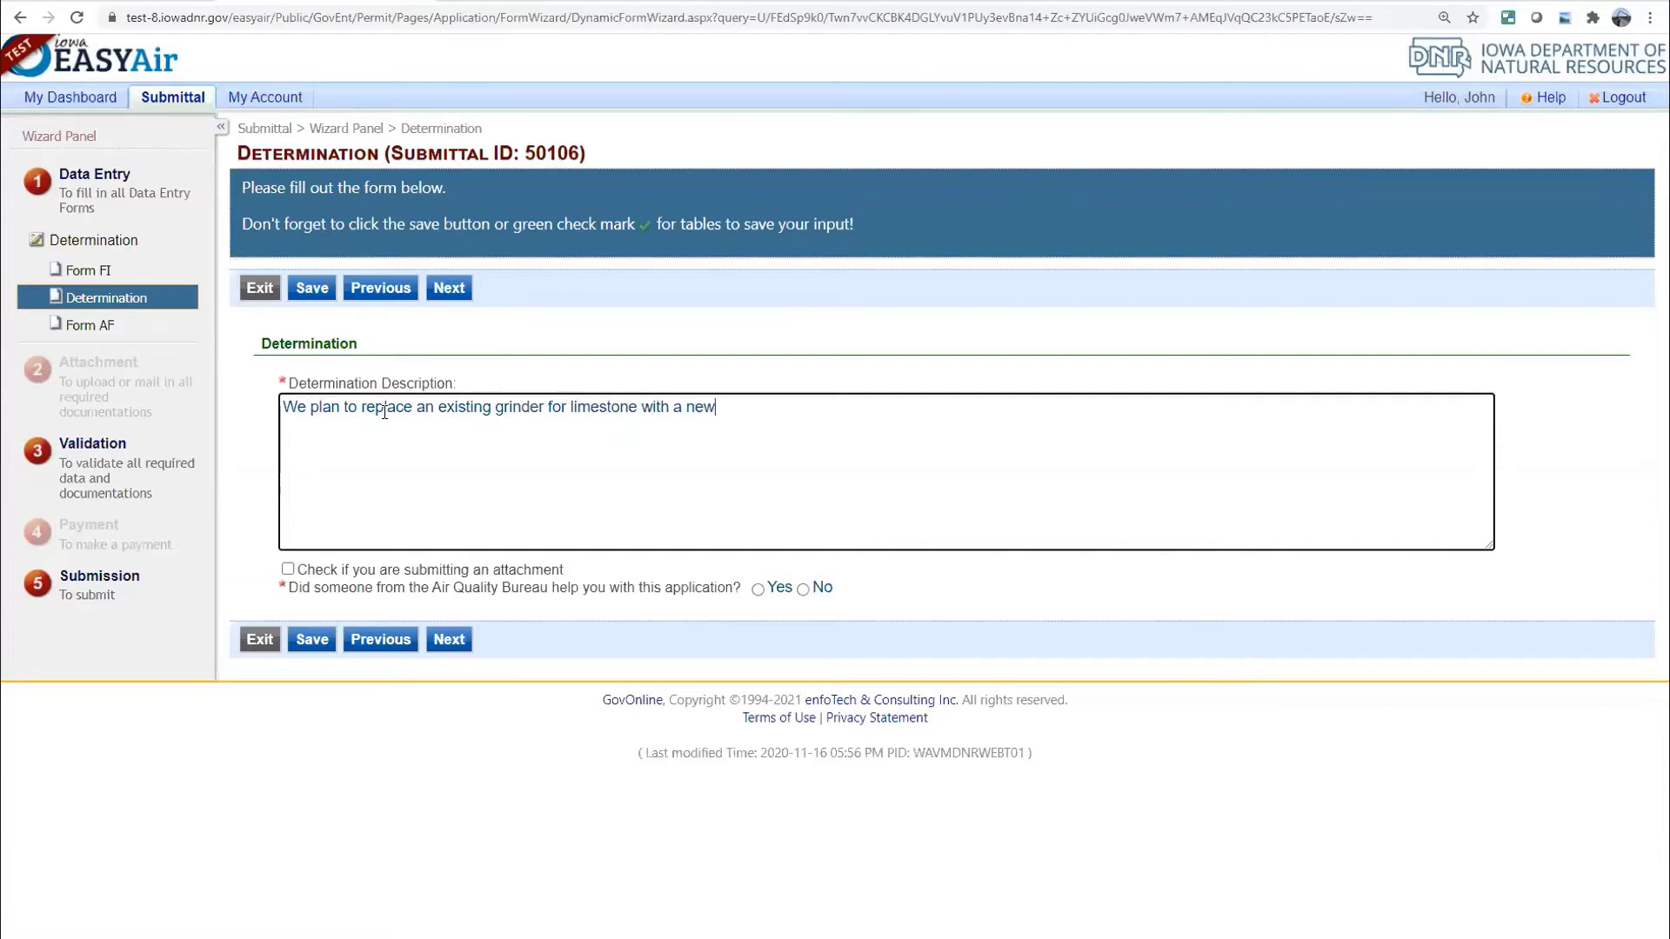
text( grinder. EP-16, permit 83-)
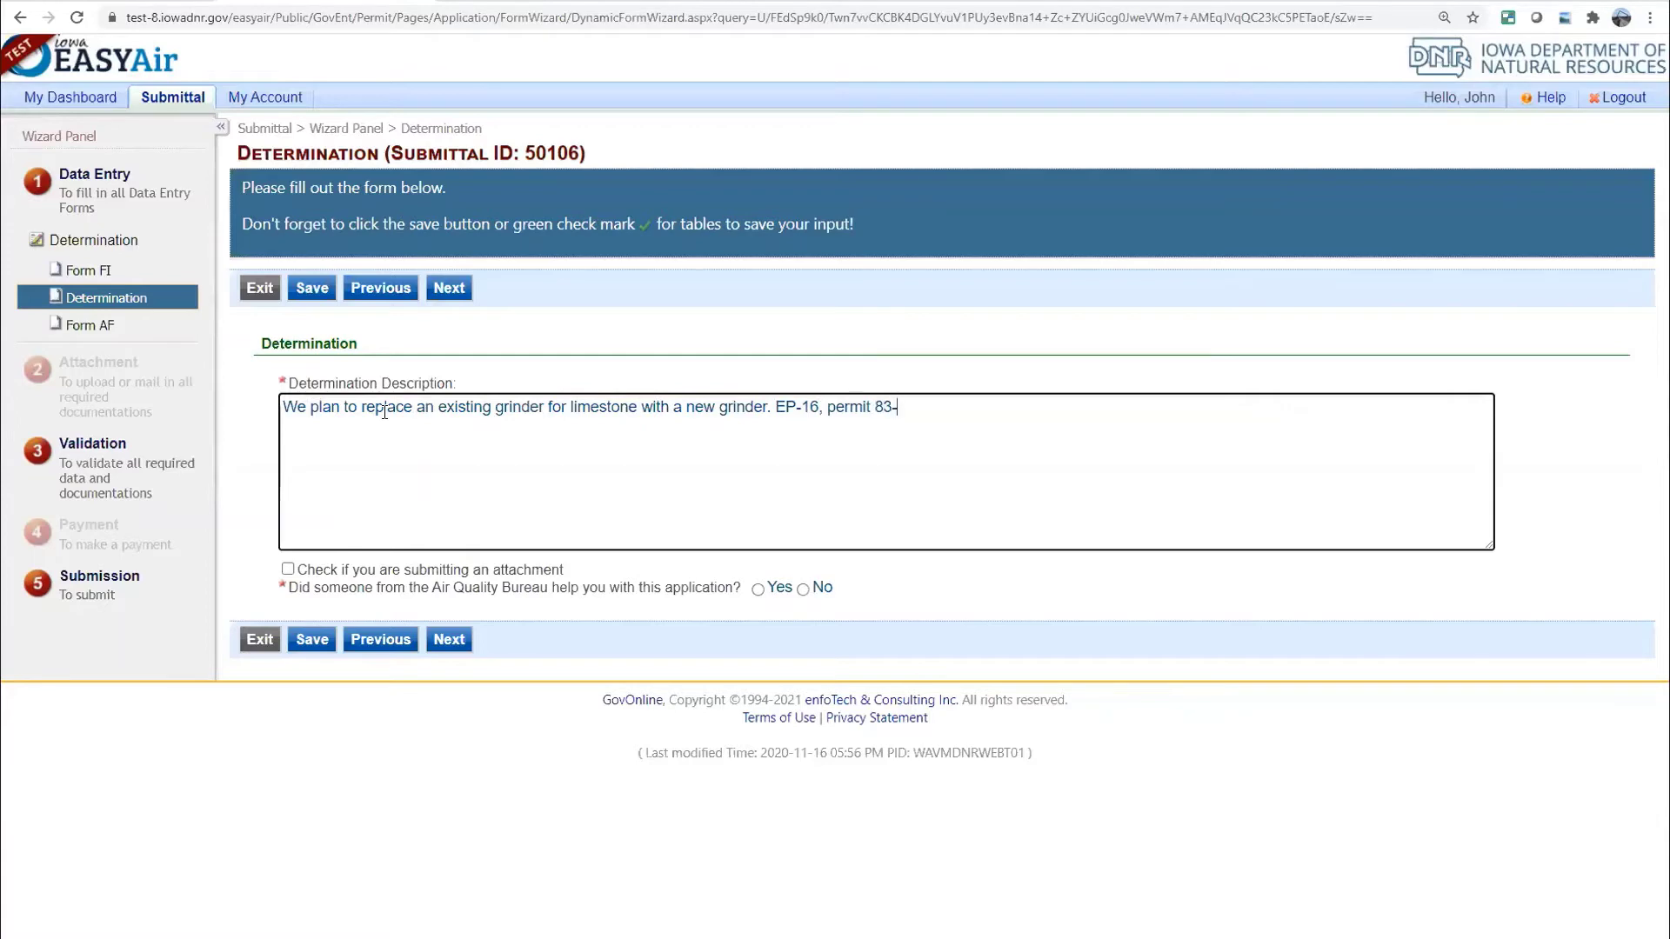
text(A-078-S4.)
text(Do we need to)
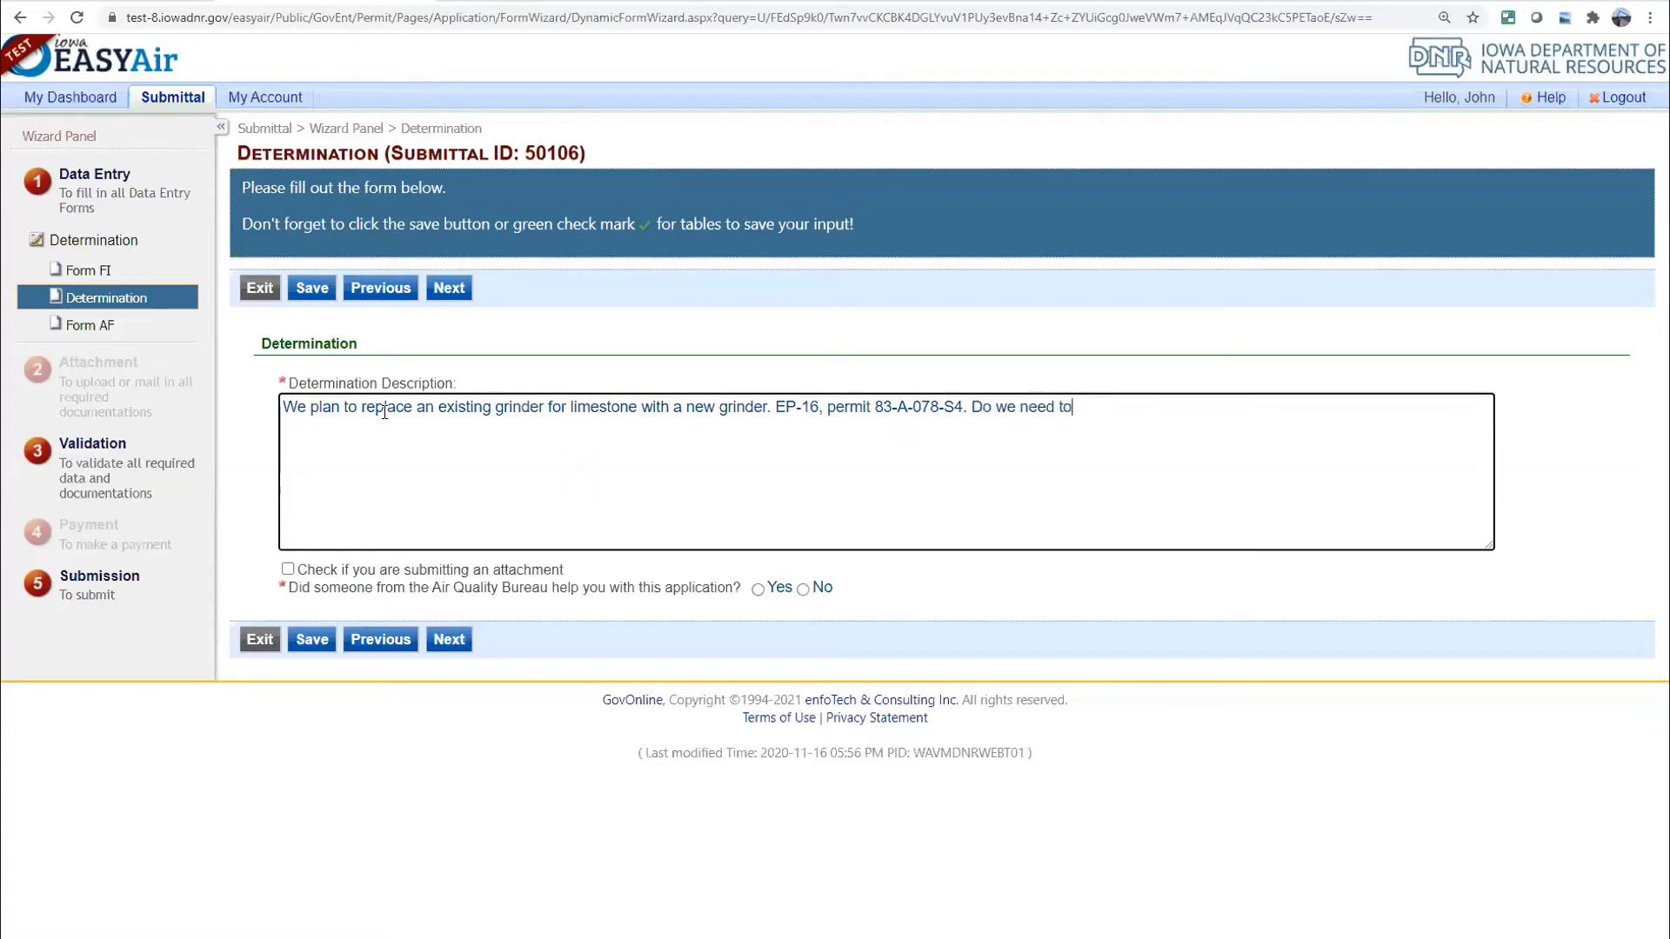
text( modify our permit? )
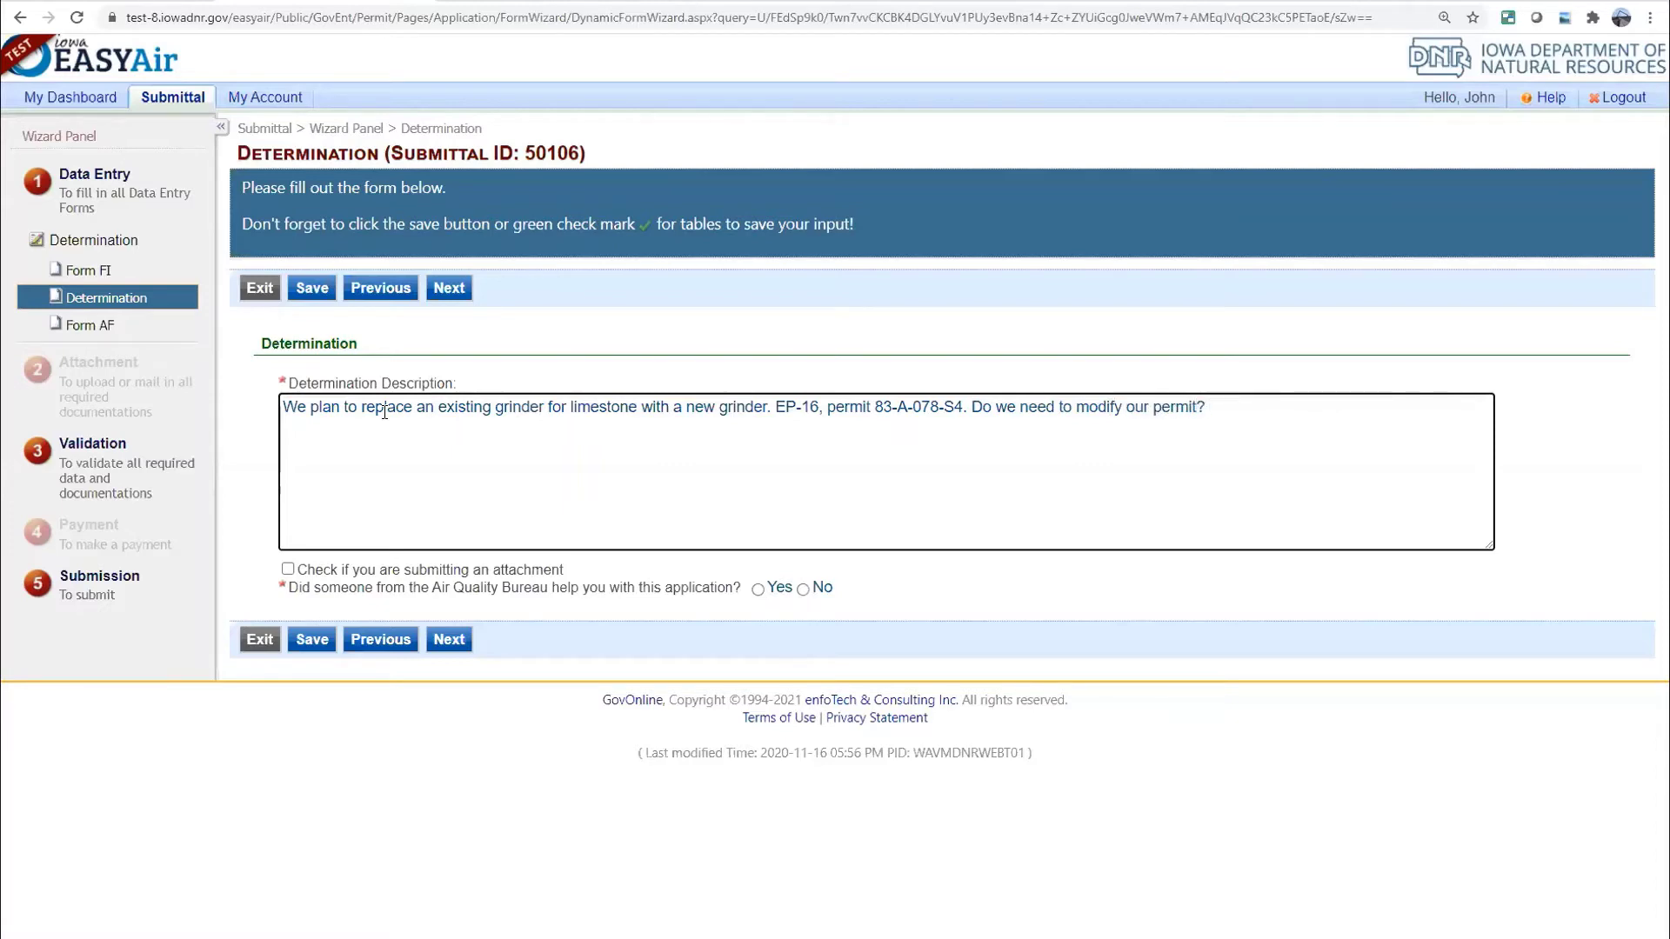
text(And will this be subject to NS)
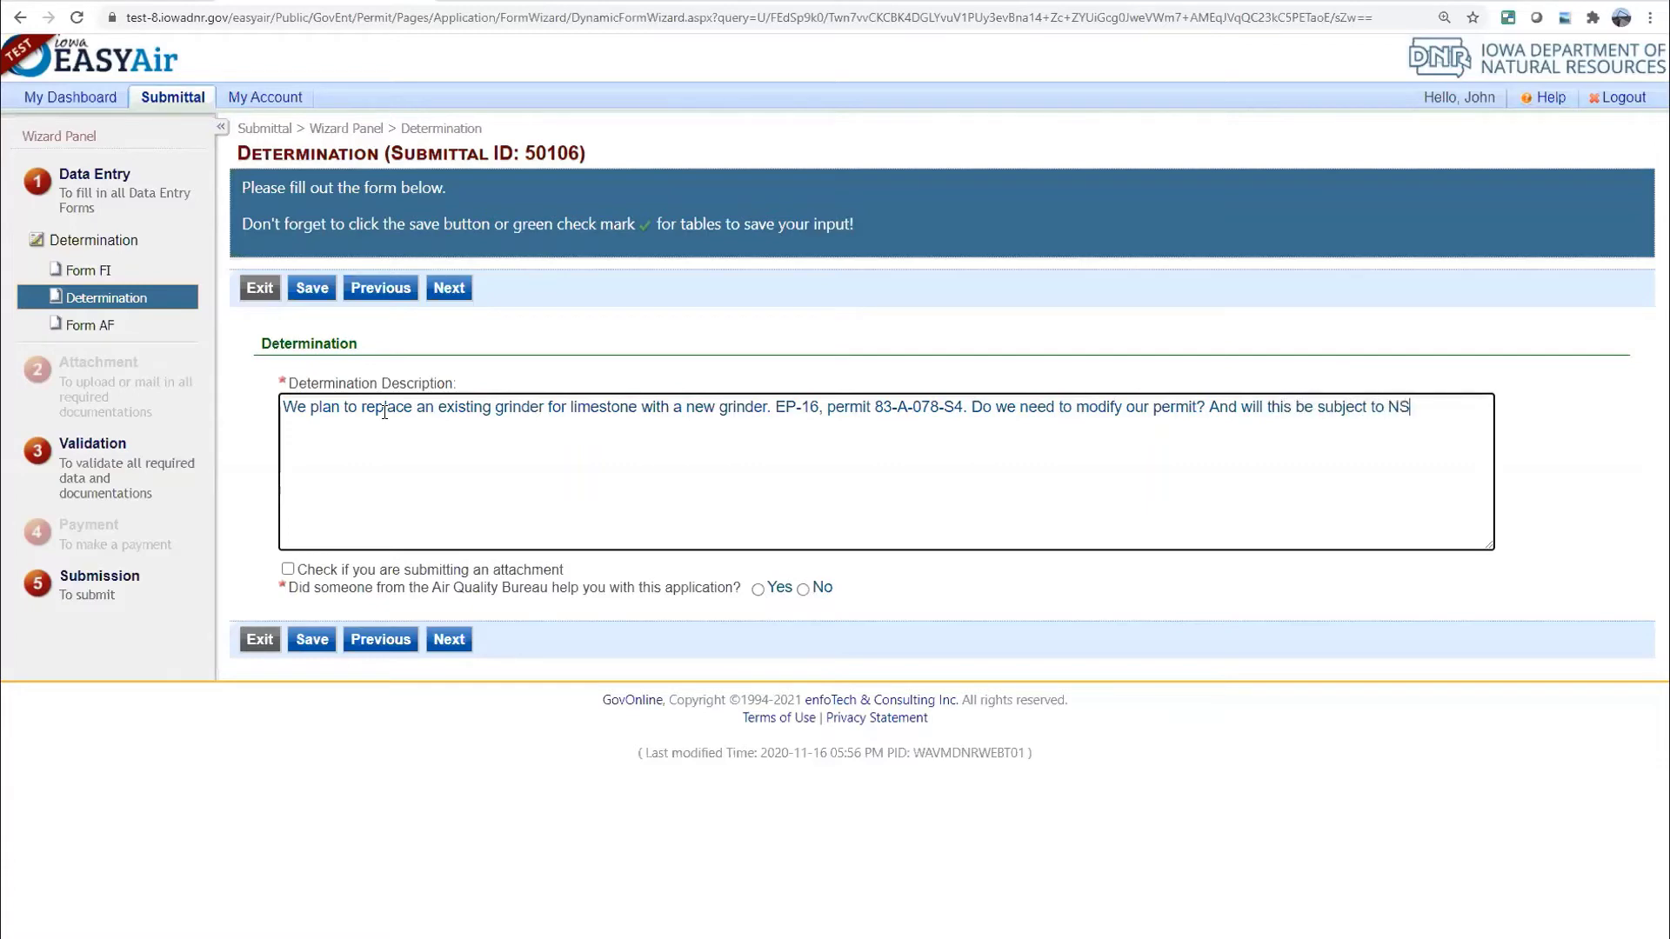
text(PS )
text(OOO? )
text(G)
text(Rinder )
text(for lime)
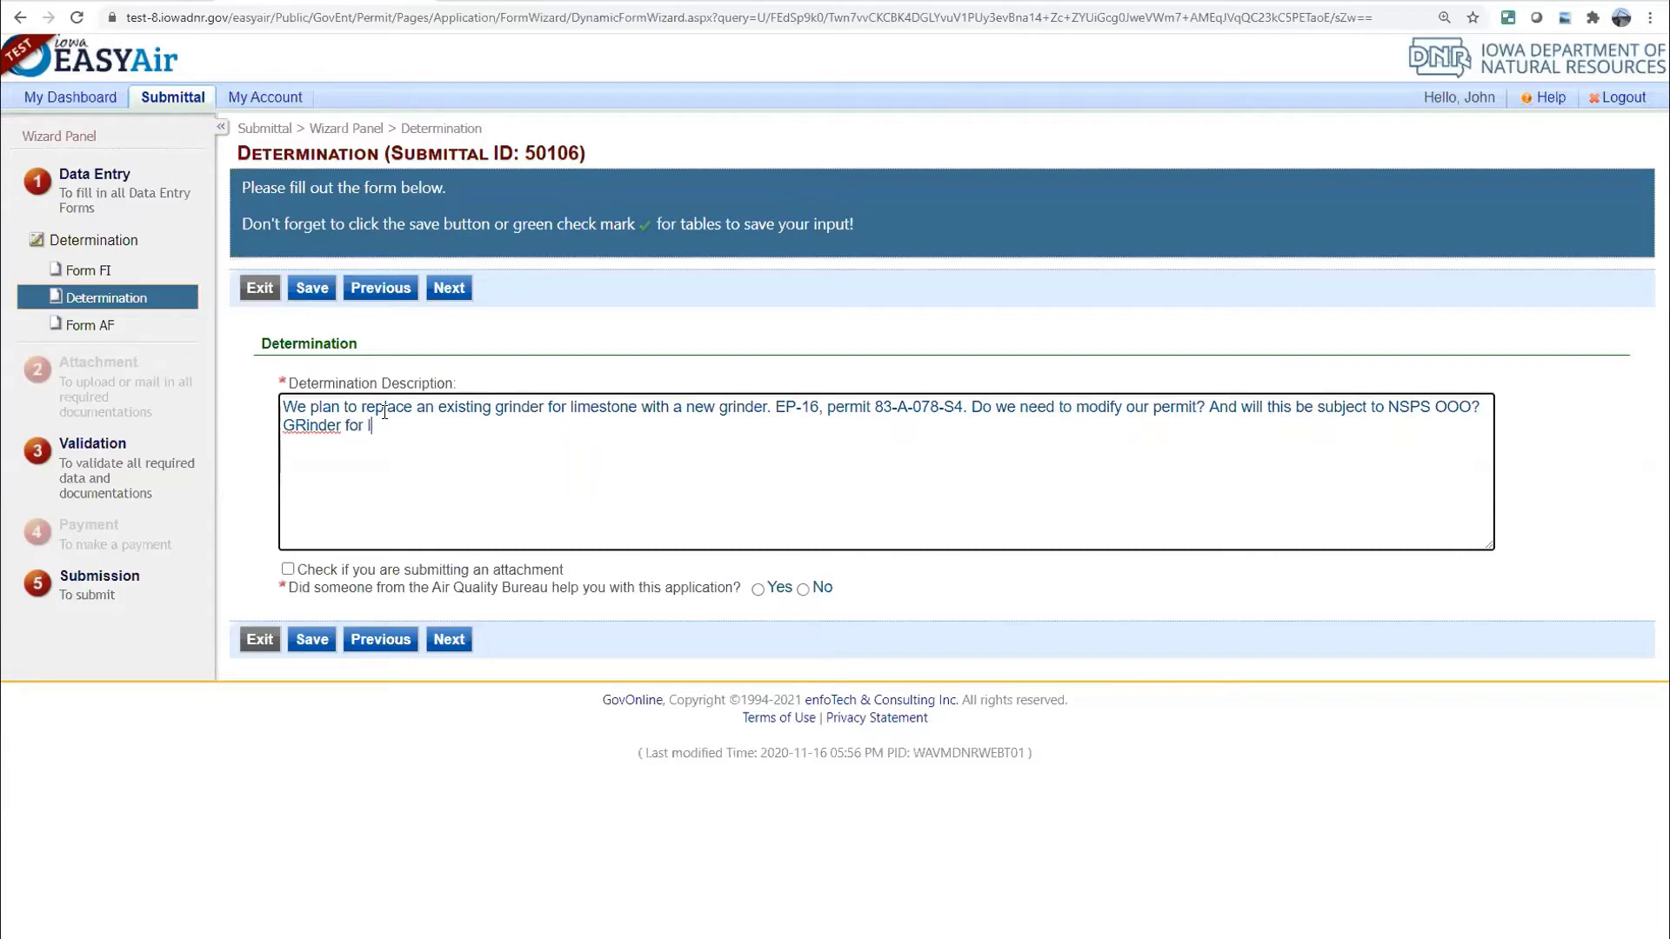
text(stone.)
Mark an attachment as included, answer Yes to Bureau staff help, and select the staff member's name
click(323, 570)
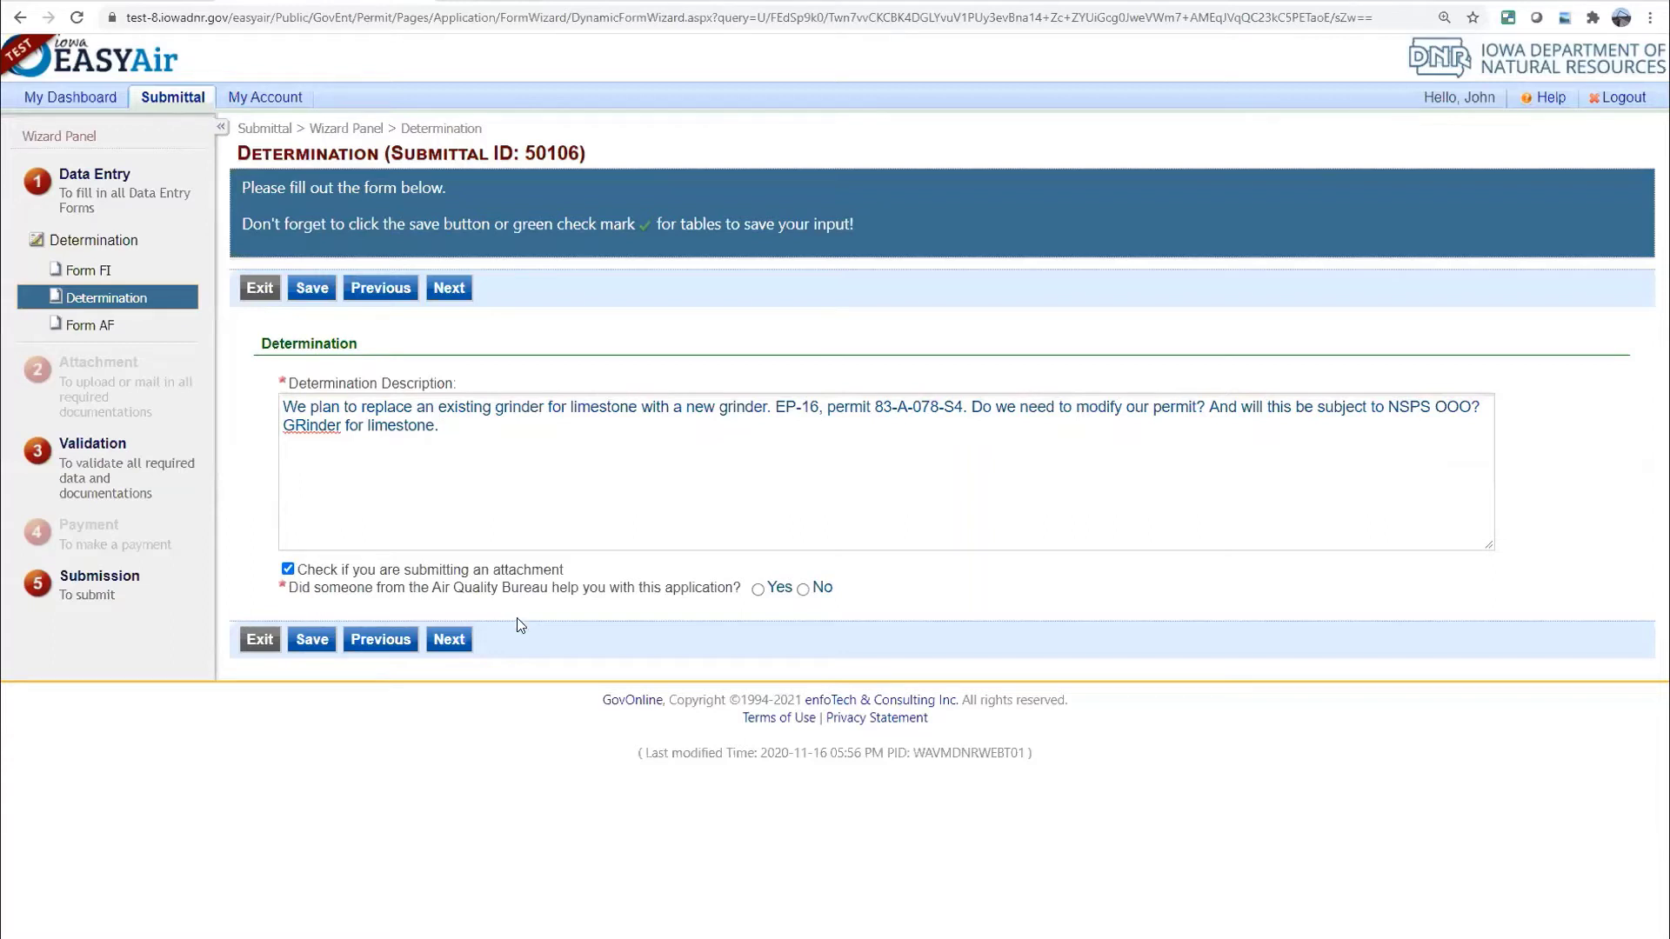
click(757, 591)
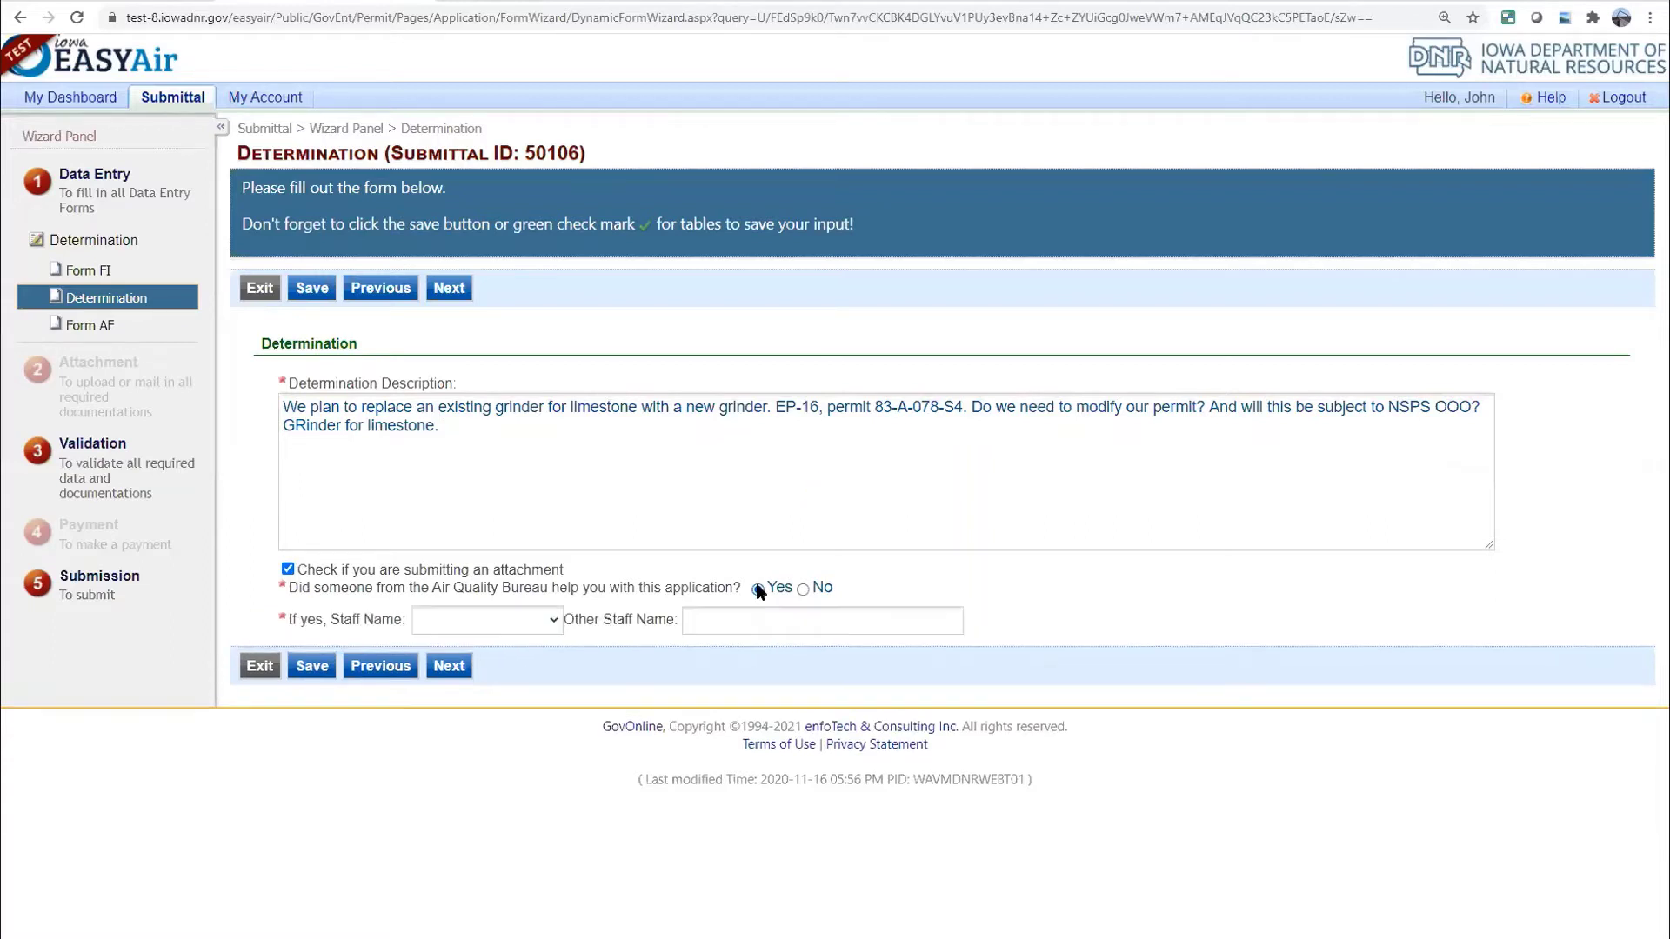
click(555, 620)
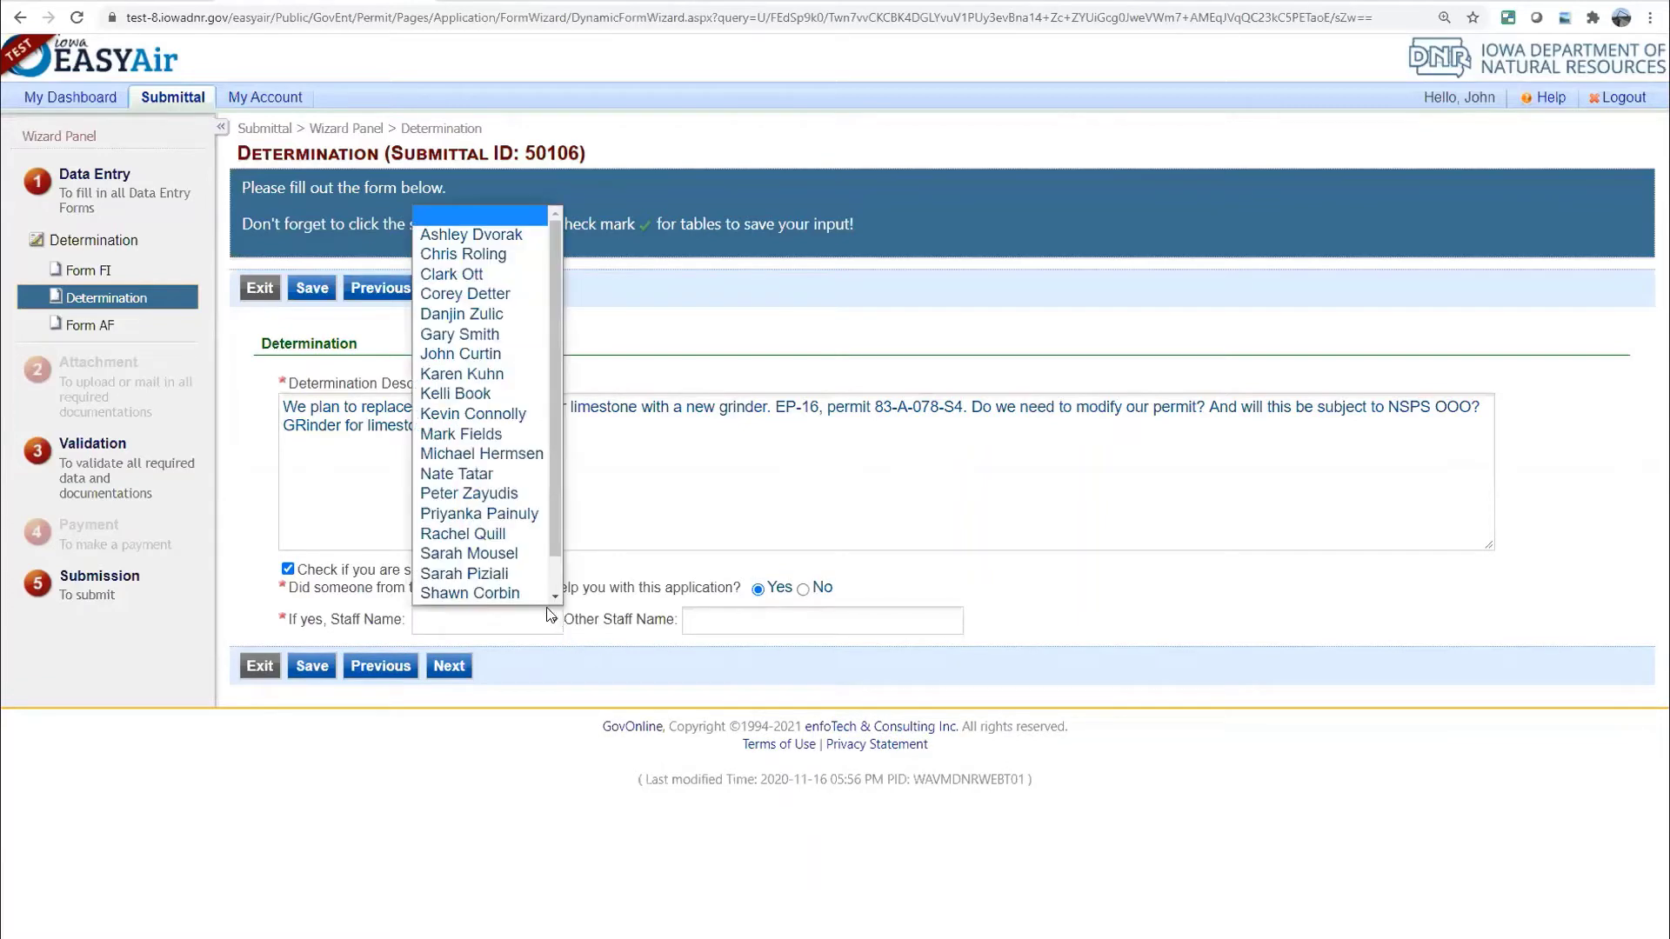
scroll(499, 546, down, 1)
click(491, 494)
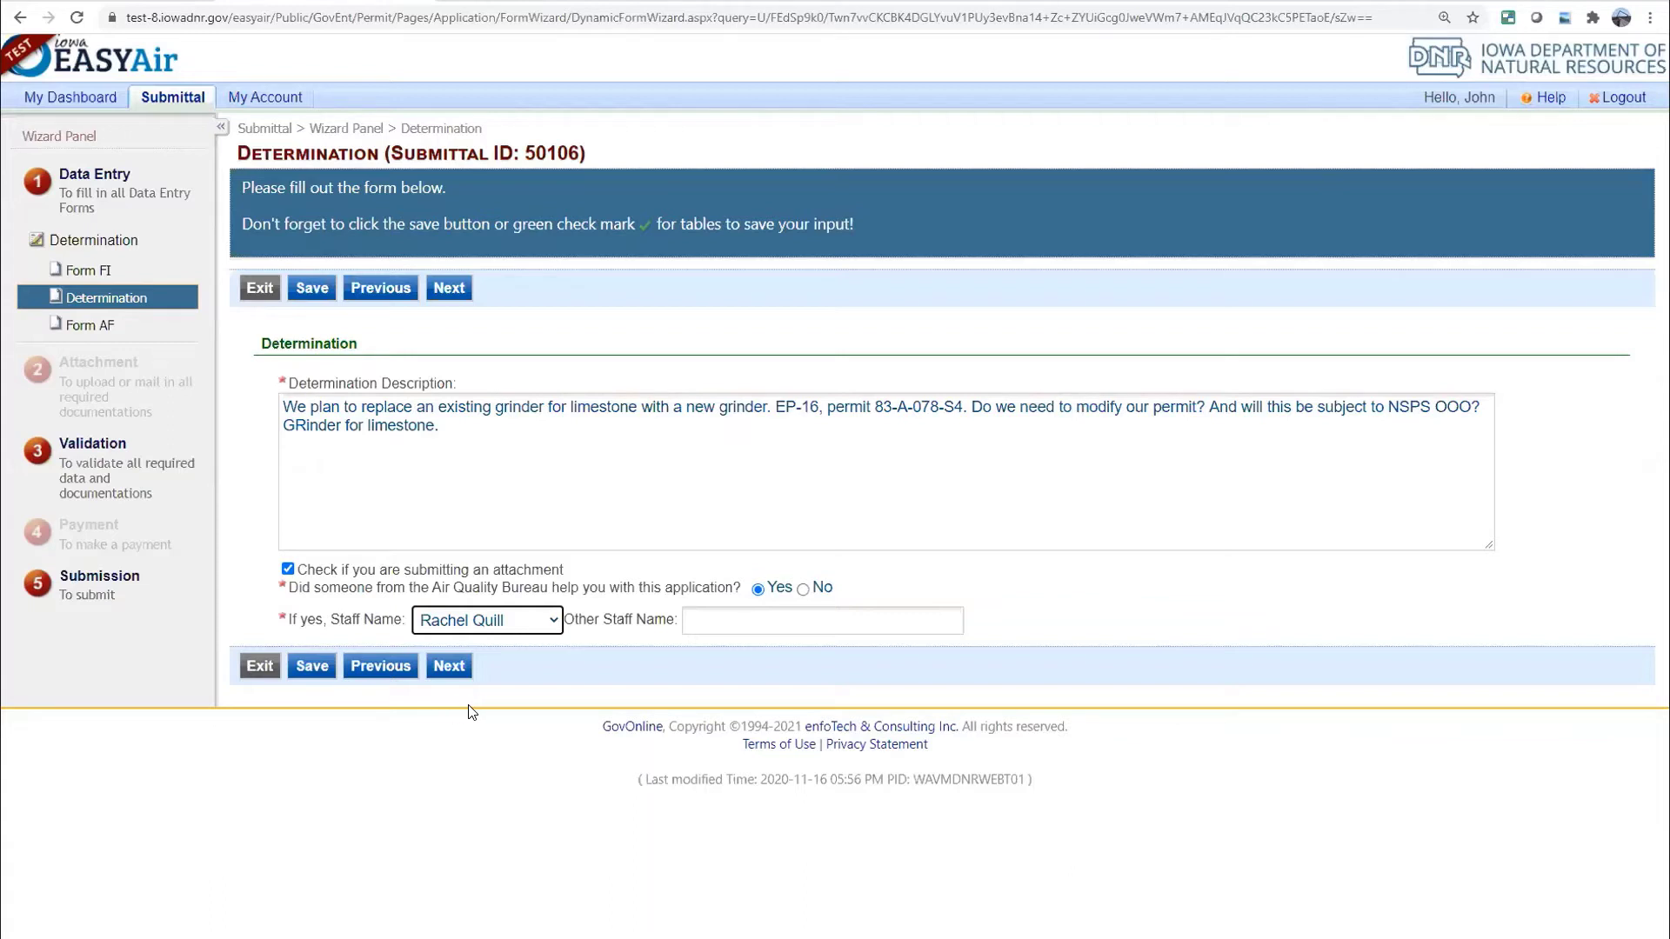
Save the Determination answers and step through Form AF, Attachments and Validation to Submit Application
click(309, 670)
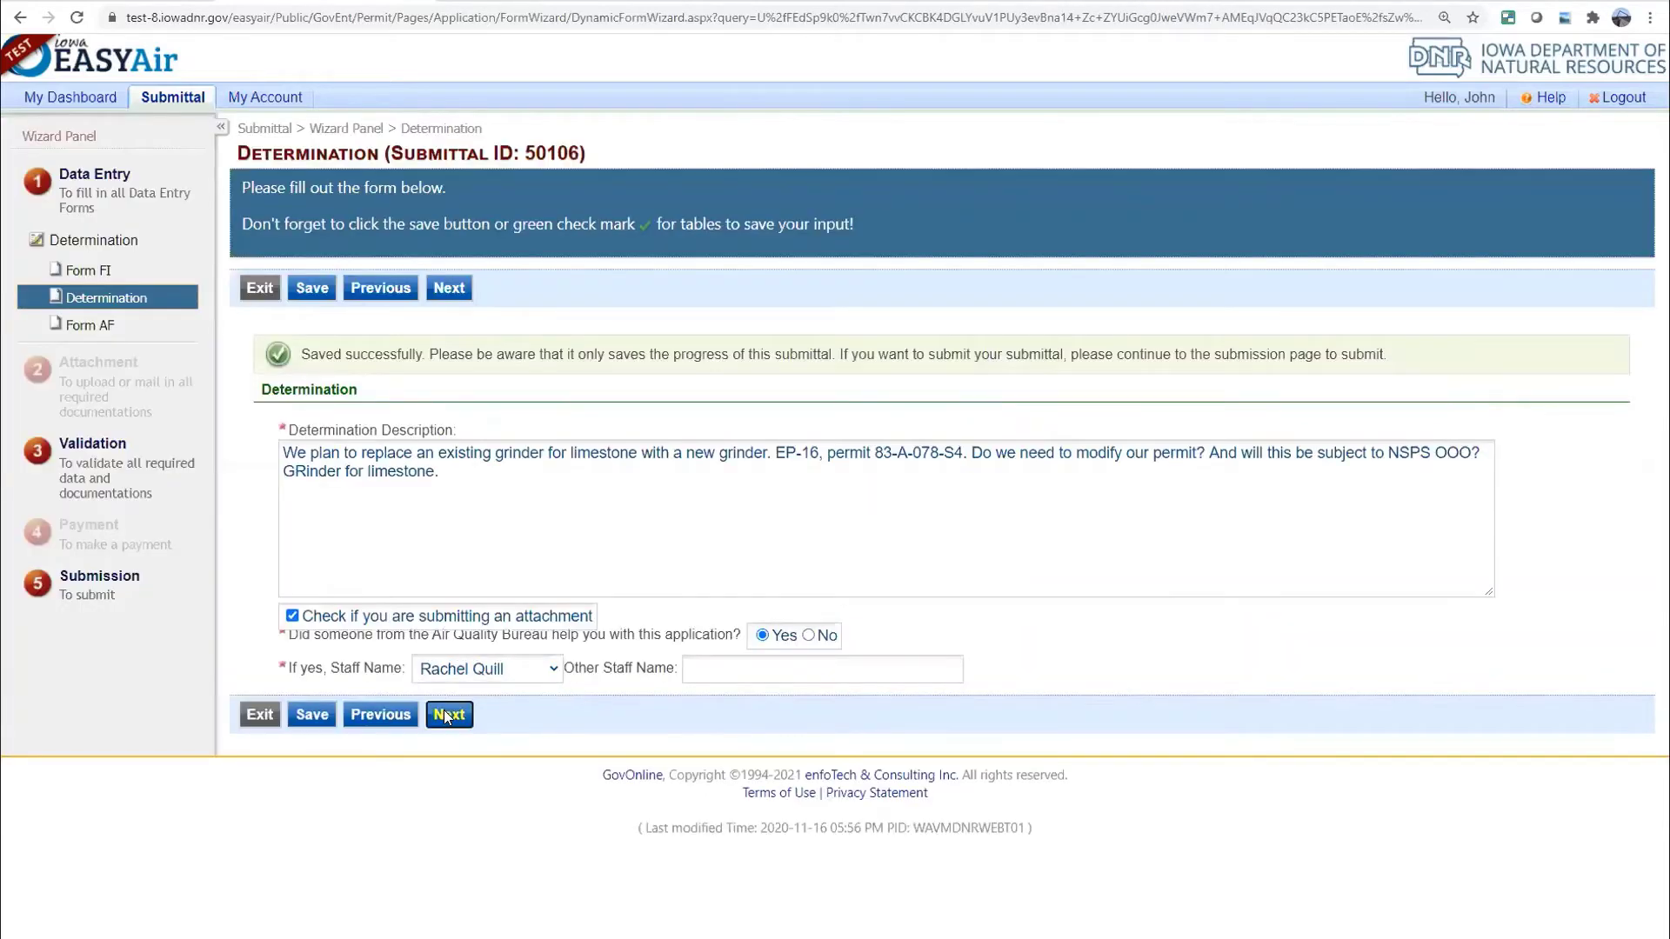
click(444, 709)
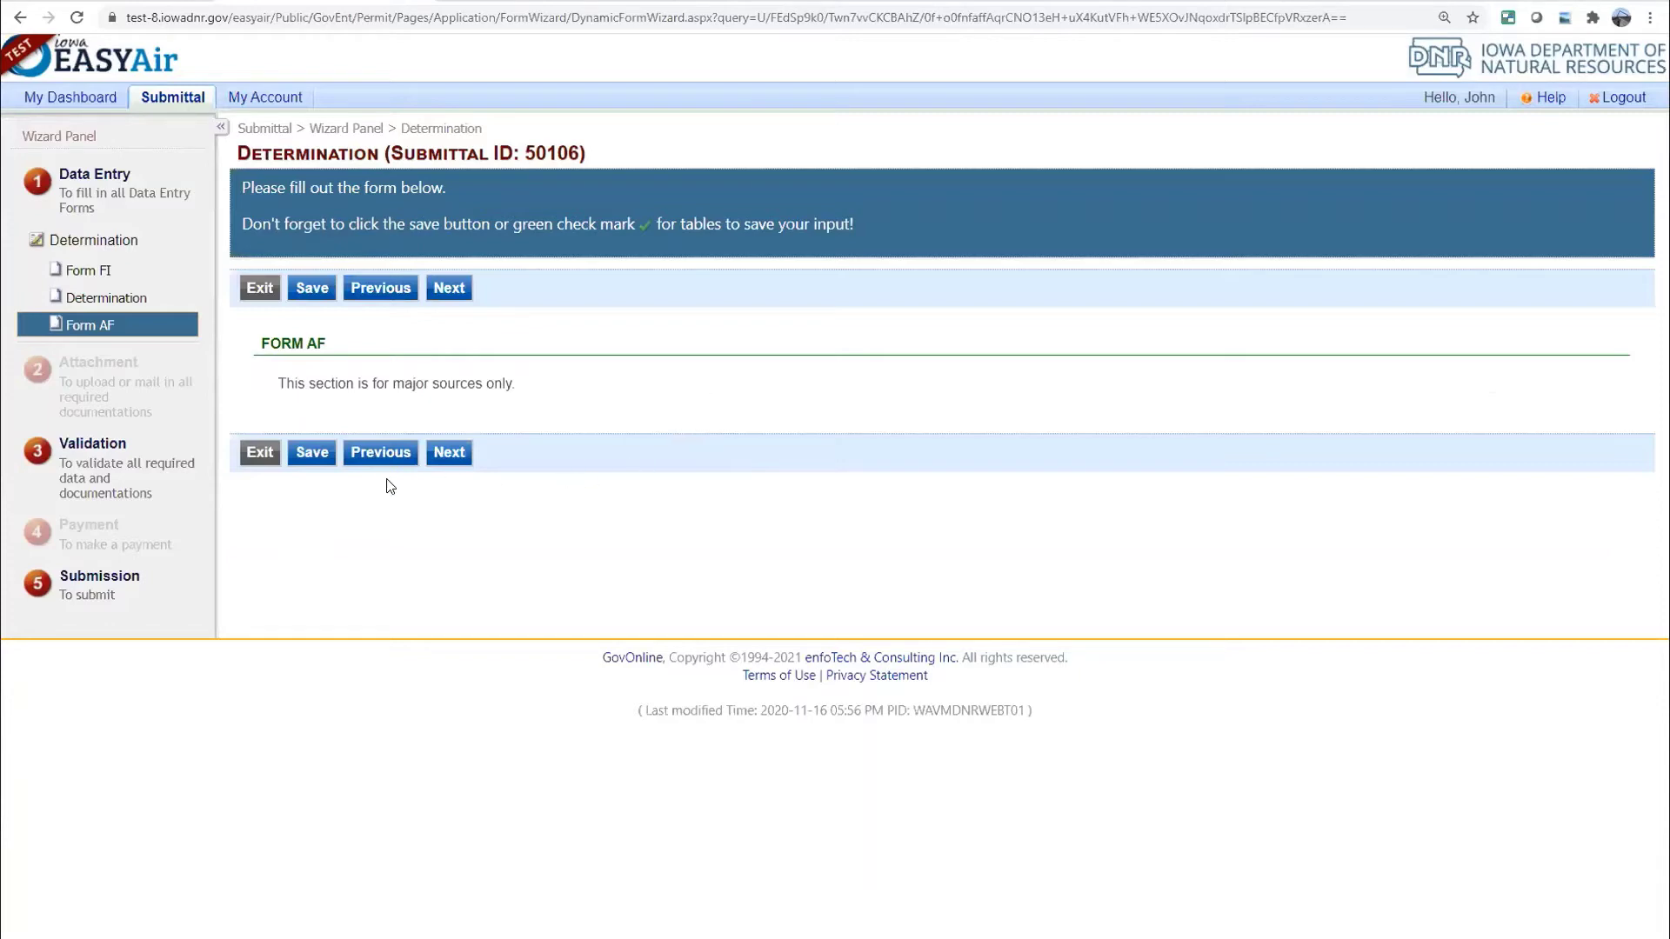
click(446, 458)
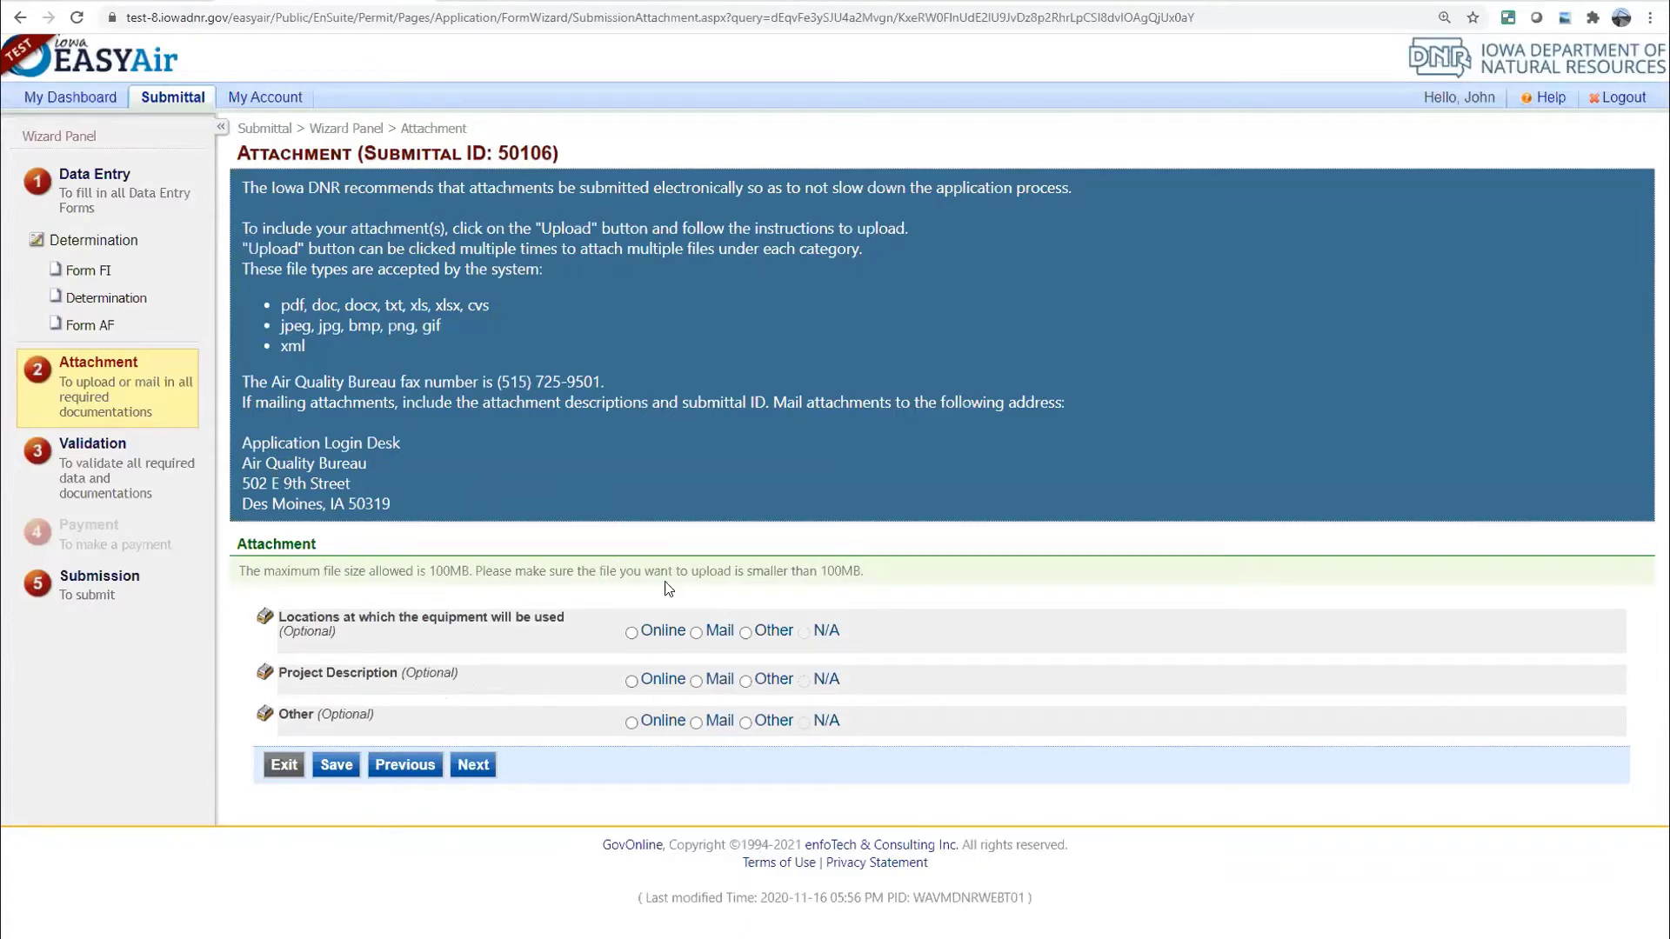
click(474, 766)
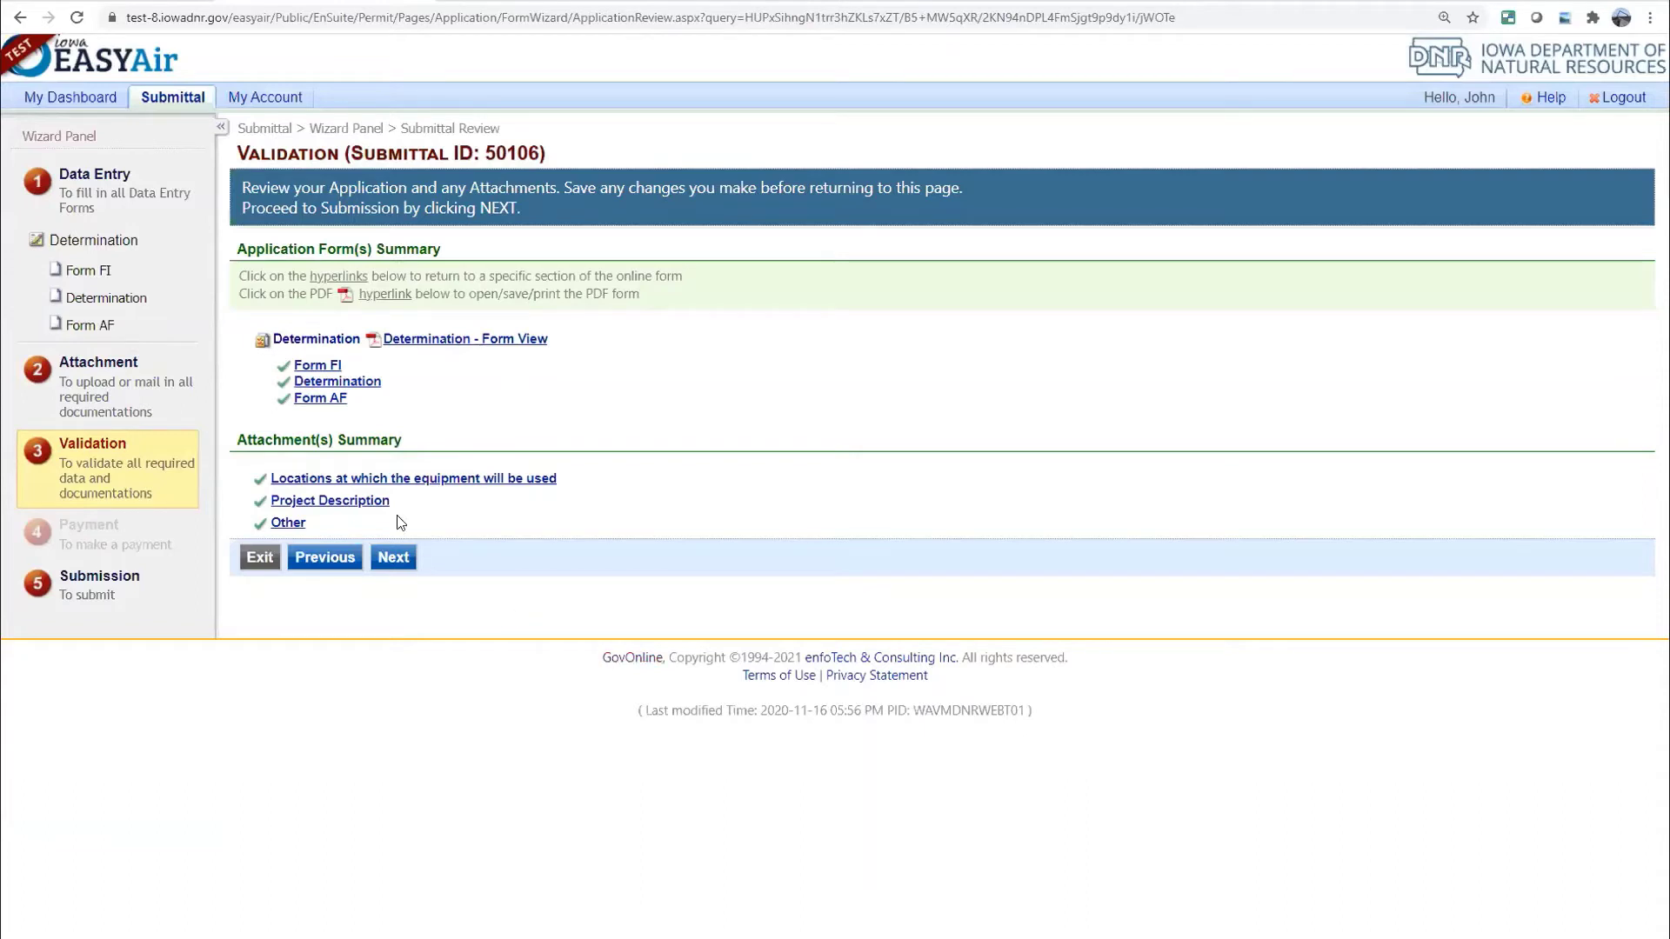
click(402, 557)
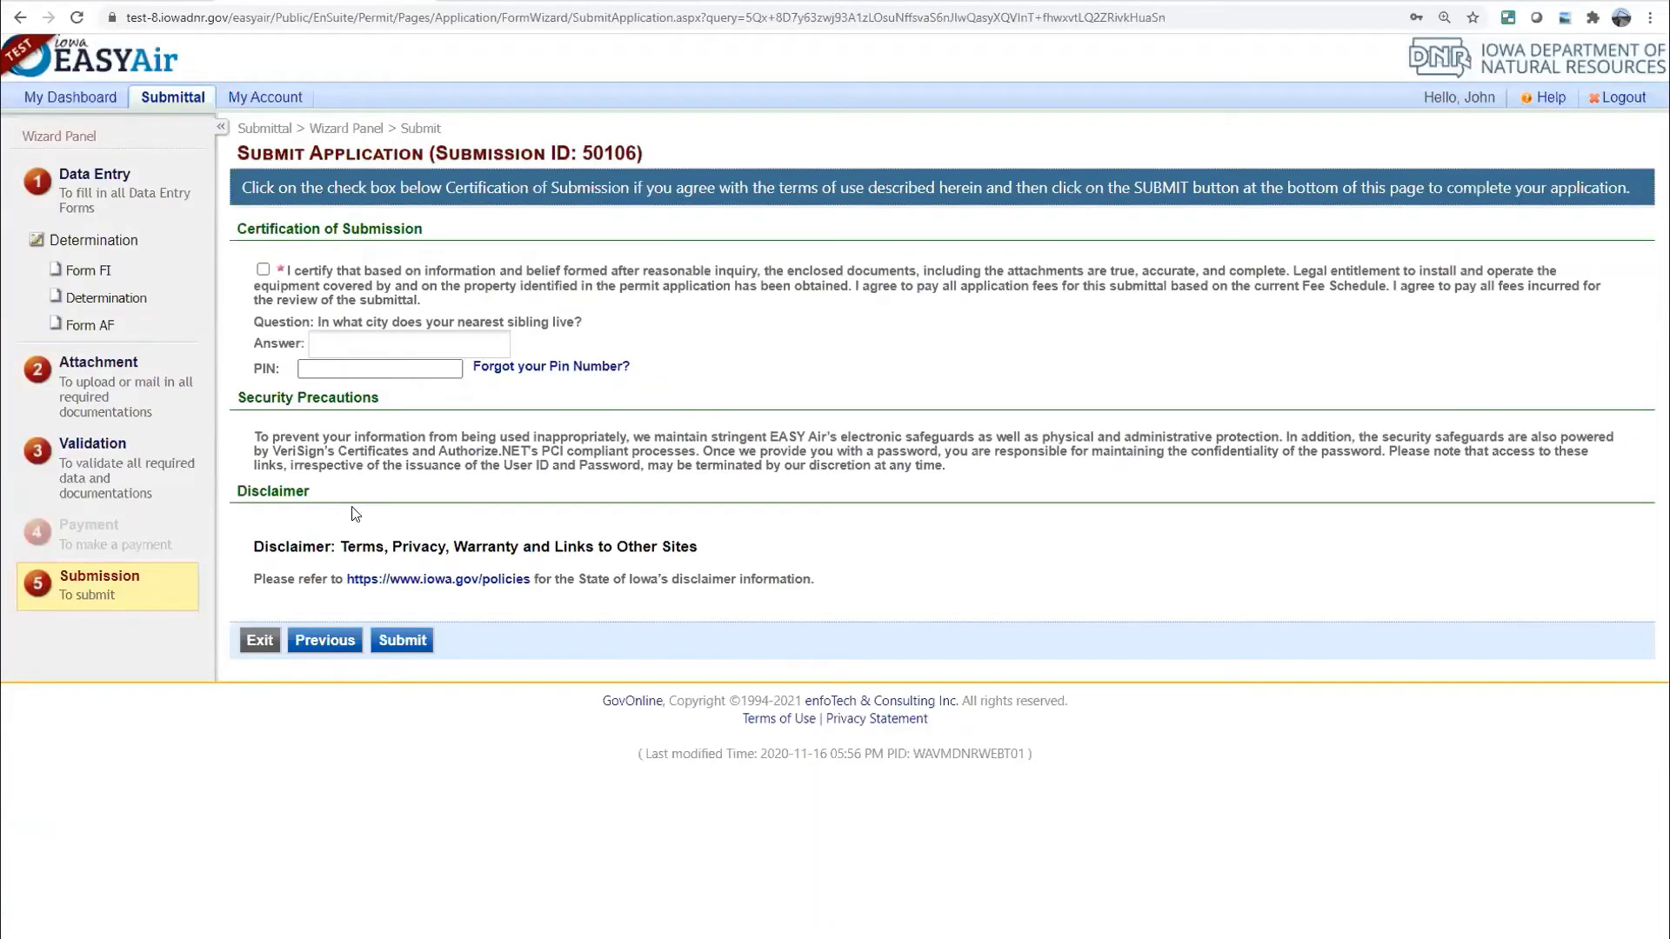
click(262, 269)
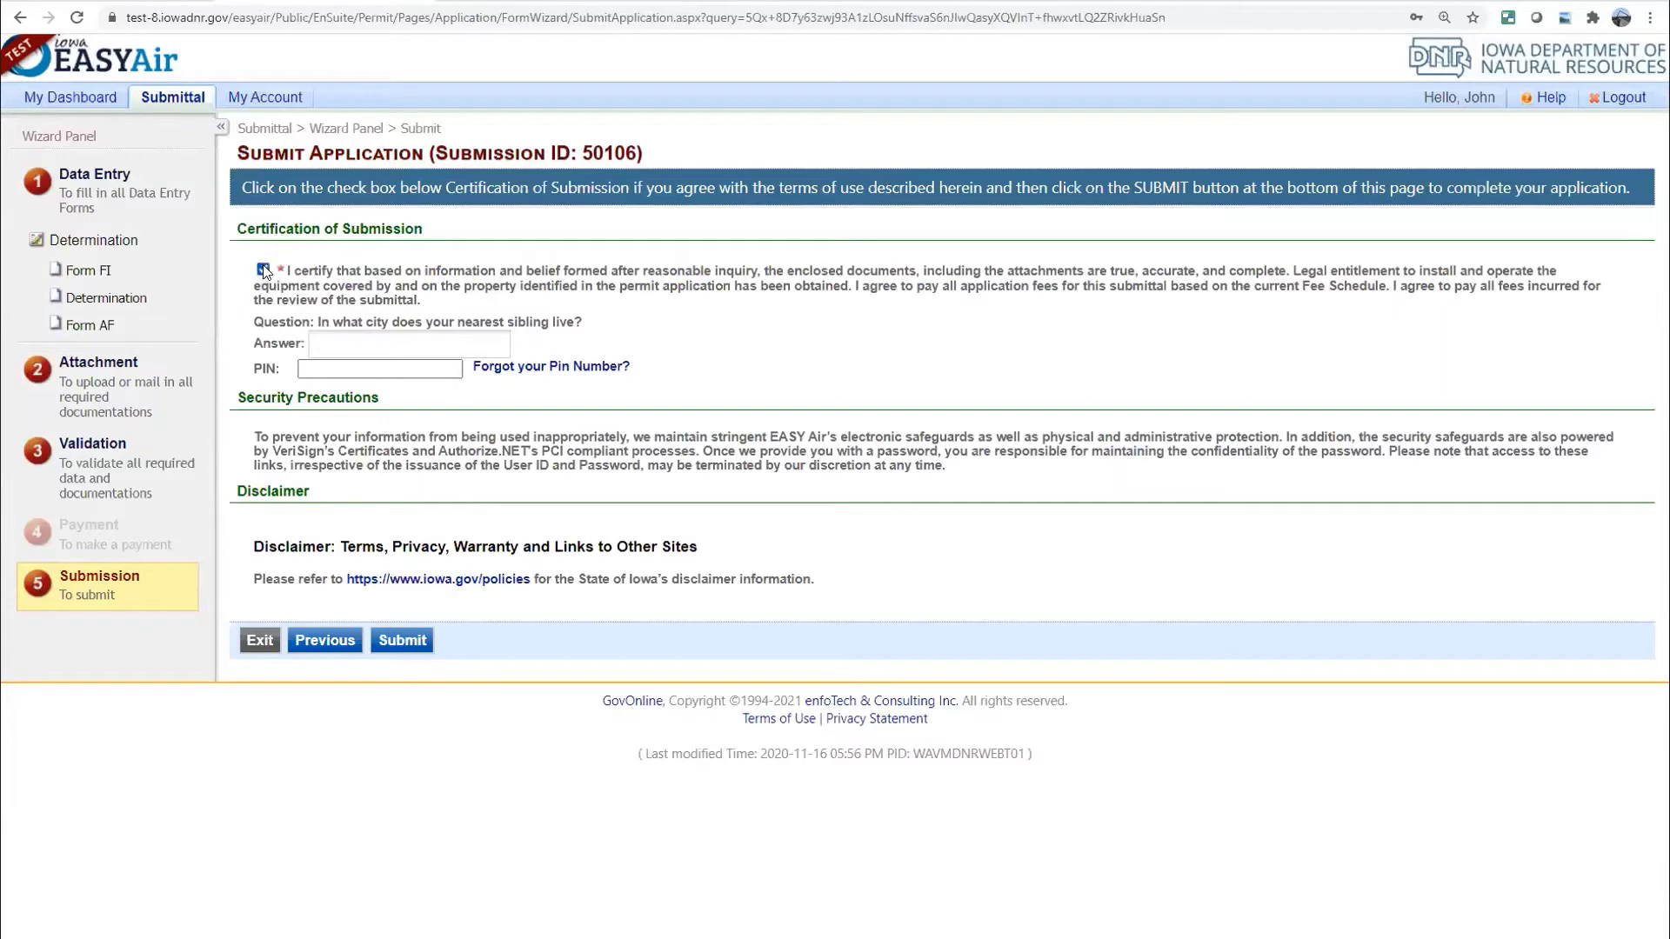
click(377, 345)
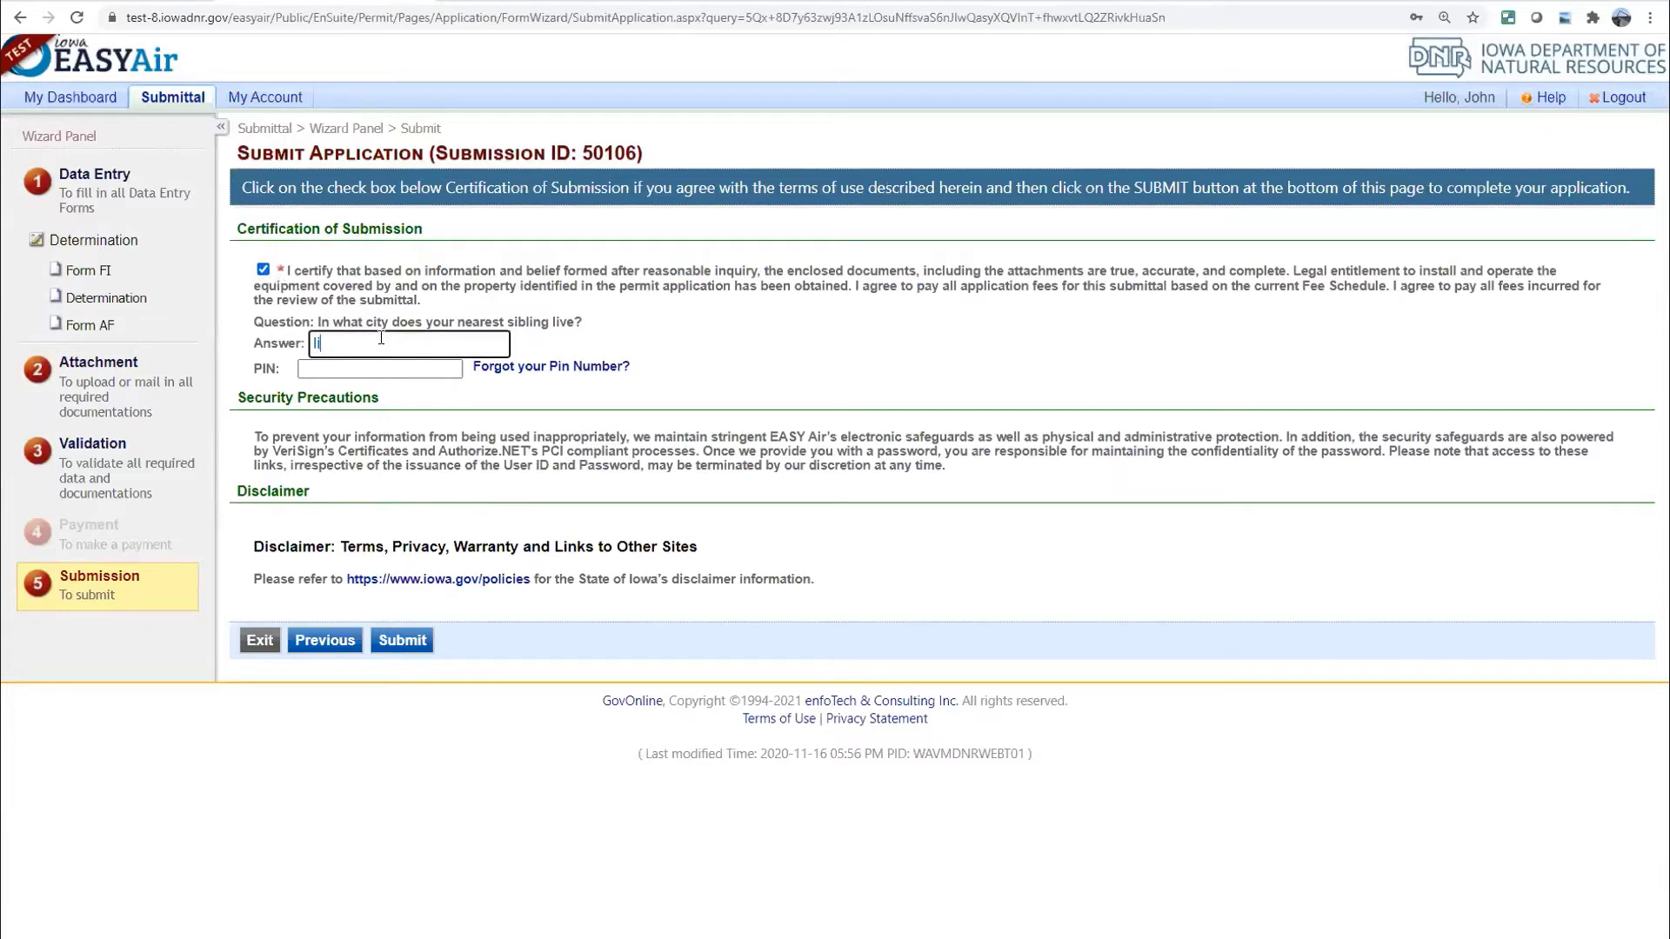
click(339, 367)
text(••••)
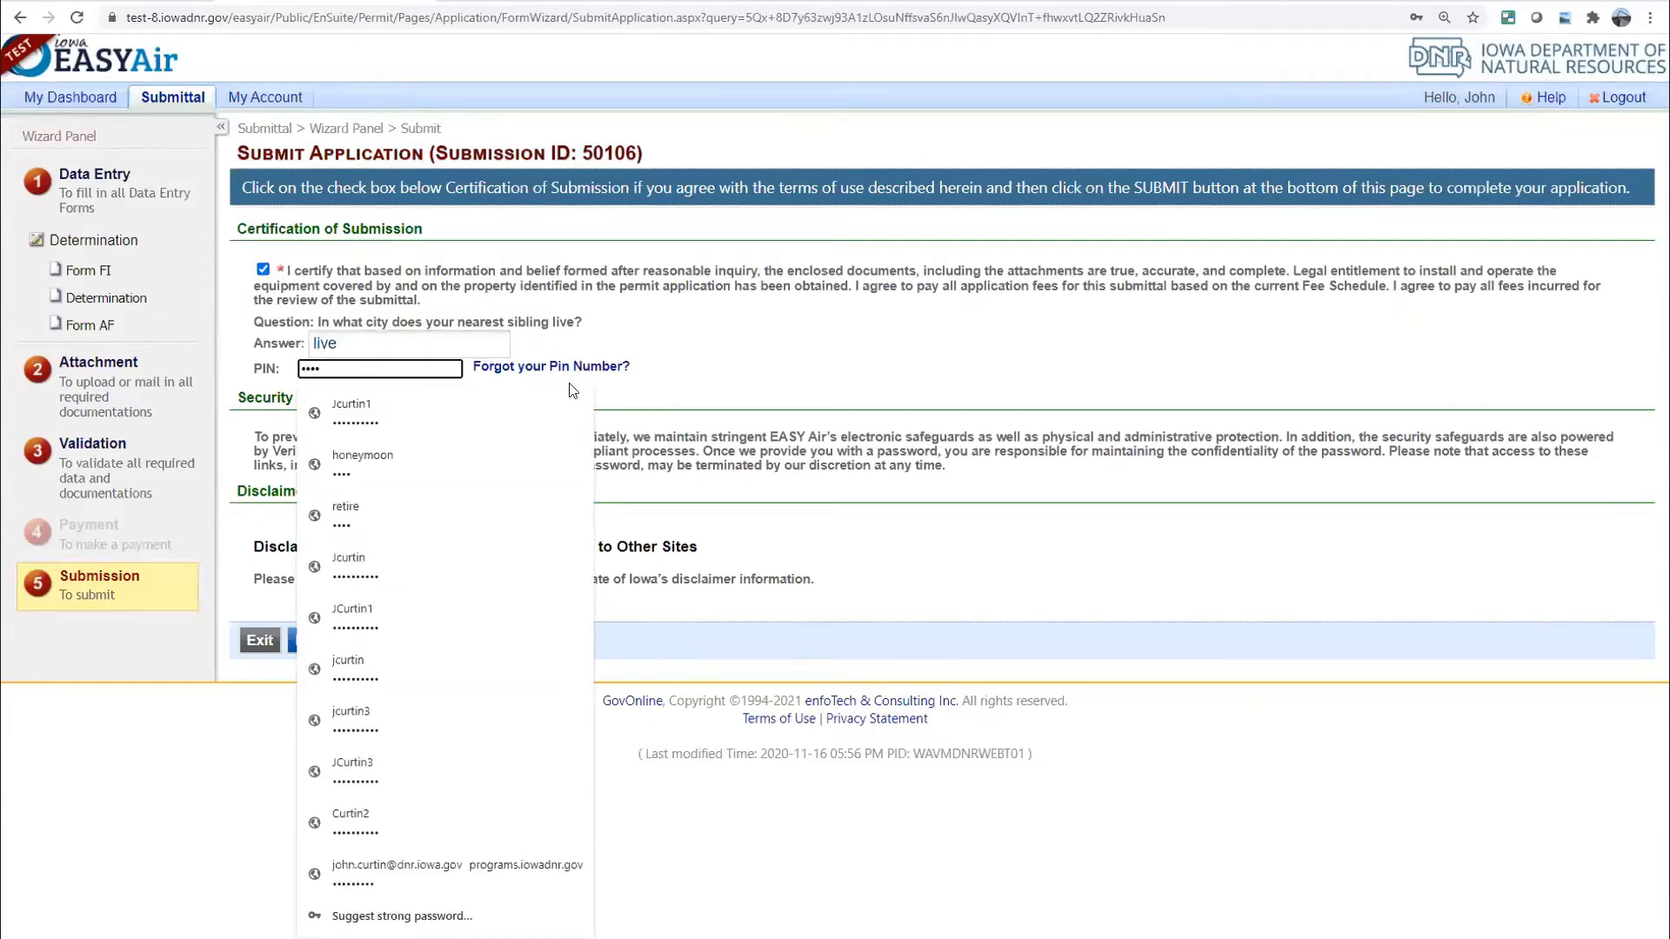
click(677, 358)
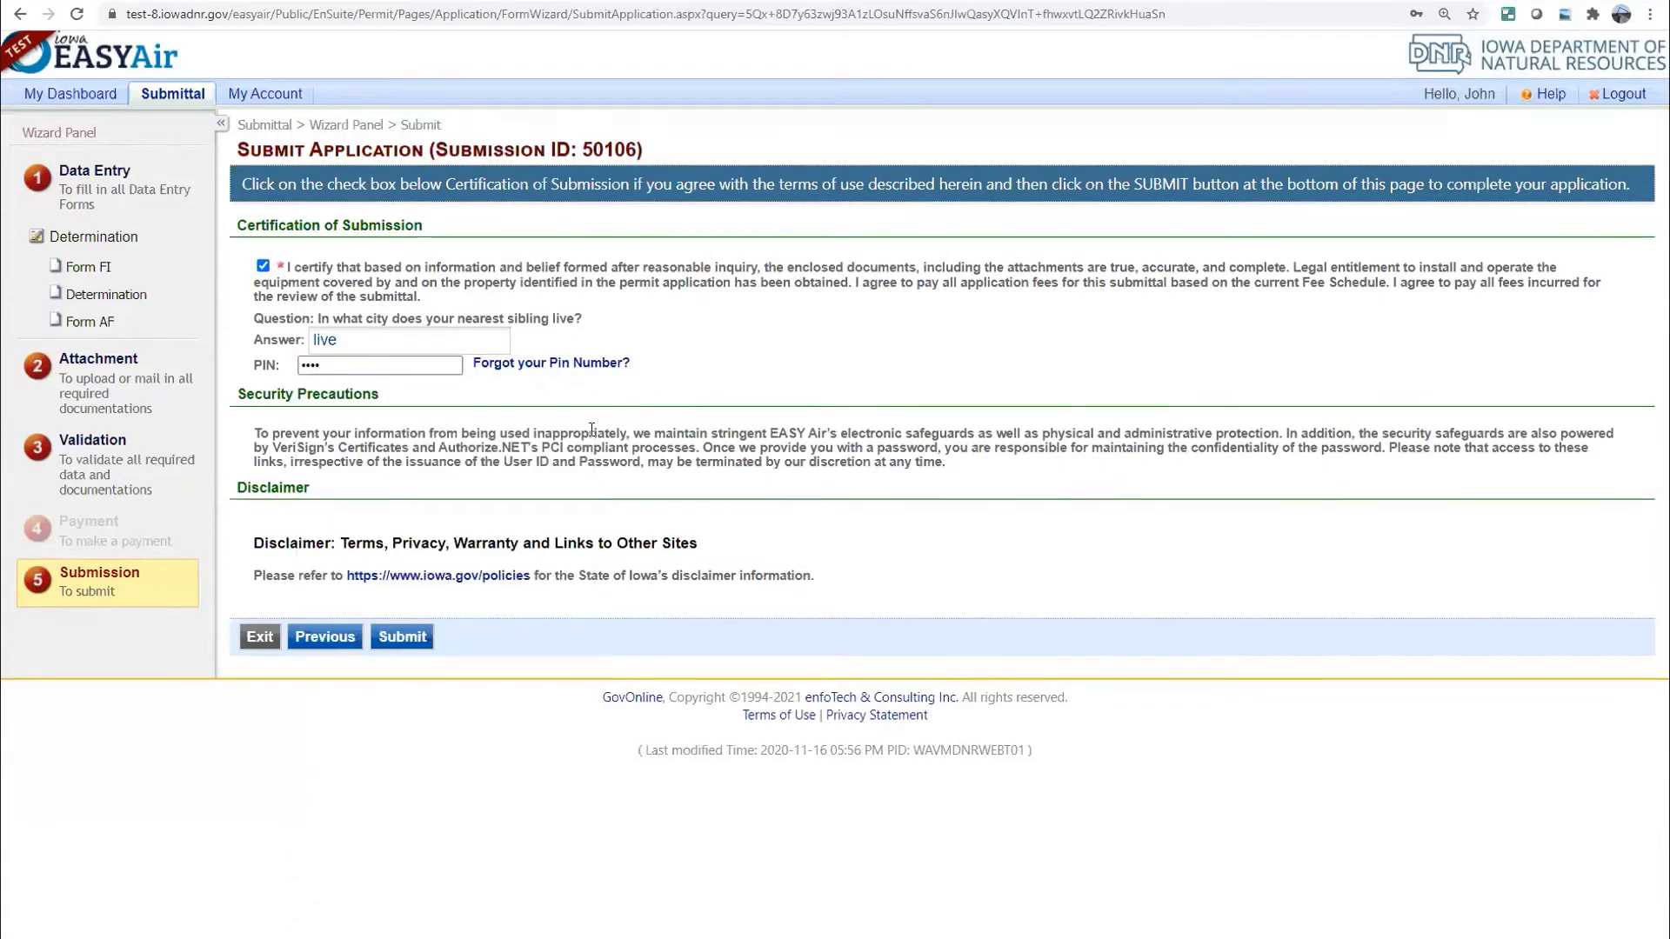
click(402, 644)
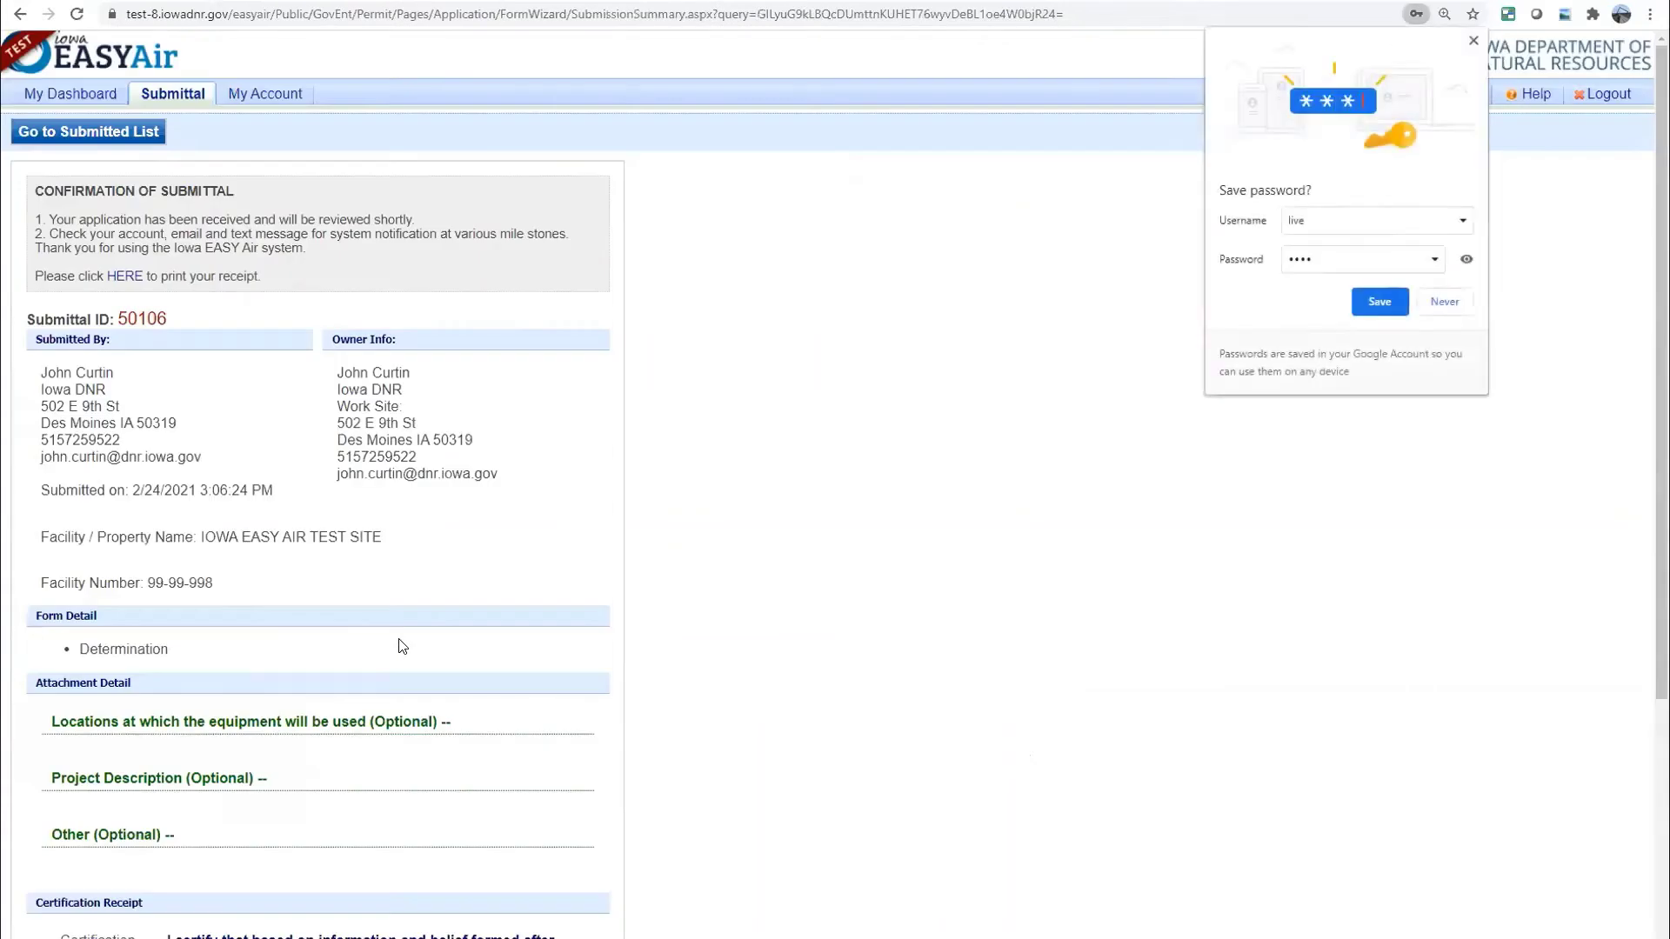
Close Chrome's save-password prompt and scroll through the 50106 confirmation of submittal page
click(990, 268)
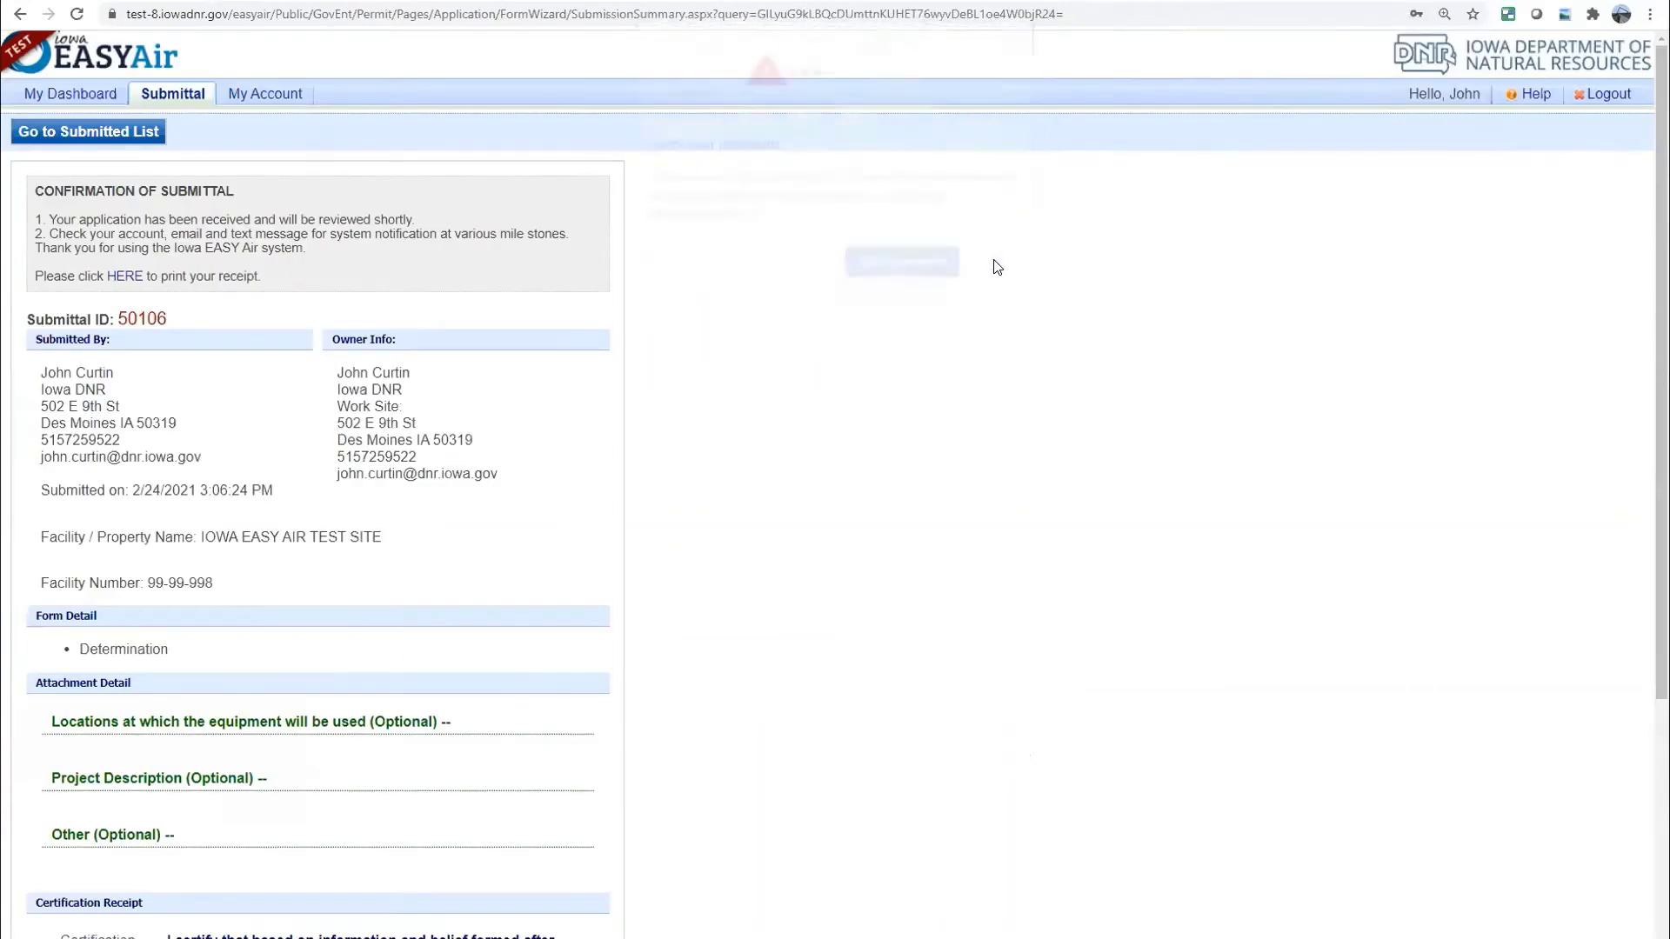
scroll(604, 435, down, 5)
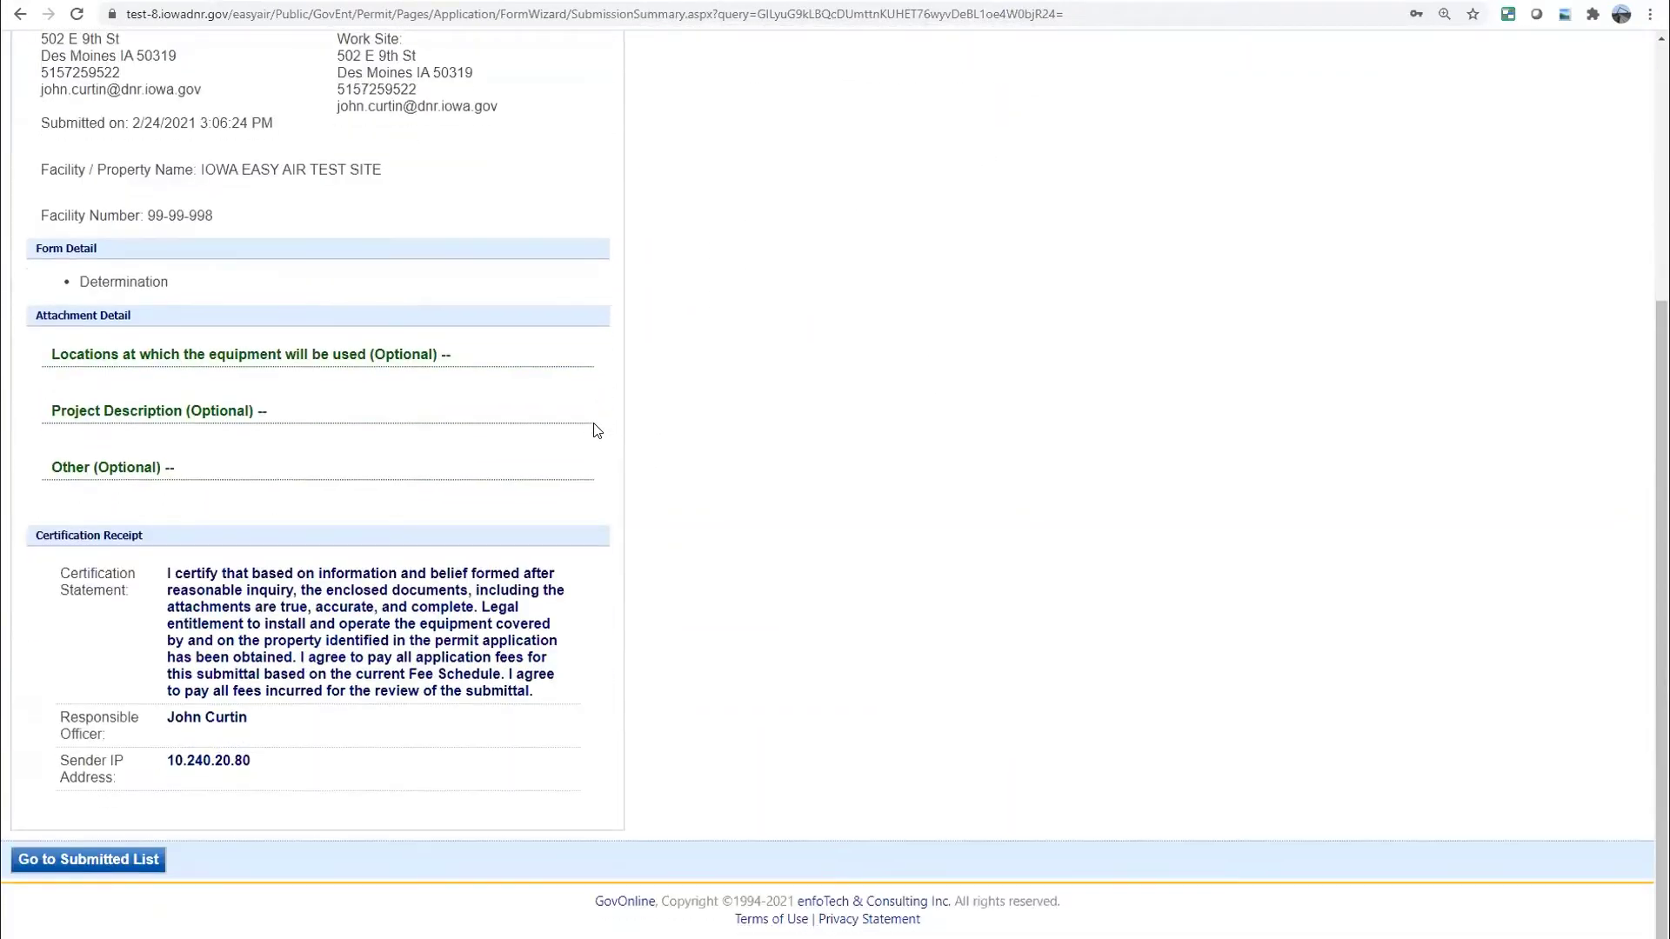
scroll(599, 428, up, 2)
scroll(600, 429, up, 3)
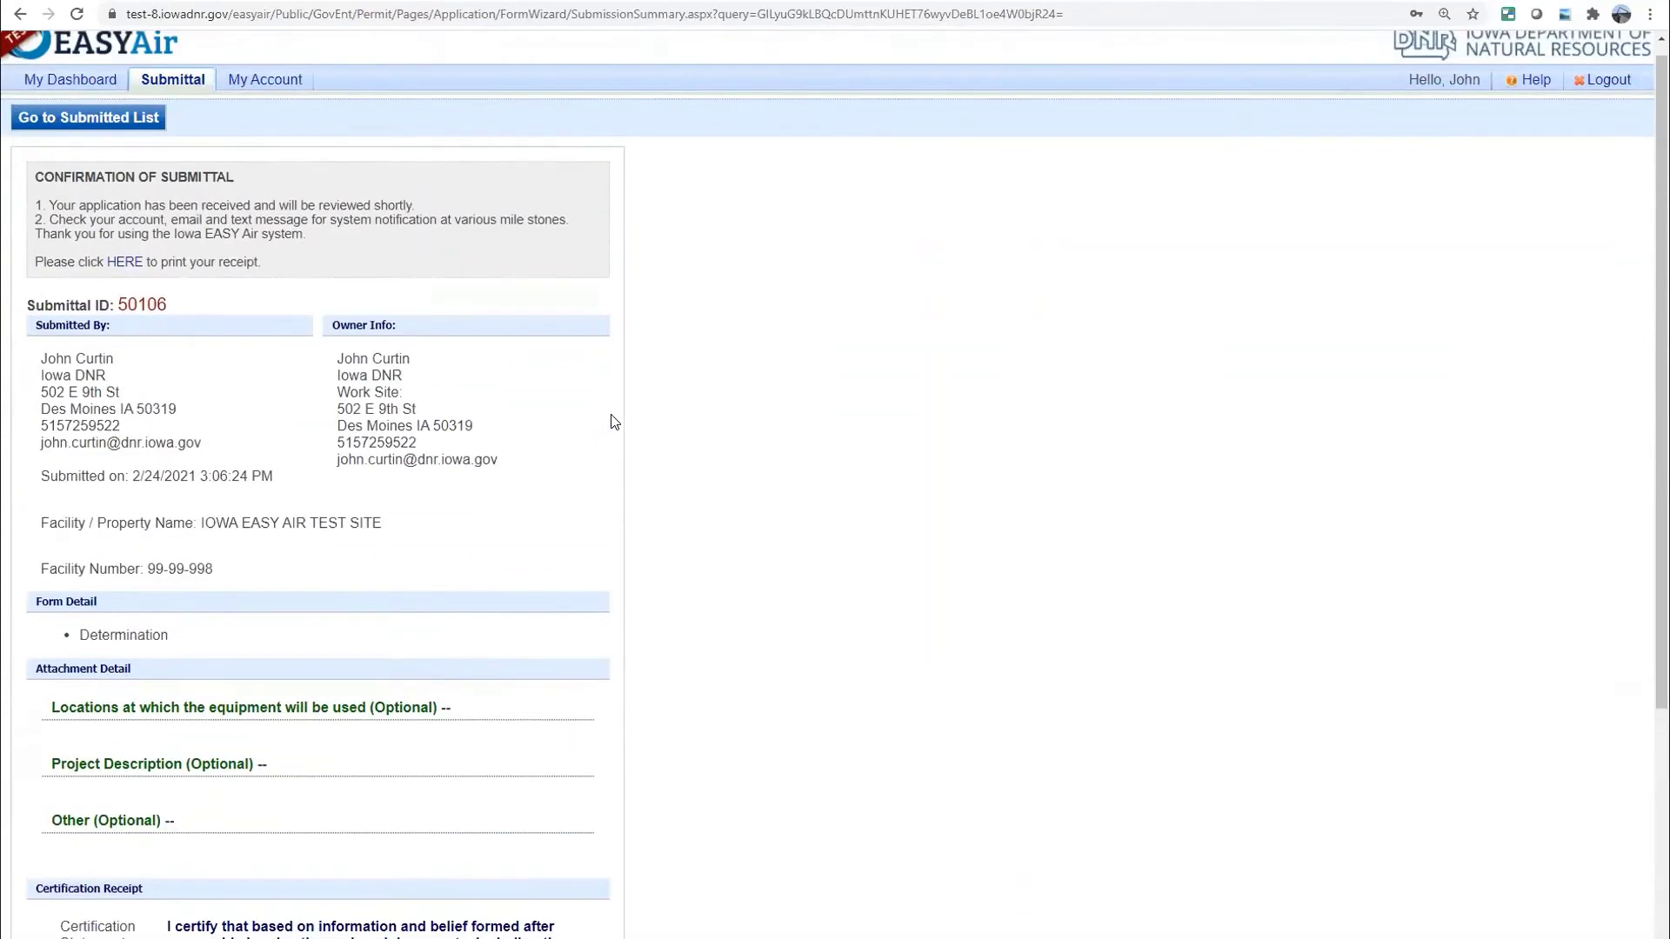
scroll(617, 423, down, 3)
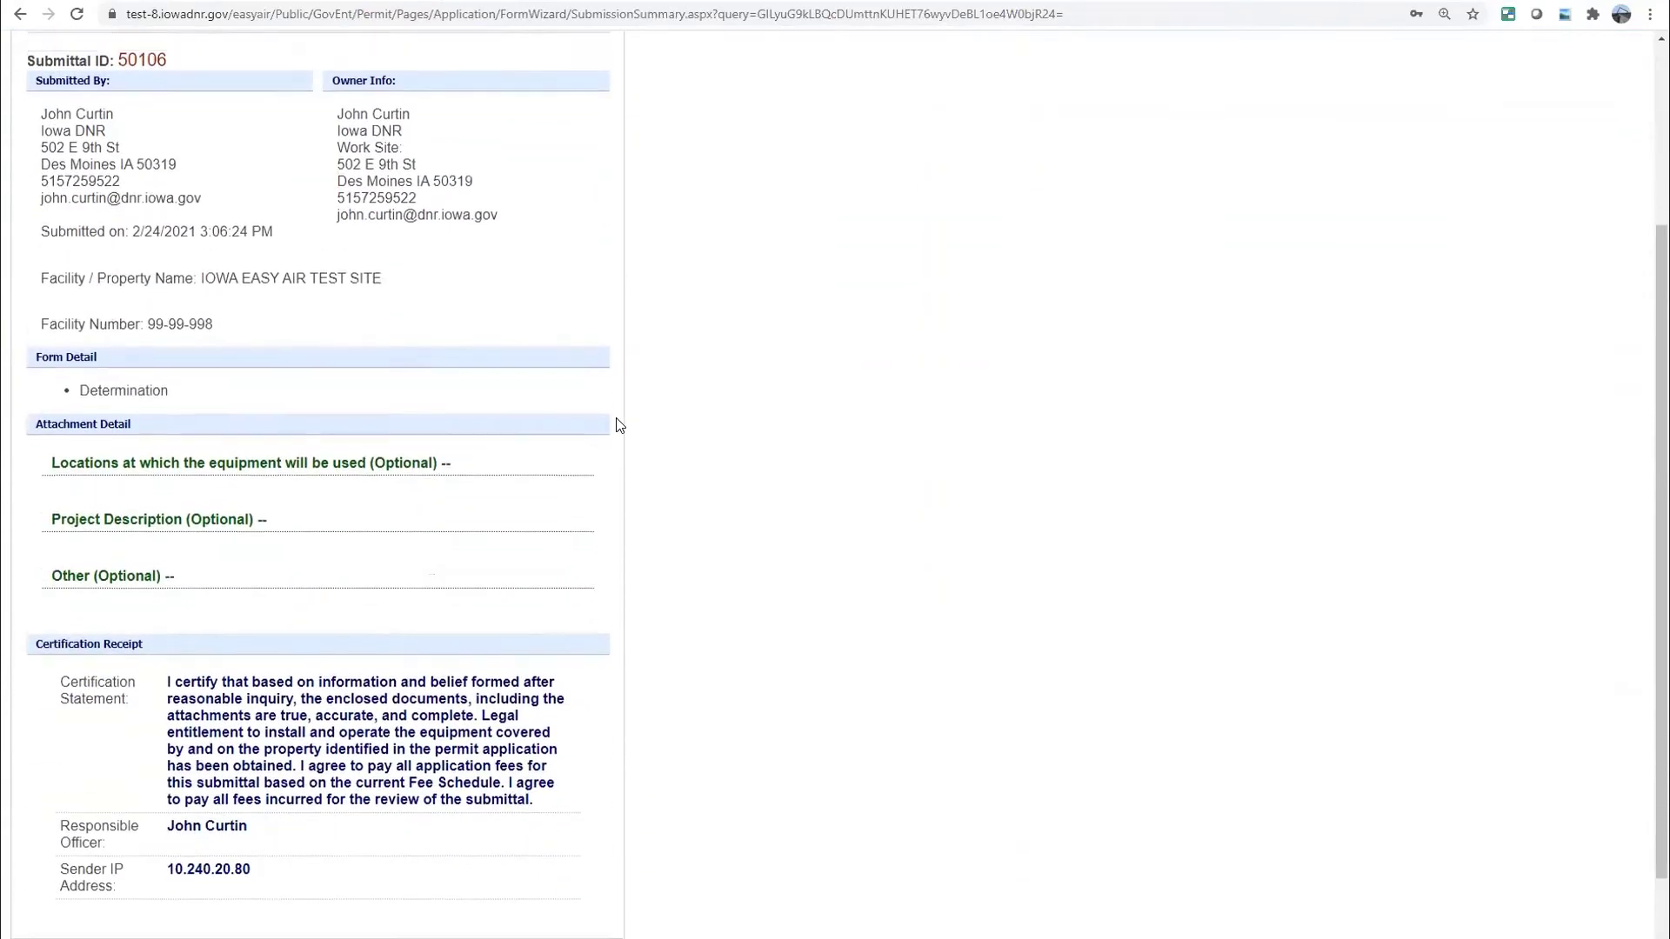
scroll(621, 424, up, 3)
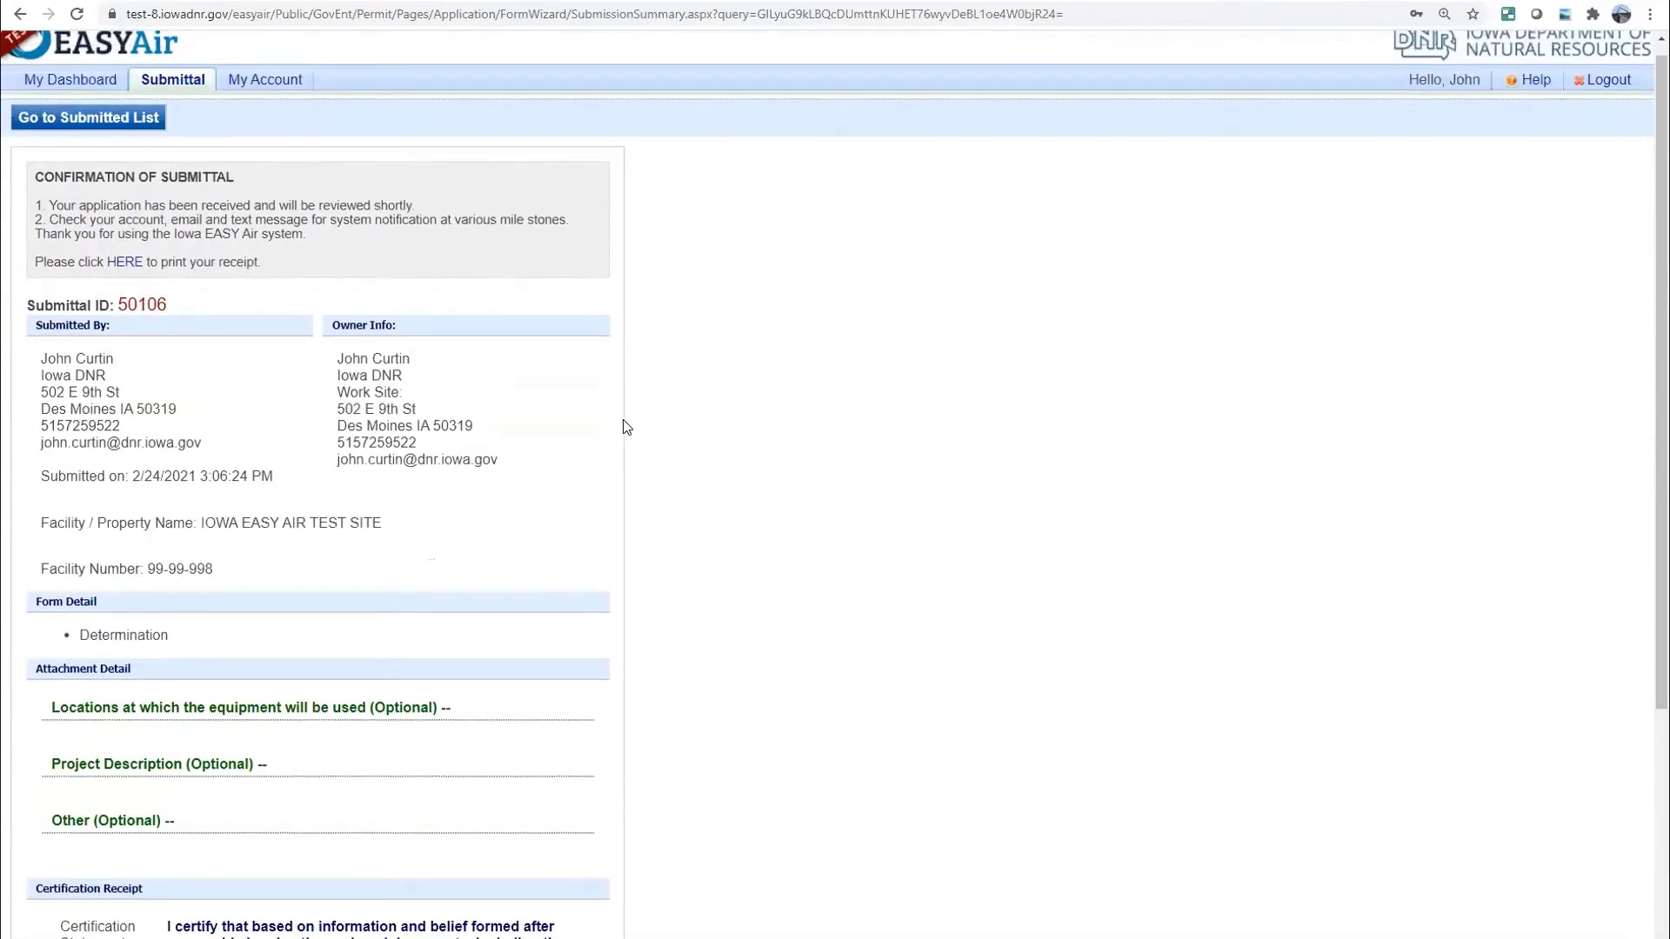
scroll(621, 430, down, 2)
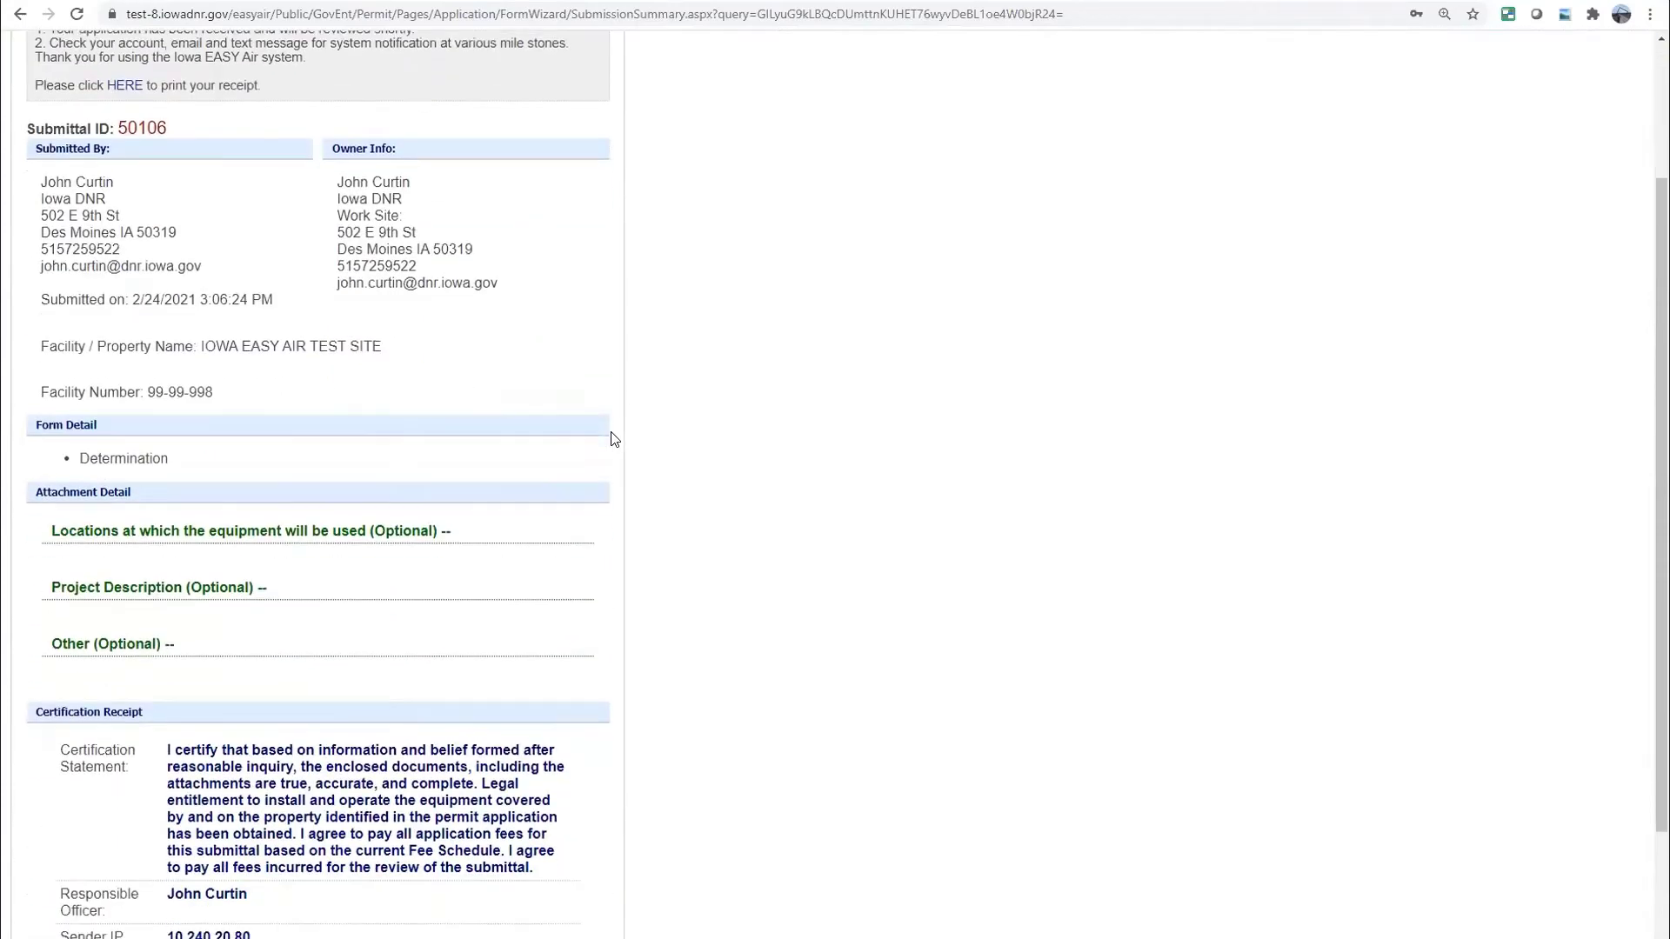
scroll(617, 435, down, 3)
scroll(619, 429, up, 5)
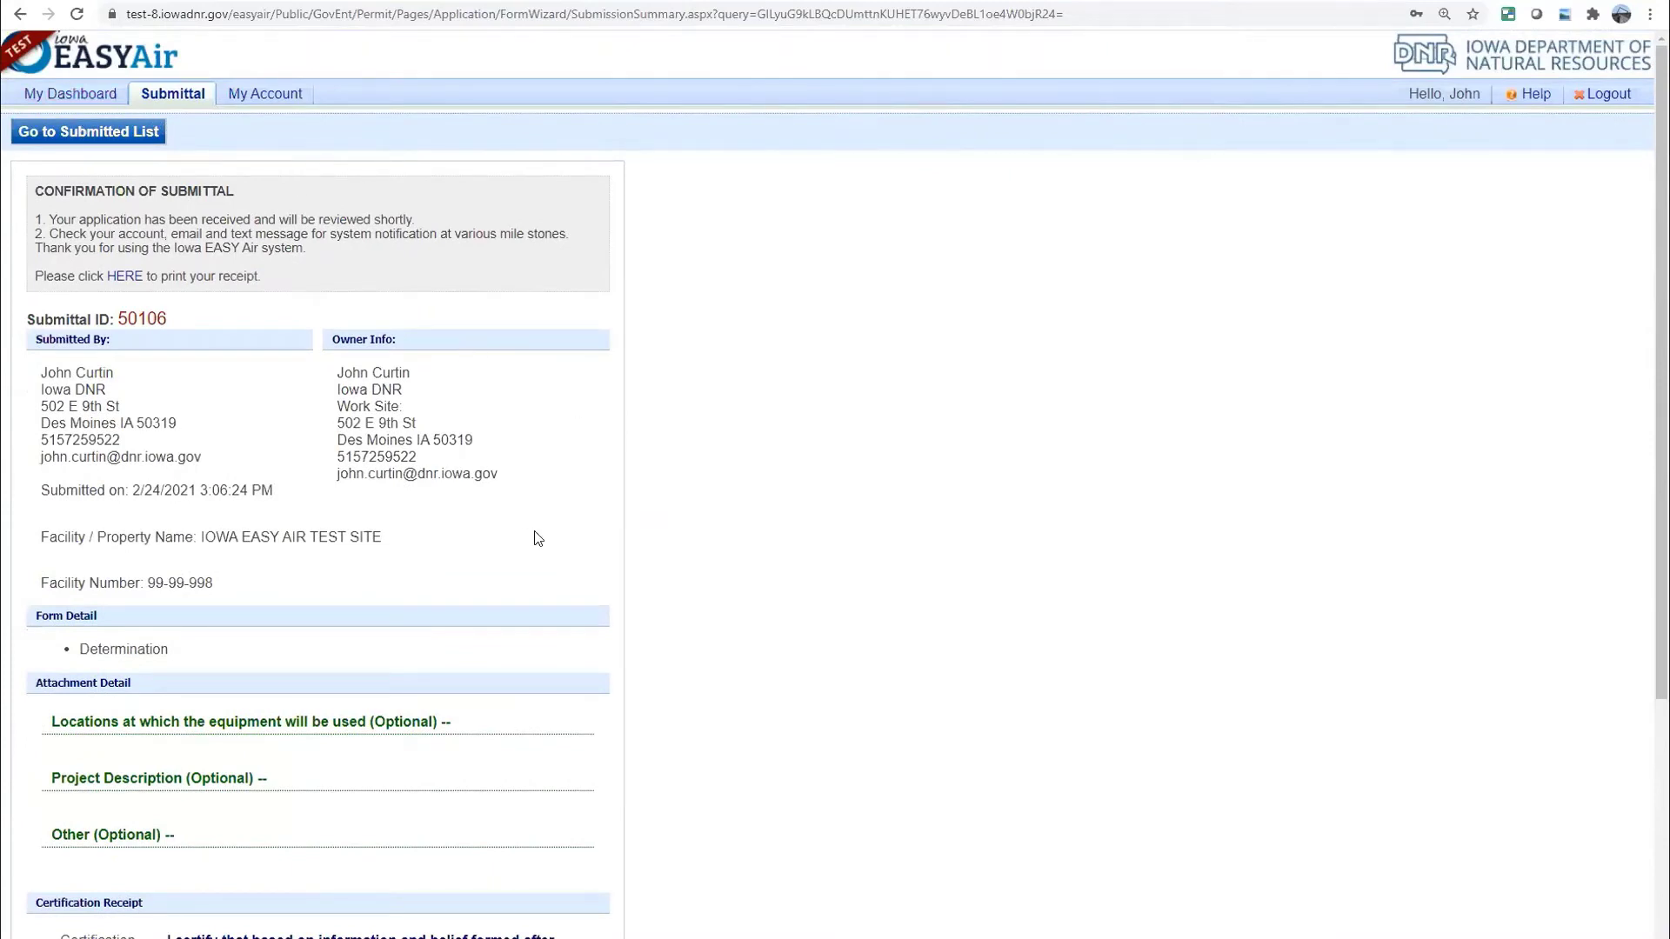
scroll(727, 552, down, 4)
scroll(721, 549, up, 4)
Return to My Dashboard and choose Start a New Submittal from the Submittal menu
click(69, 94)
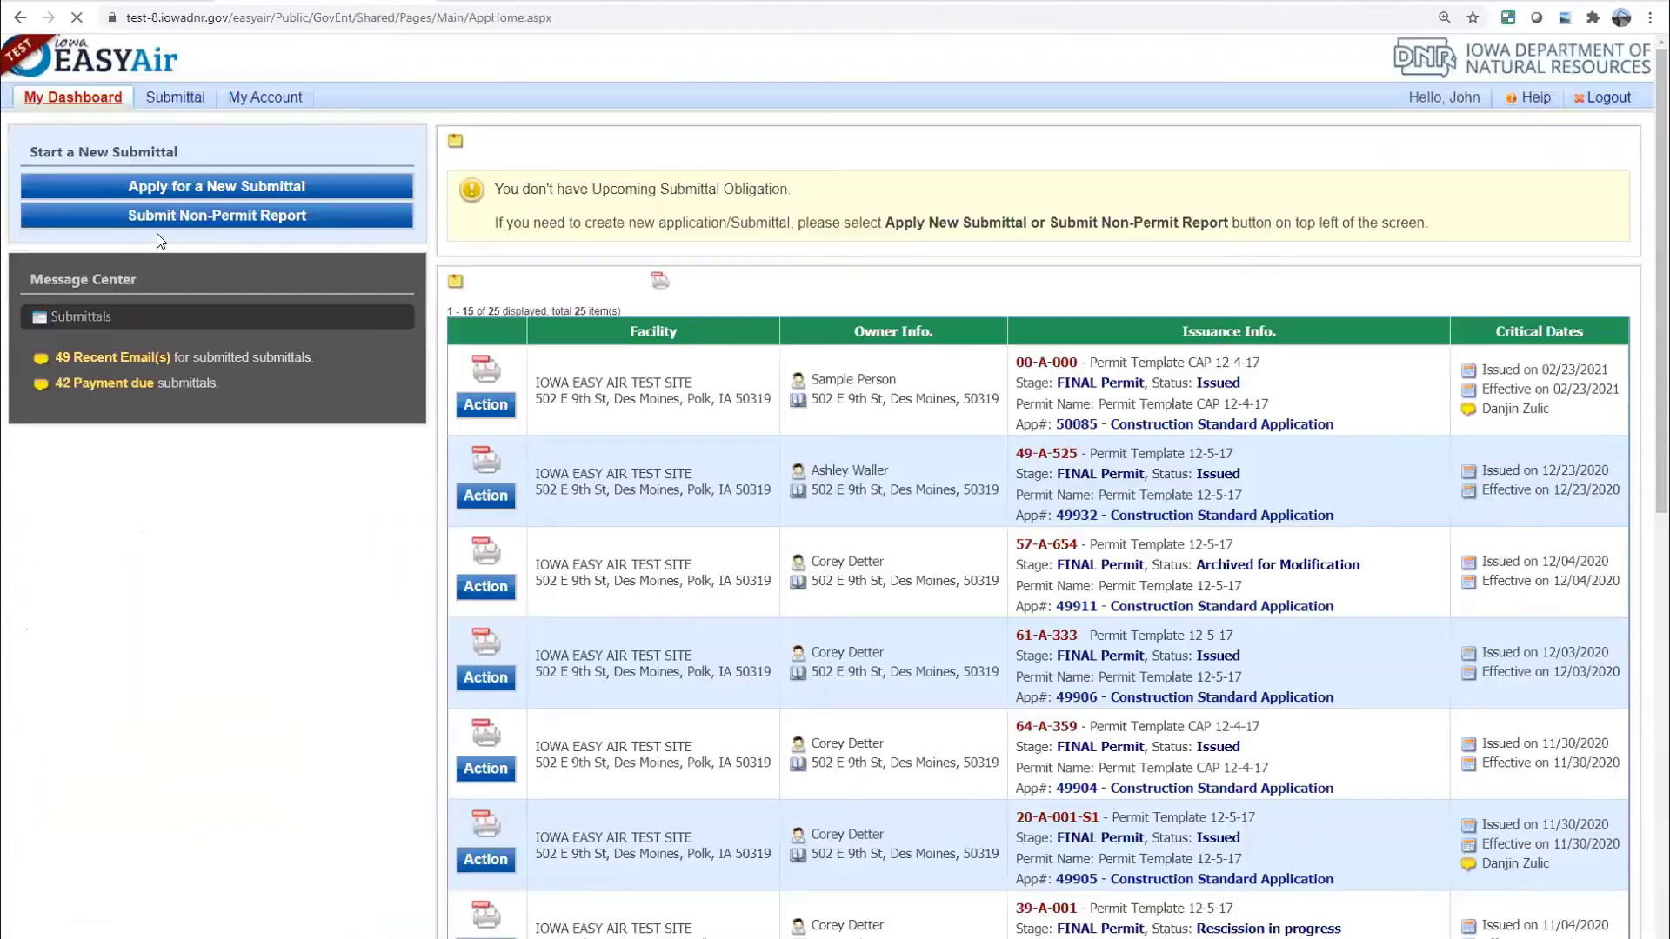
mouse_move(177, 103)
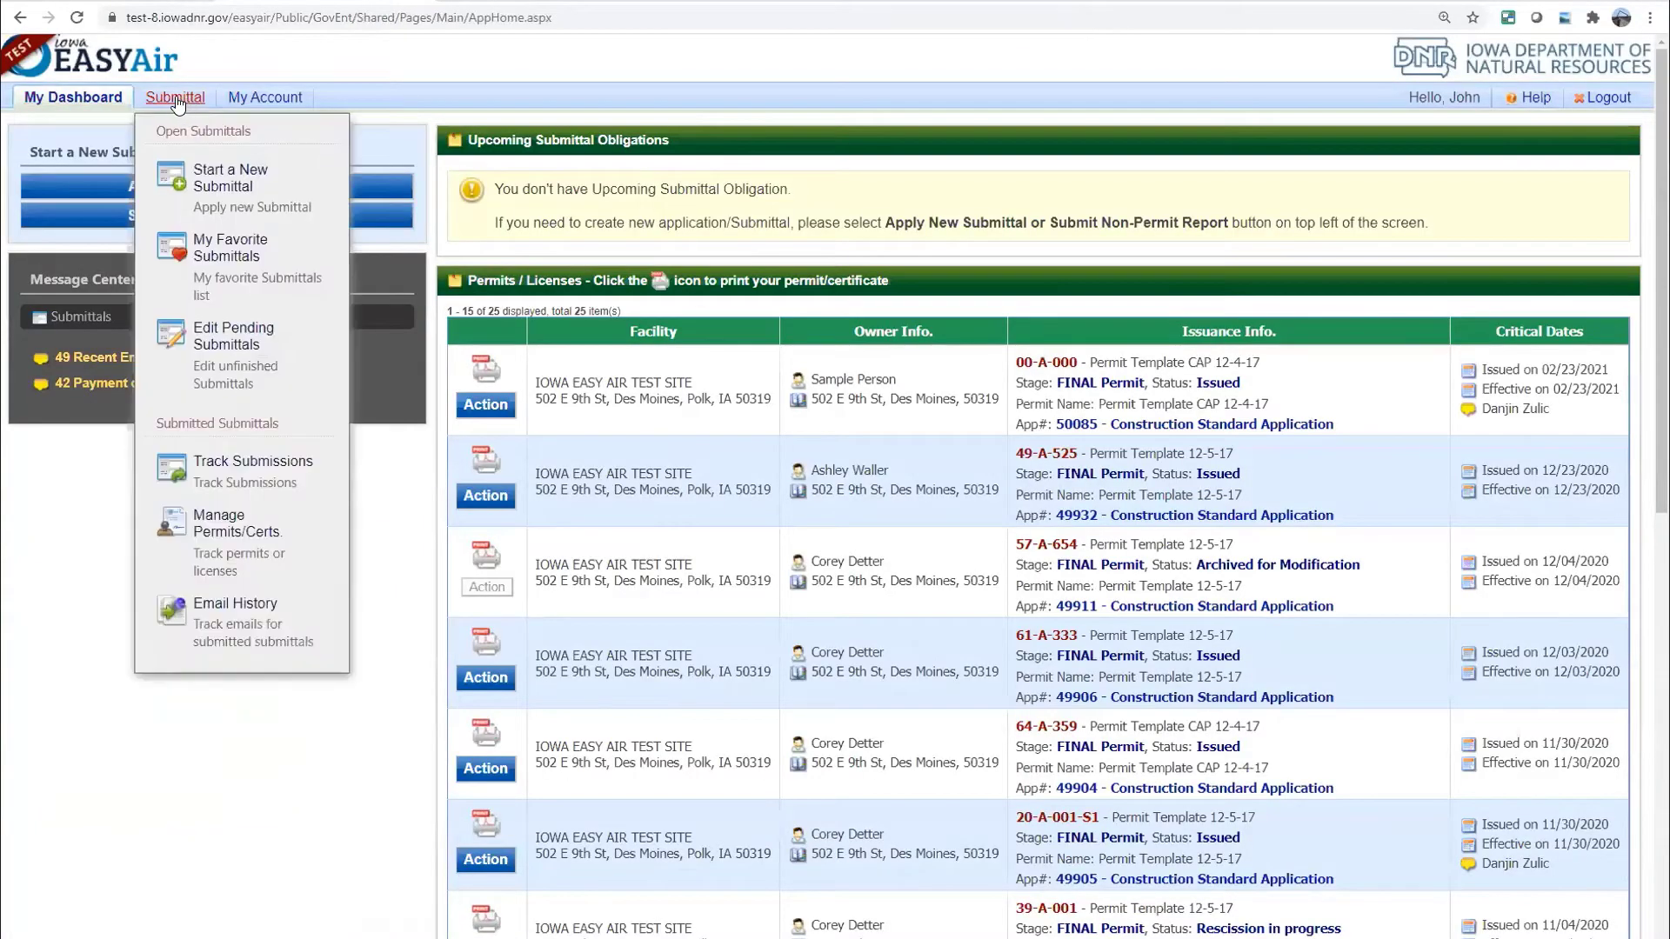
click(199, 185)
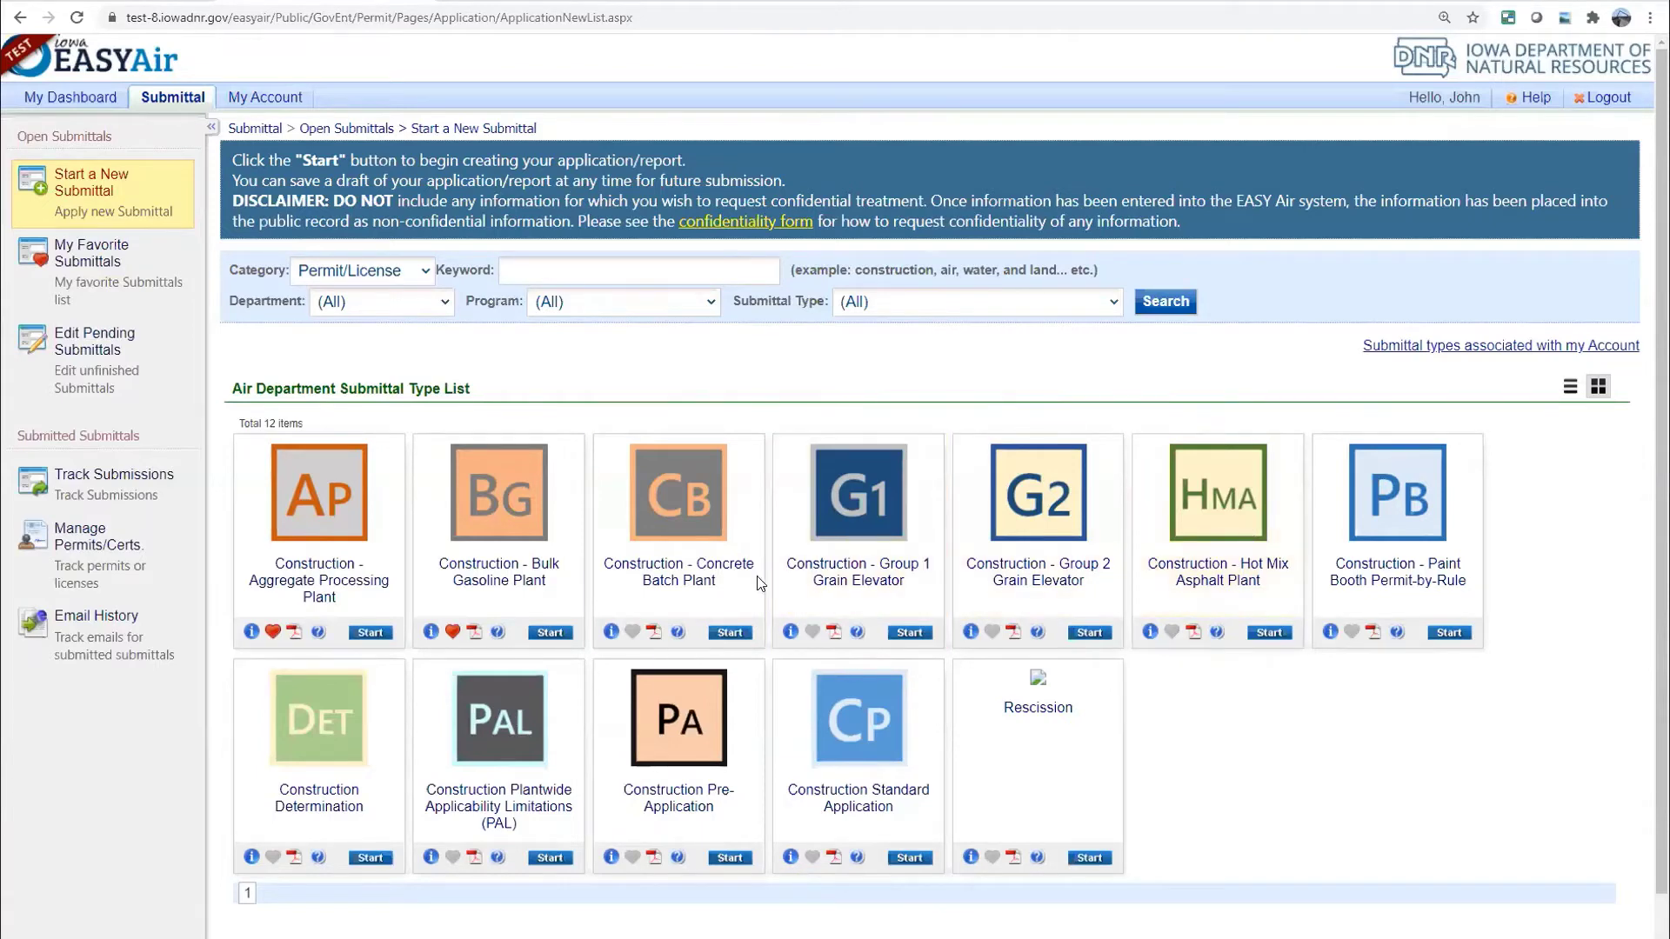
Start a Construction - Concrete Batch Plant submittal, creating submittal 50123
click(730, 633)
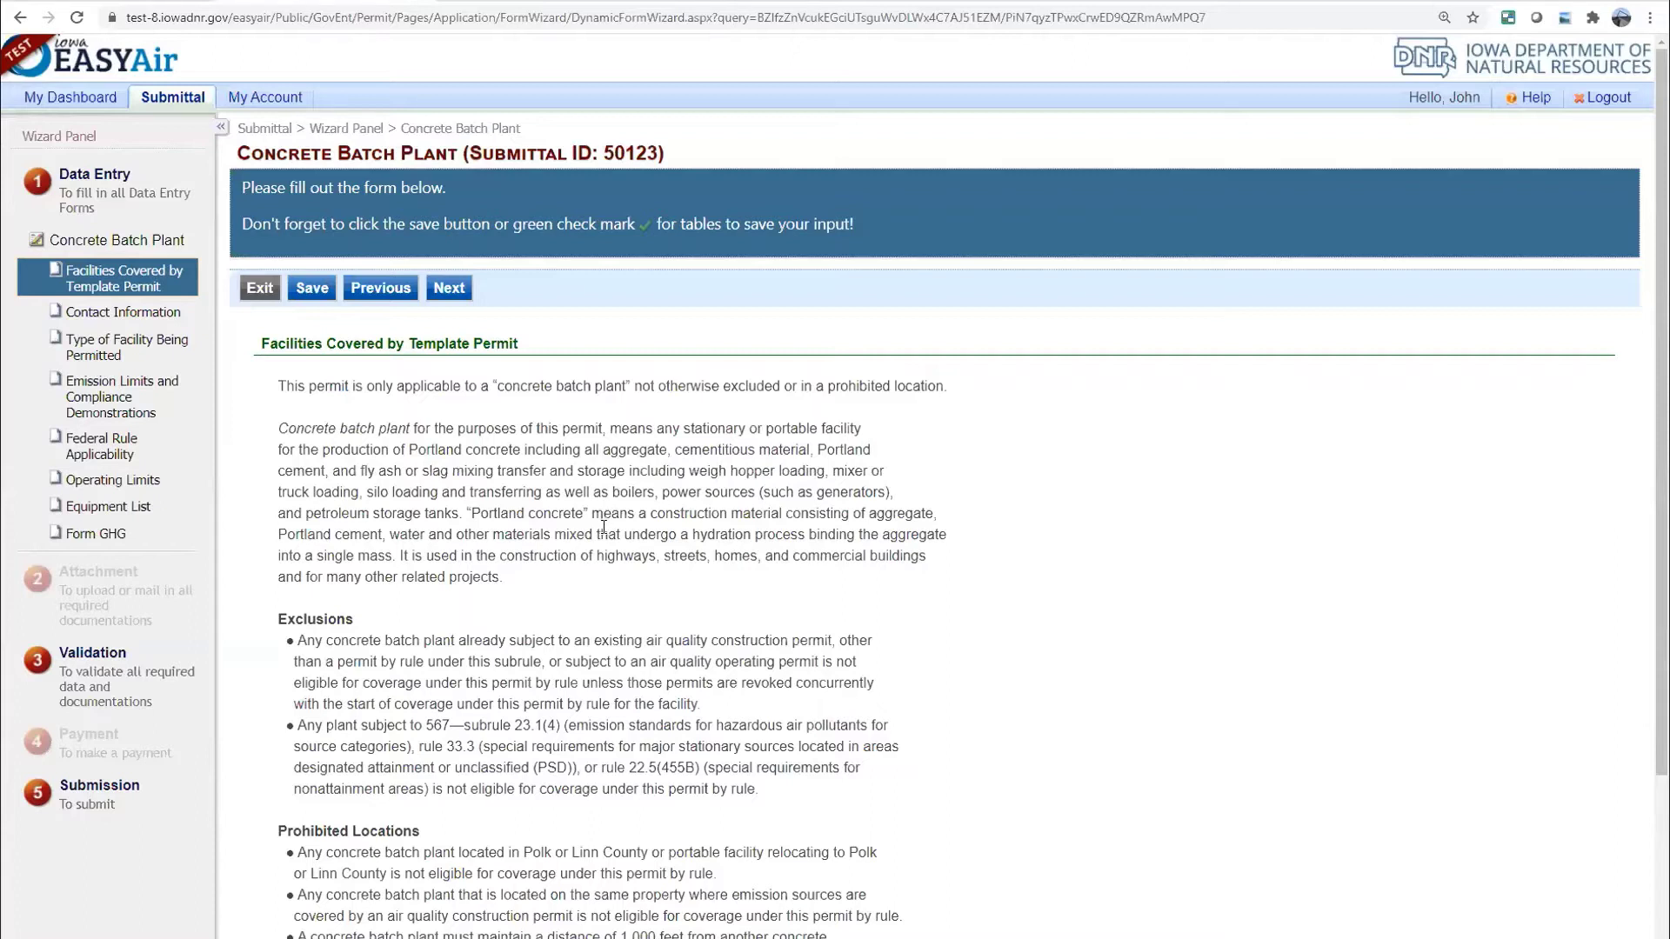
Confirm having read the template-permit coverage statement and continue to Contact Information
scroll(604, 526, down, 3)
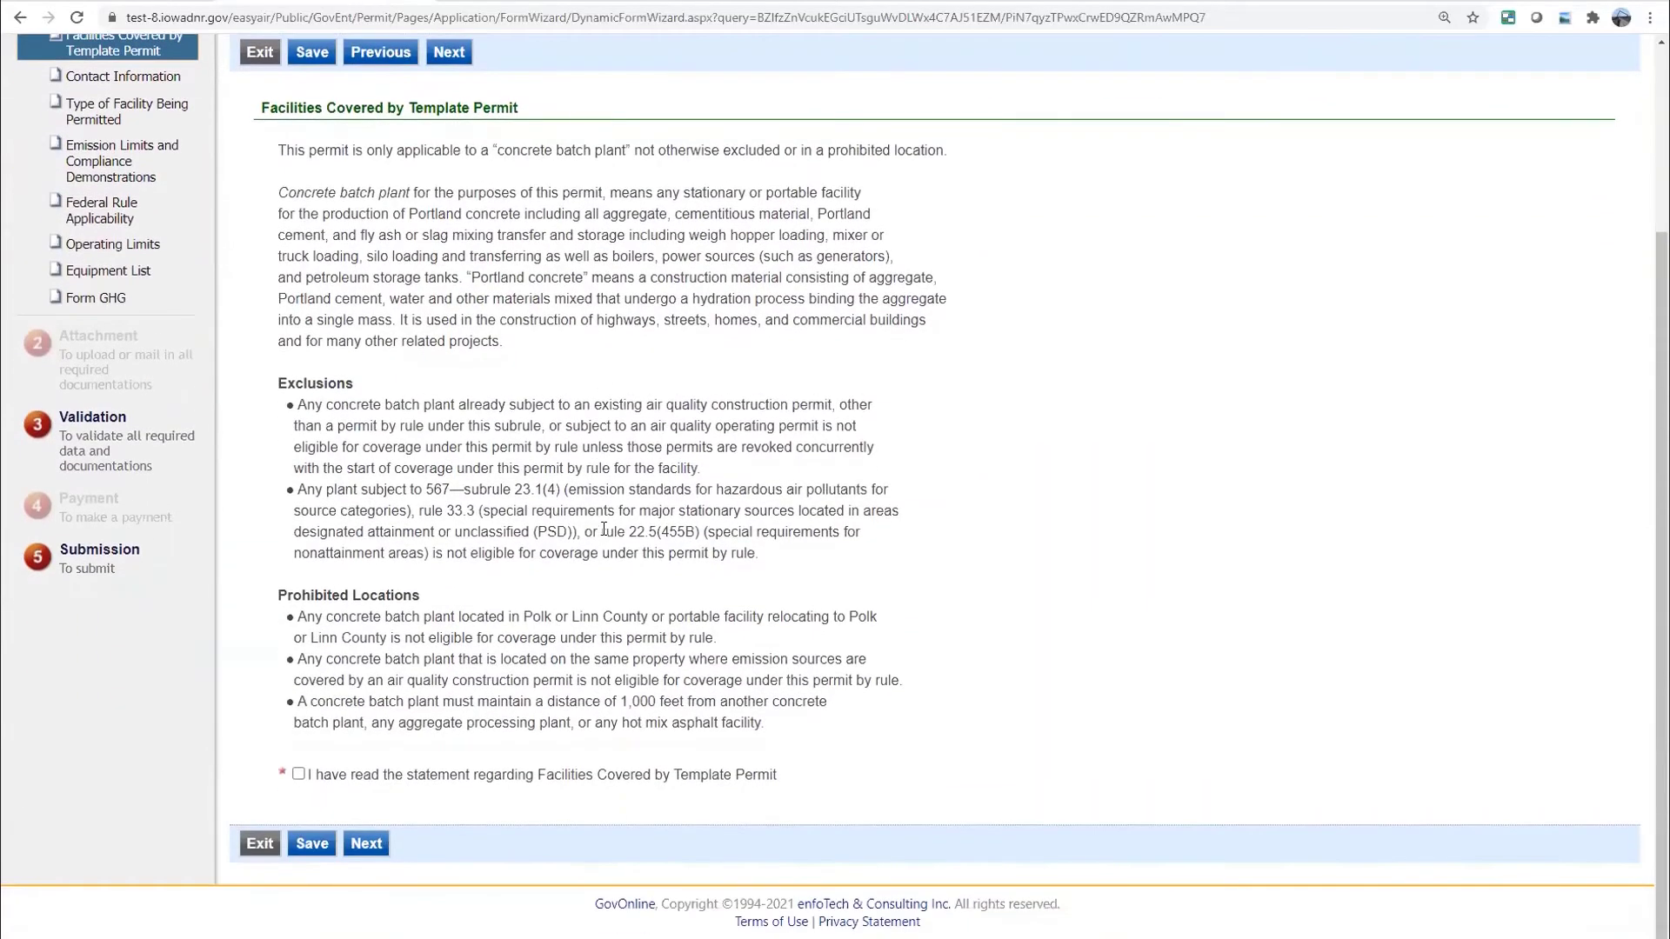
scroll(604, 528, up, 2)
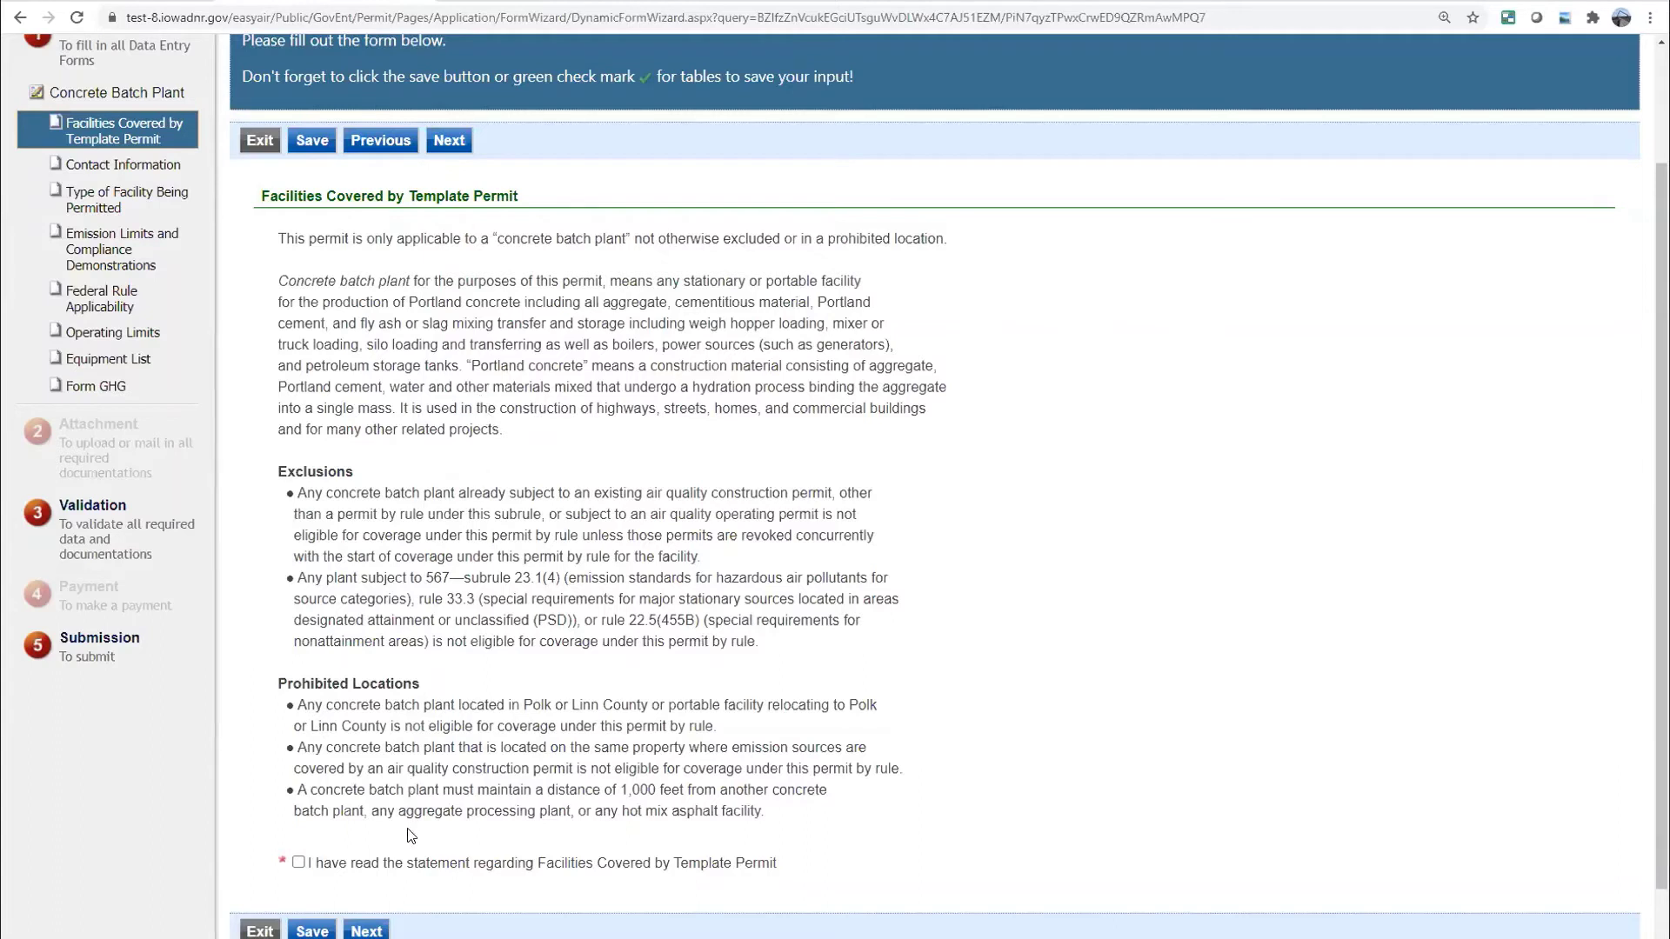
click(299, 864)
click(372, 933)
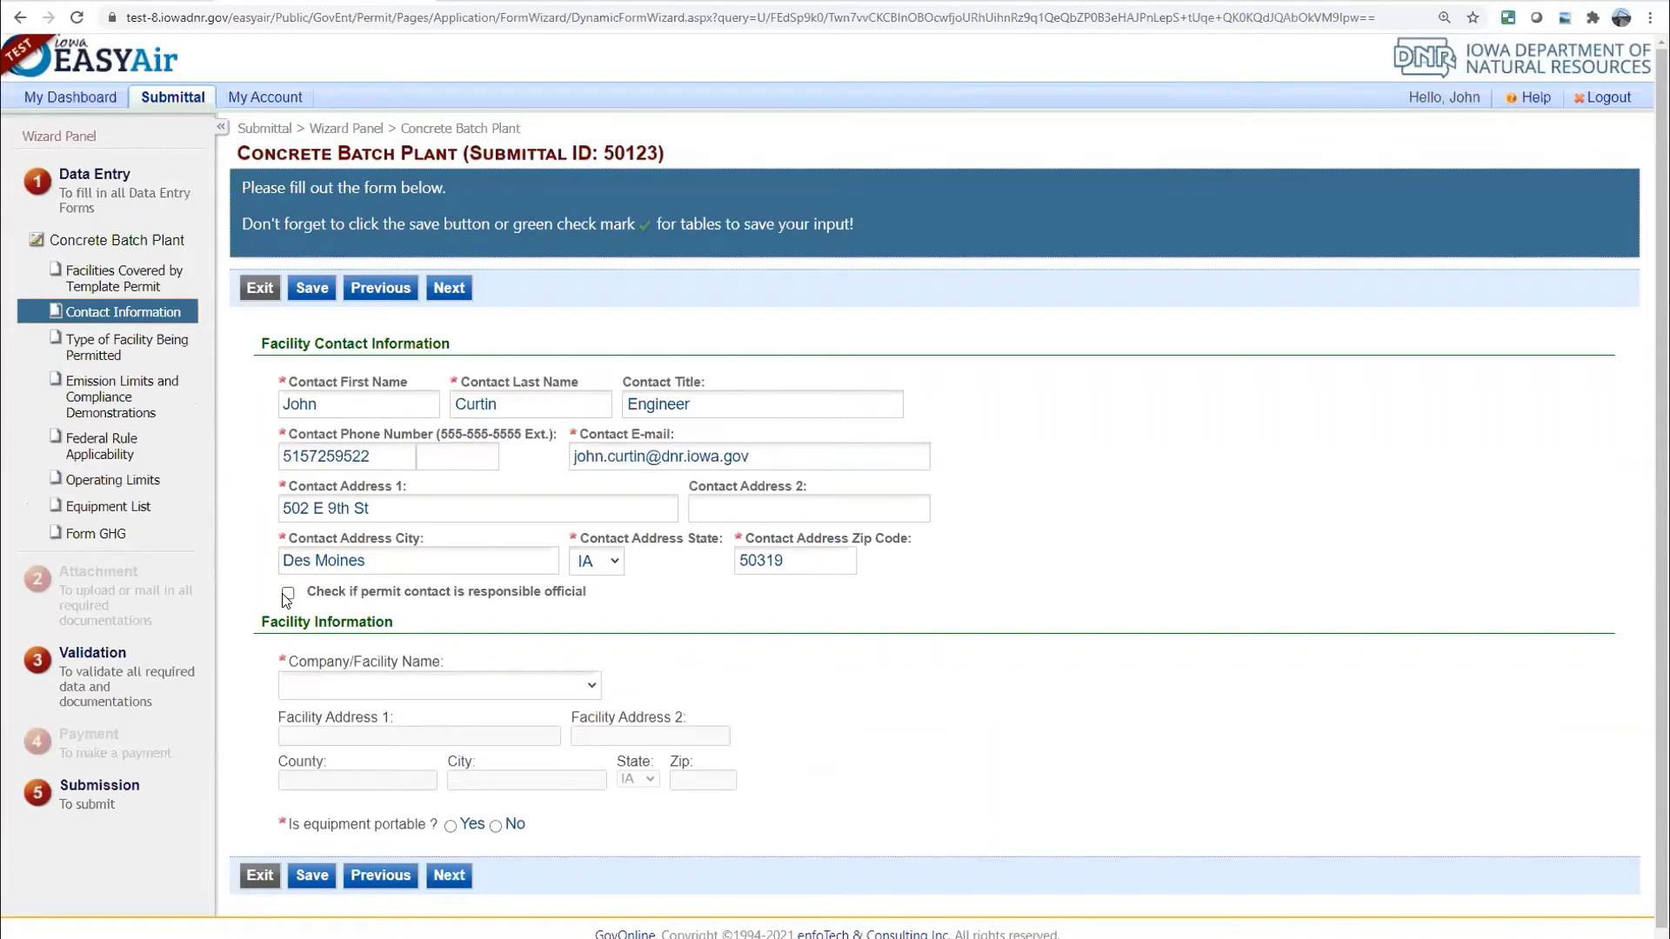
Select IOWA EASY AIR TEST SITE, mark the equipment portable, staged at the facility address
click(580, 693)
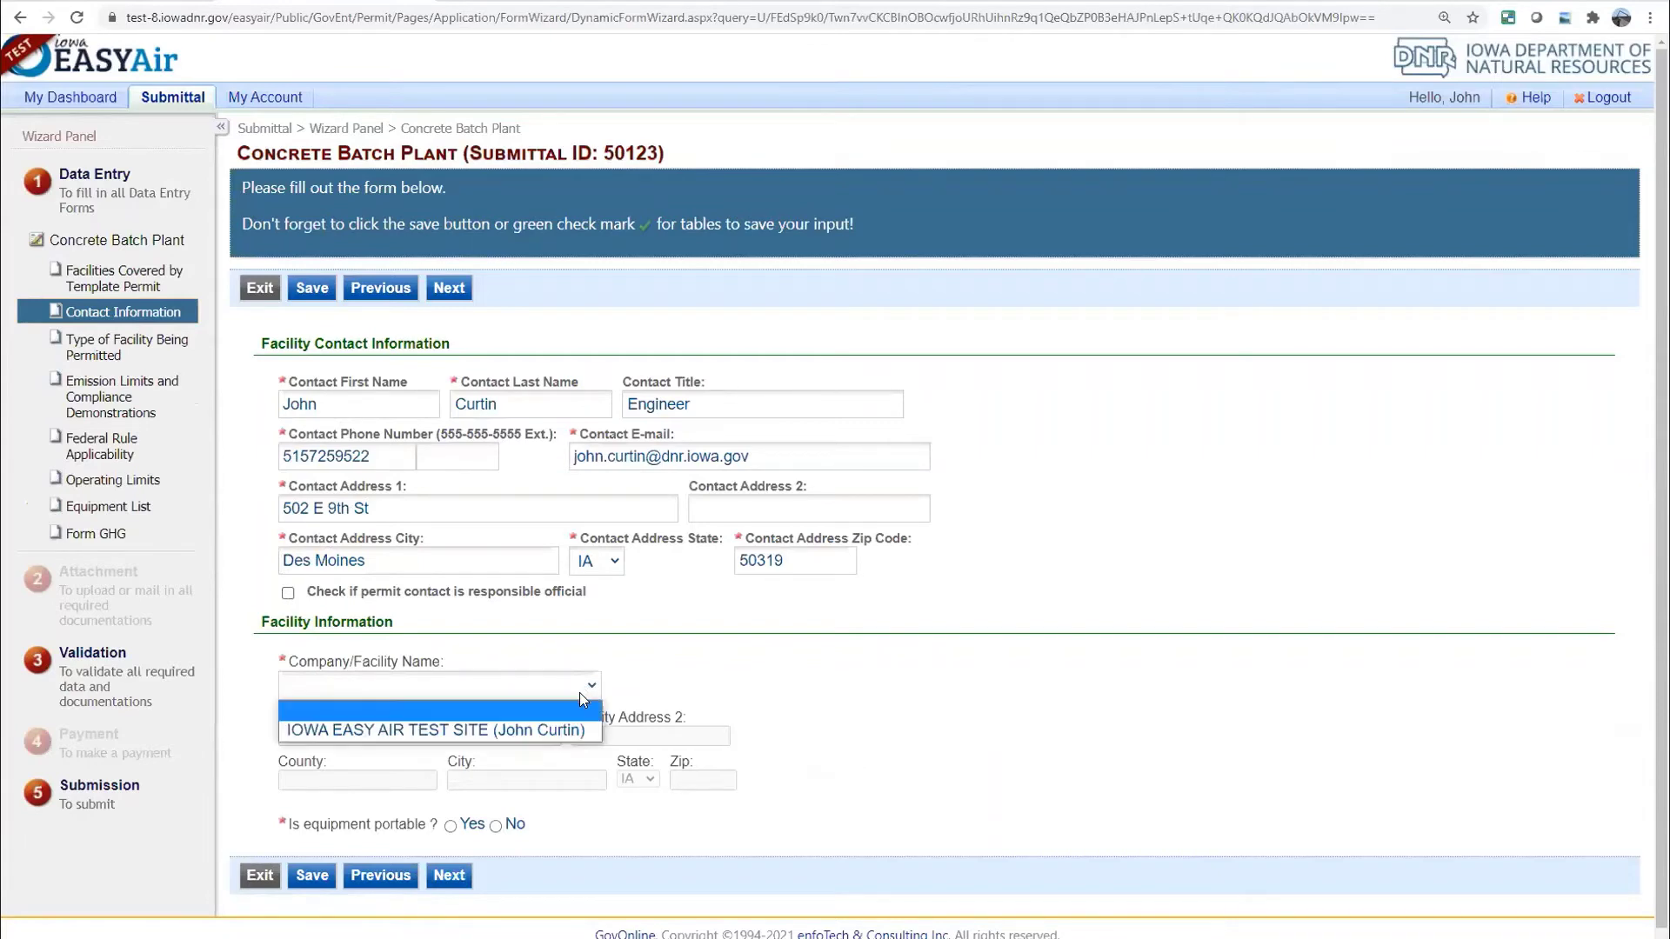
click(535, 728)
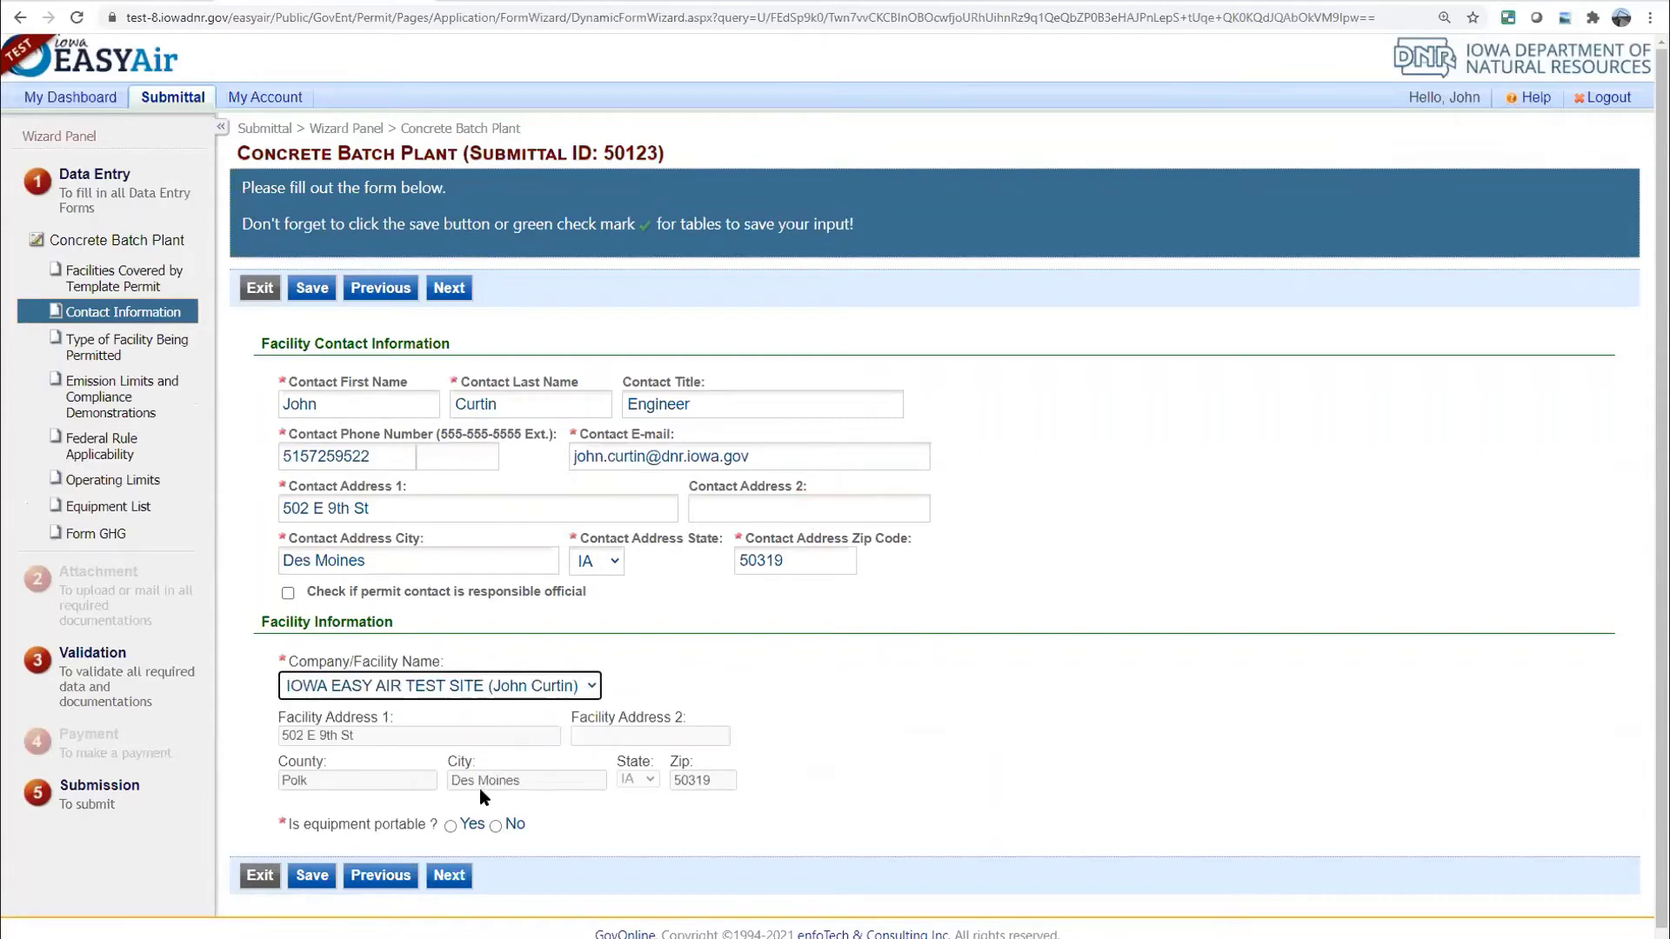
click(450, 826)
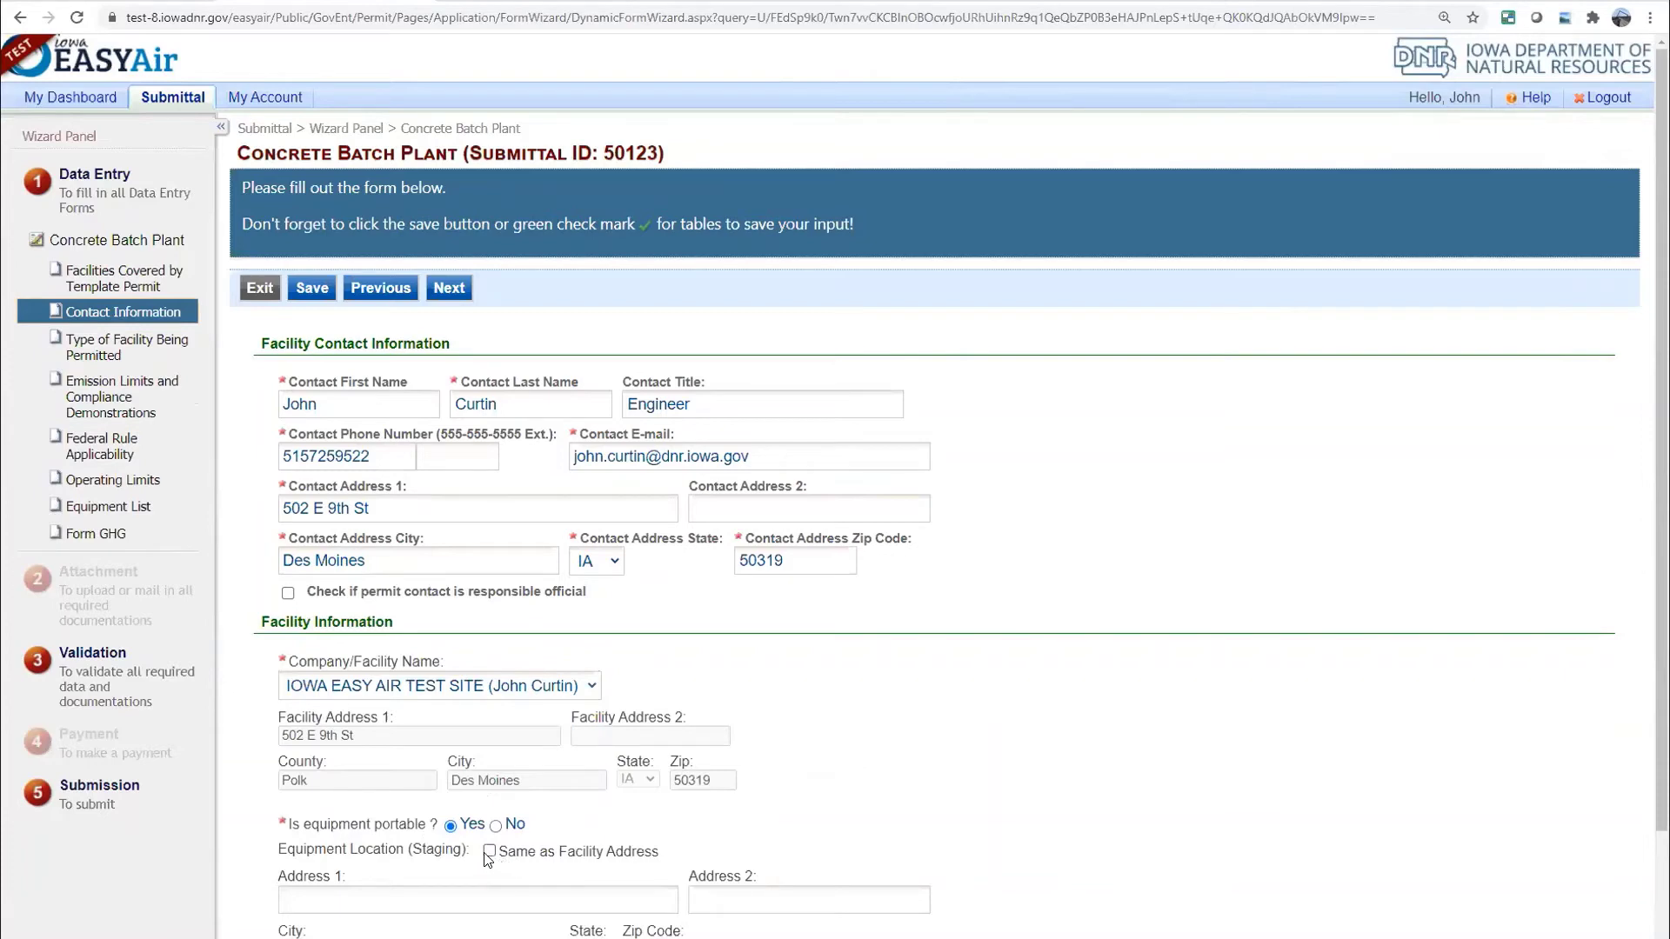
click(490, 852)
scroll(833, 696, down, 2)
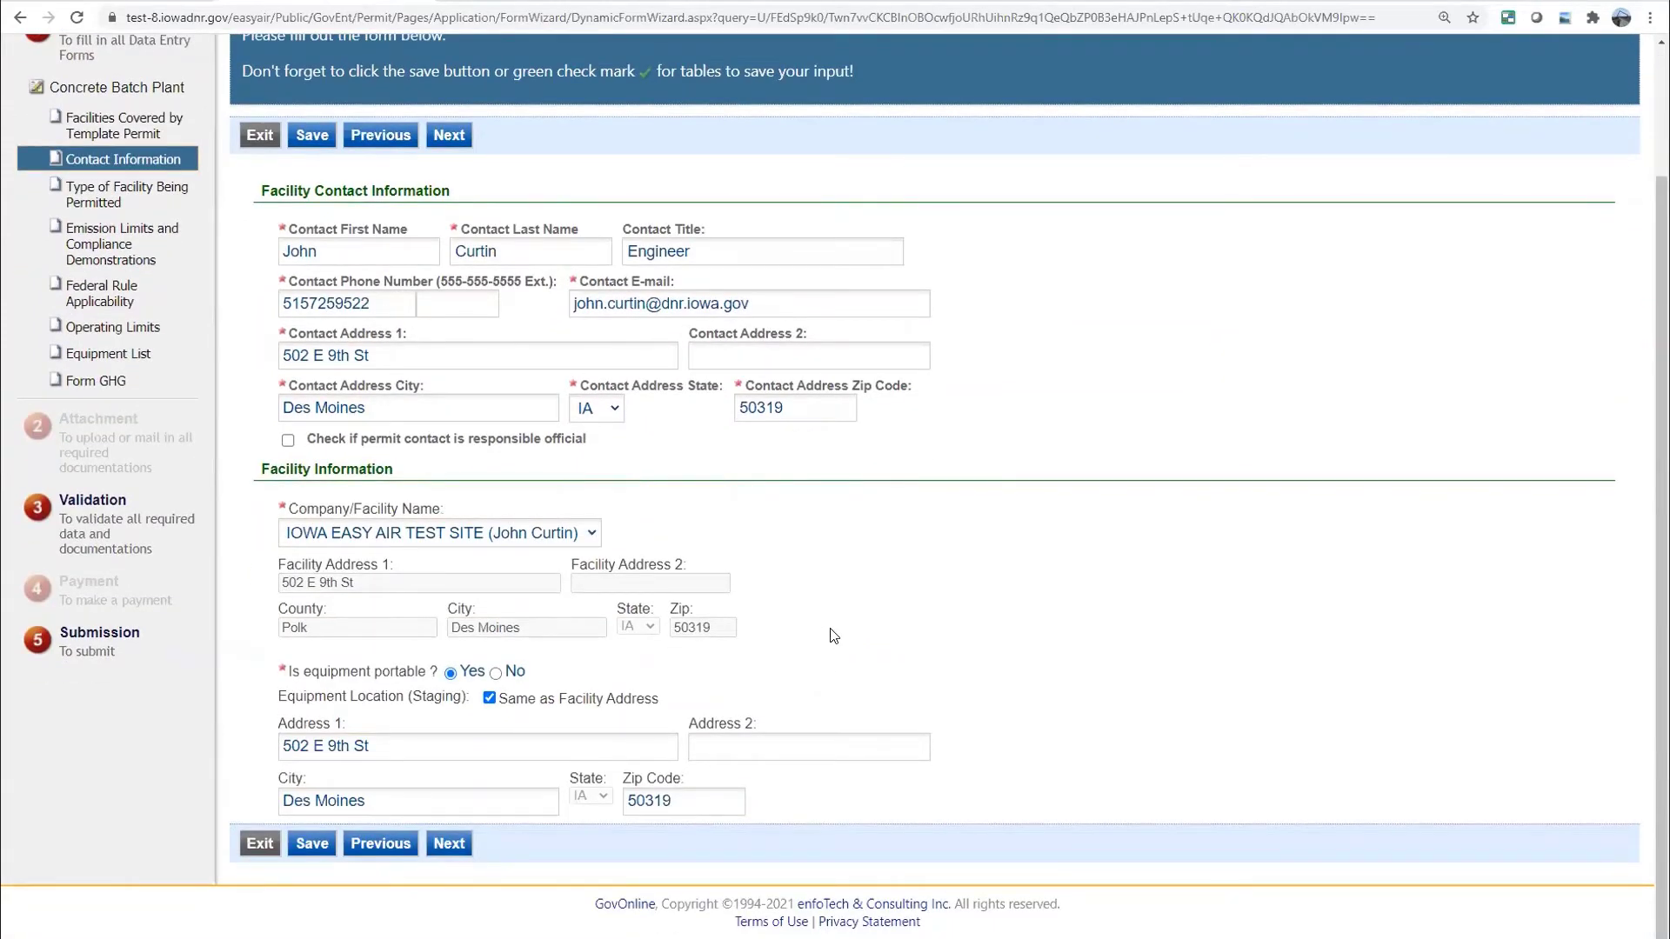
scroll(831, 635, up, 1)
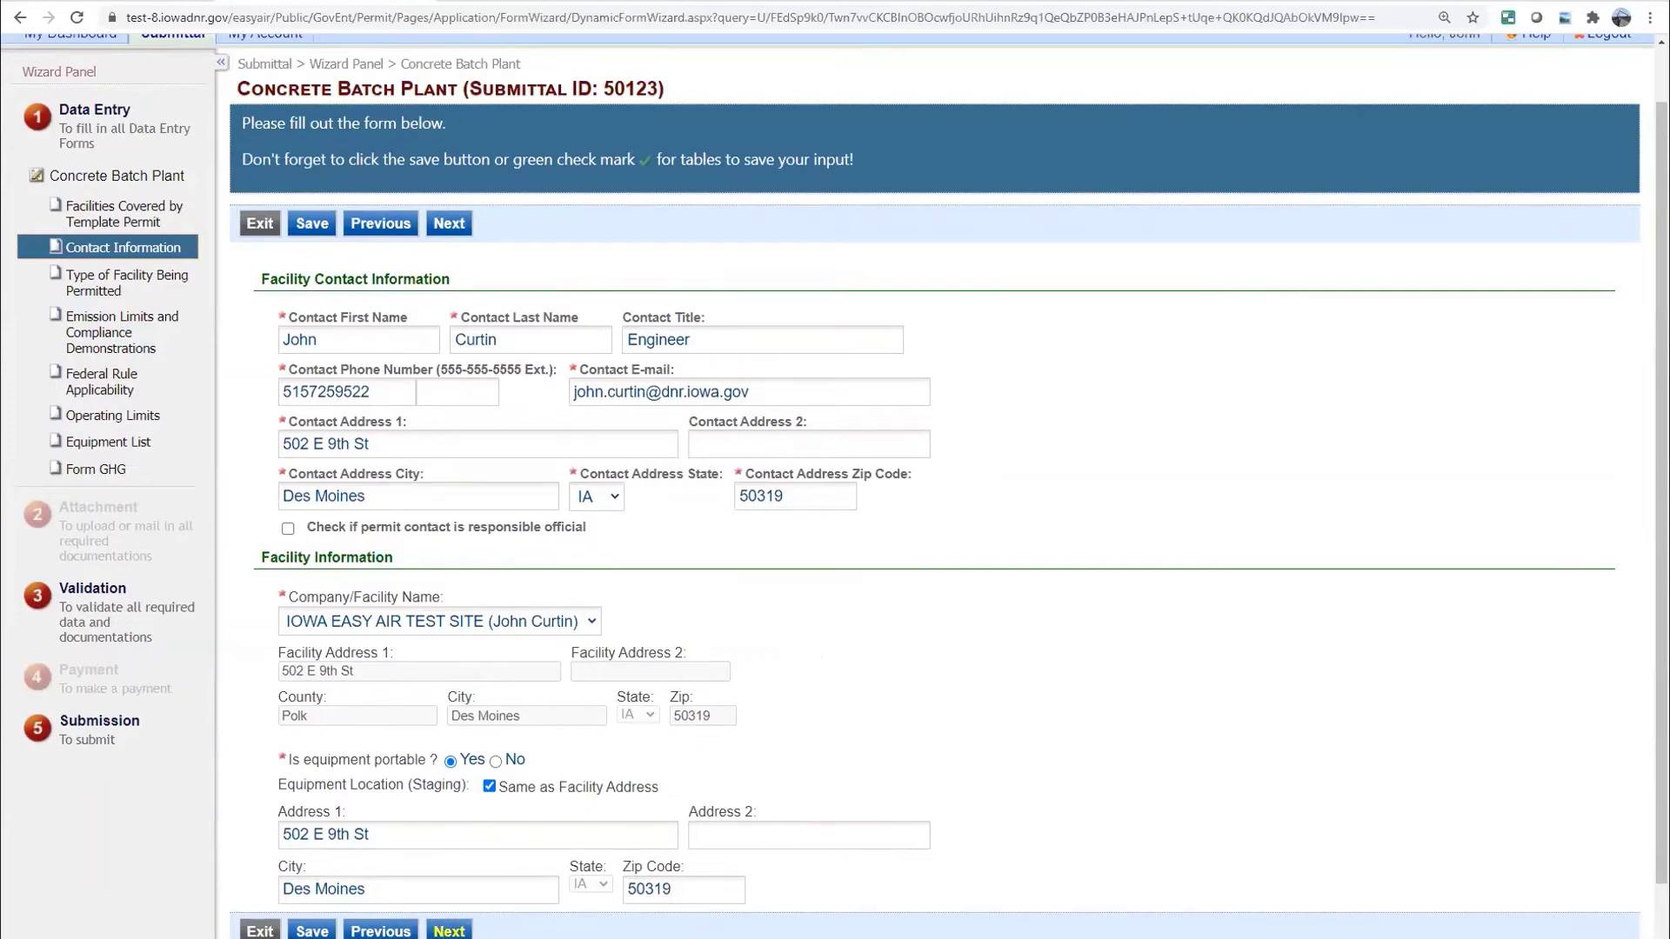
Save the contact information and continue to the facility type page
click(312, 932)
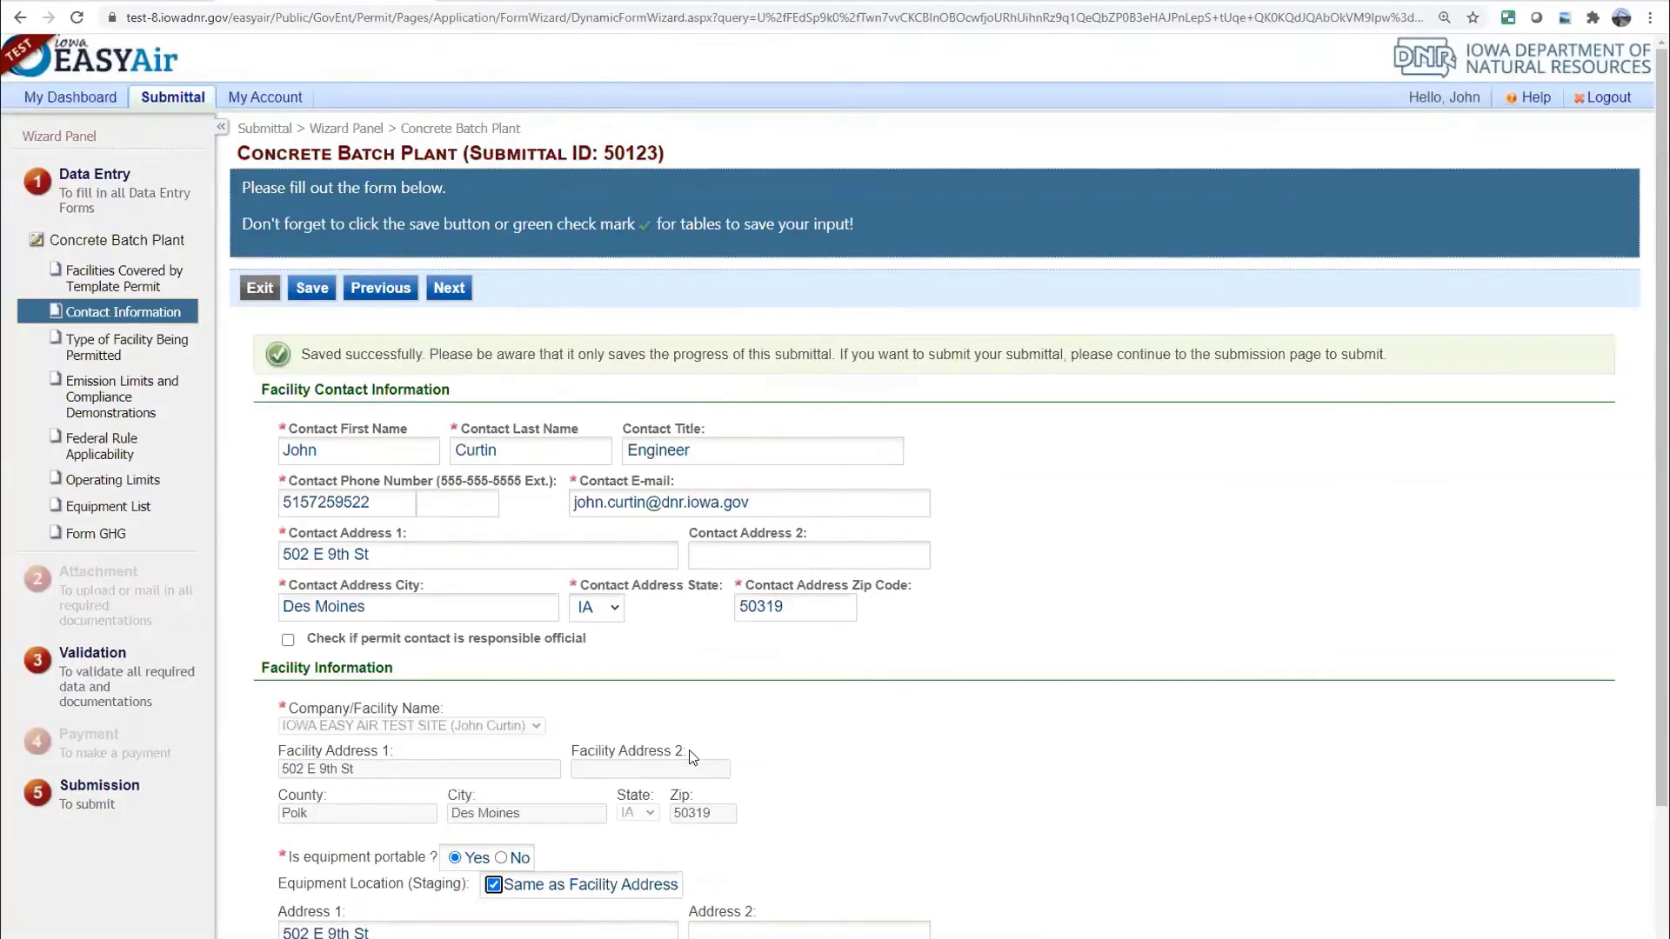
scroll(682, 748, down, 2)
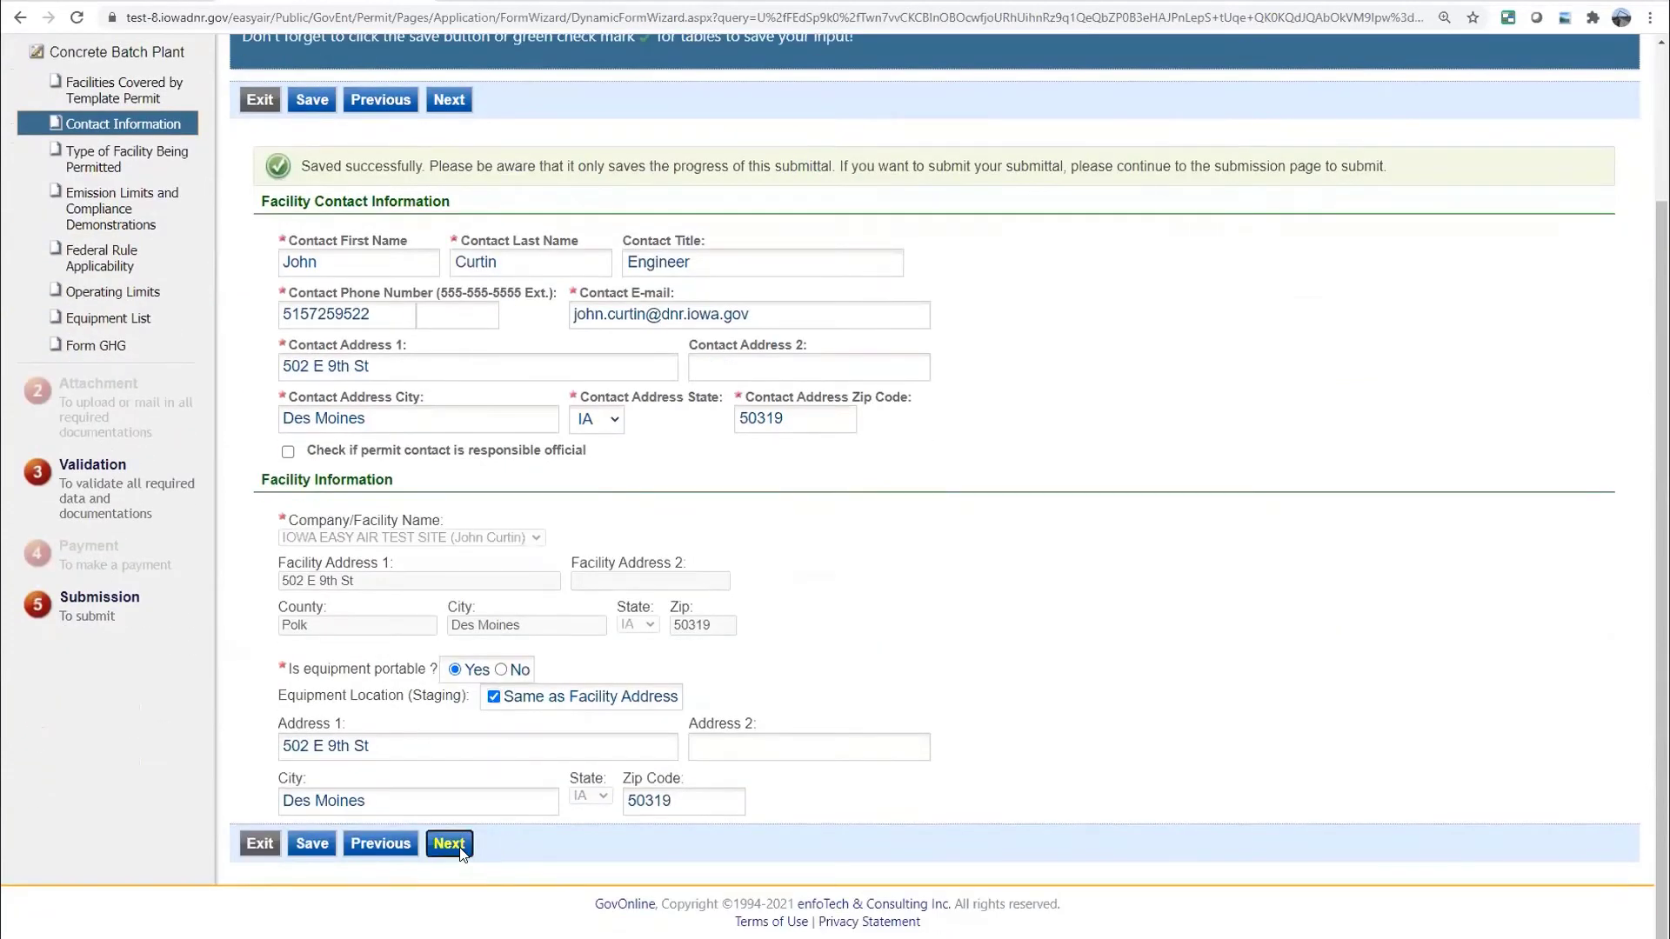
click(450, 843)
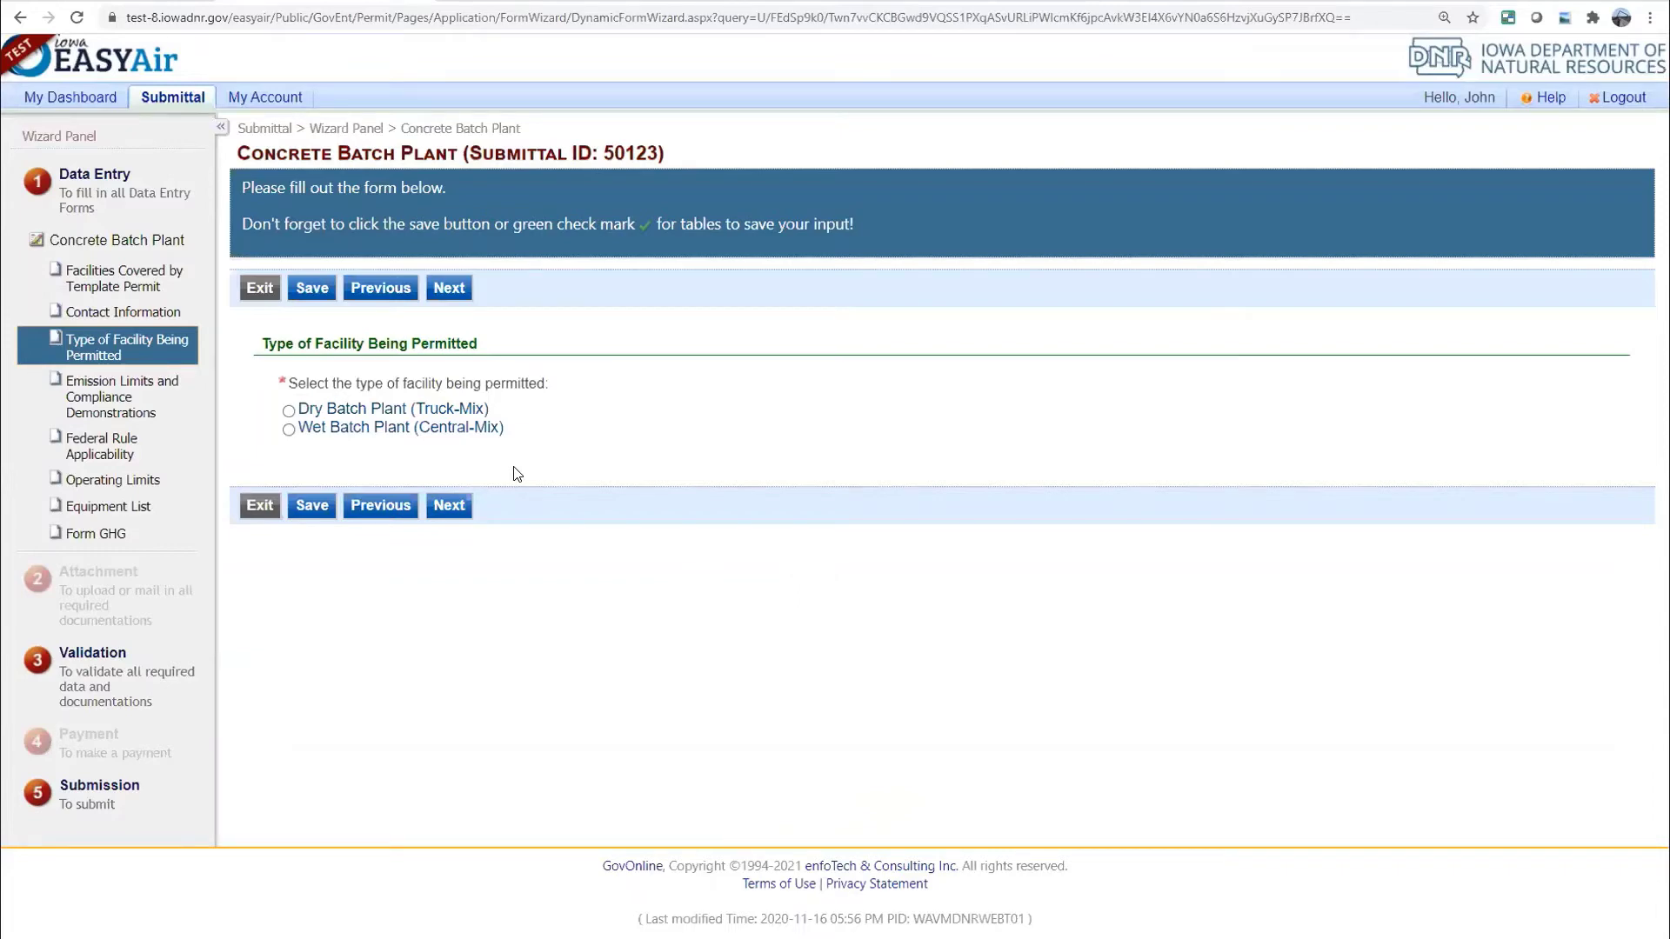
Choose Dry Batch Plant (Truck-Mix) with the 20–37 ft baghouse stack option and save
click(289, 410)
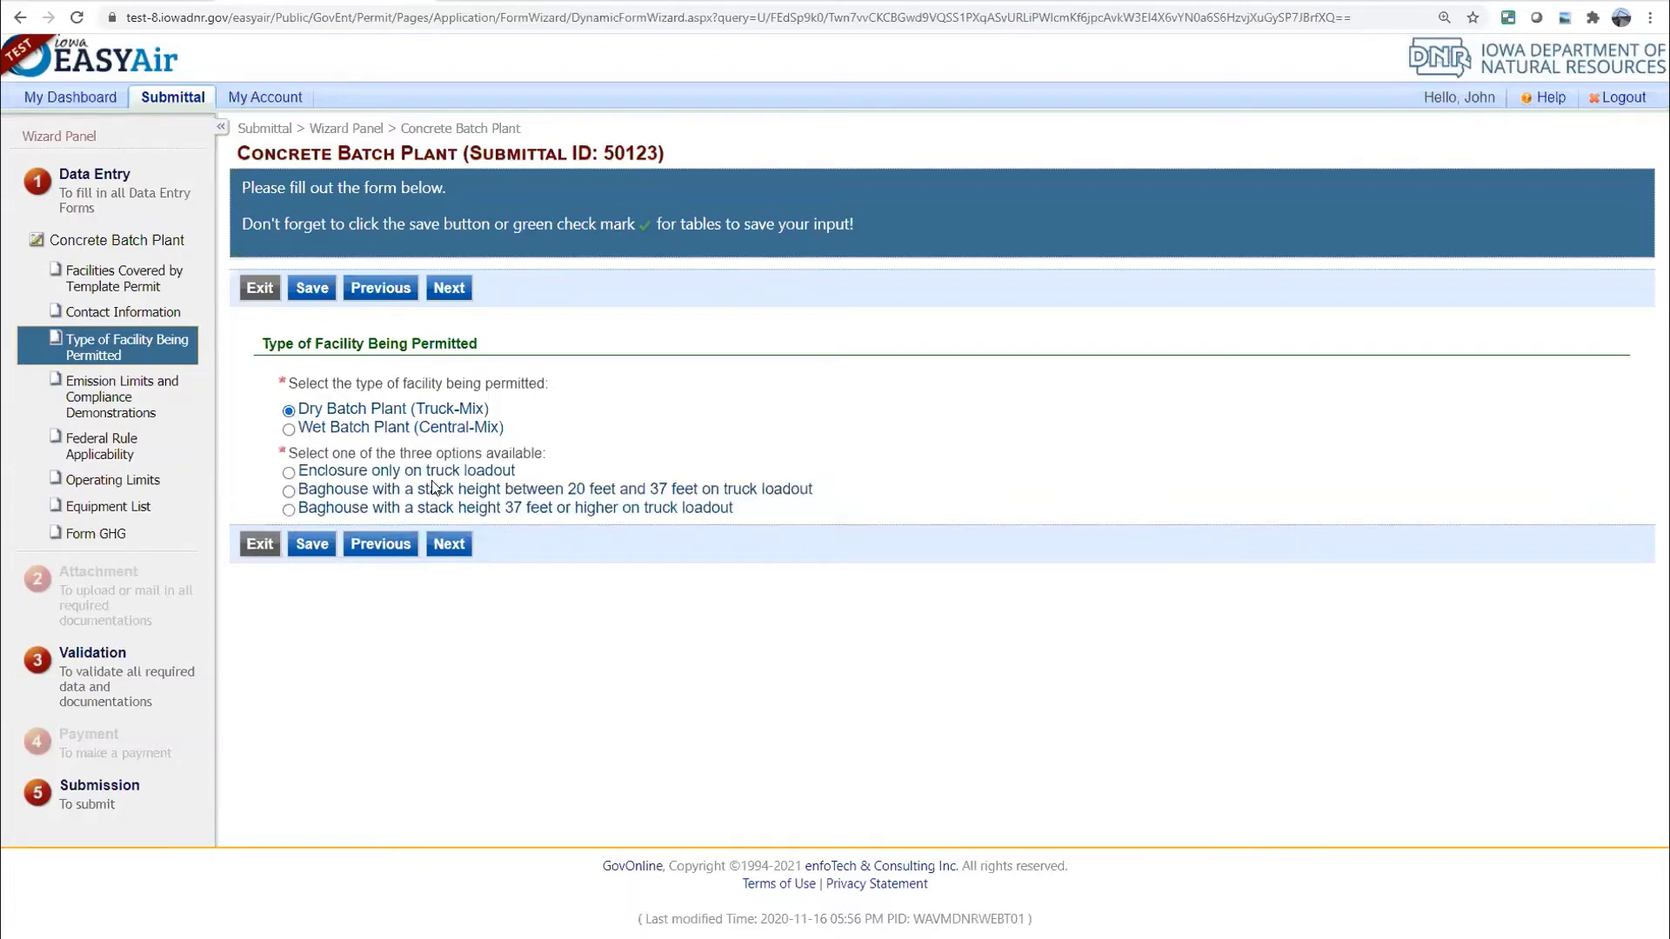
click(289, 491)
click(311, 550)
Move to the emission limits page and attempt to advance without acknowledging it
click(452, 596)
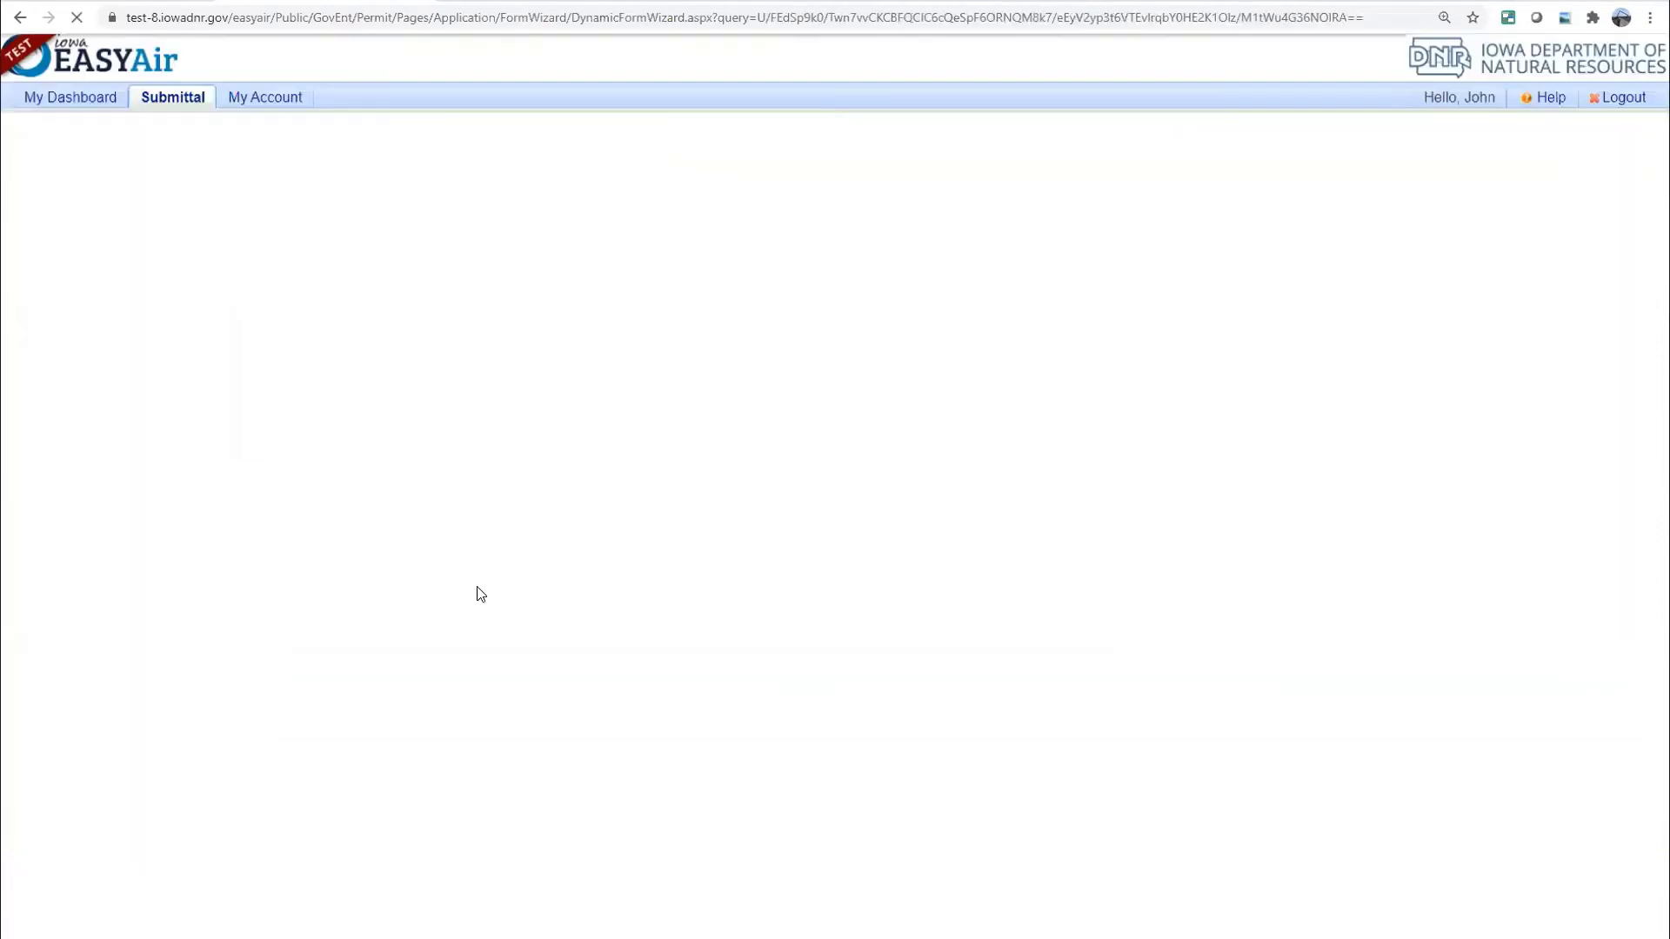
scroll(550, 587, down, 4)
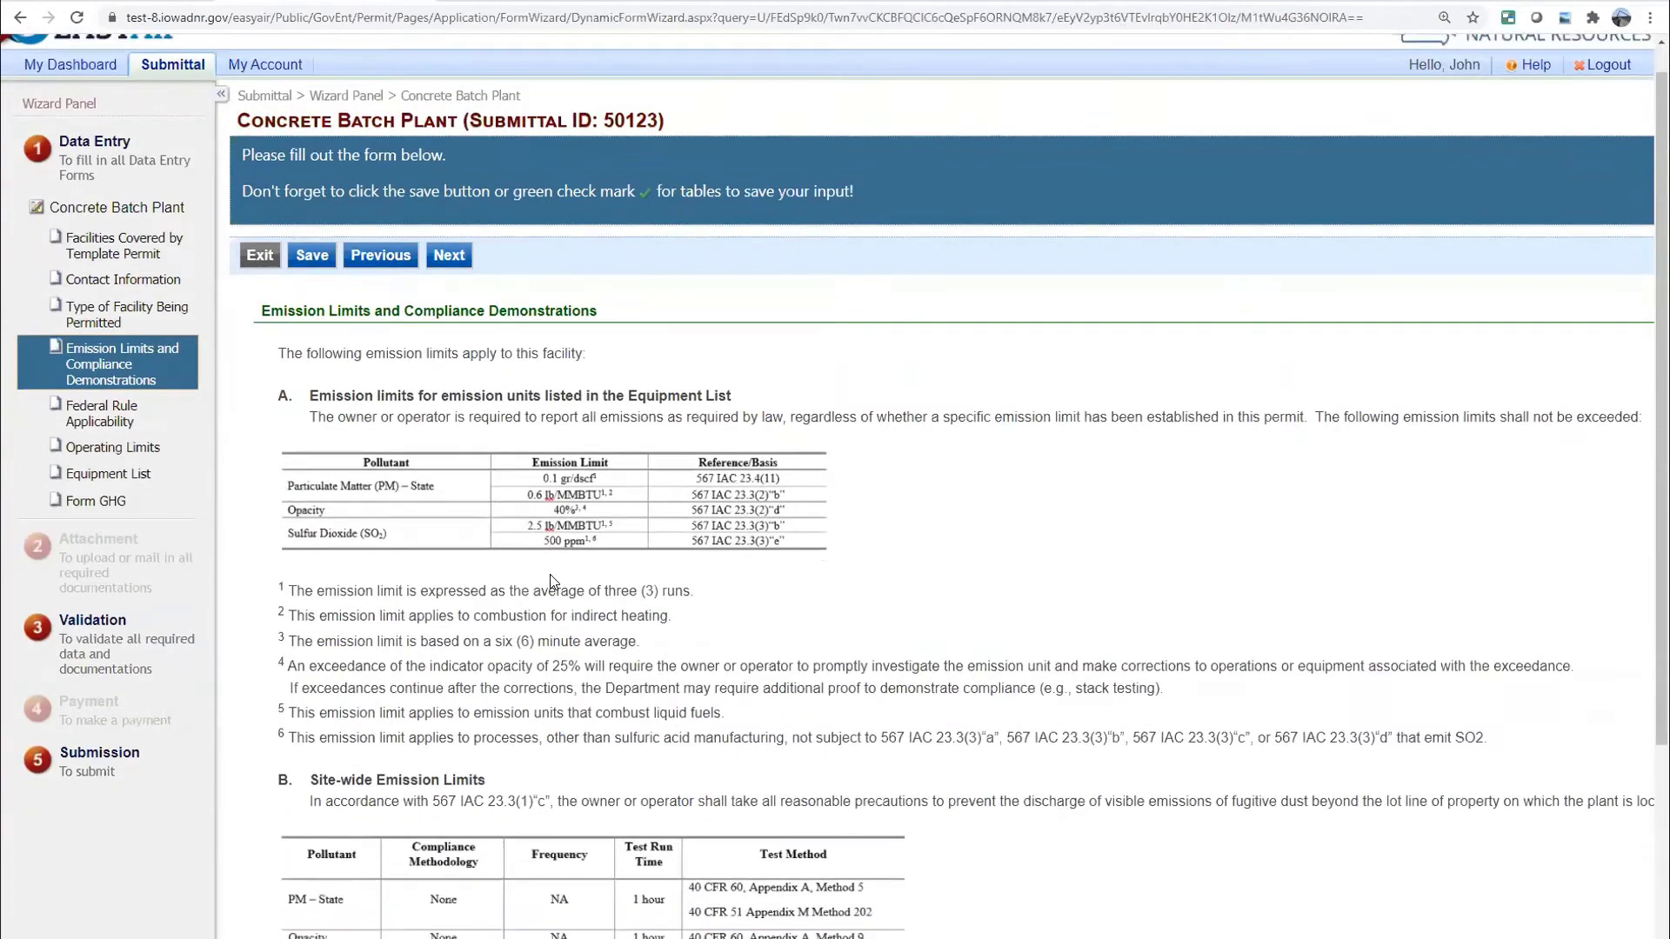
scroll(592, 567, up, 2)
scroll(592, 567, up, 2)
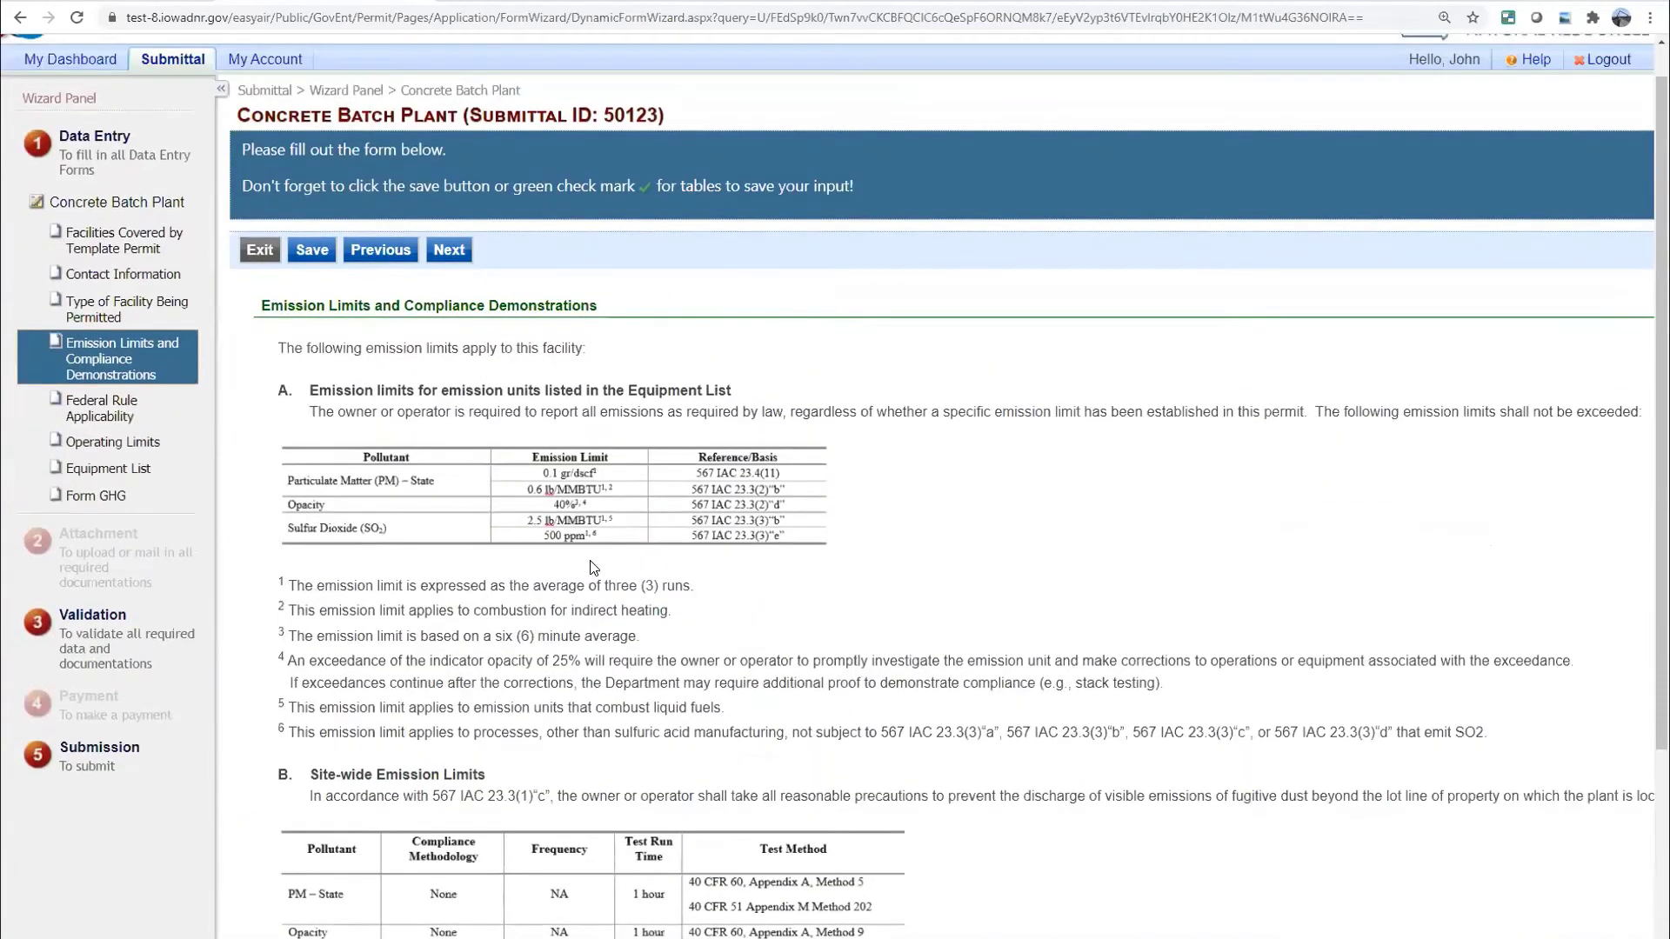
scroll(585, 561, down, 2)
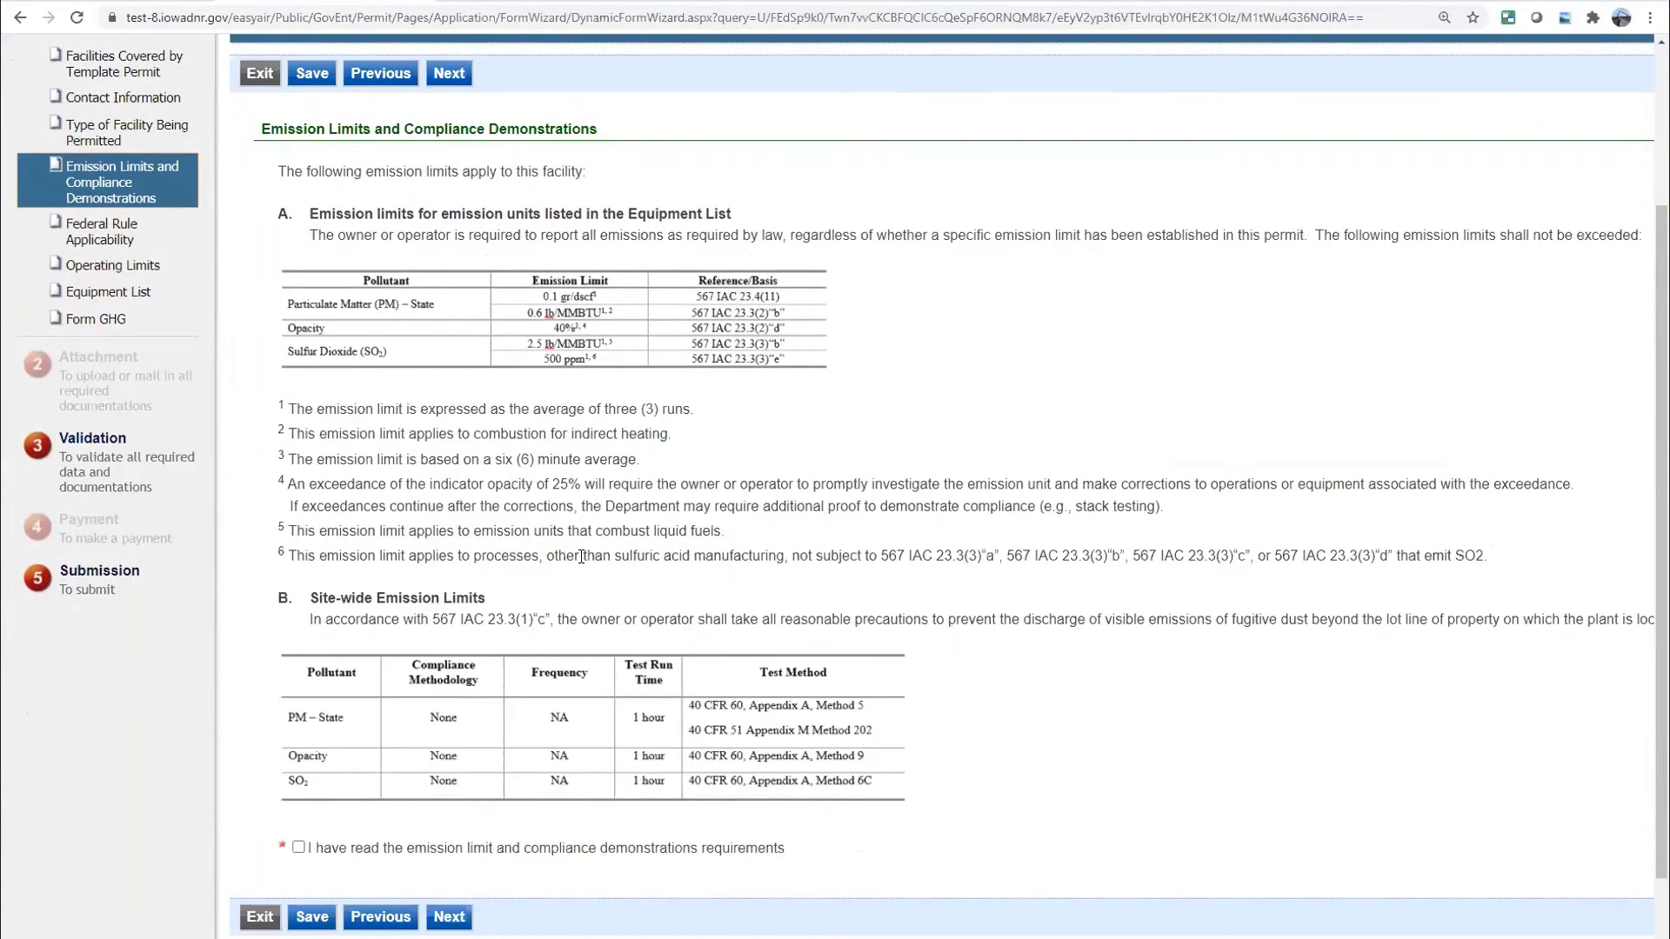
click(450, 918)
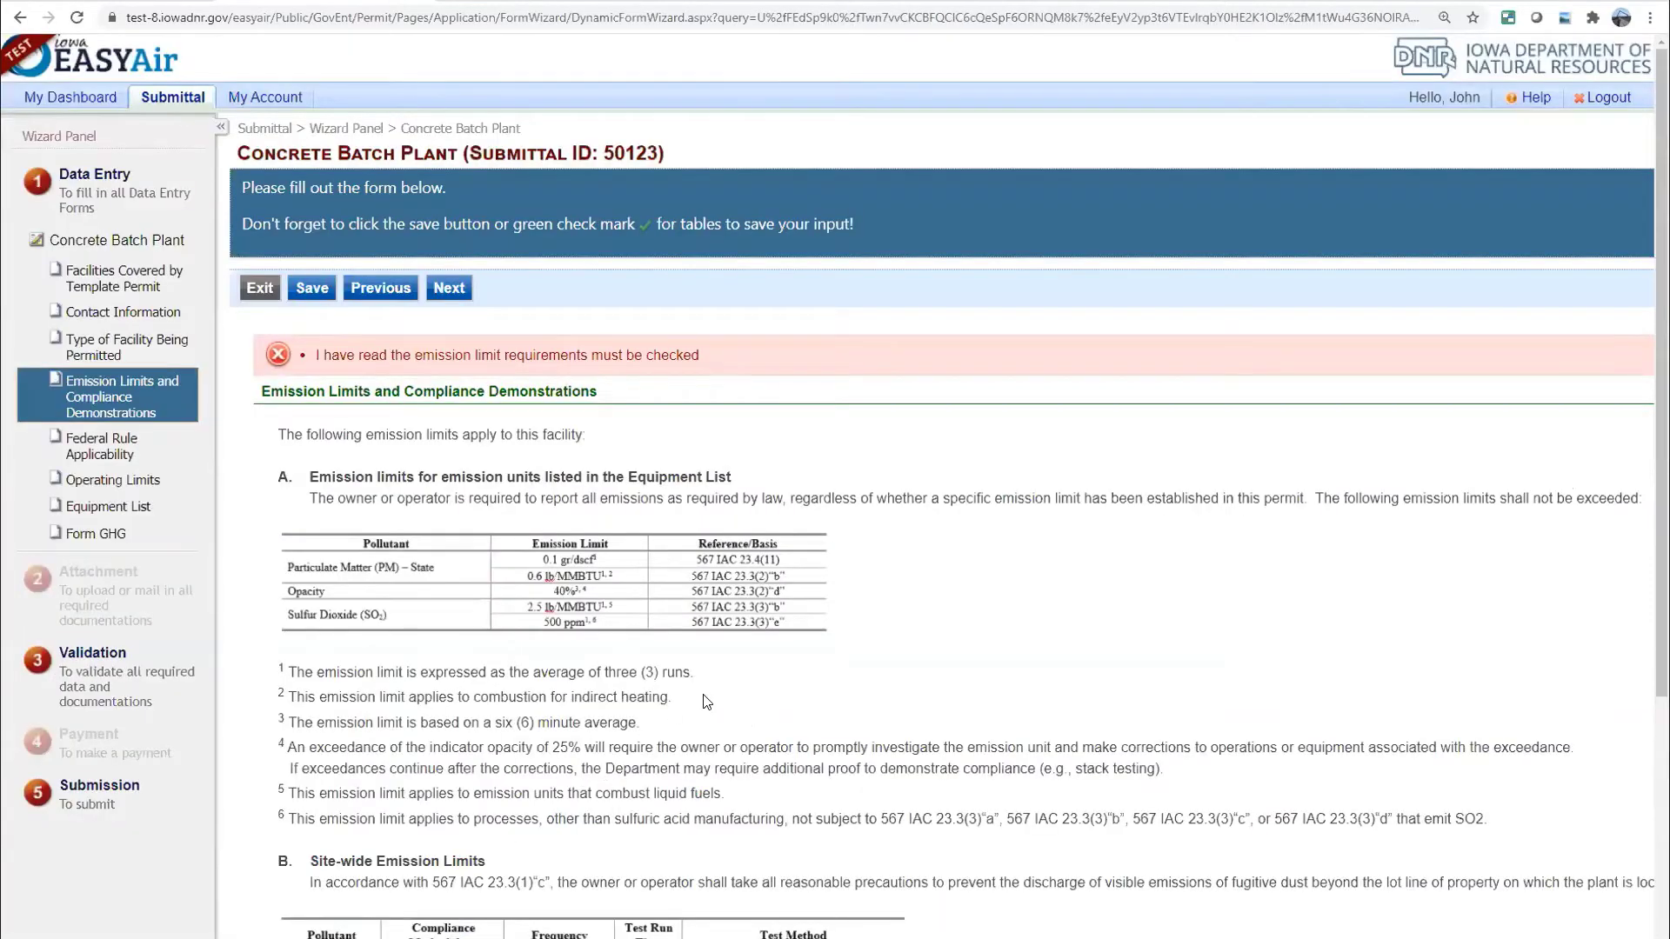
Acknowledge the emission limit and compliance requirements and continue to Federal Rule Applicability
scroll(706, 701, down, 3)
scroll(703, 694, down, 1)
scroll(703, 694, up, 2)
scroll(703, 694, down, 2)
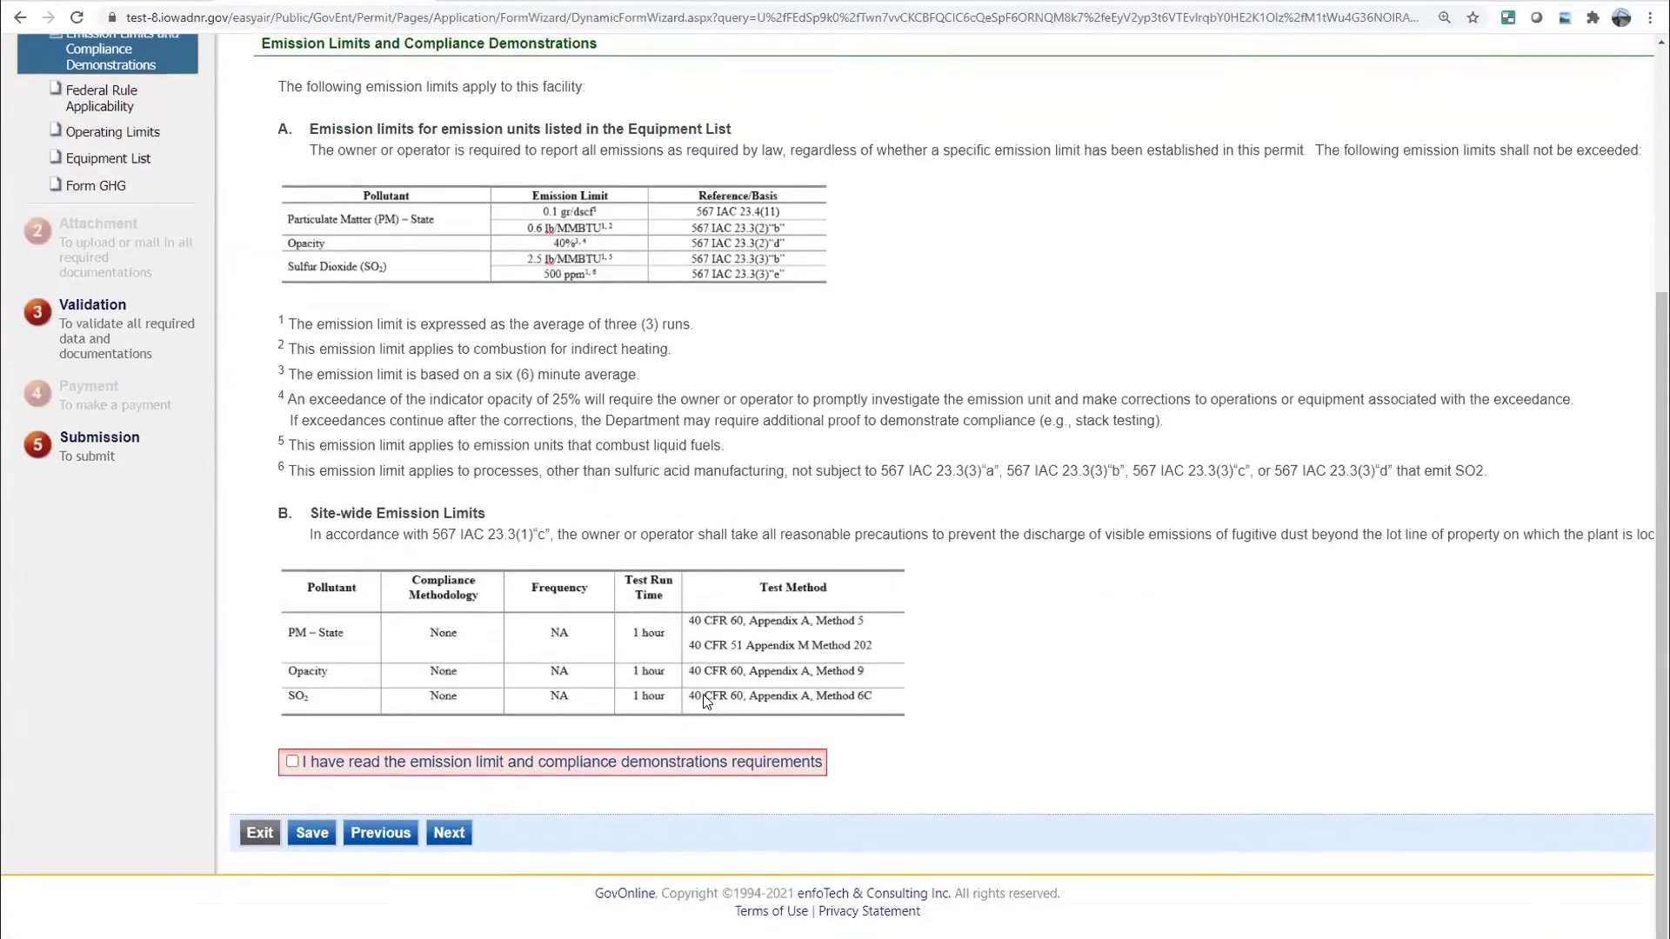
click(293, 757)
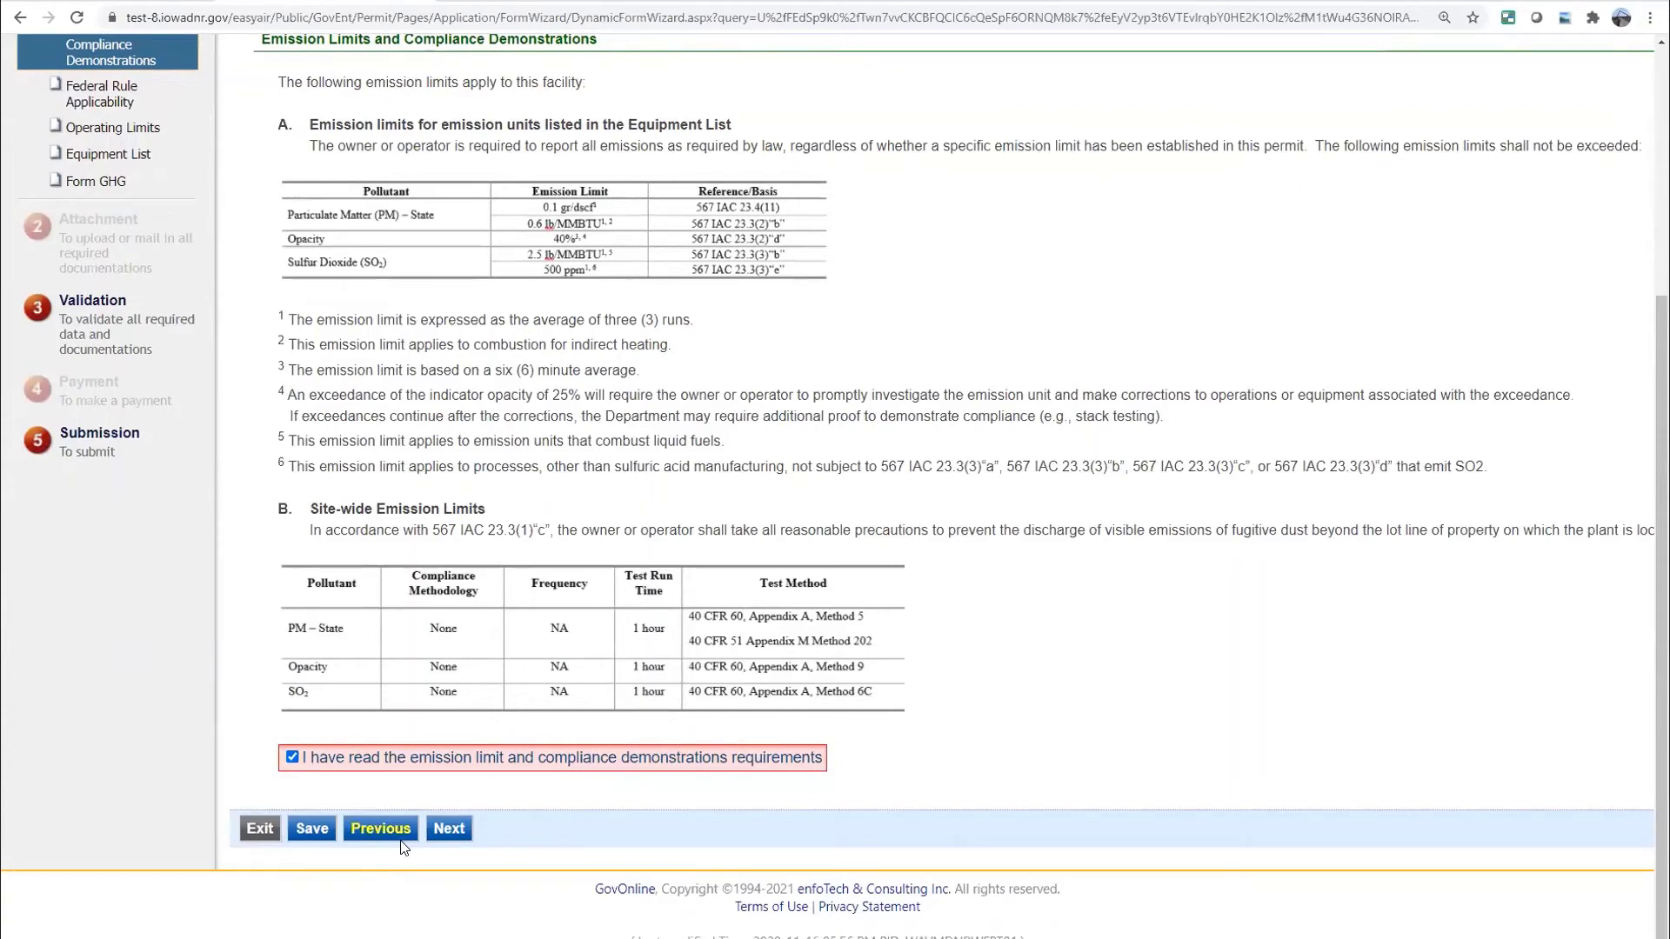
click(456, 830)
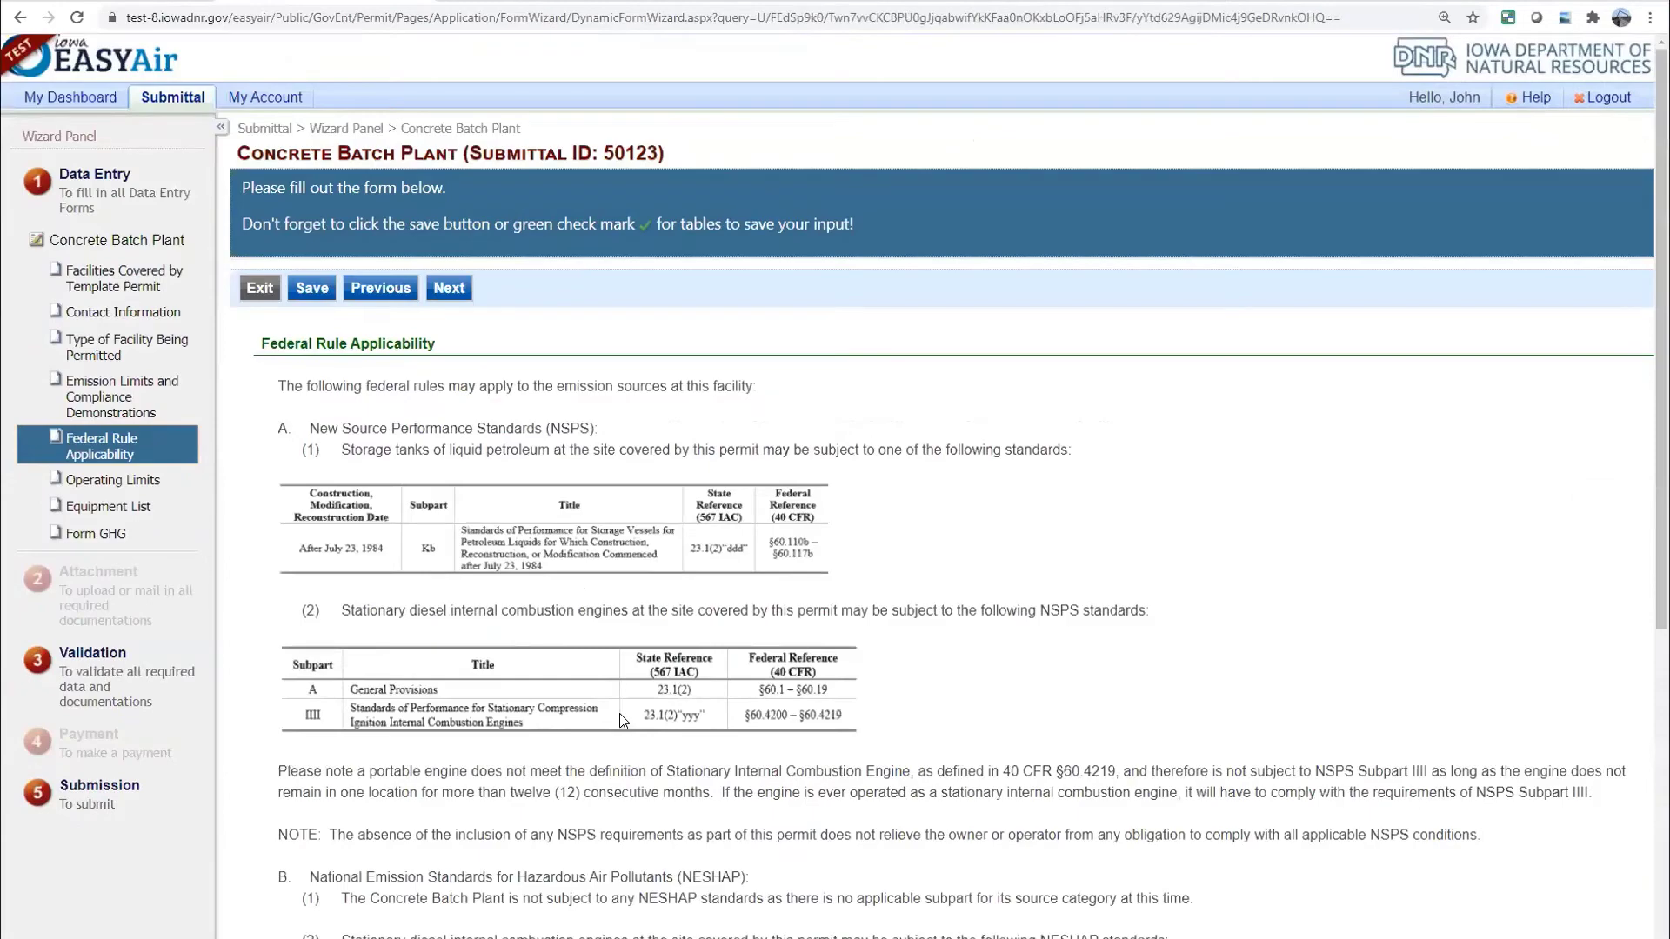
Tick 'I have read the federal rule applicability requirements' and continue to Operating Limits
scroll(620, 720, down, 1)
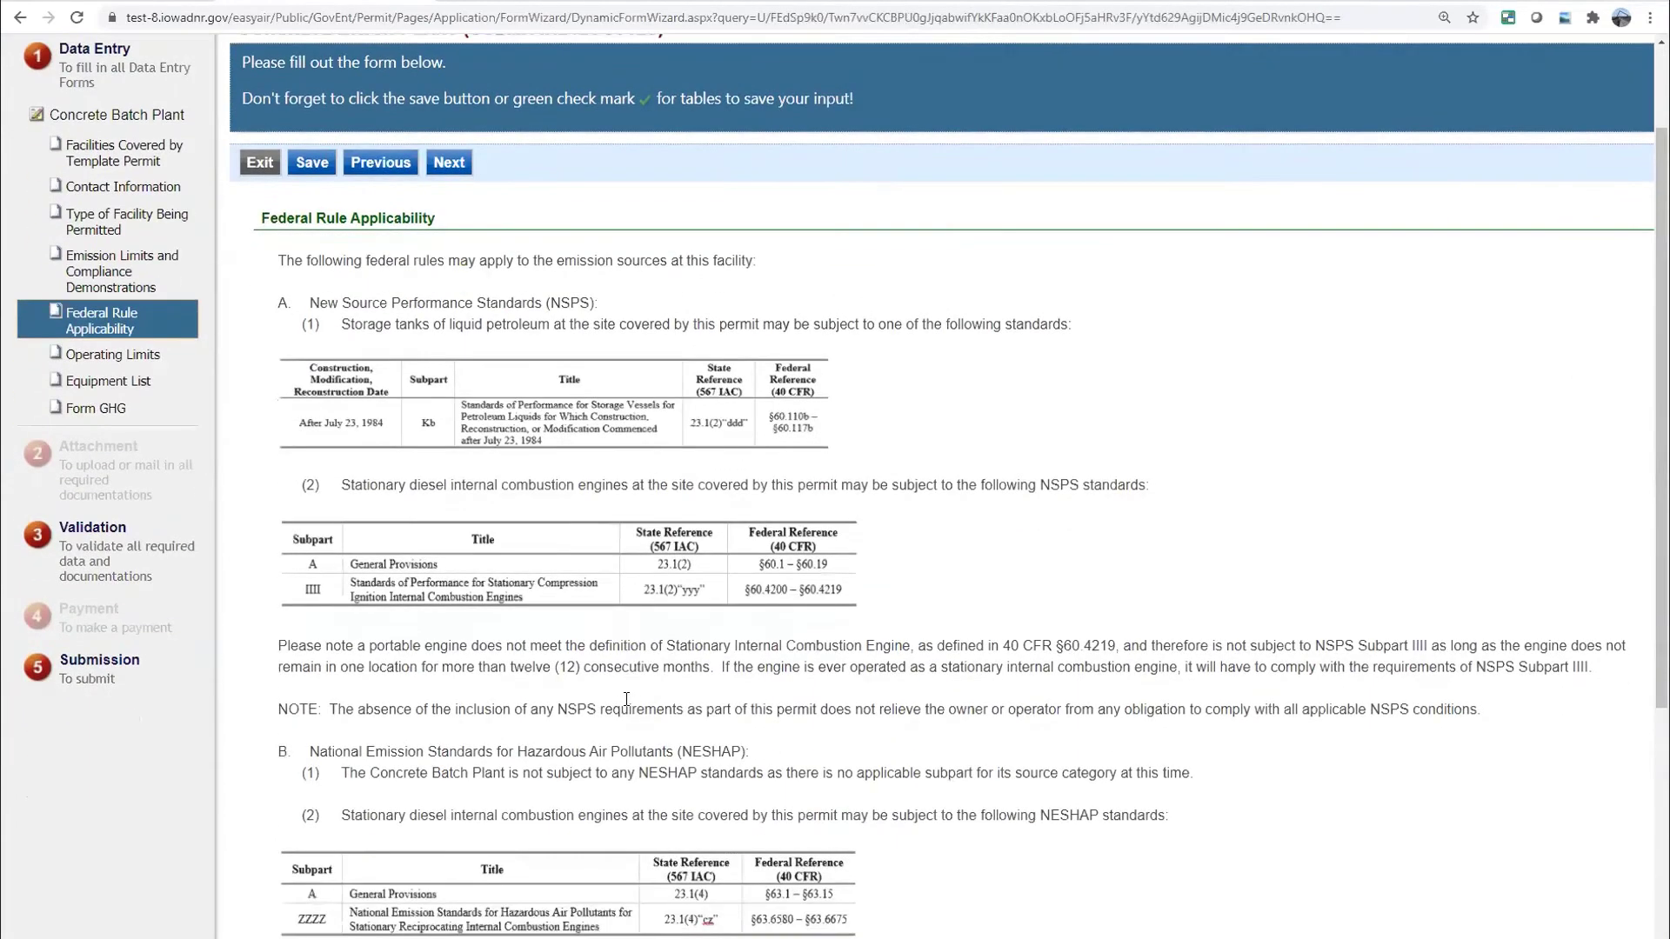
scroll(626, 698, down, 3)
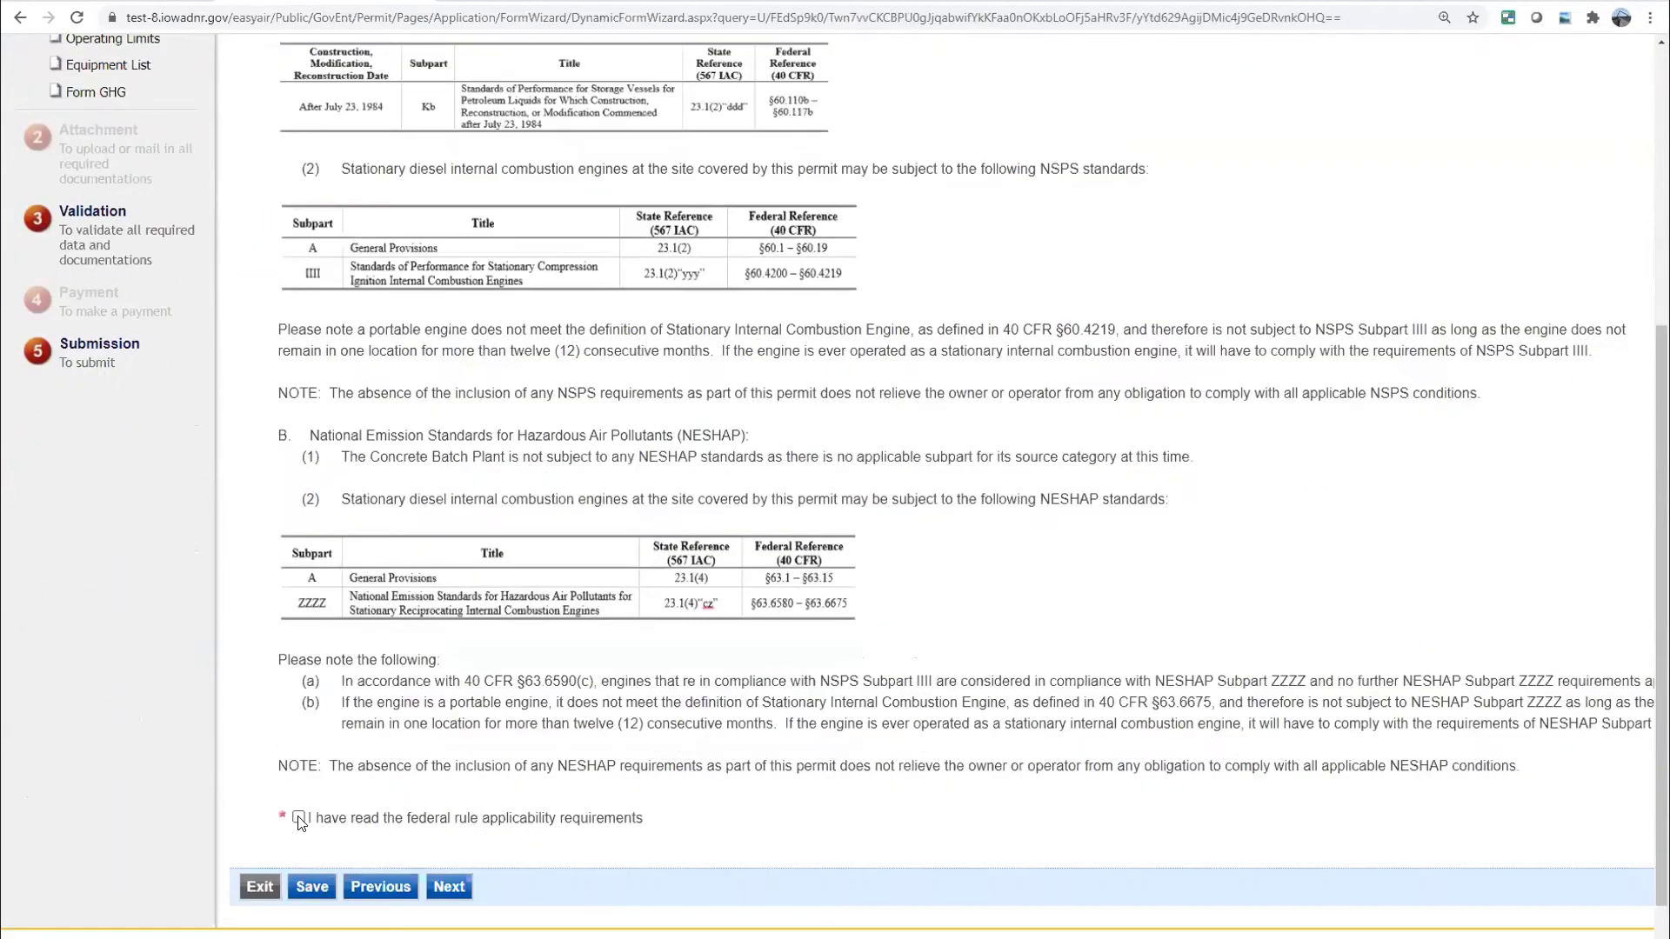
click(299, 818)
click(449, 886)
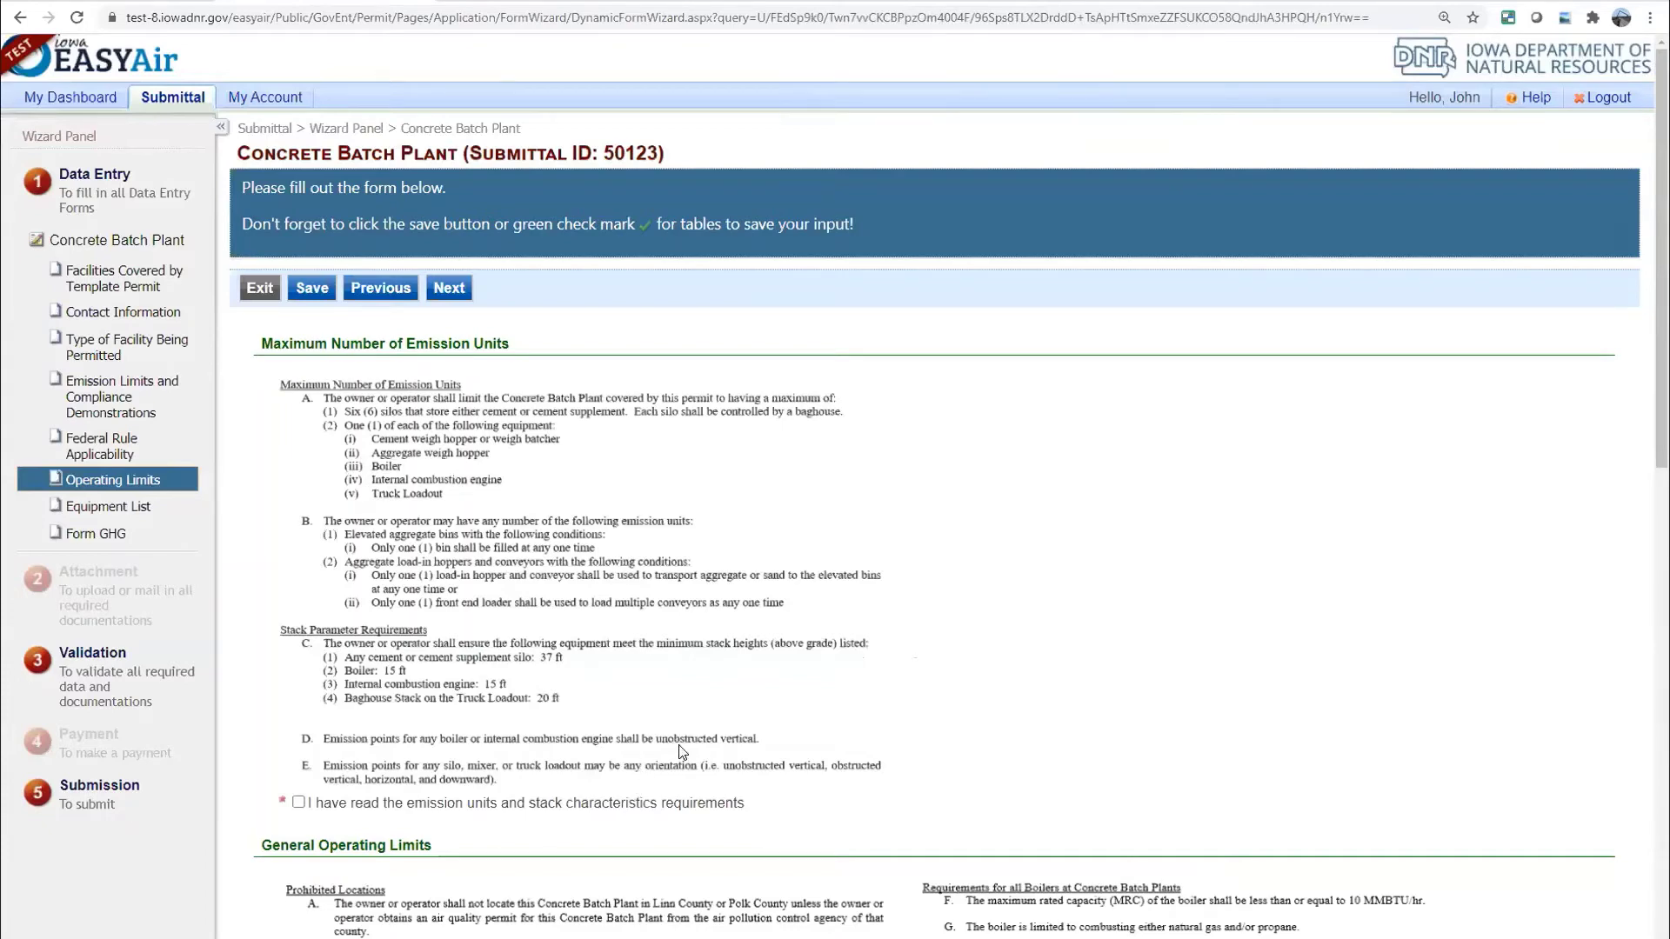
Acknowledge the emission units/stack and general operating limits requirements
scroll(683, 752, down, 1)
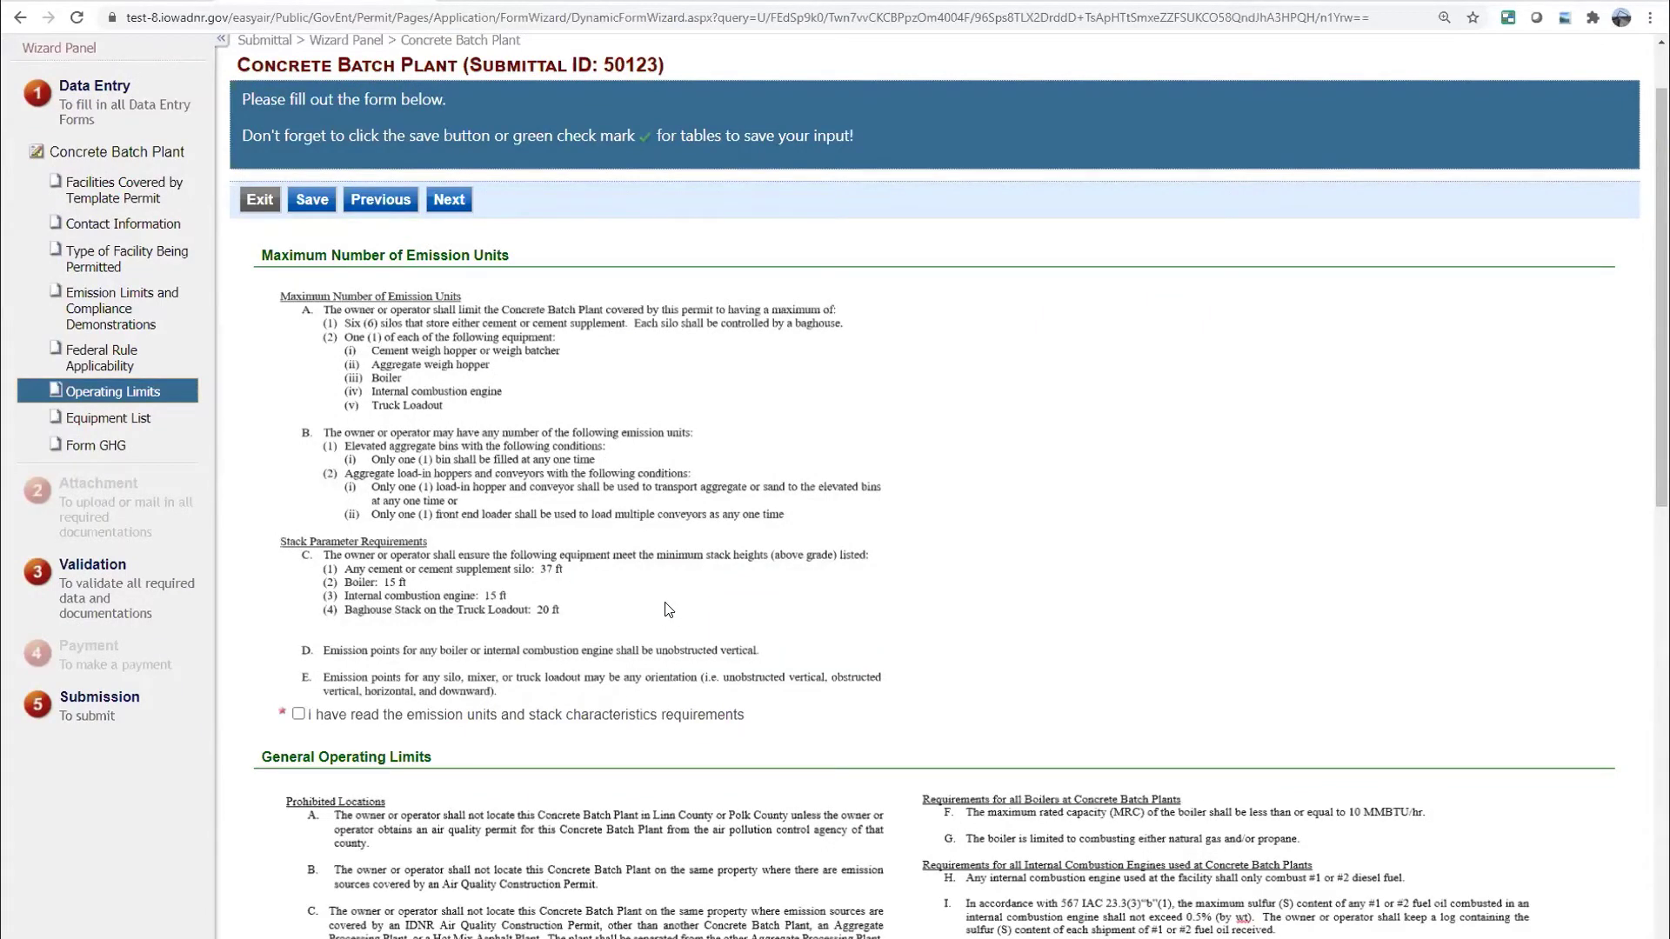
scroll(653, 607, down, 3)
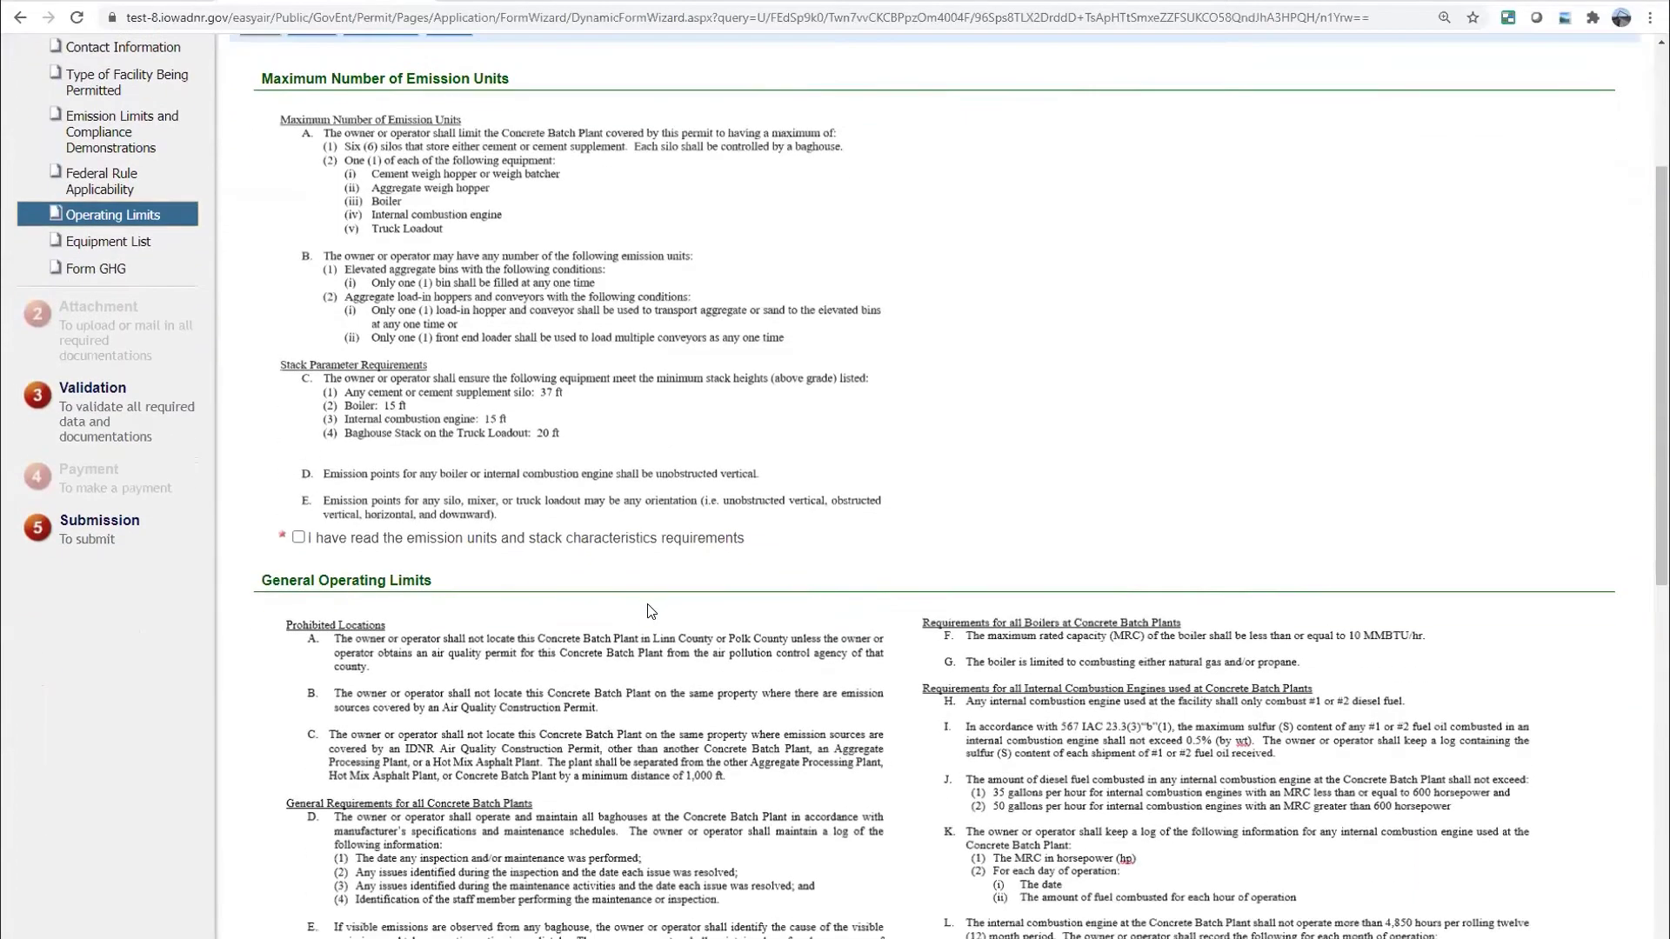
scroll(574, 544, down, 1)
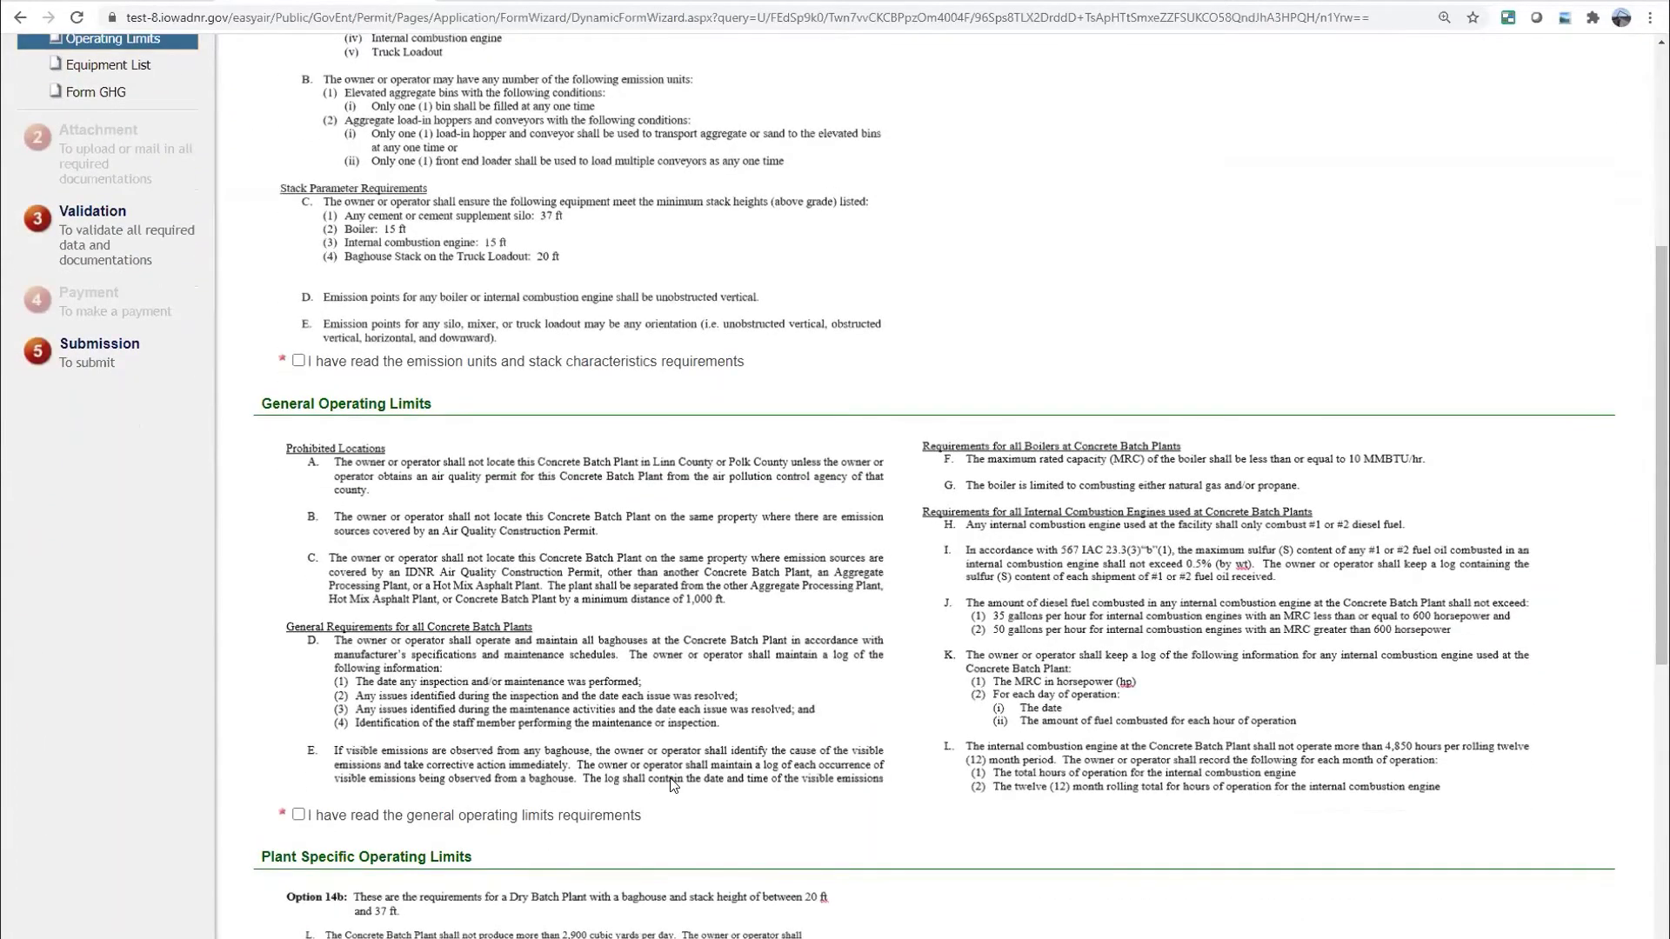
scroll(670, 785, down, 4)
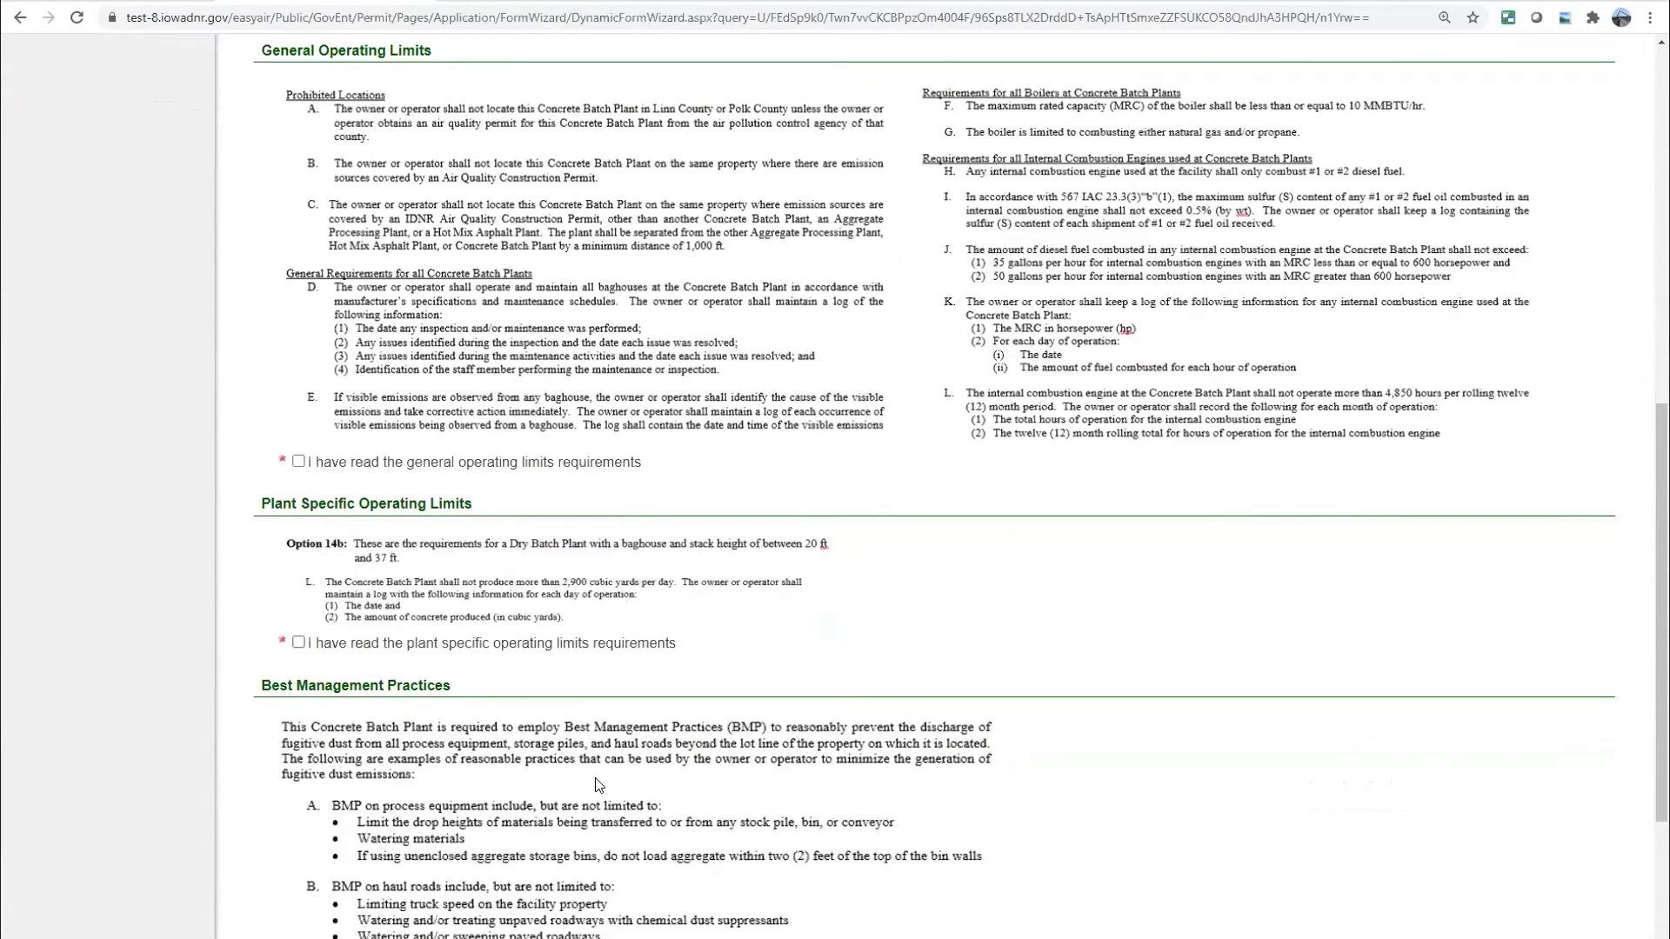
scroll(601, 783, down, 2)
scroll(596, 785, down, 1)
scroll(583, 761, up, 5)
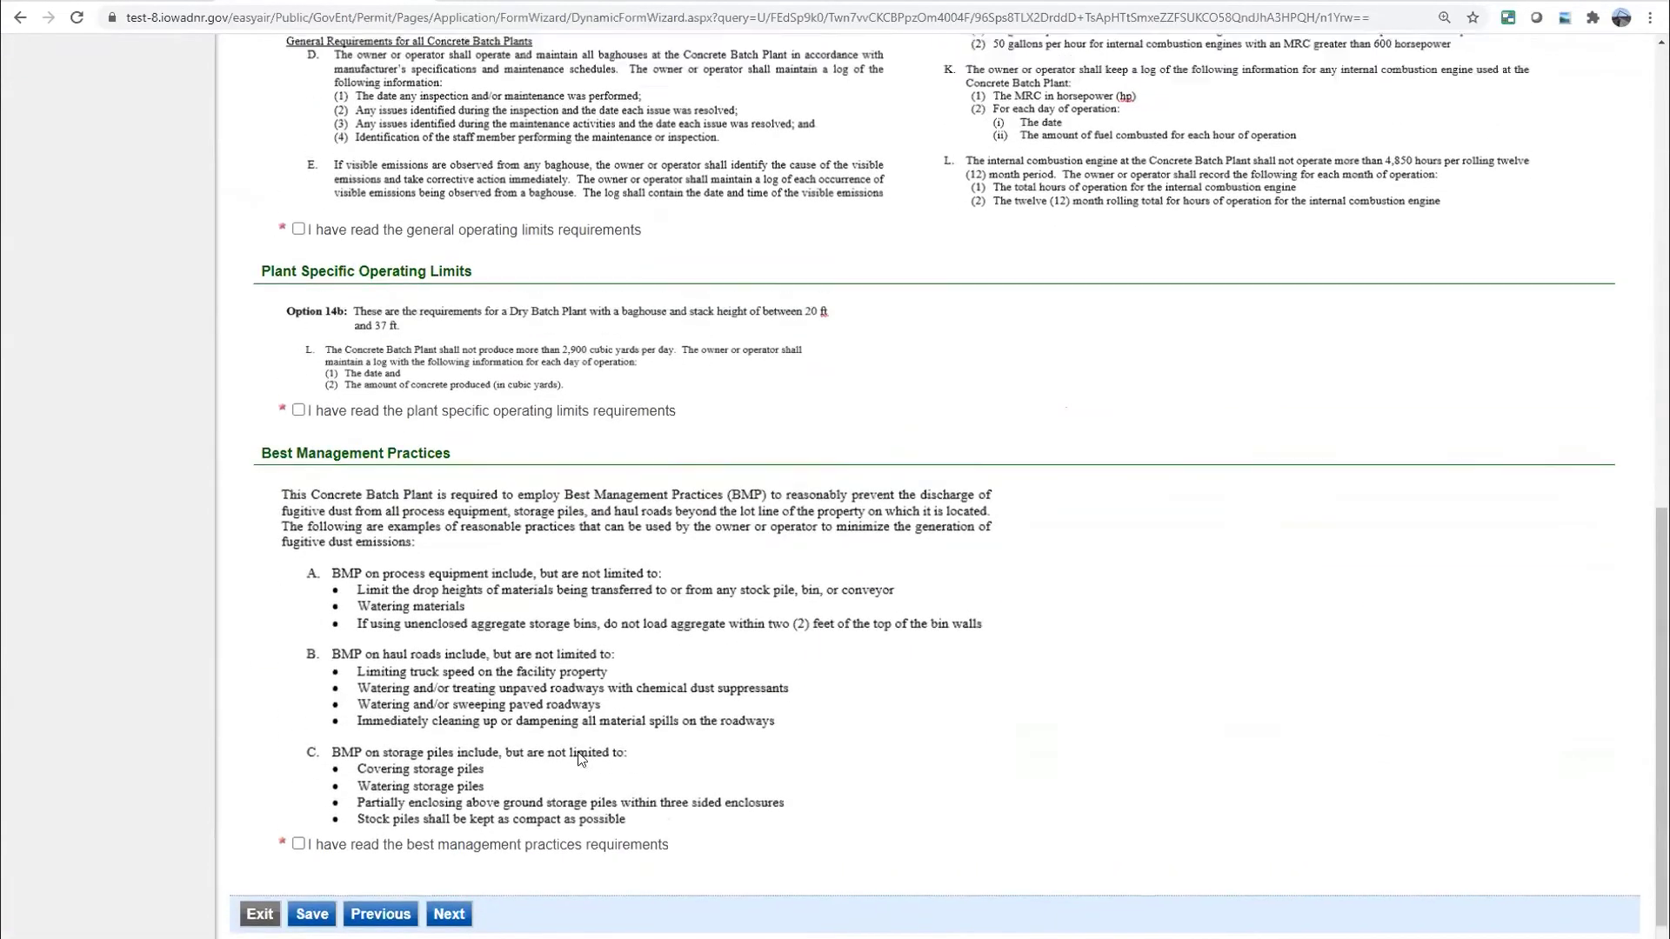
scroll(332, 531, up, 4)
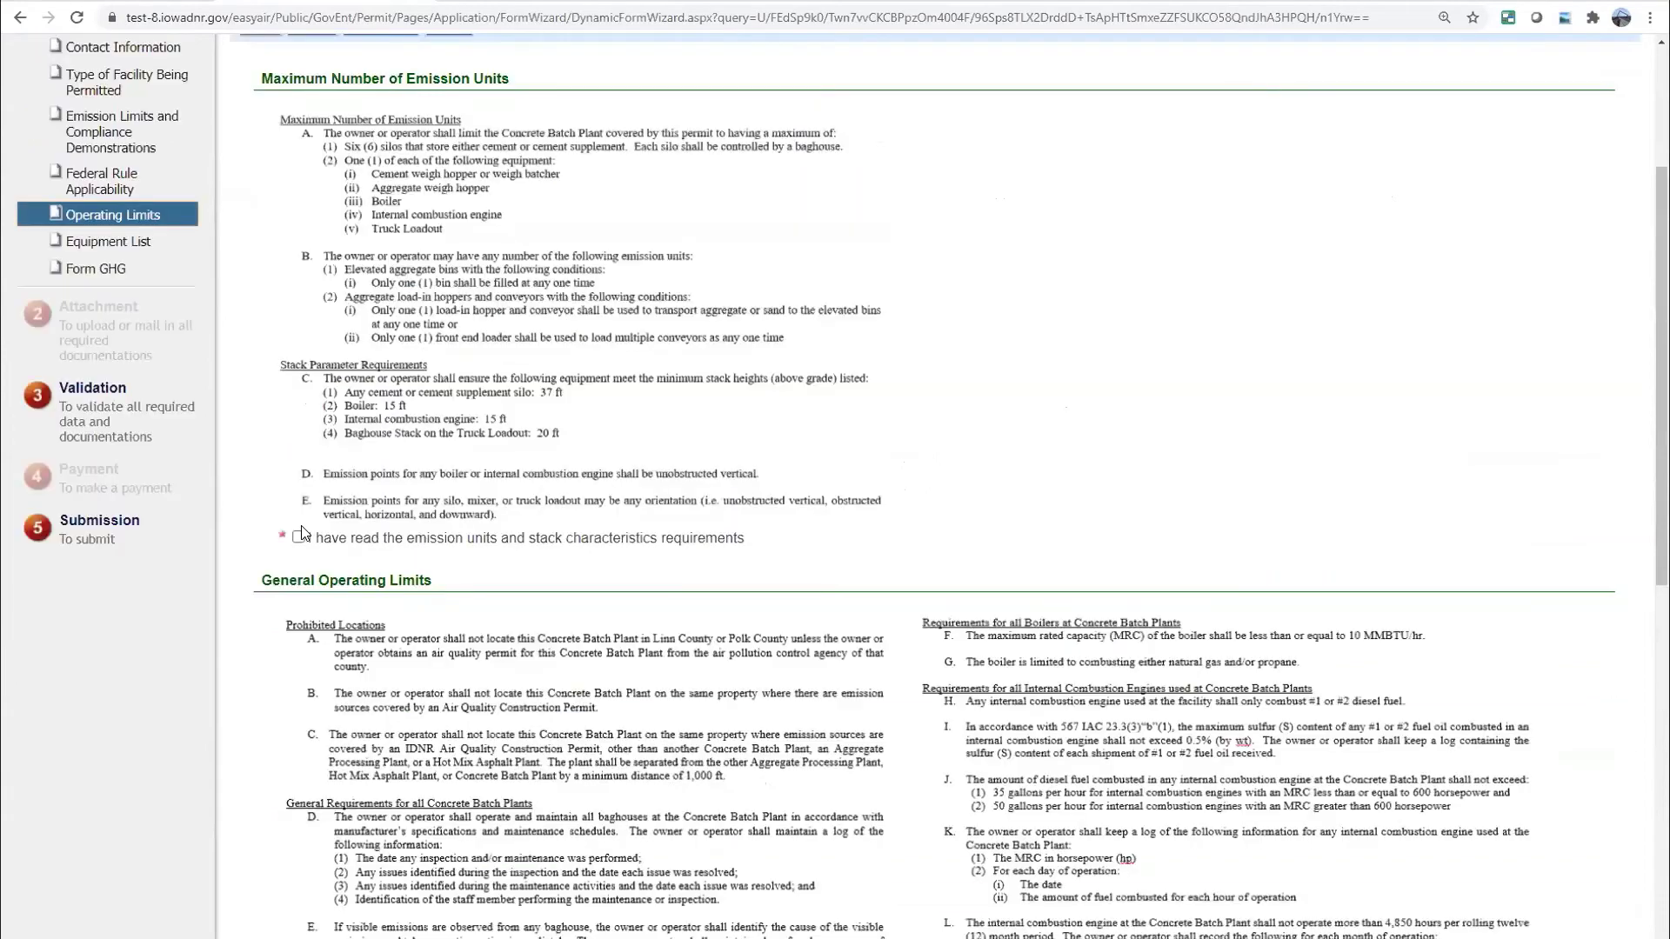
click(298, 537)
scroll(427, 661, down, 3)
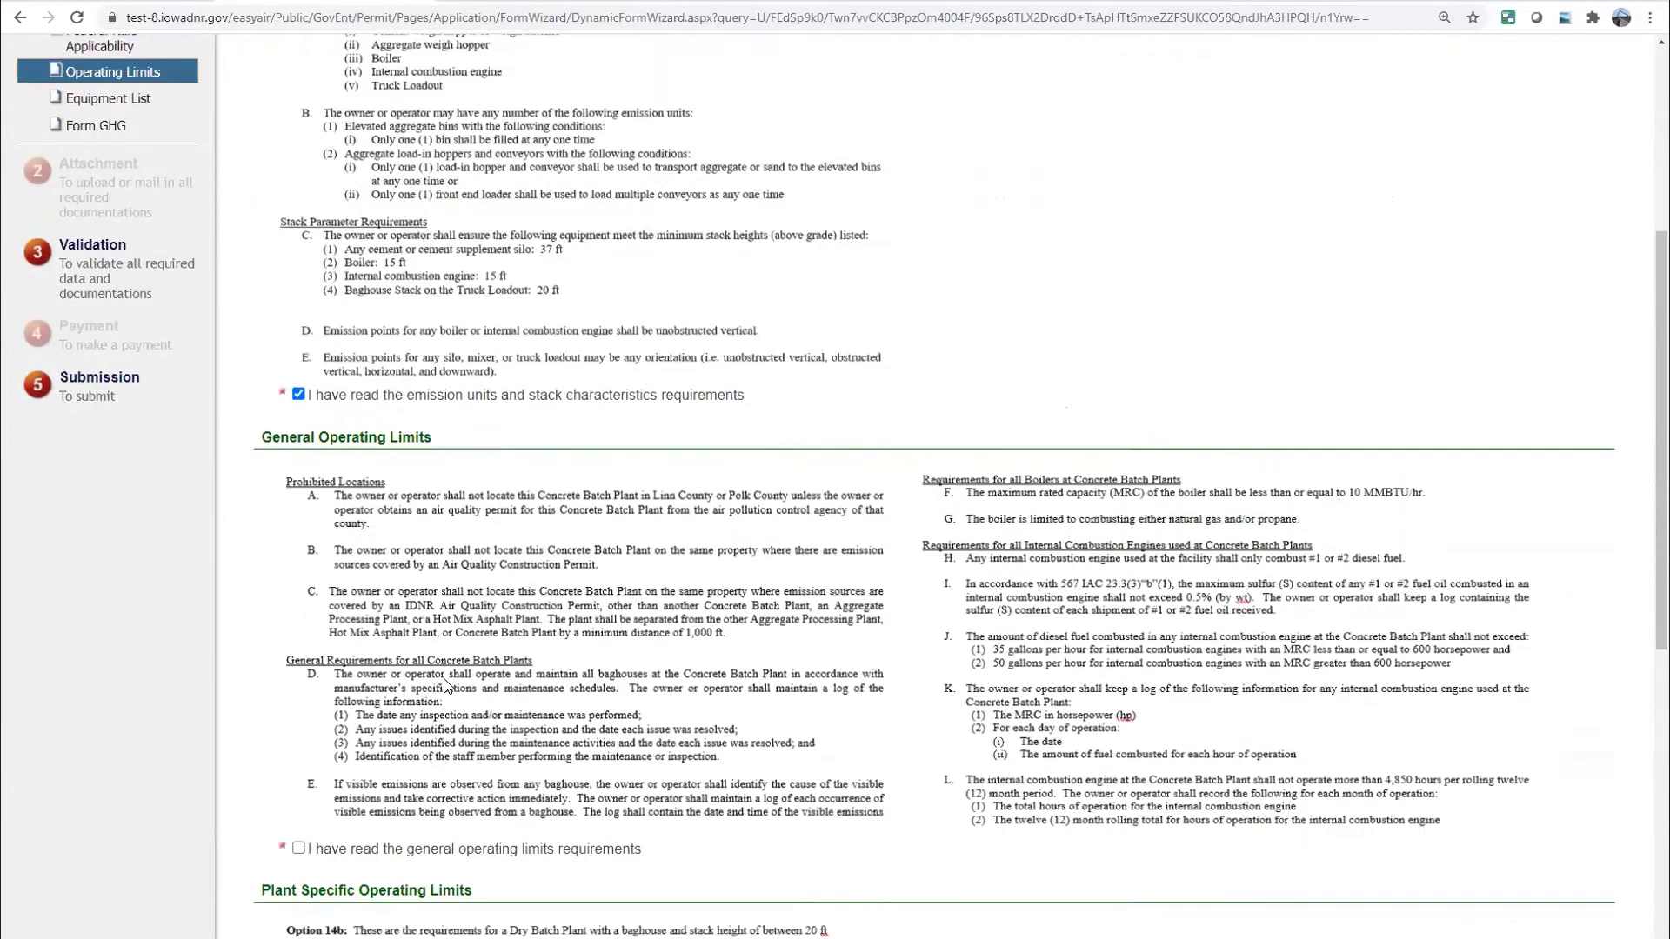
click(298, 727)
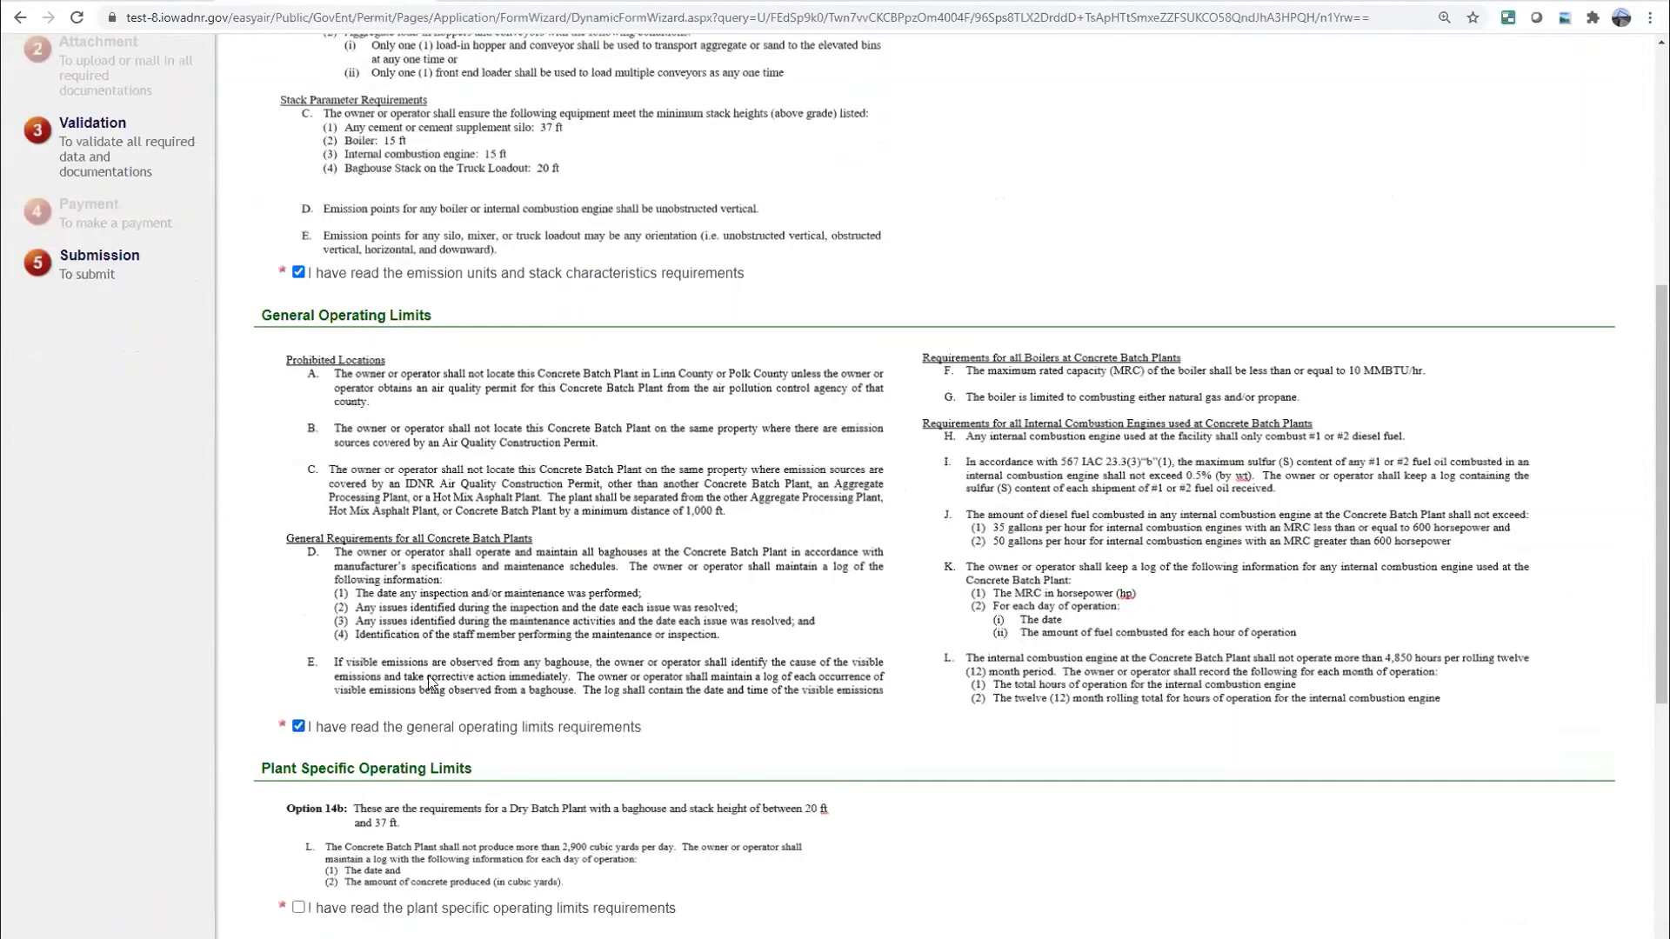
Acknowledge the plant-specific limits and best management practices, then continue to Equipment List
scroll(440, 682, down, 3)
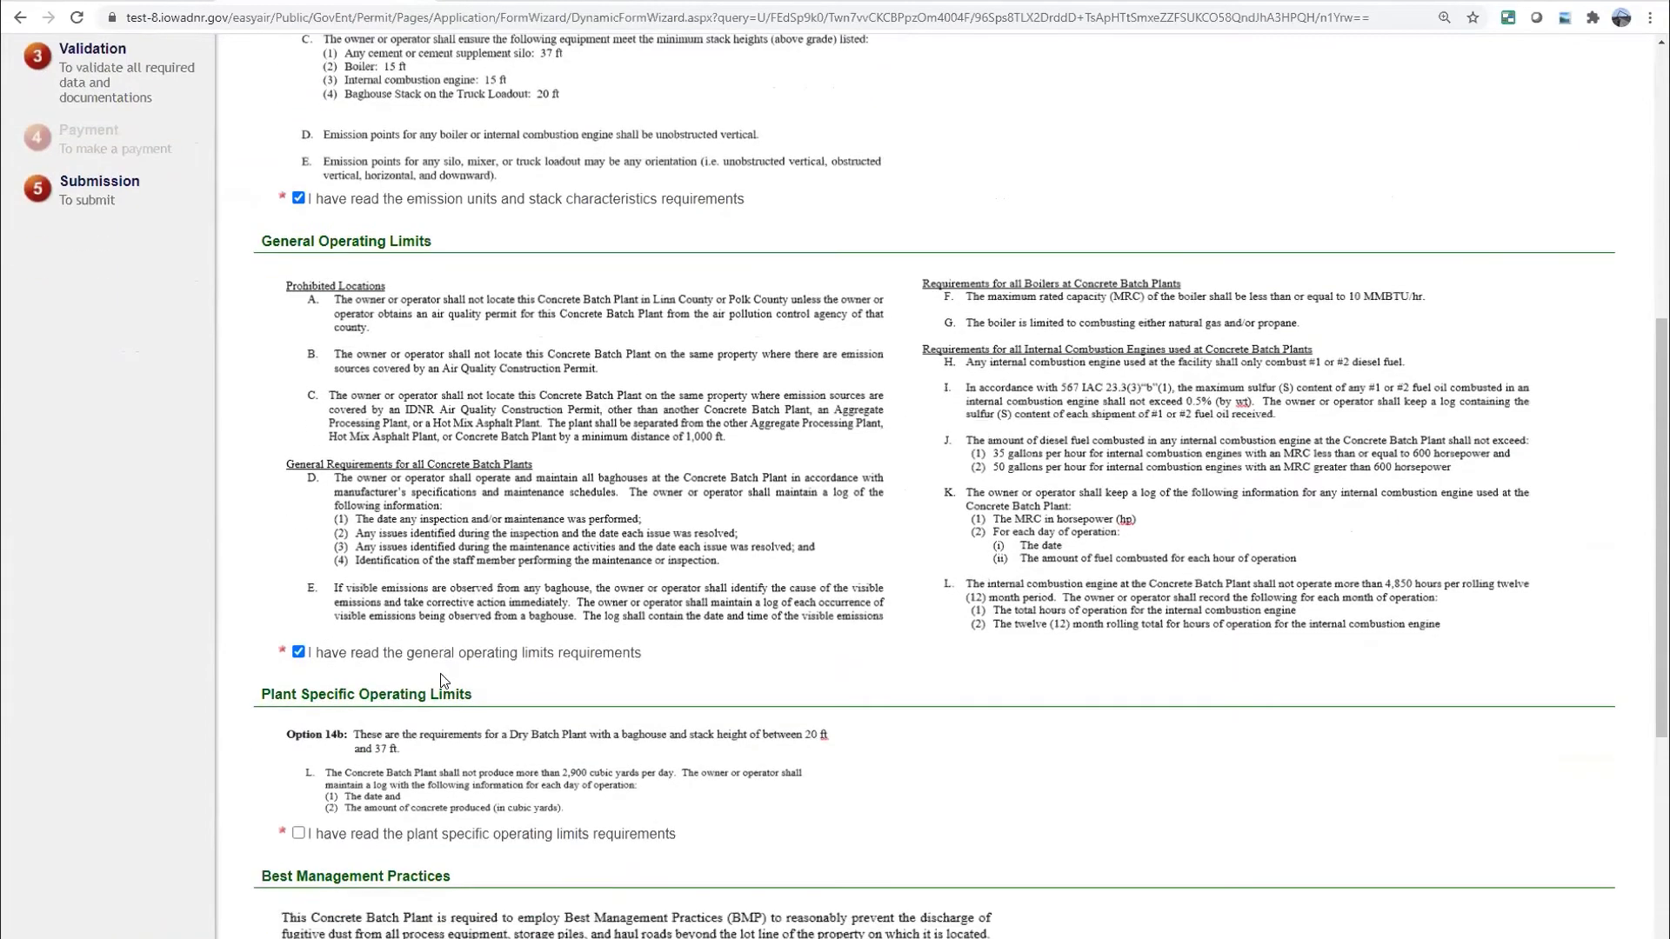
scroll(314, 652, down, 1)
click(298, 641)
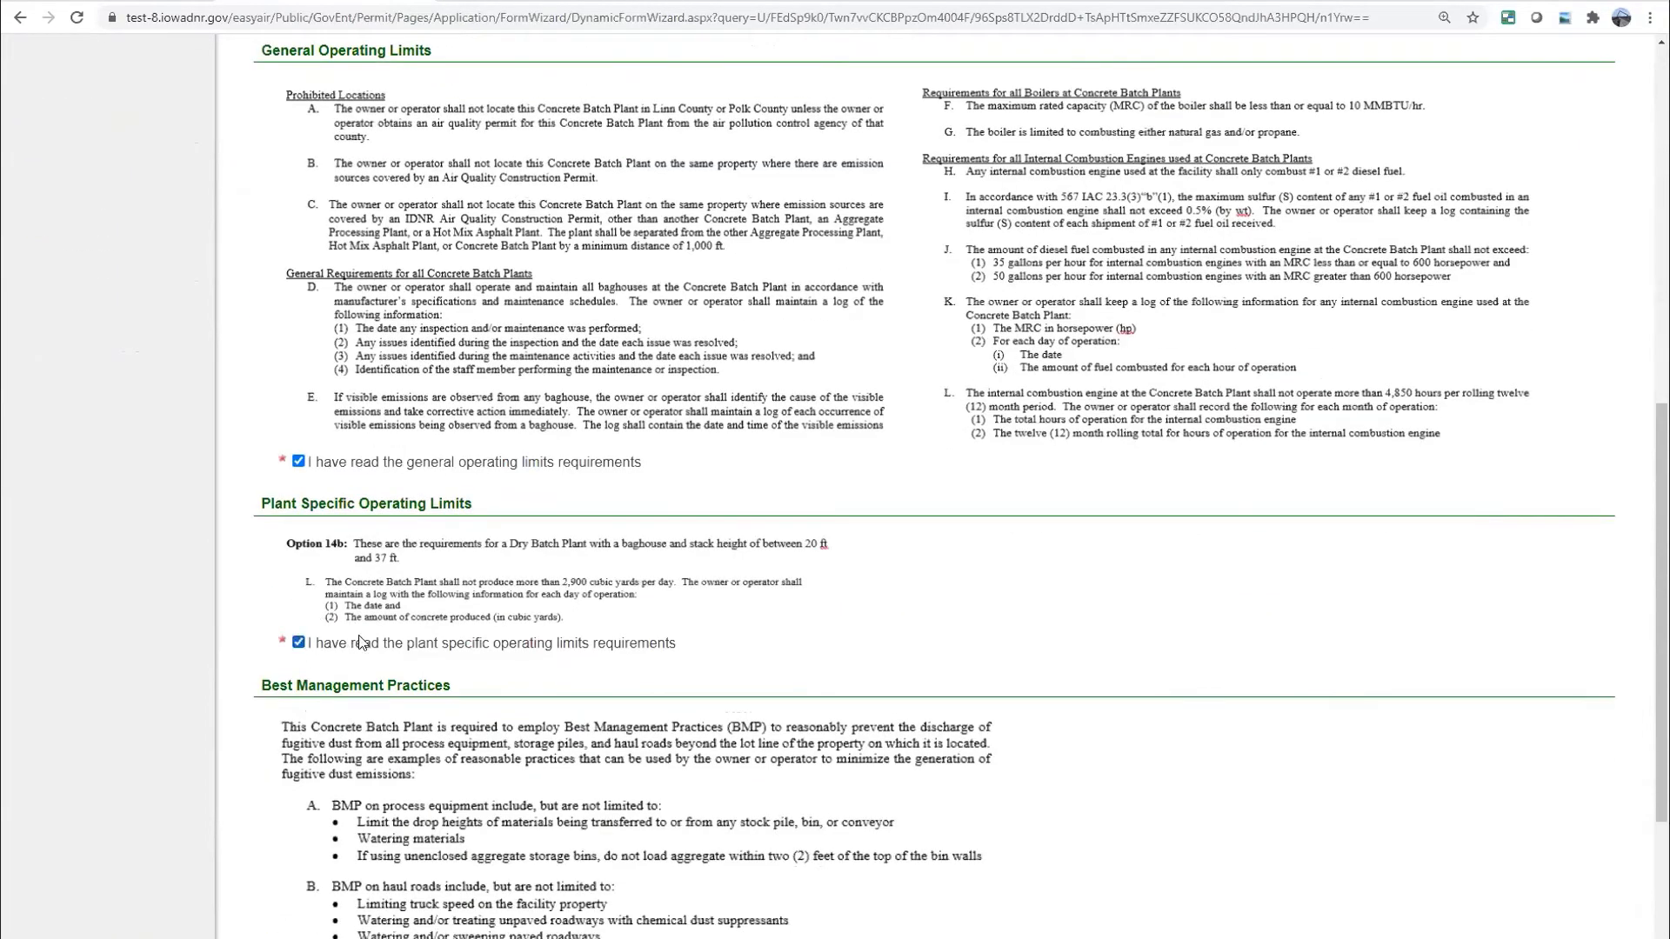
scroll(455, 662, down, 1)
scroll(455, 663, down, 3)
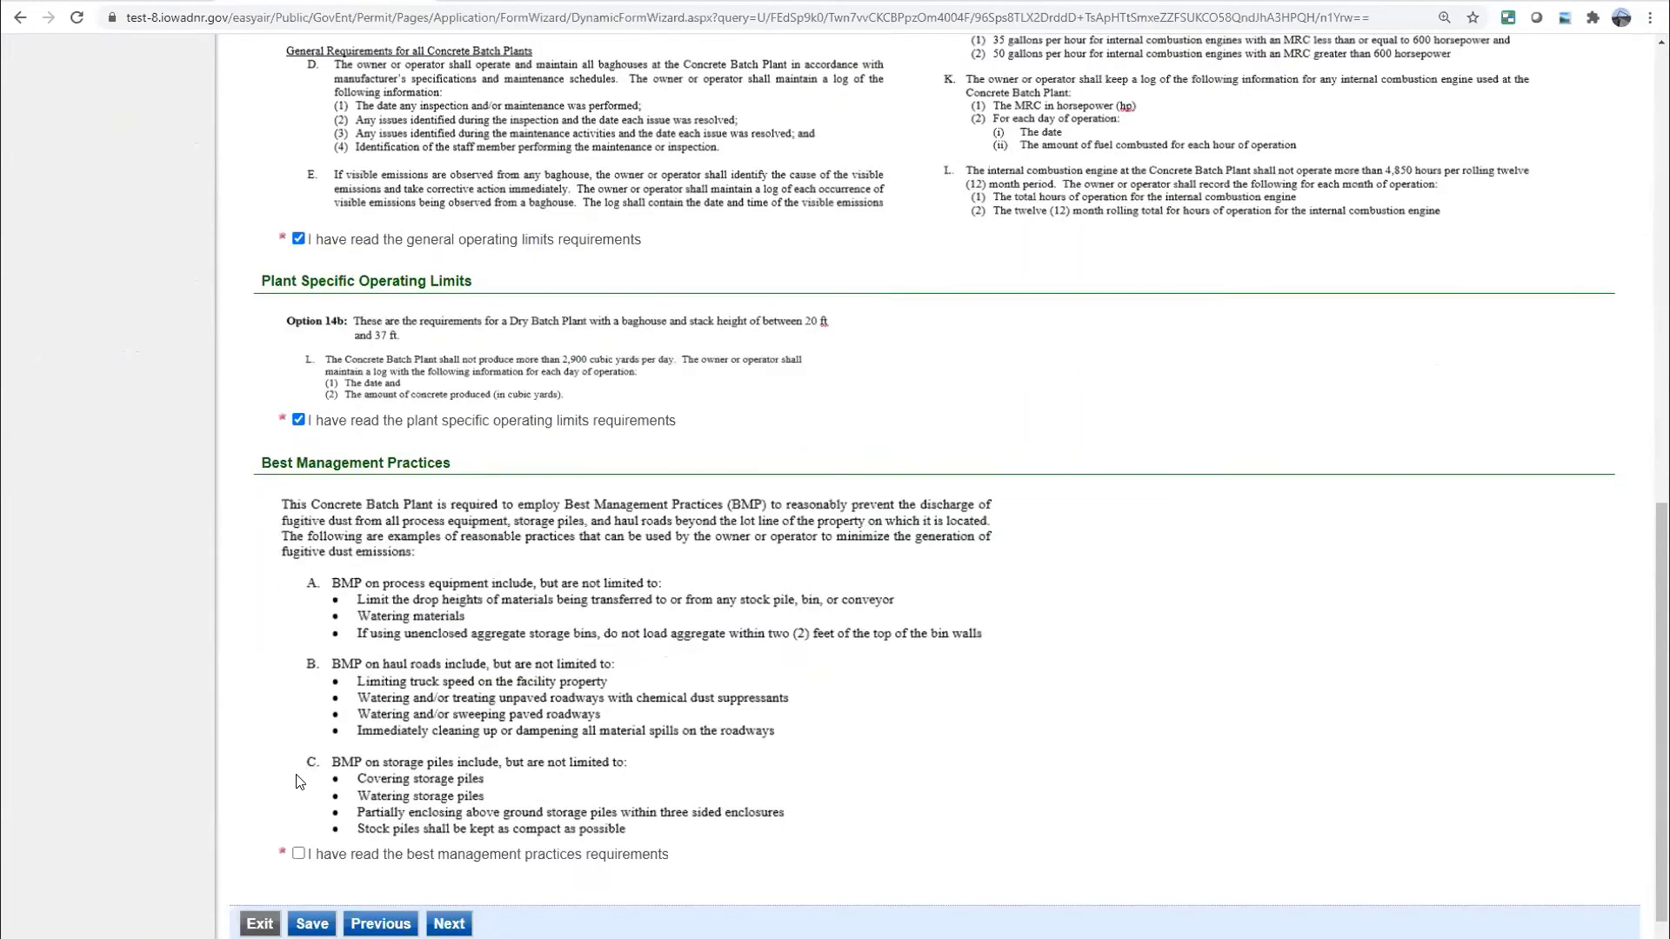
click(299, 773)
scroll(542, 616, up, 5)
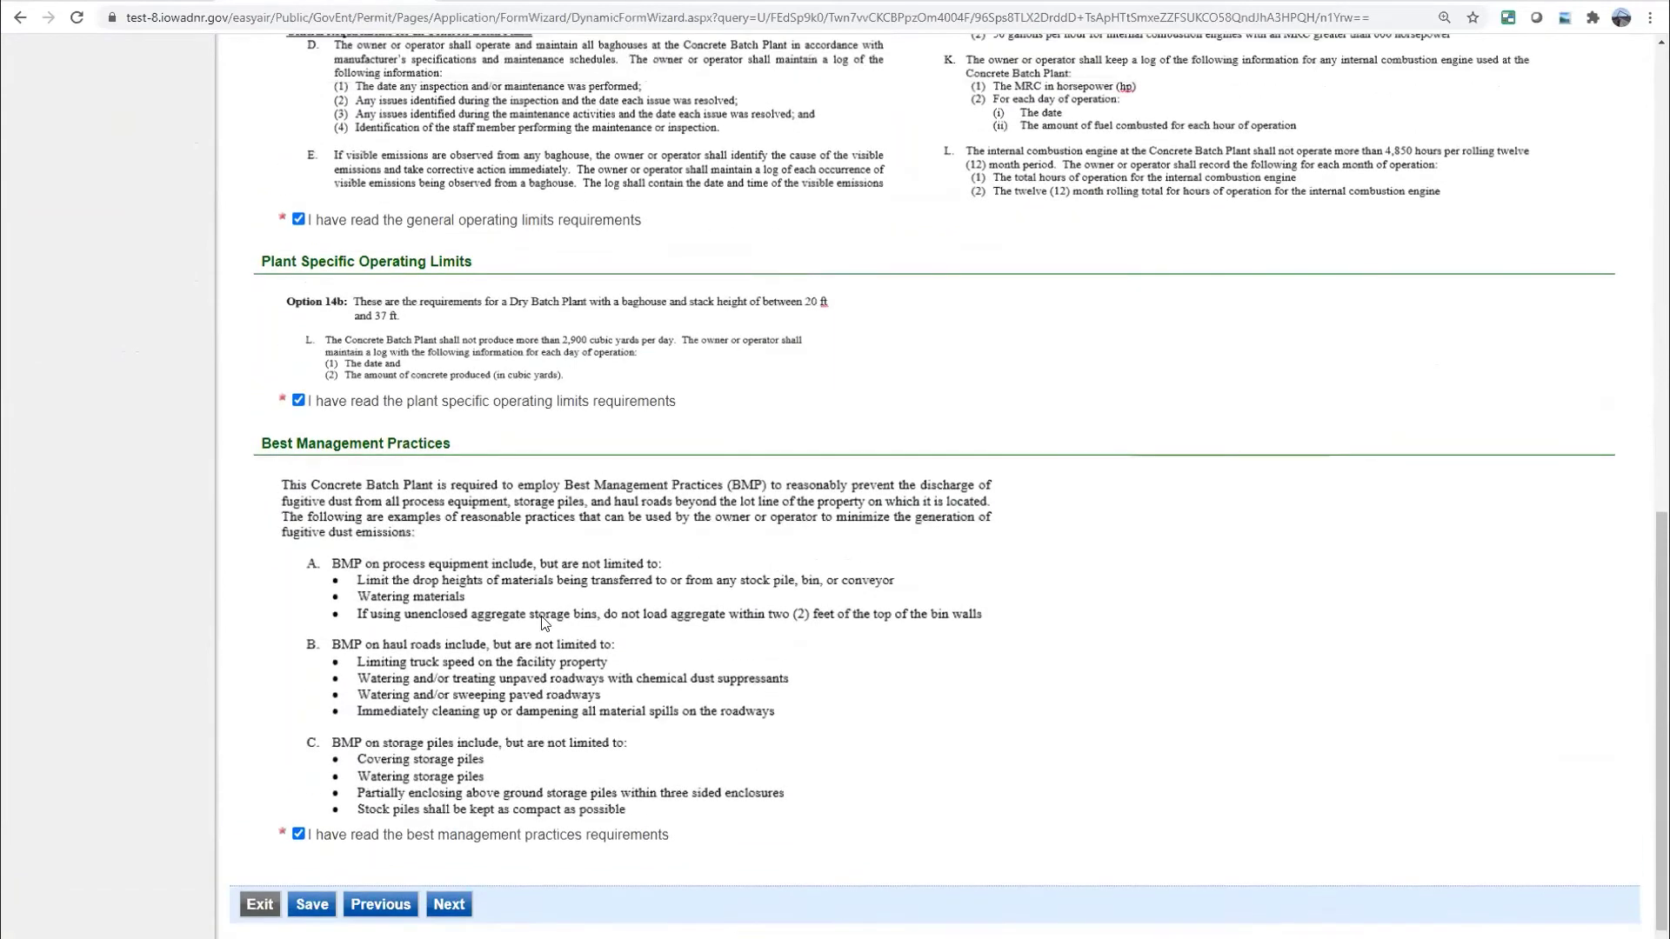
scroll(543, 621, up, 4)
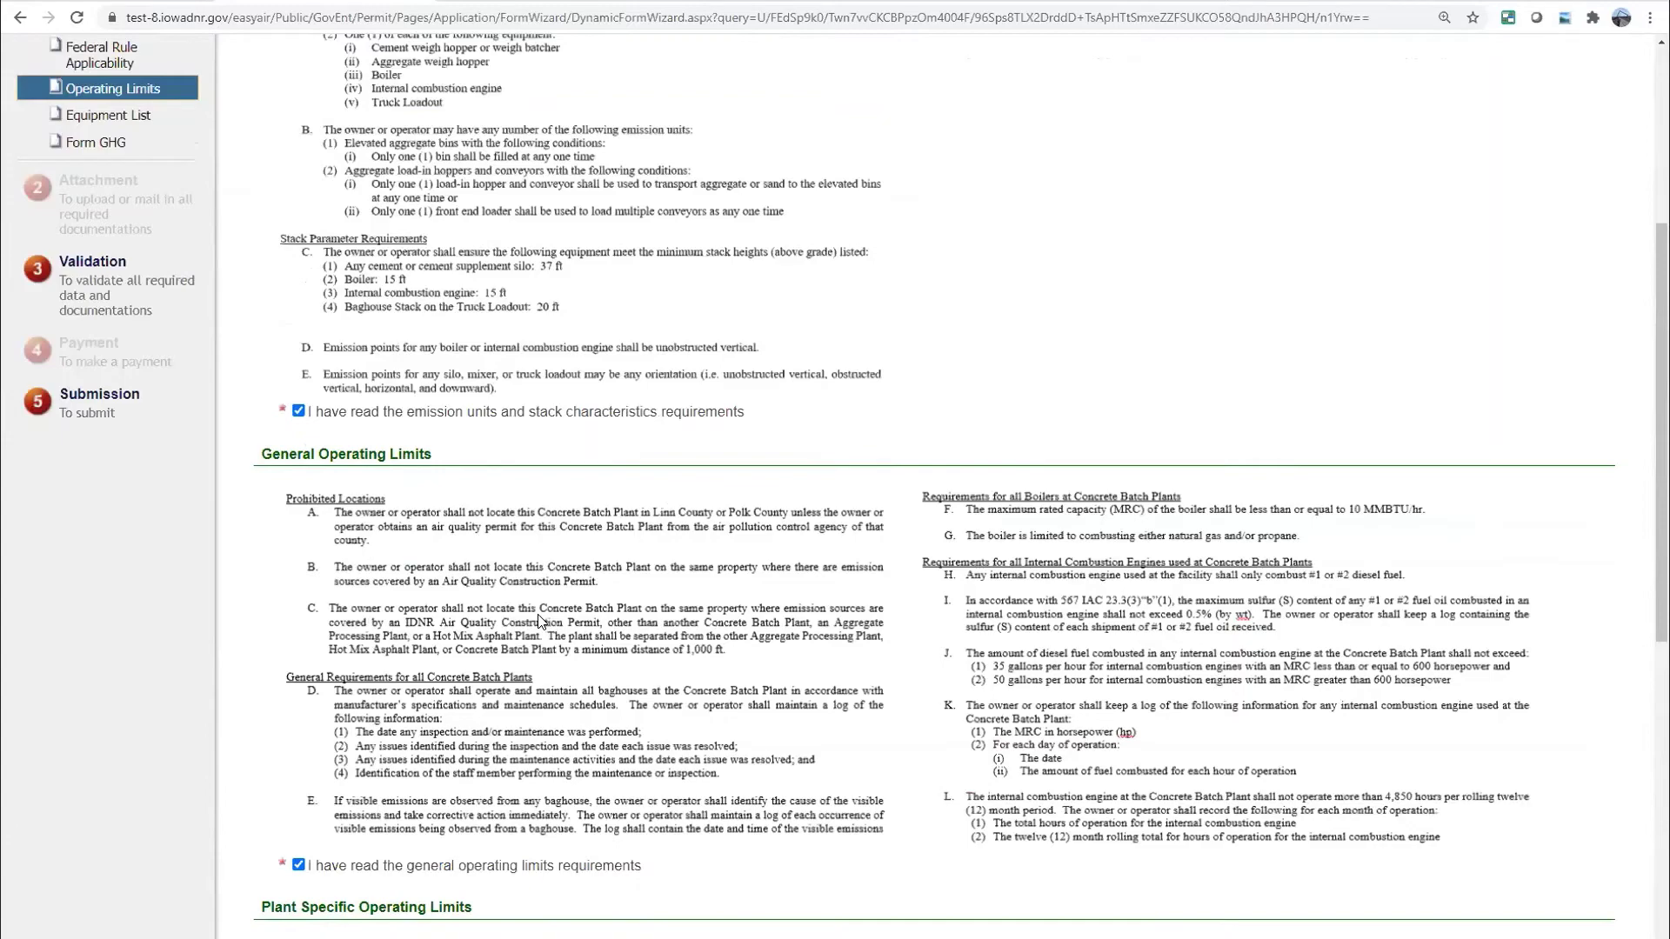
scroll(539, 623, down, 2)
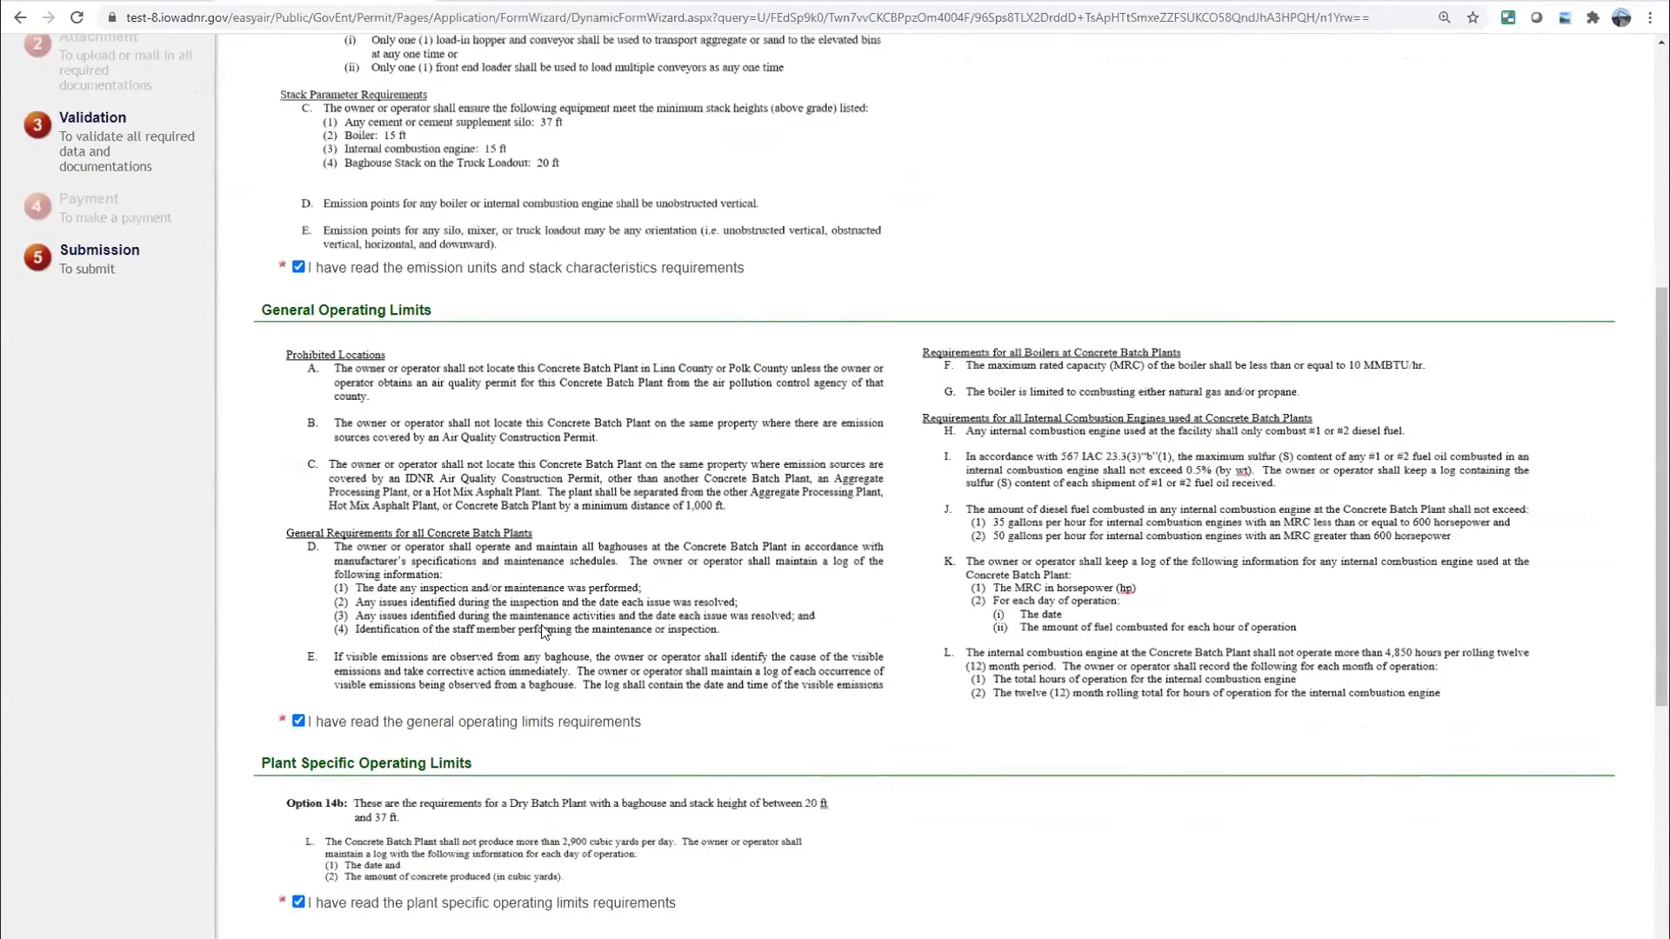
scroll(539, 626, down, 7)
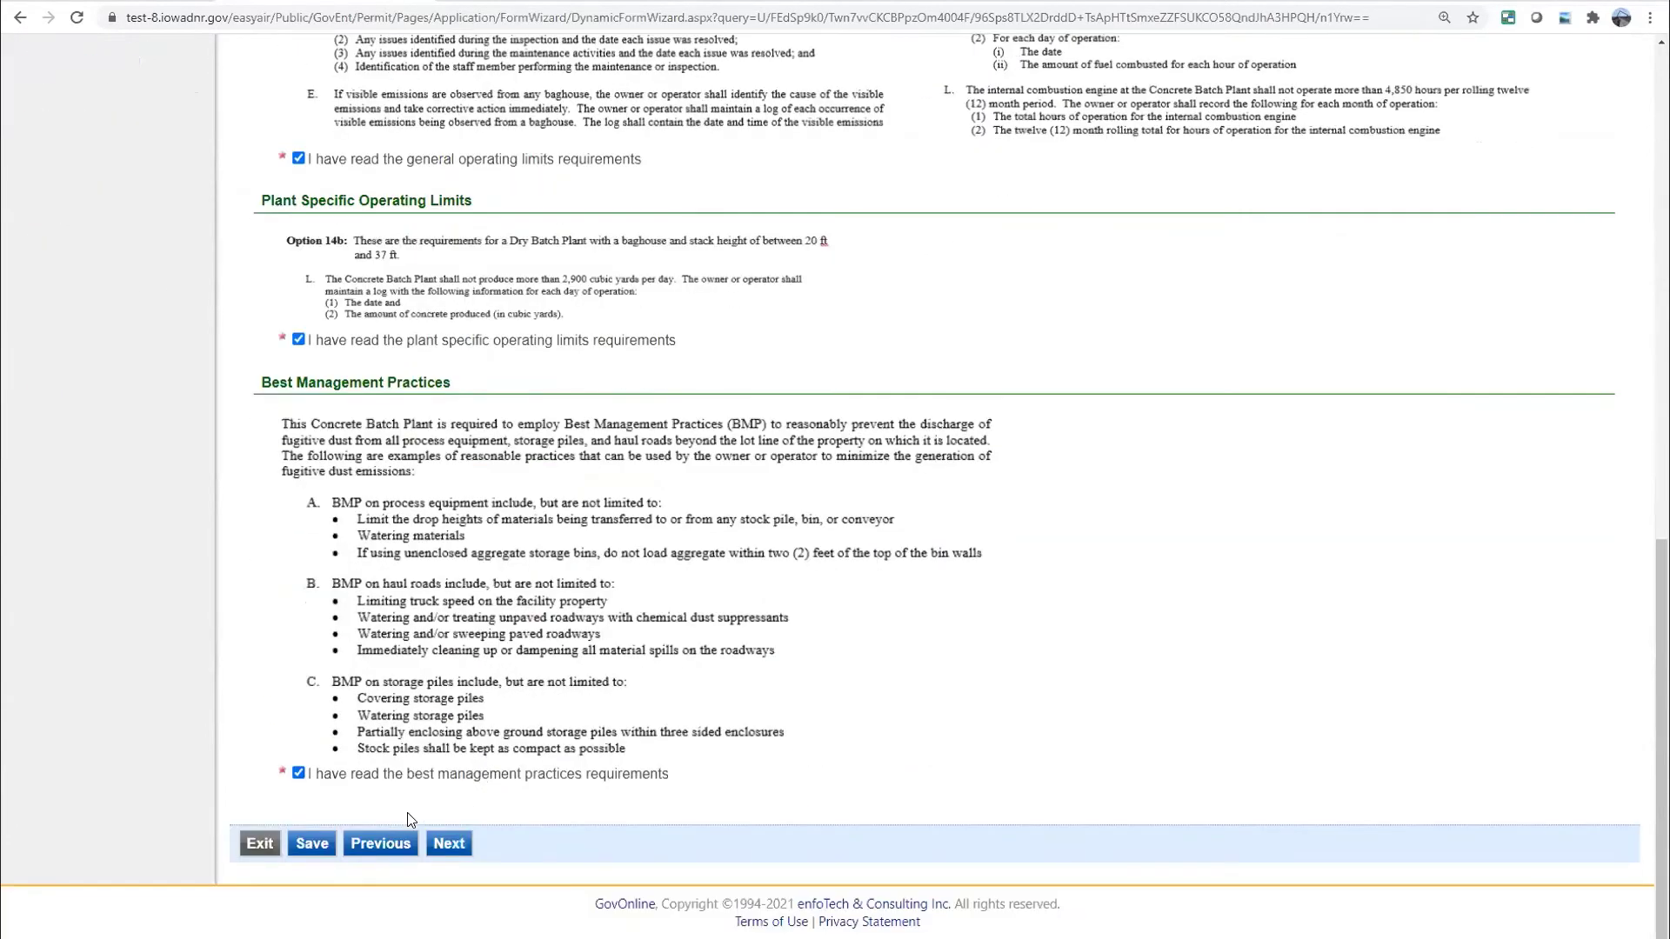
click(441, 846)
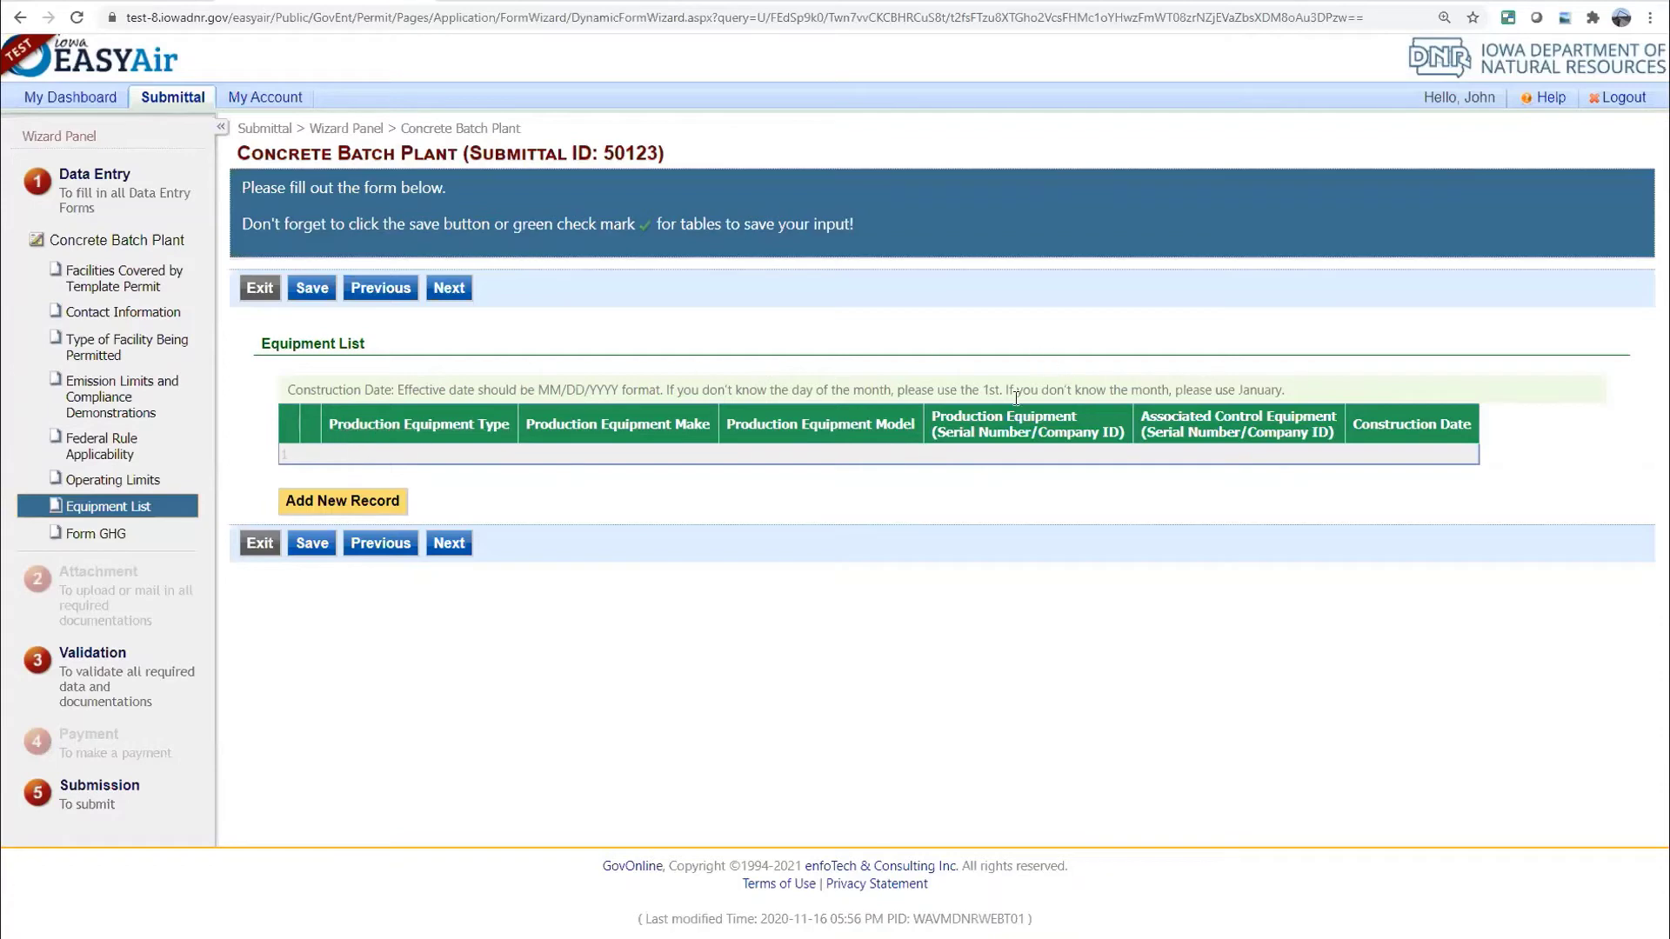
Add an equipment row: Cement Silo, make Johnson, model Unk, serial EU-1
click(376, 511)
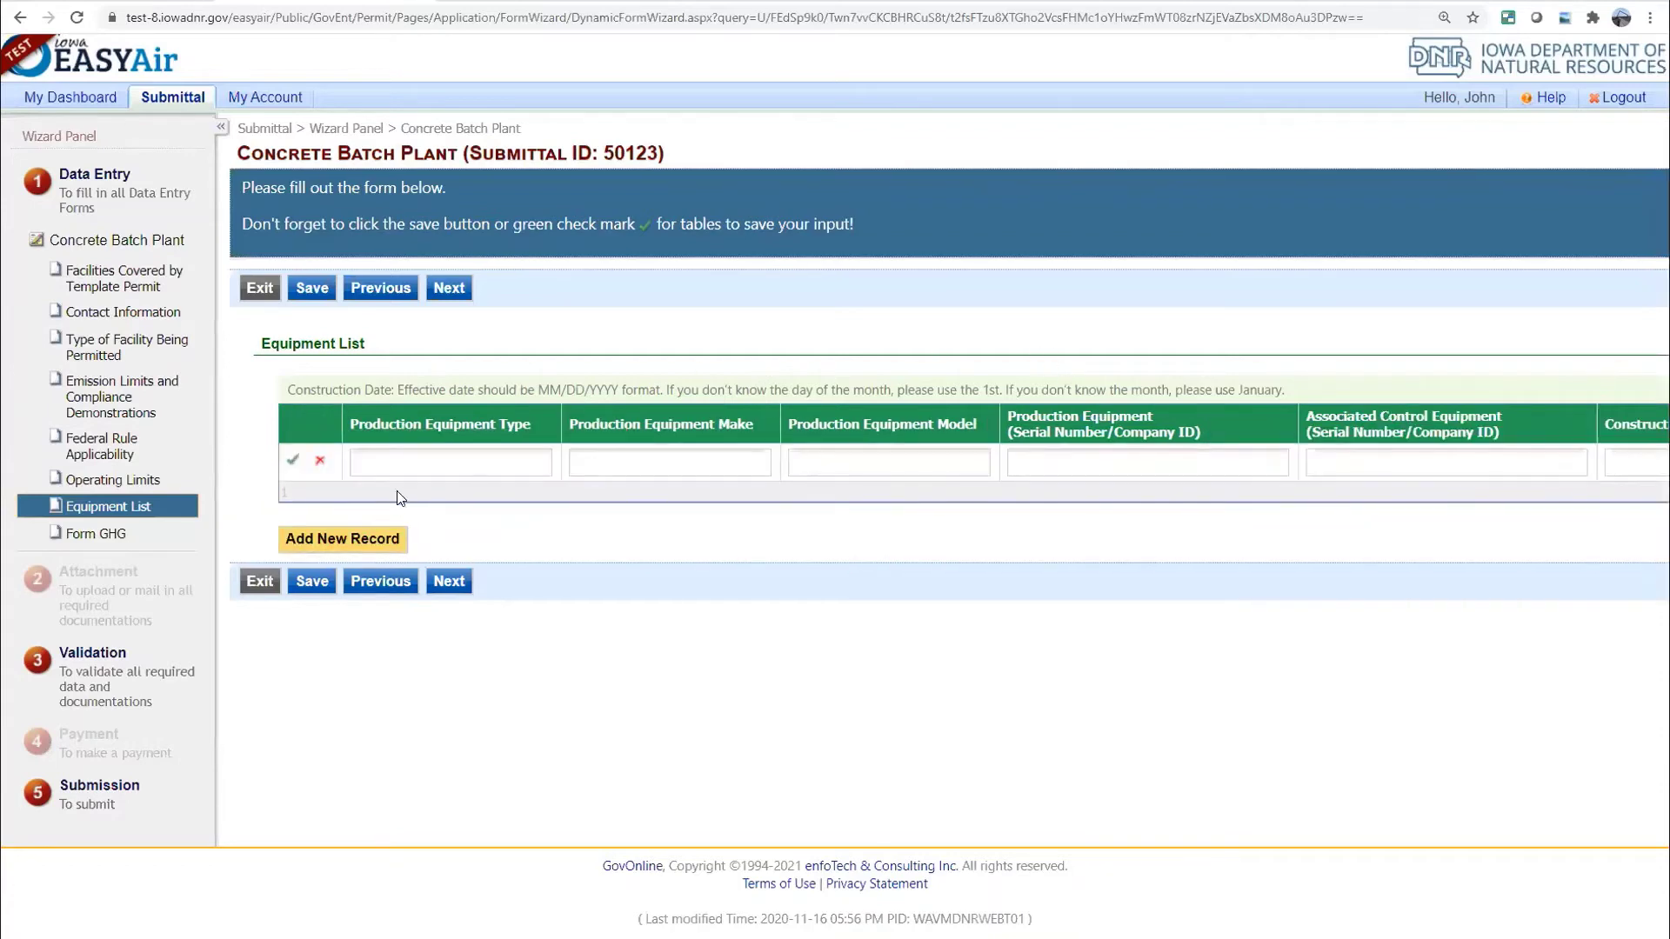
click(396, 459)
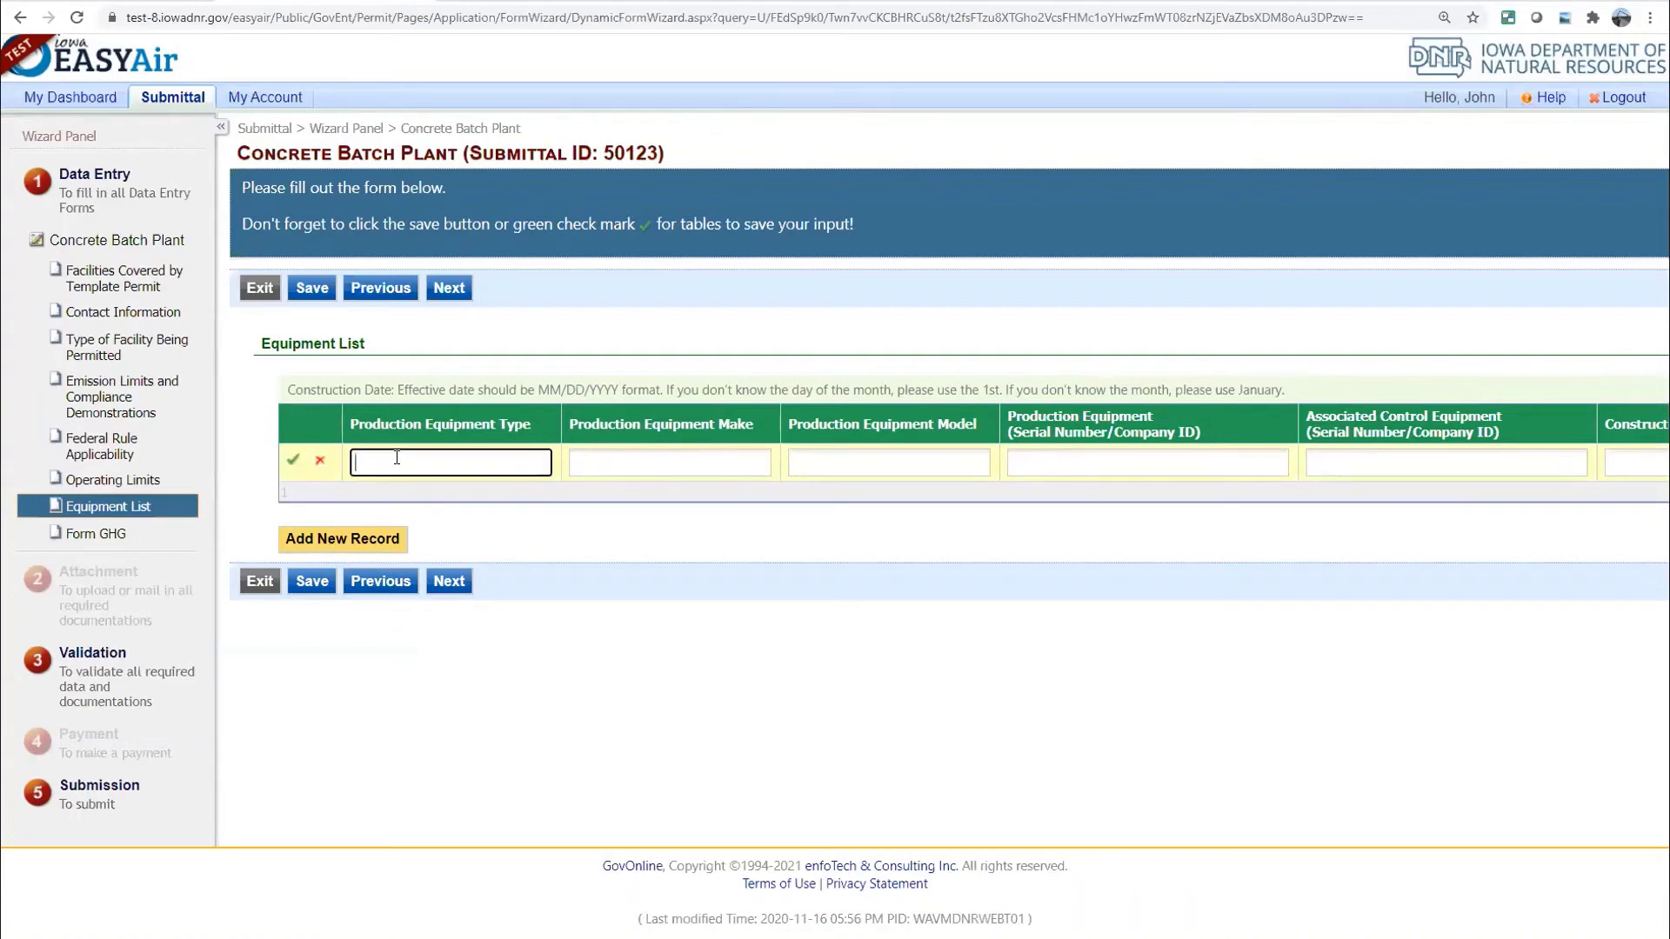
text(Cement Silo)
key(Tab)
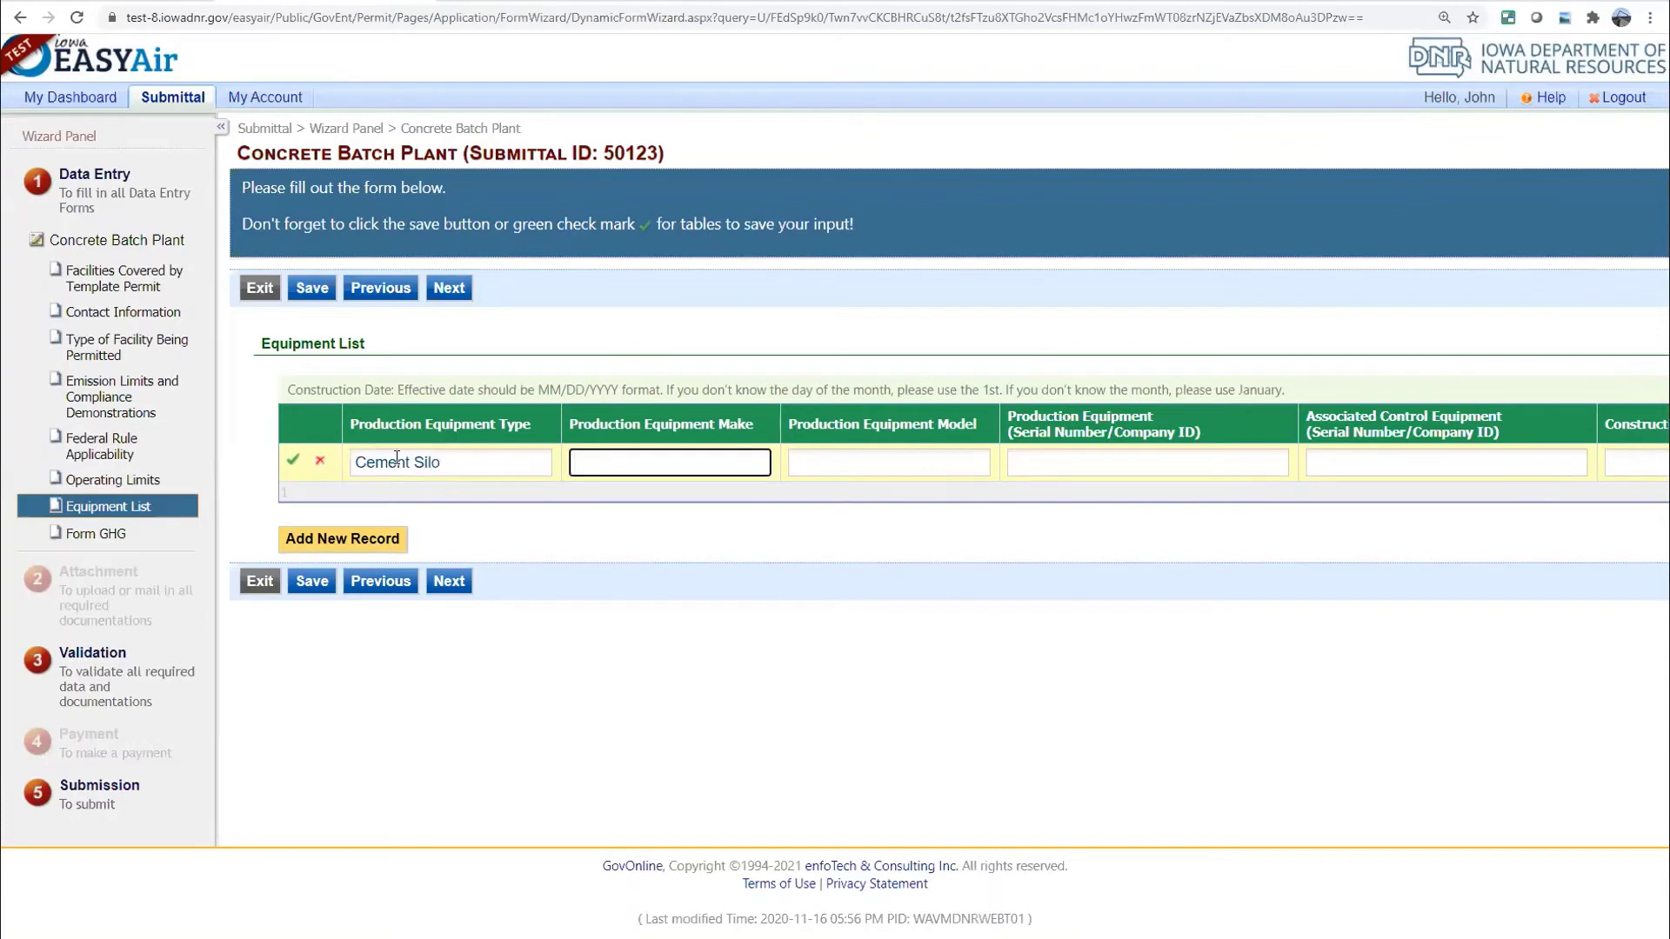
text(Johnson)
key(Tab)
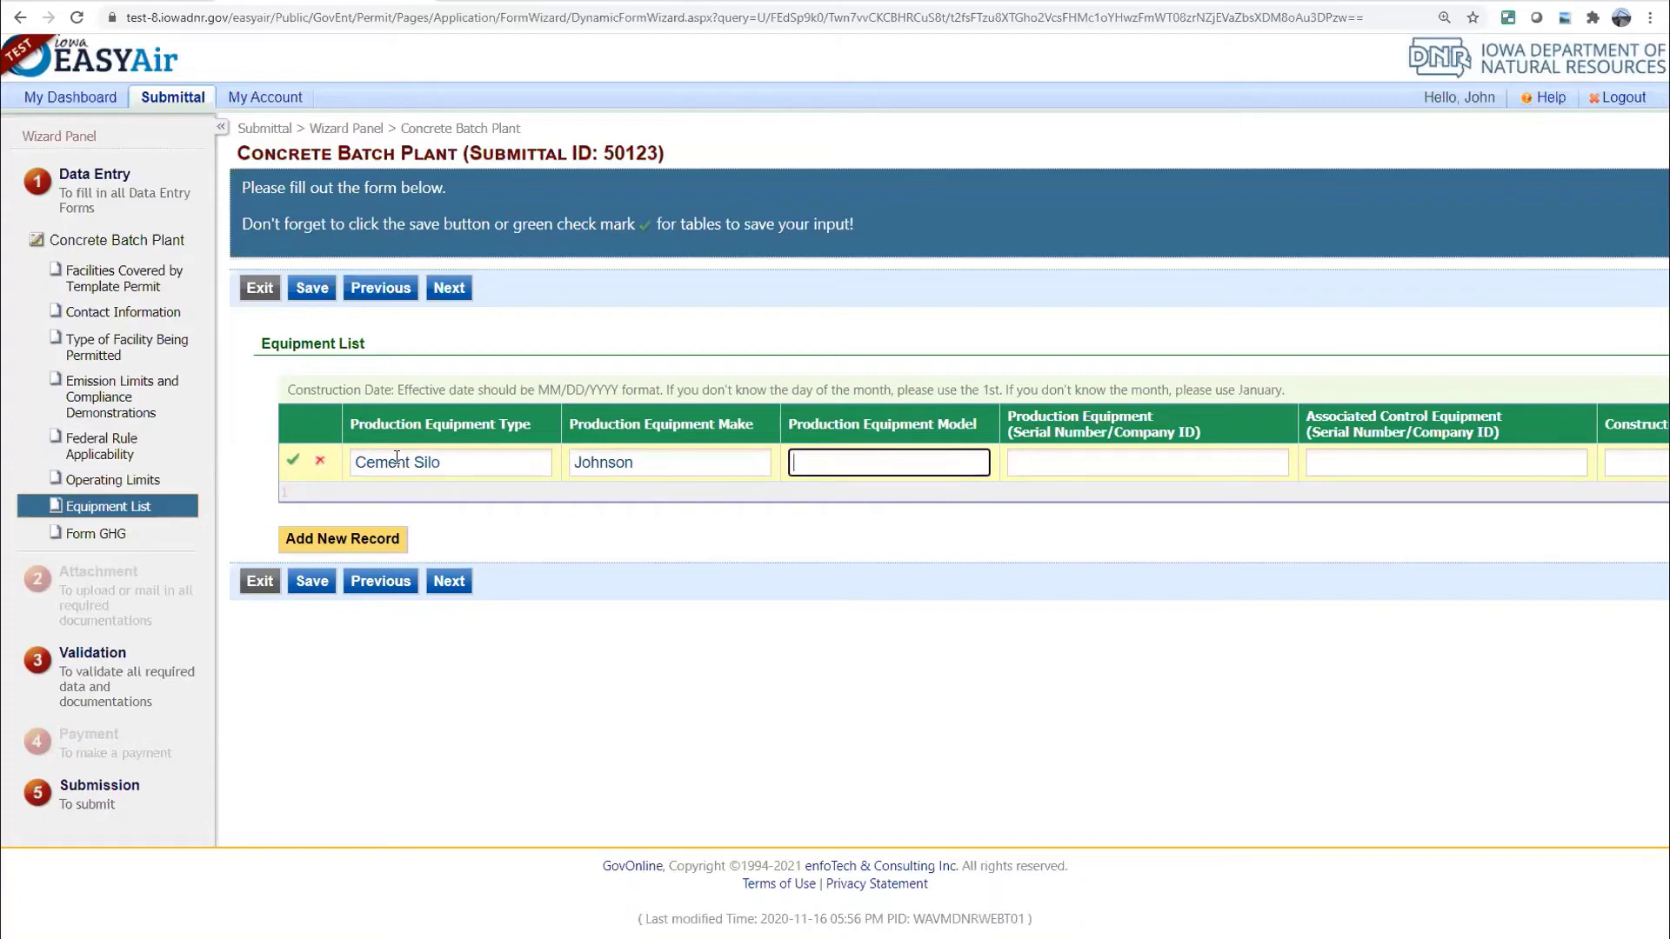
text(Unk)
key(Tab)
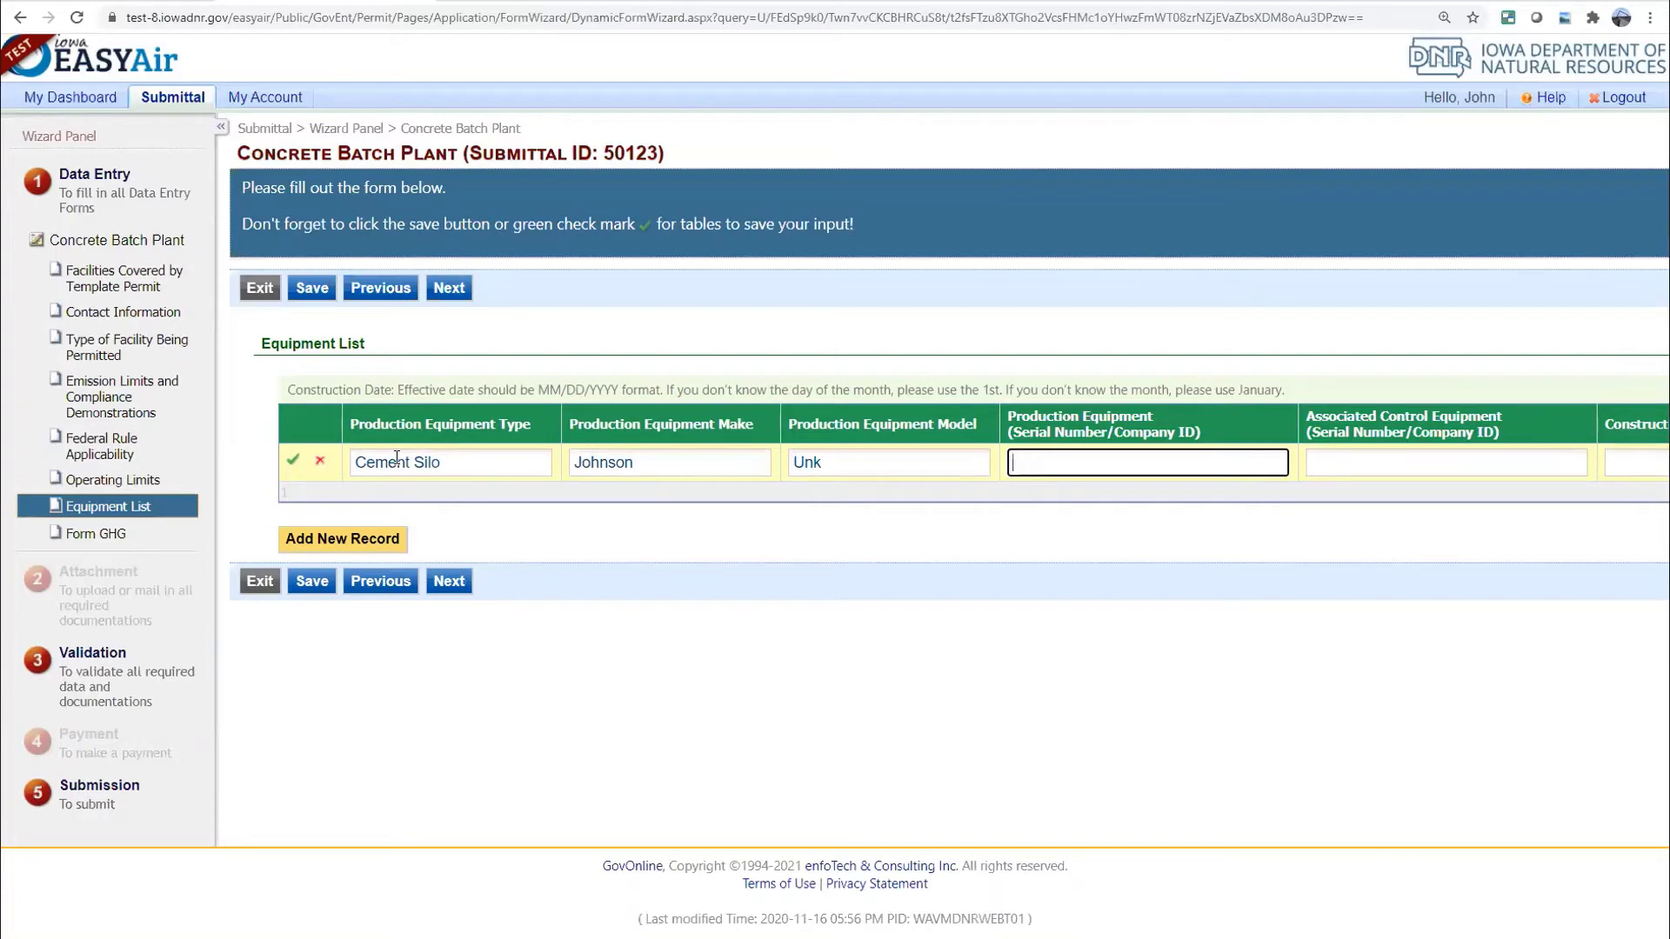
text(EU-1)
Set control to baghouse/bin vent, construction date 02/28/2021, and save the row and submittal
key(Tab)
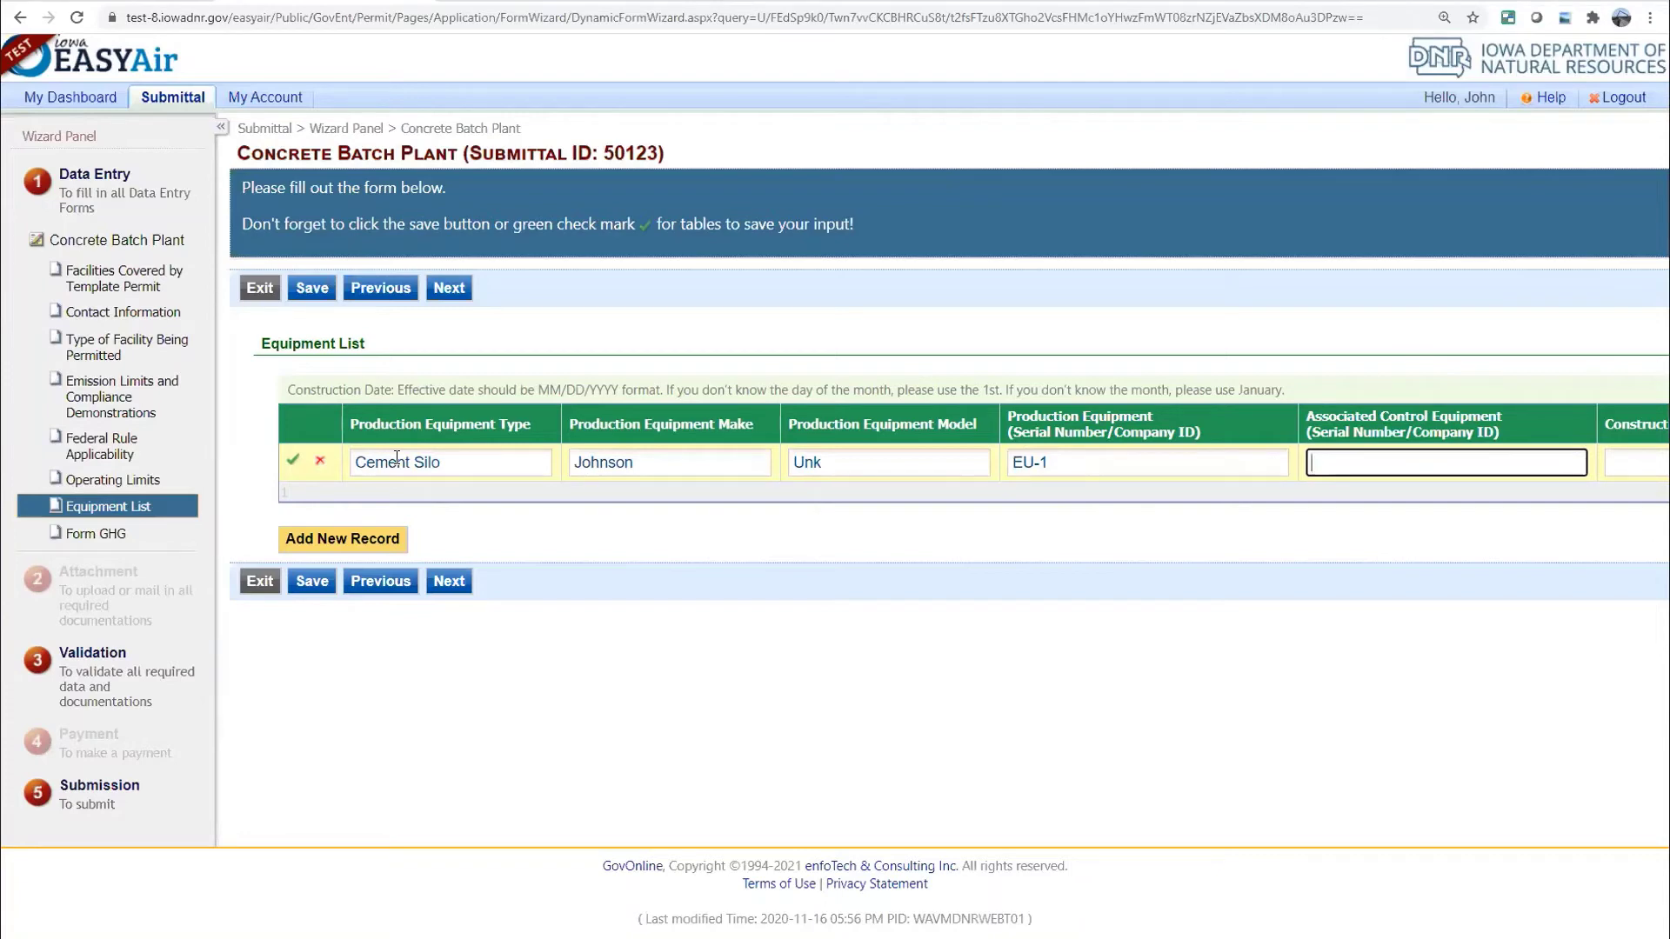
text(baghouse)
text(/bin vent)
key(Tab)
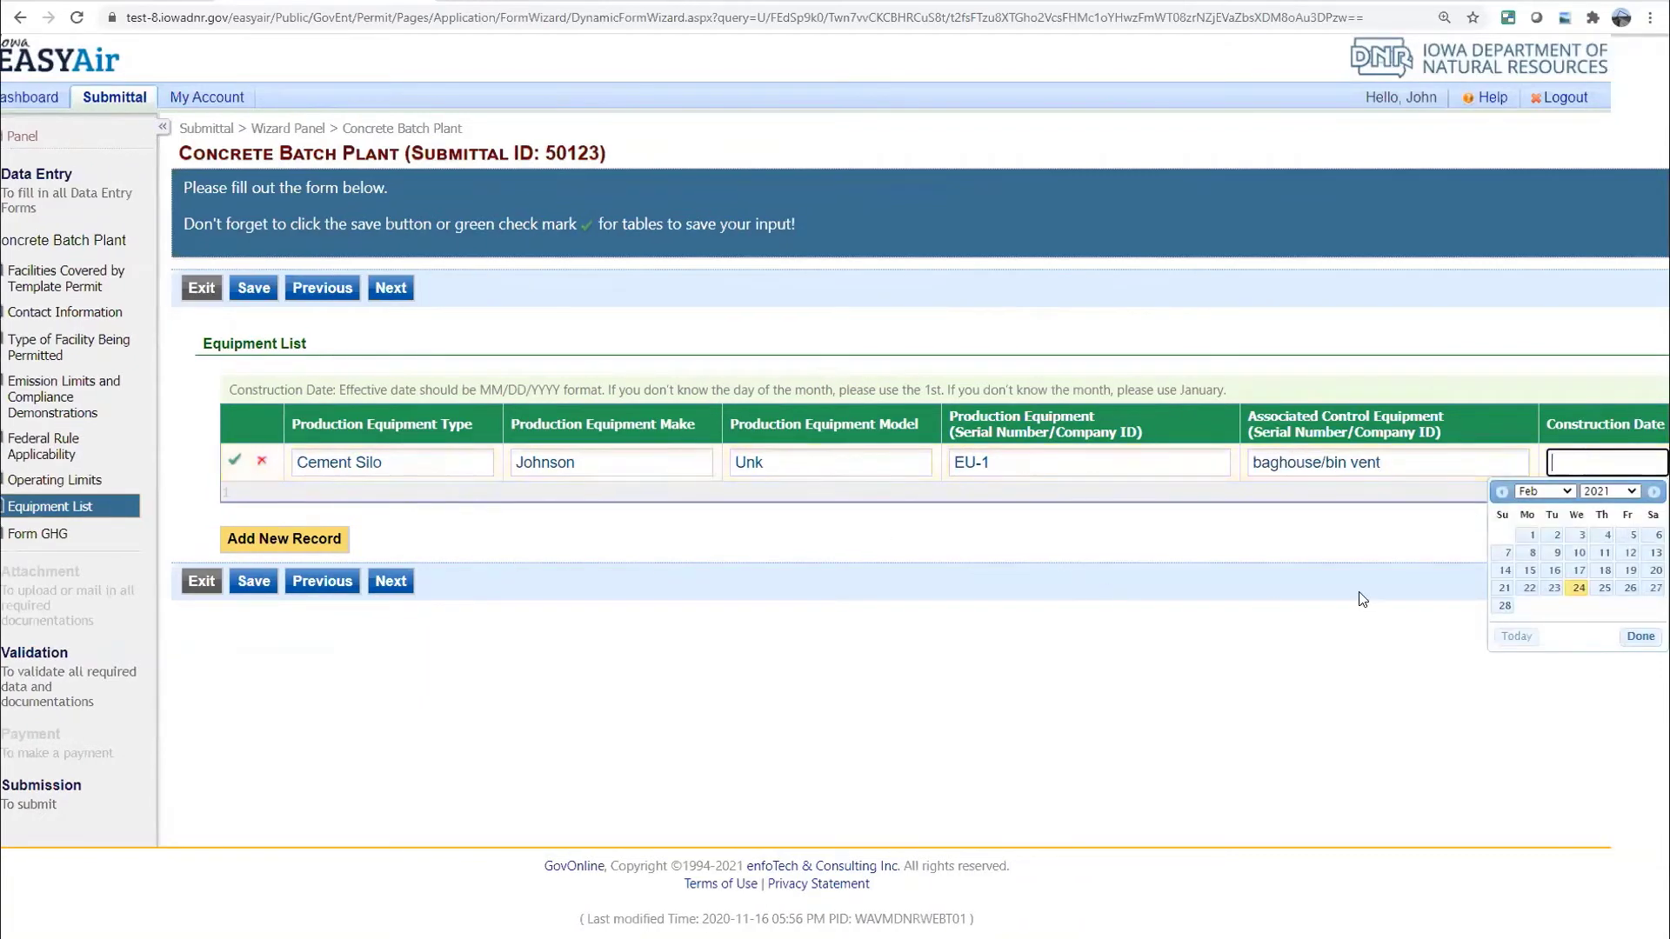
click(1505, 607)
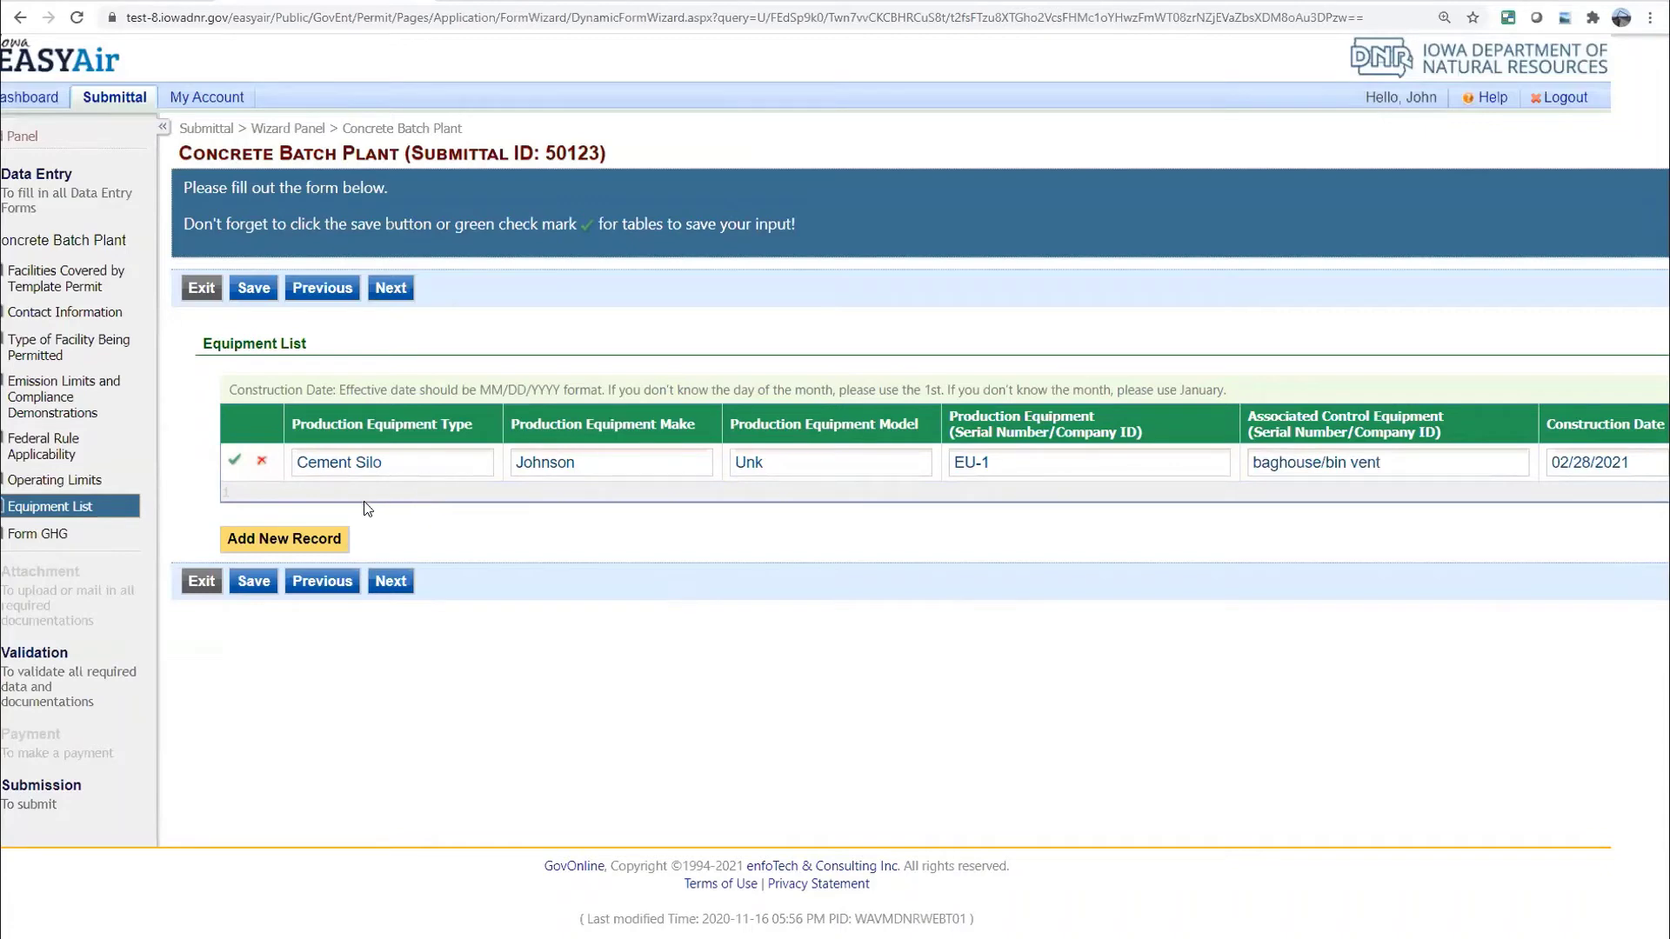
click(233, 462)
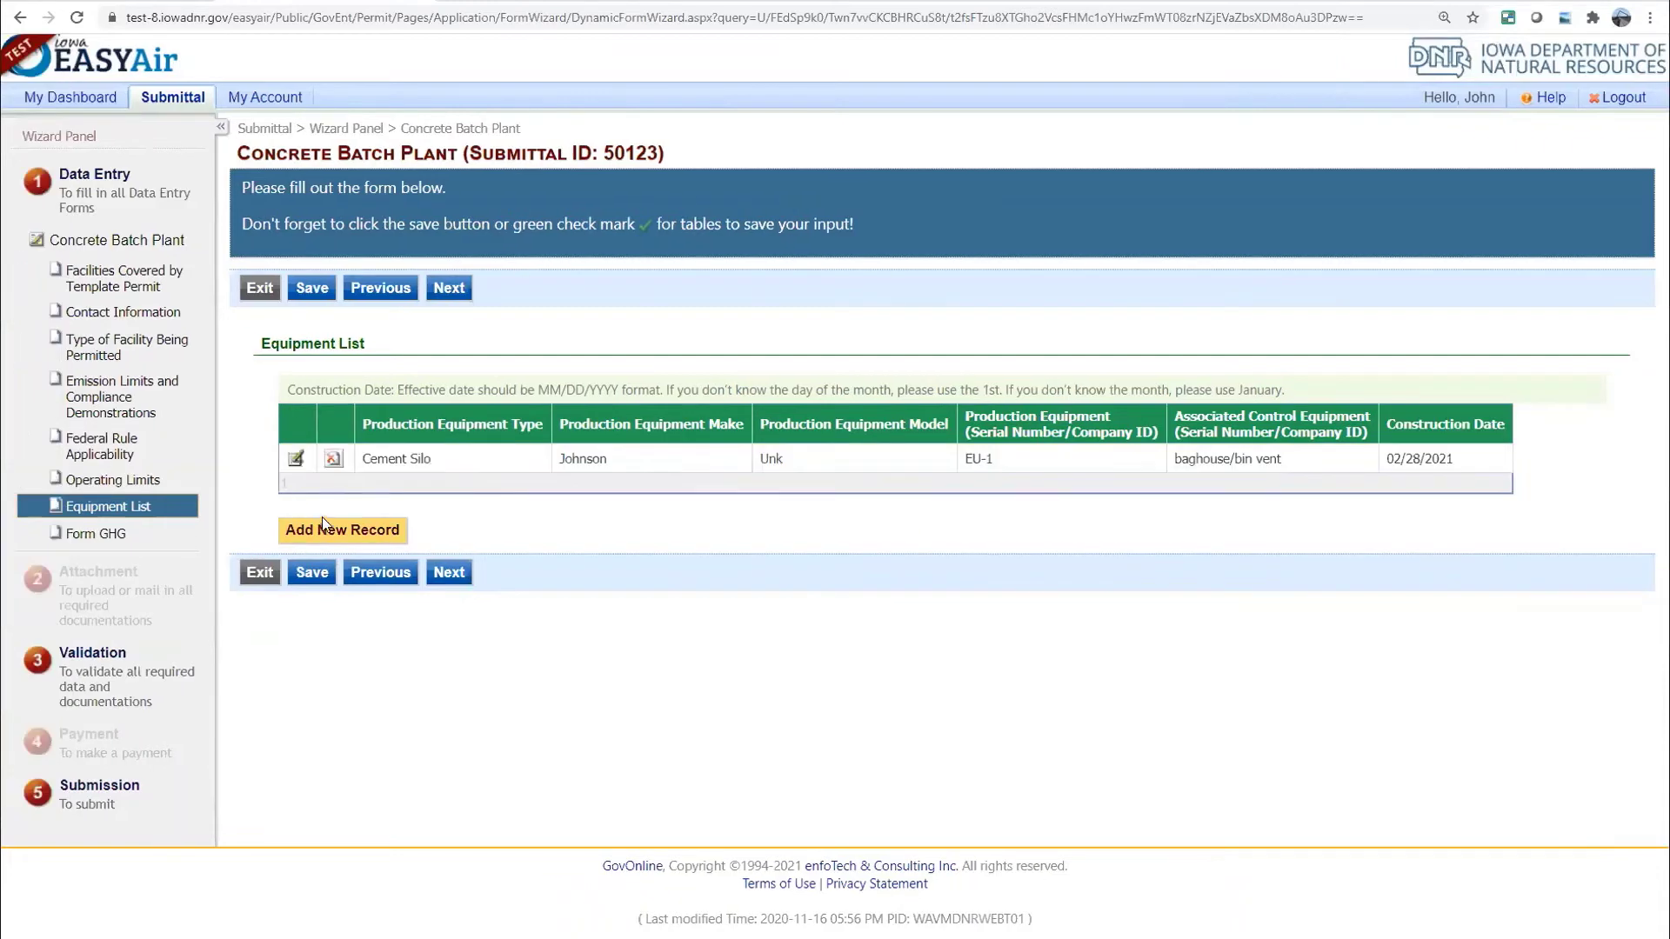
click(312, 574)
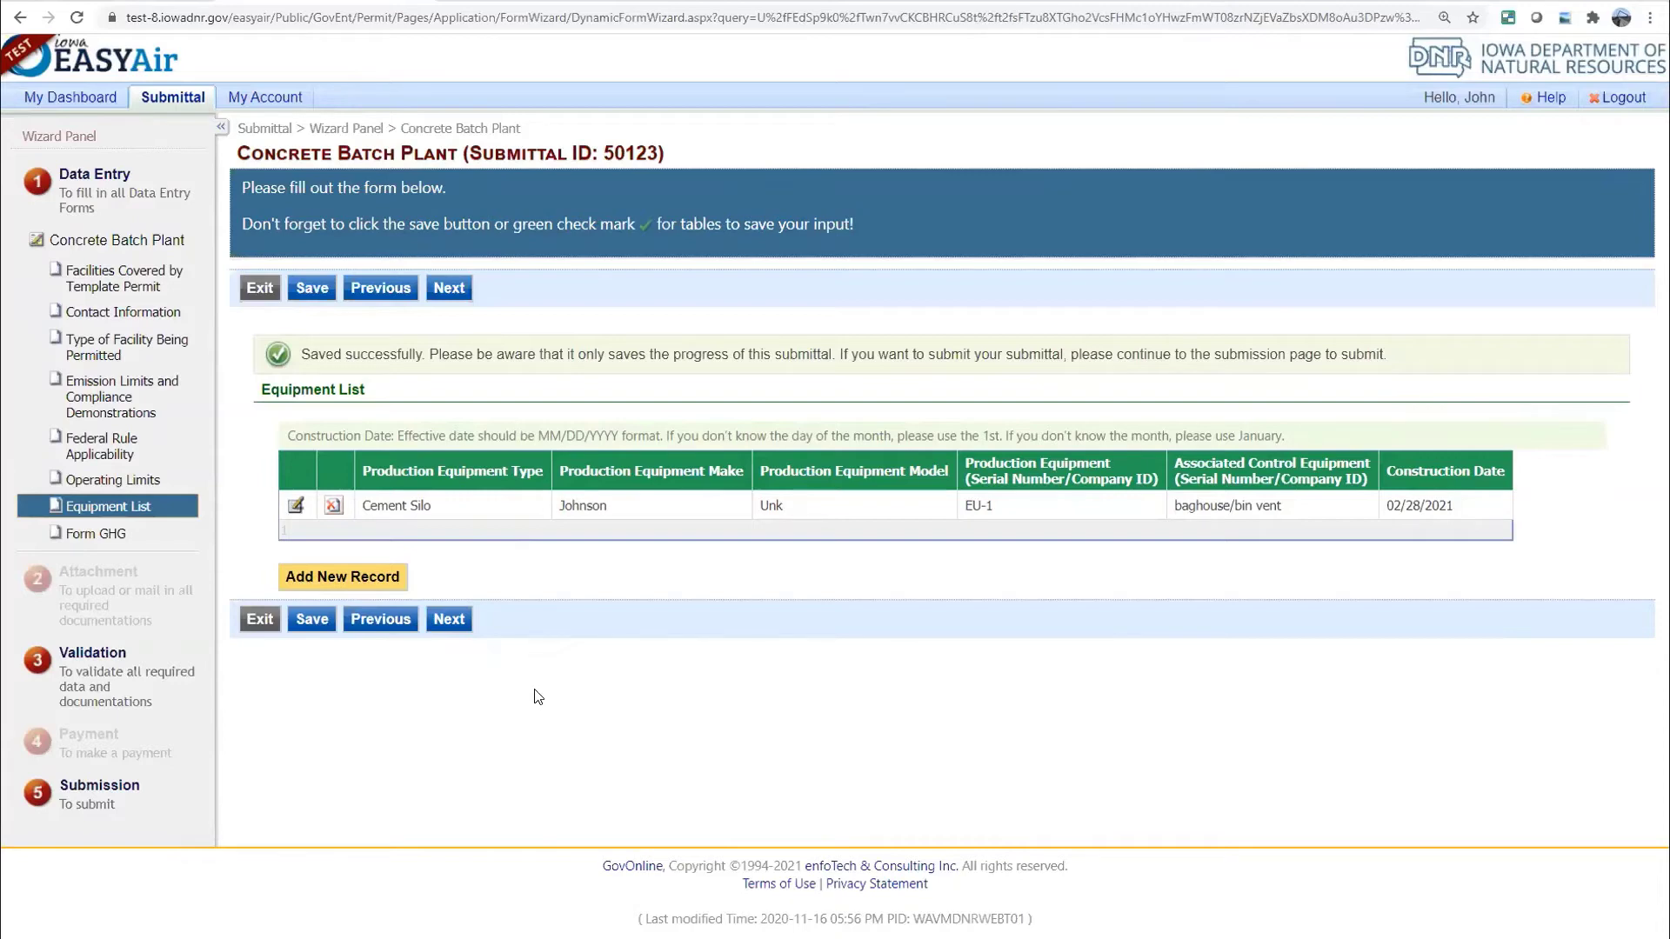
On Form GHG, declare that no greenhouse gases are emitted and continue to Validation
click(451, 618)
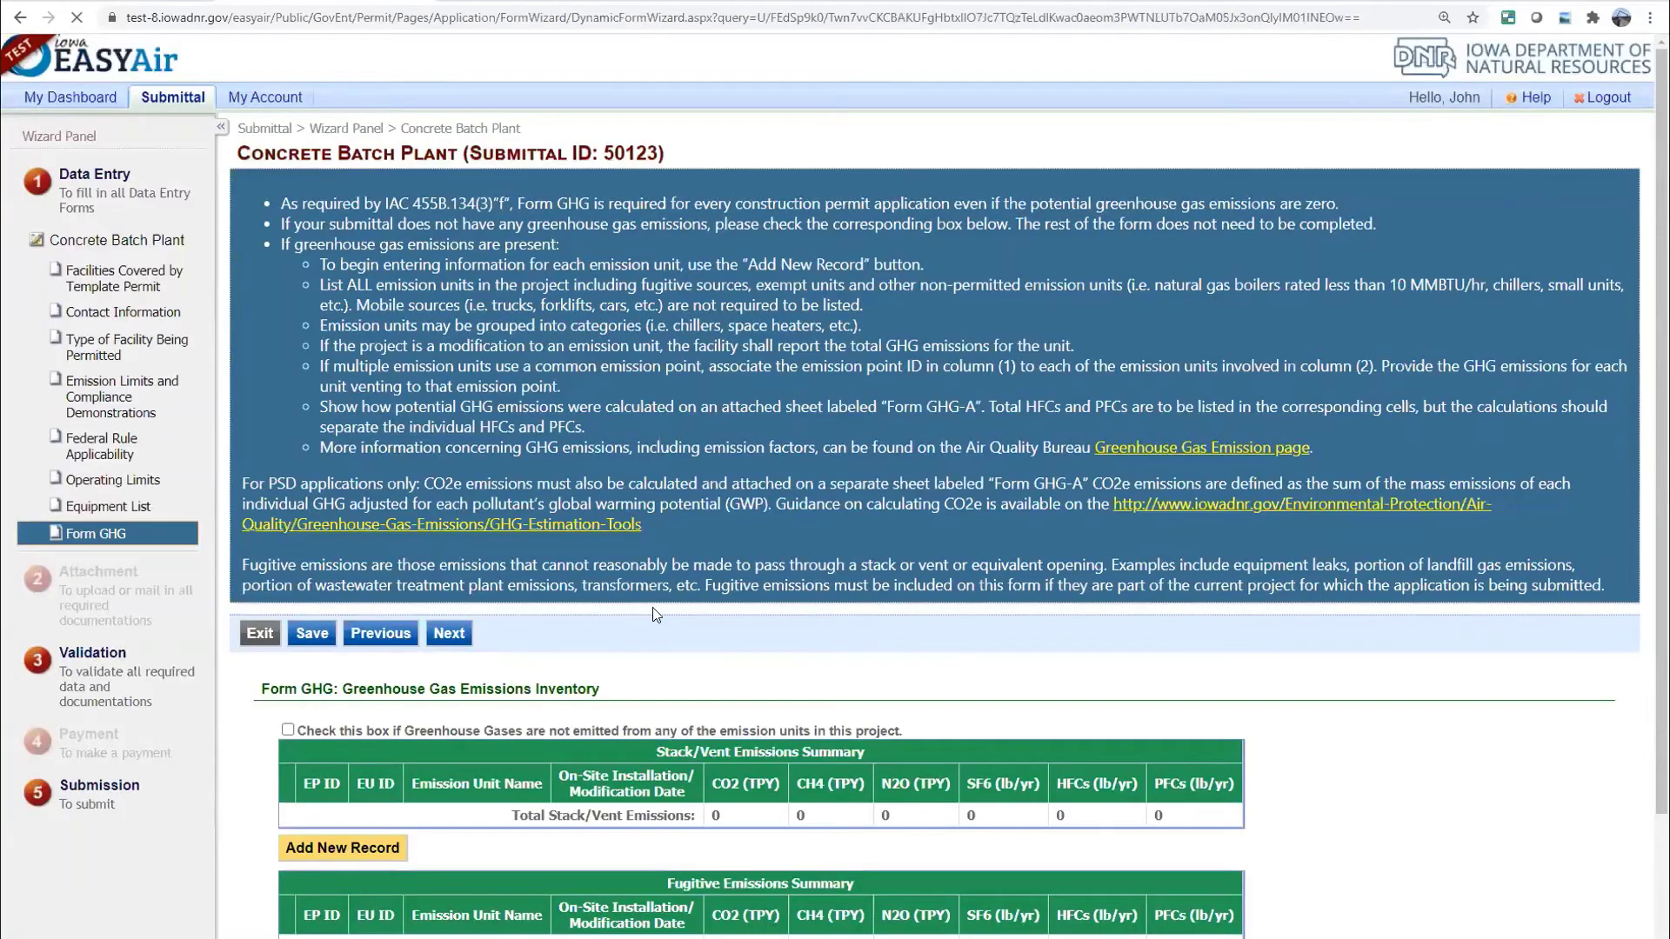
scroll(654, 608, down, 3)
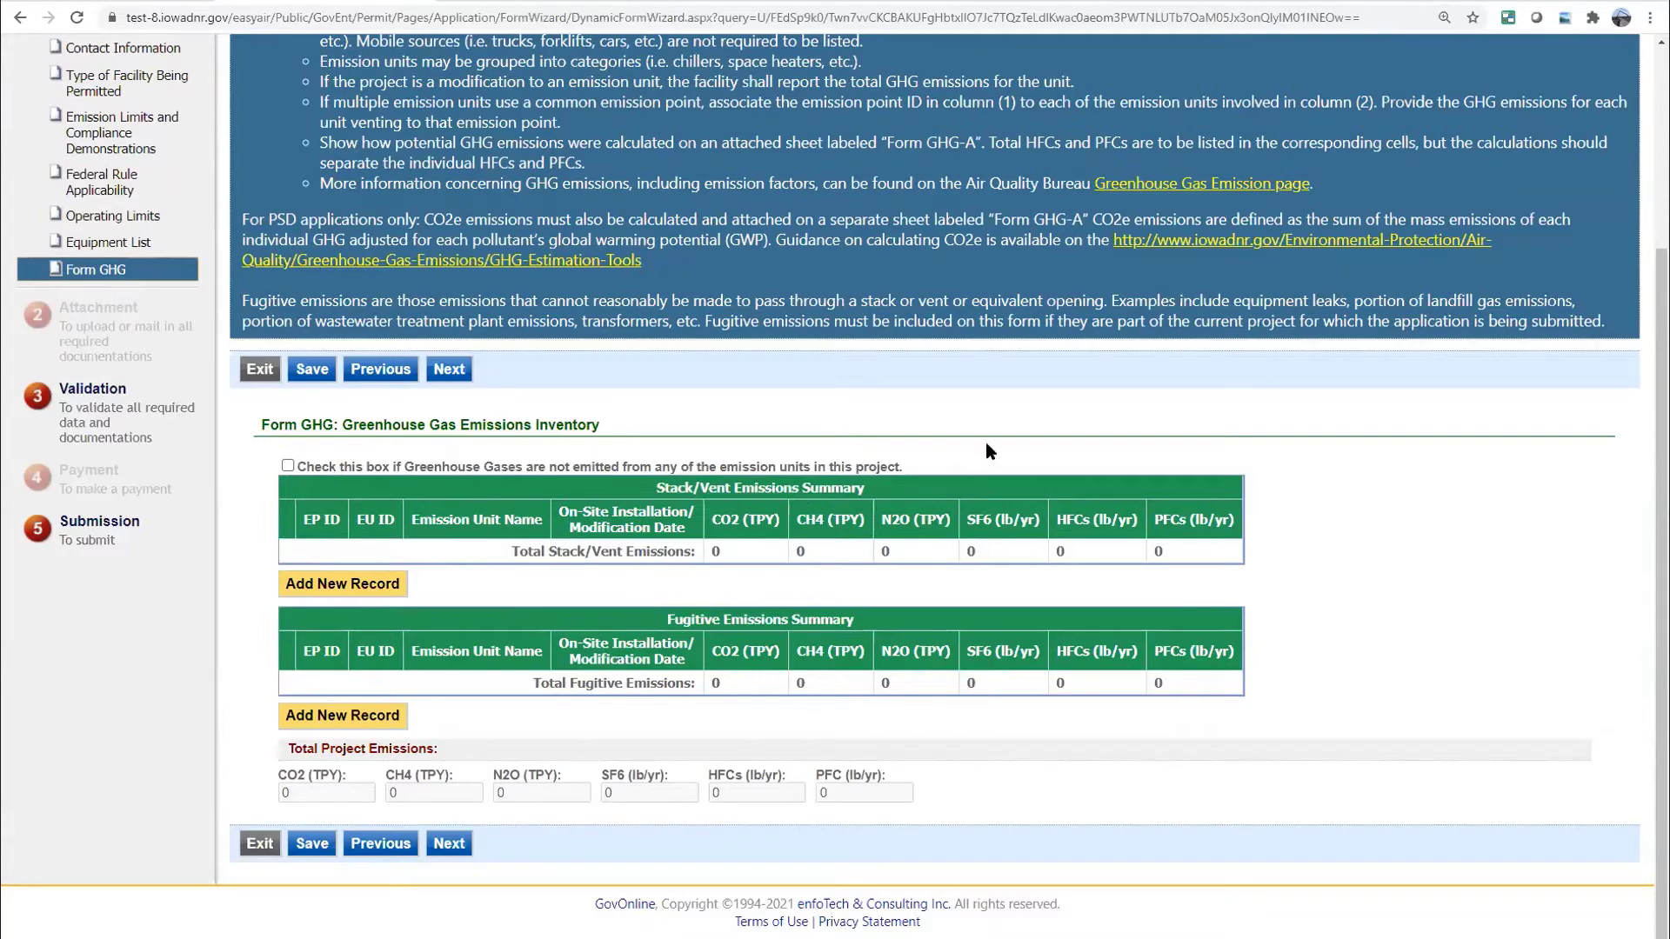
scroll(1094, 381, up, 1)
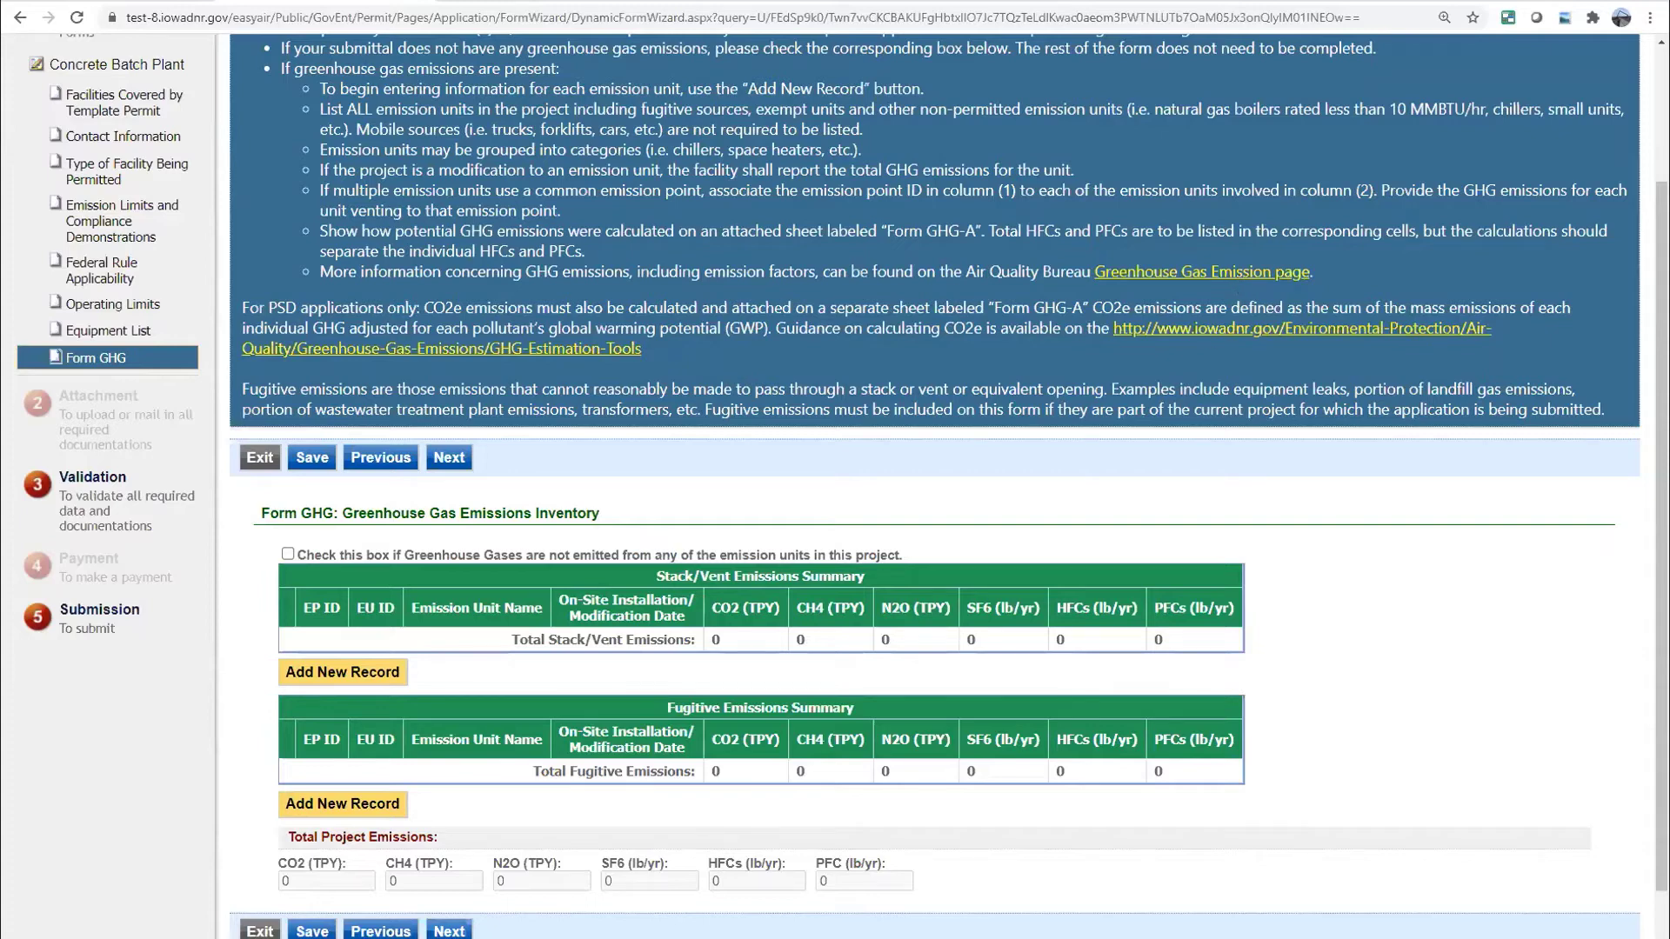
click(287, 554)
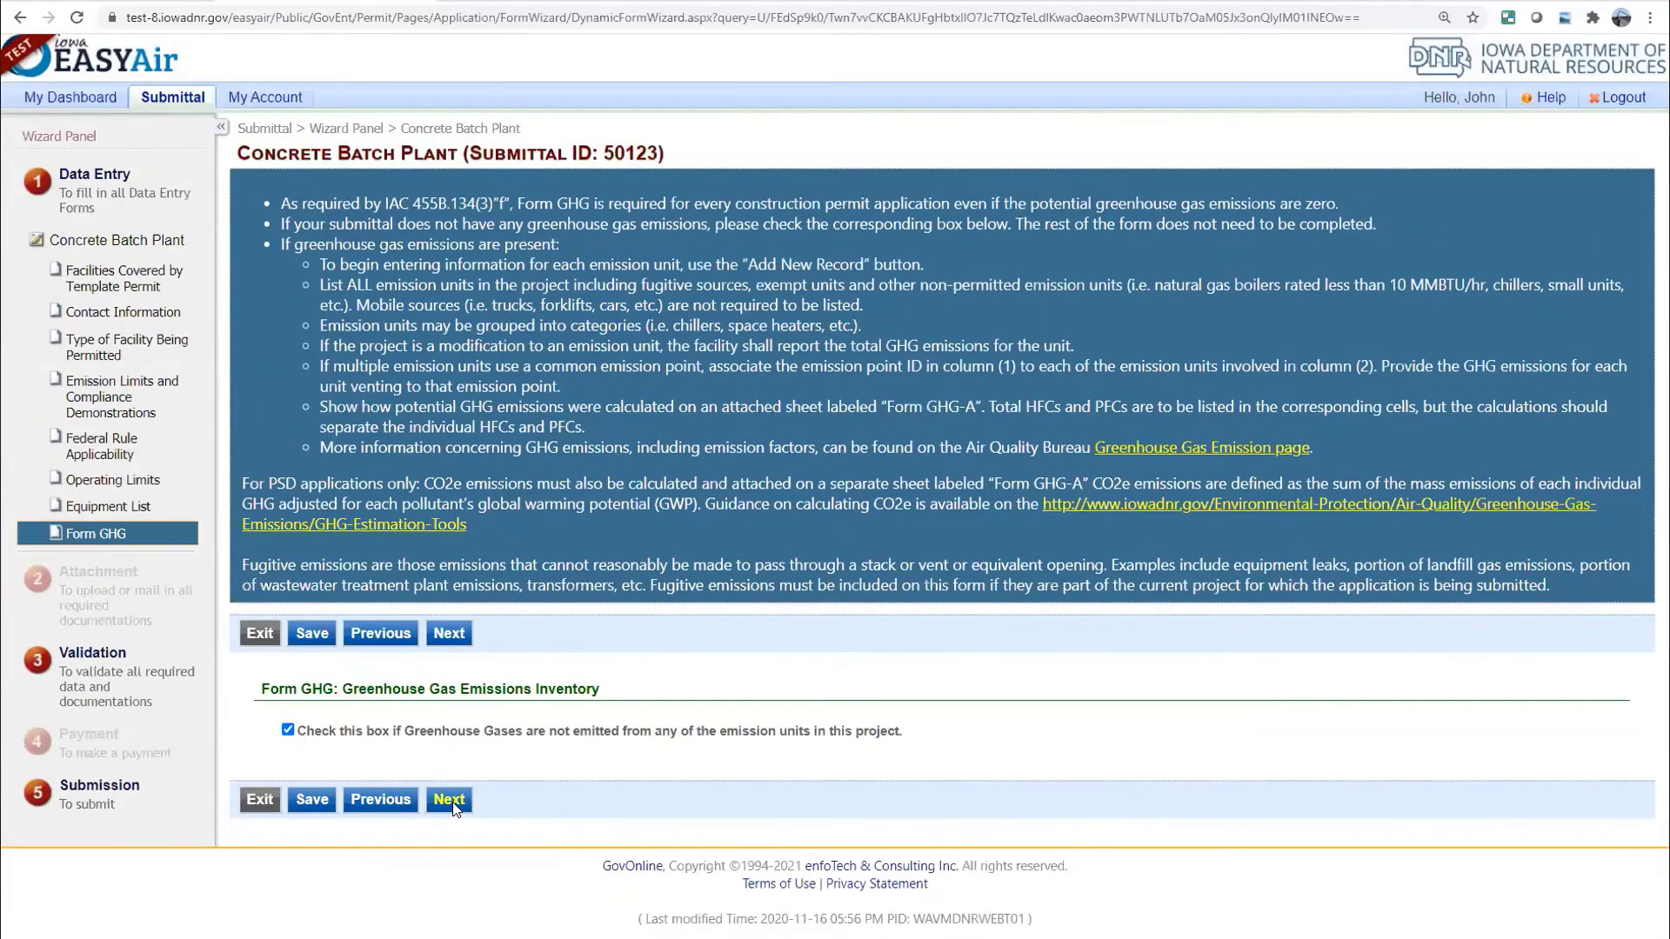
click(450, 801)
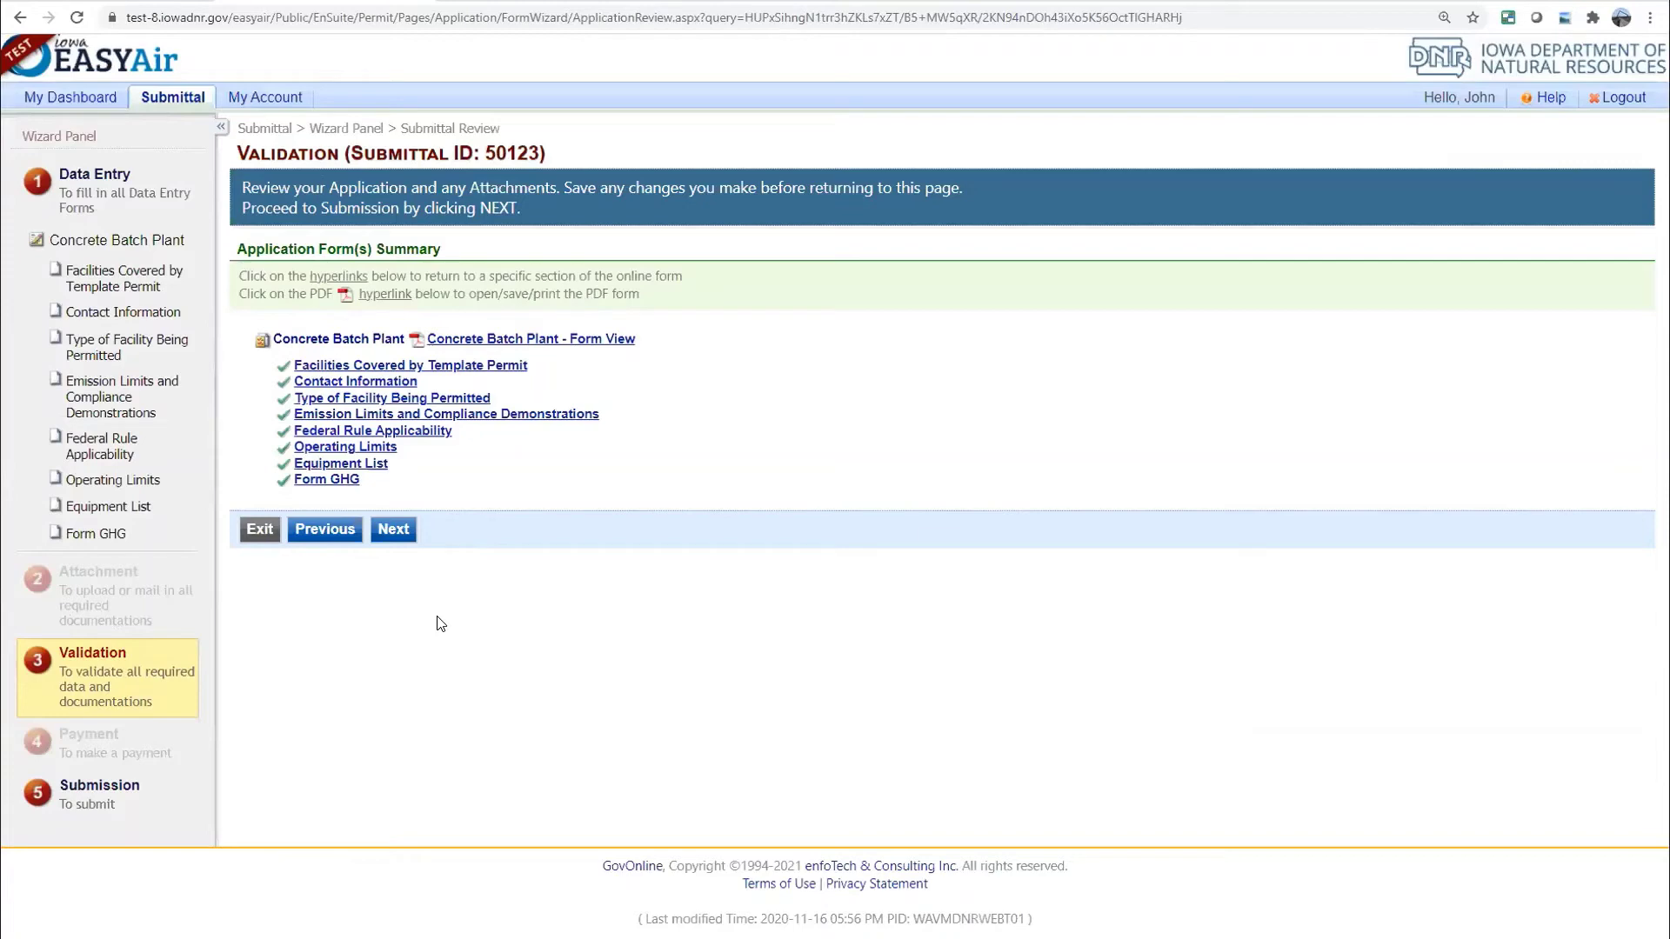
Pass validation, pick Check to pay the $100.00 fee, and advance to Submit Application
click(489, 339)
click(401, 534)
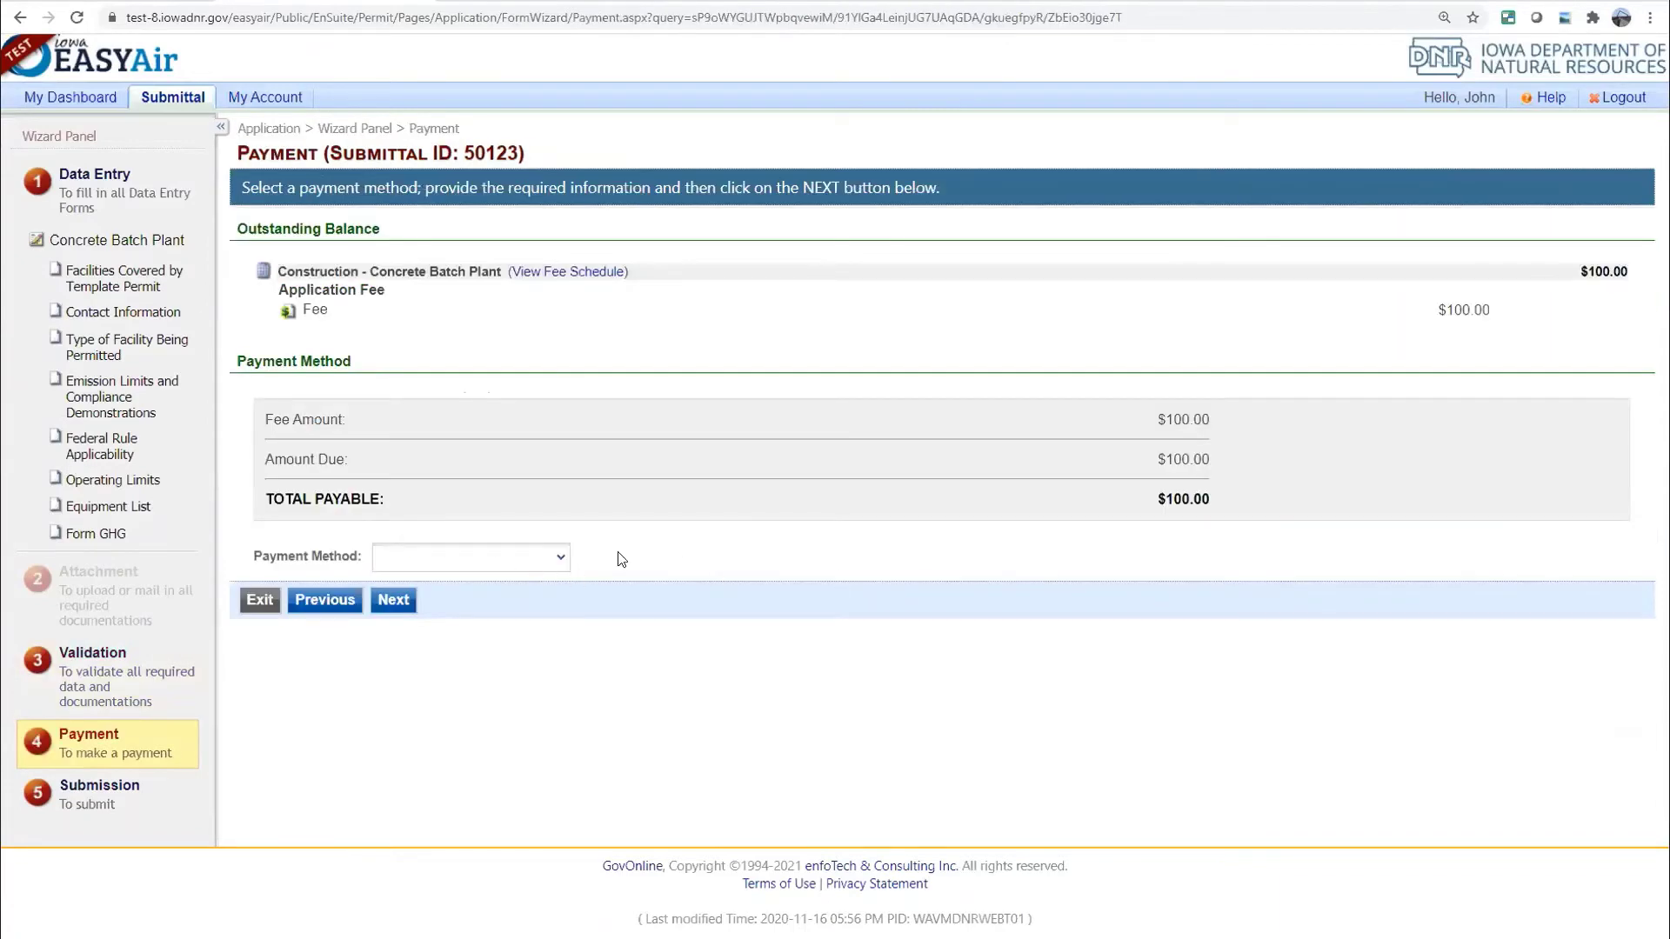
click(561, 570)
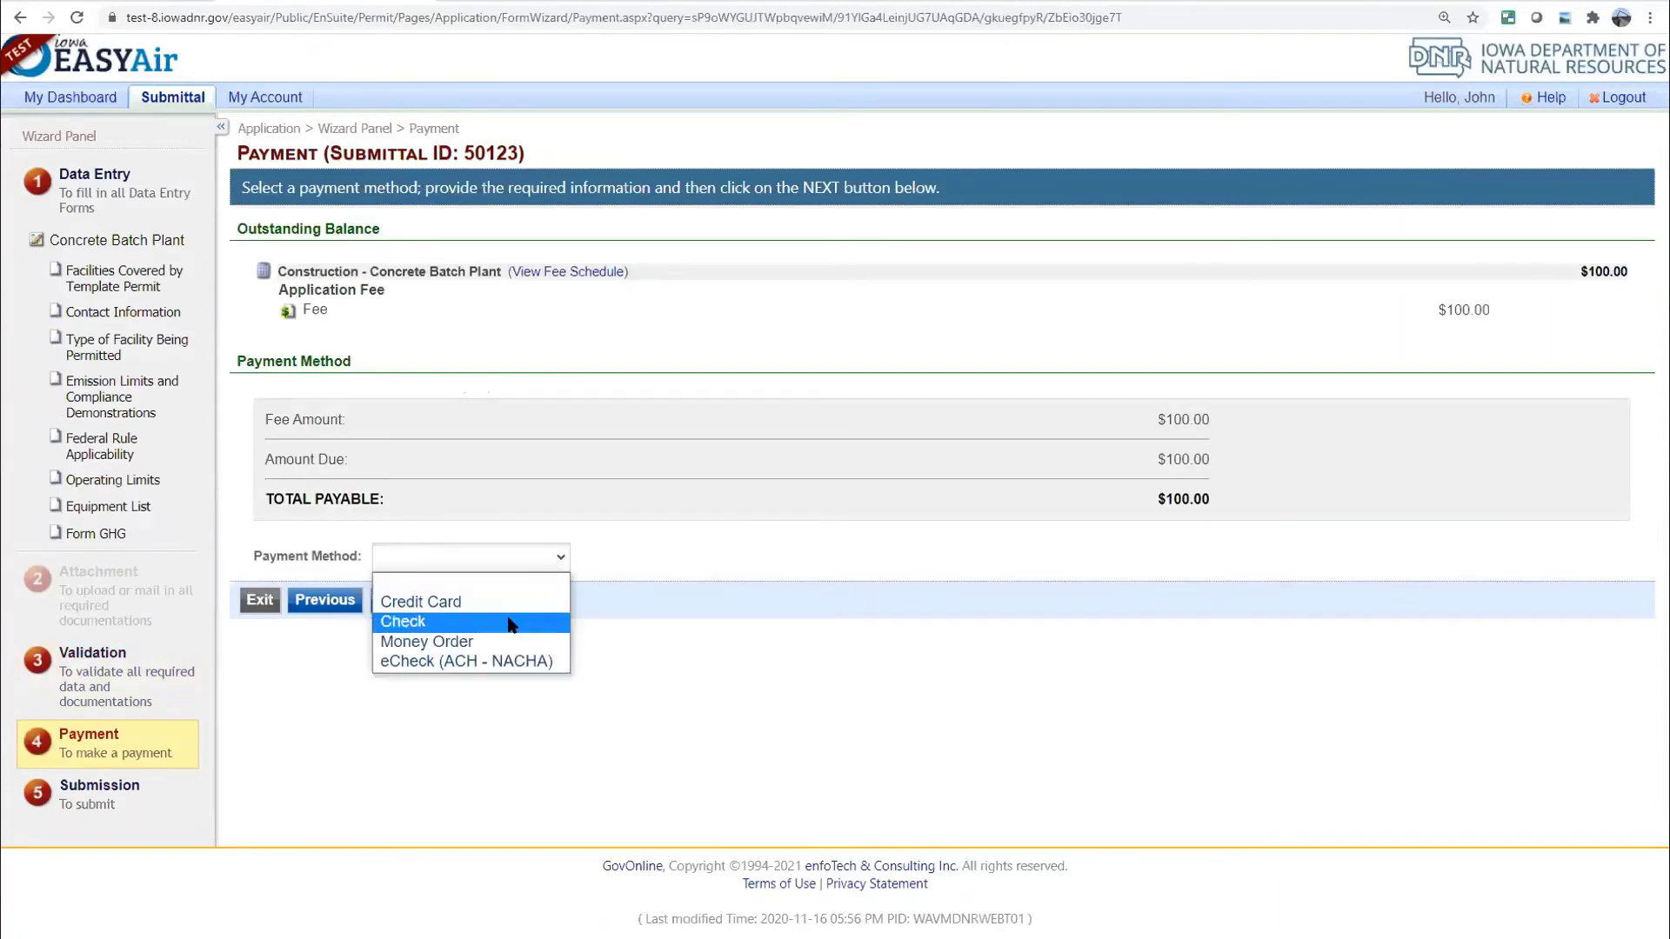
click(385, 615)
click(391, 708)
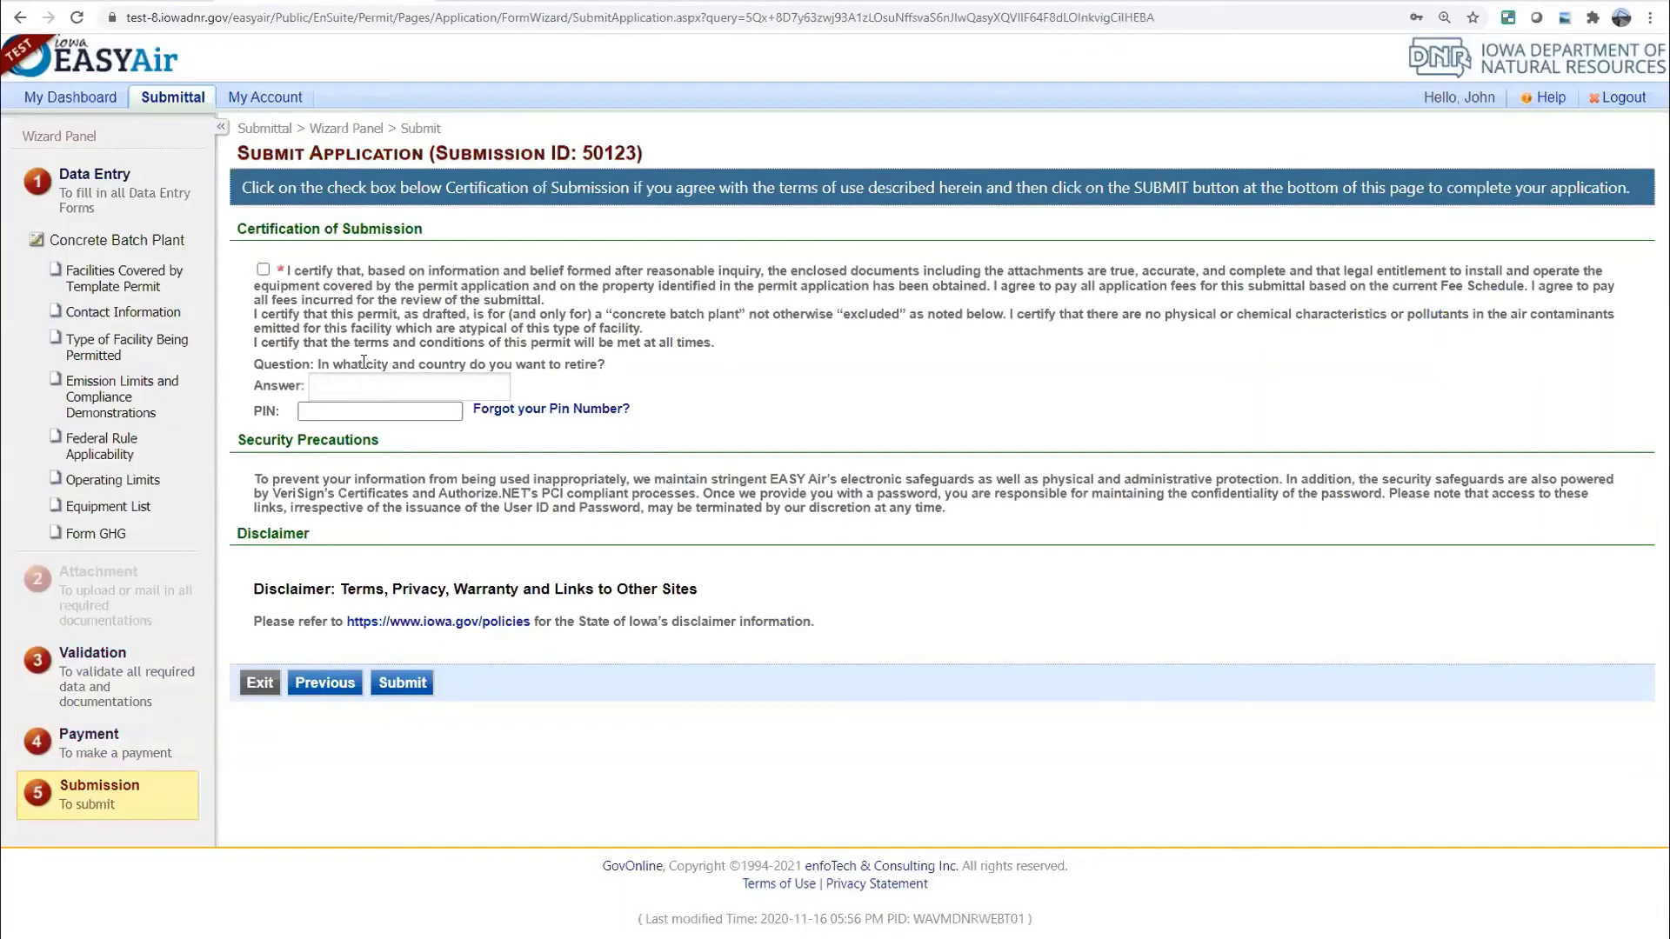
Tick the certification, enter the security answer and account PIN, and submit submittal 50123
click(263, 270)
click(352, 385)
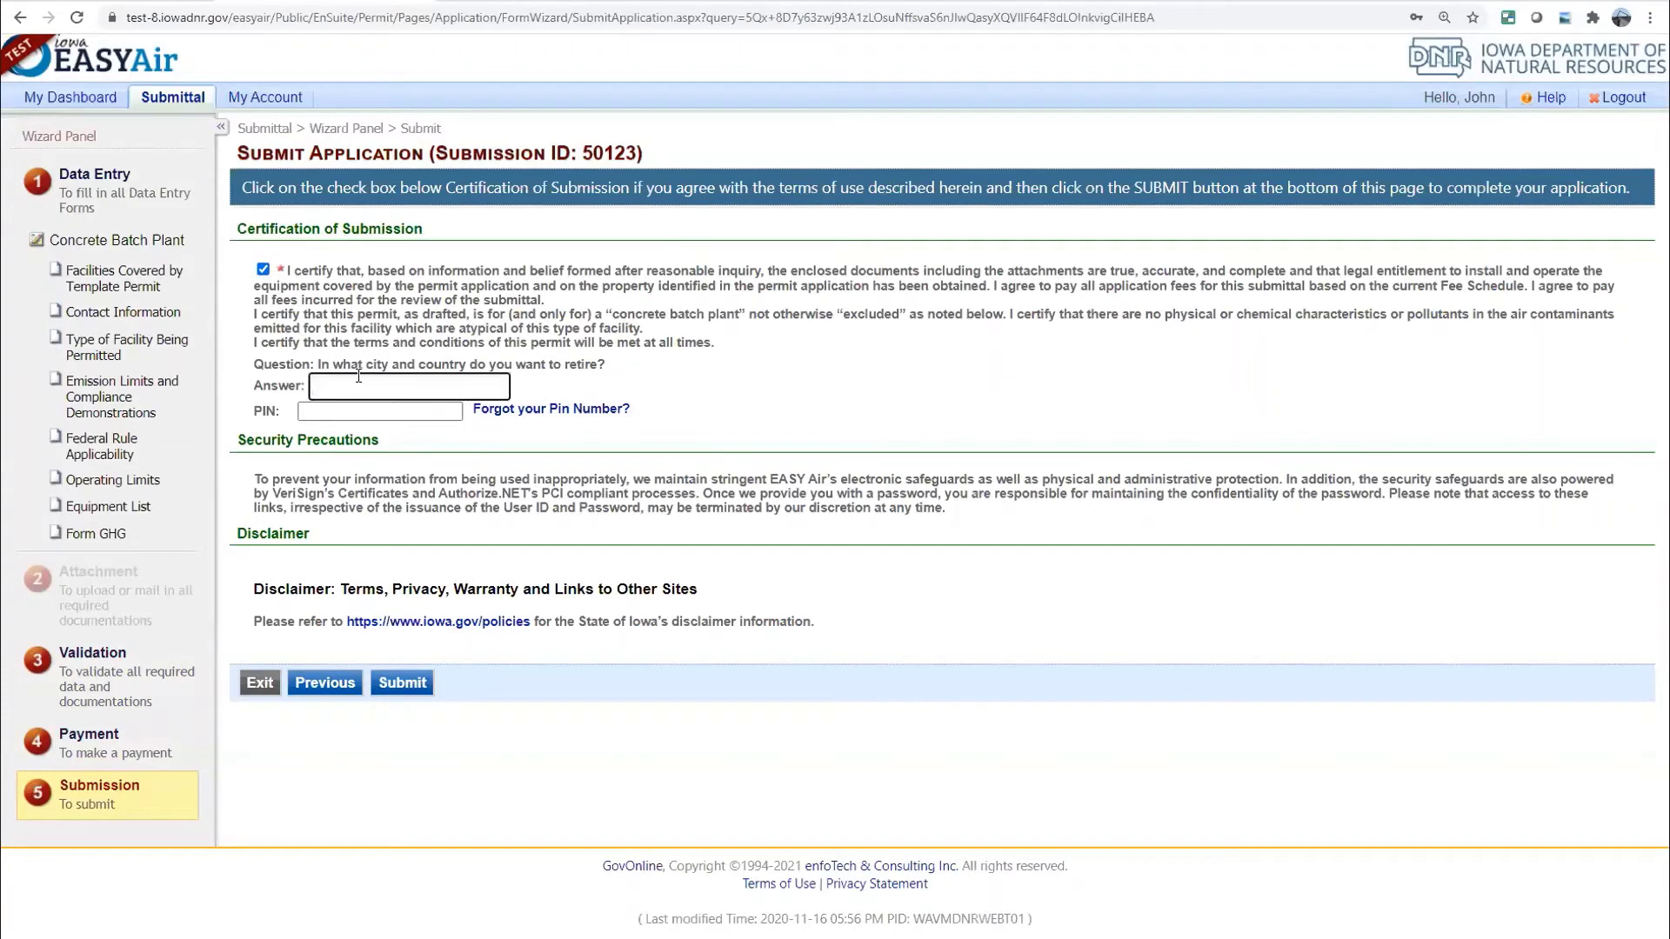
click(362, 411)
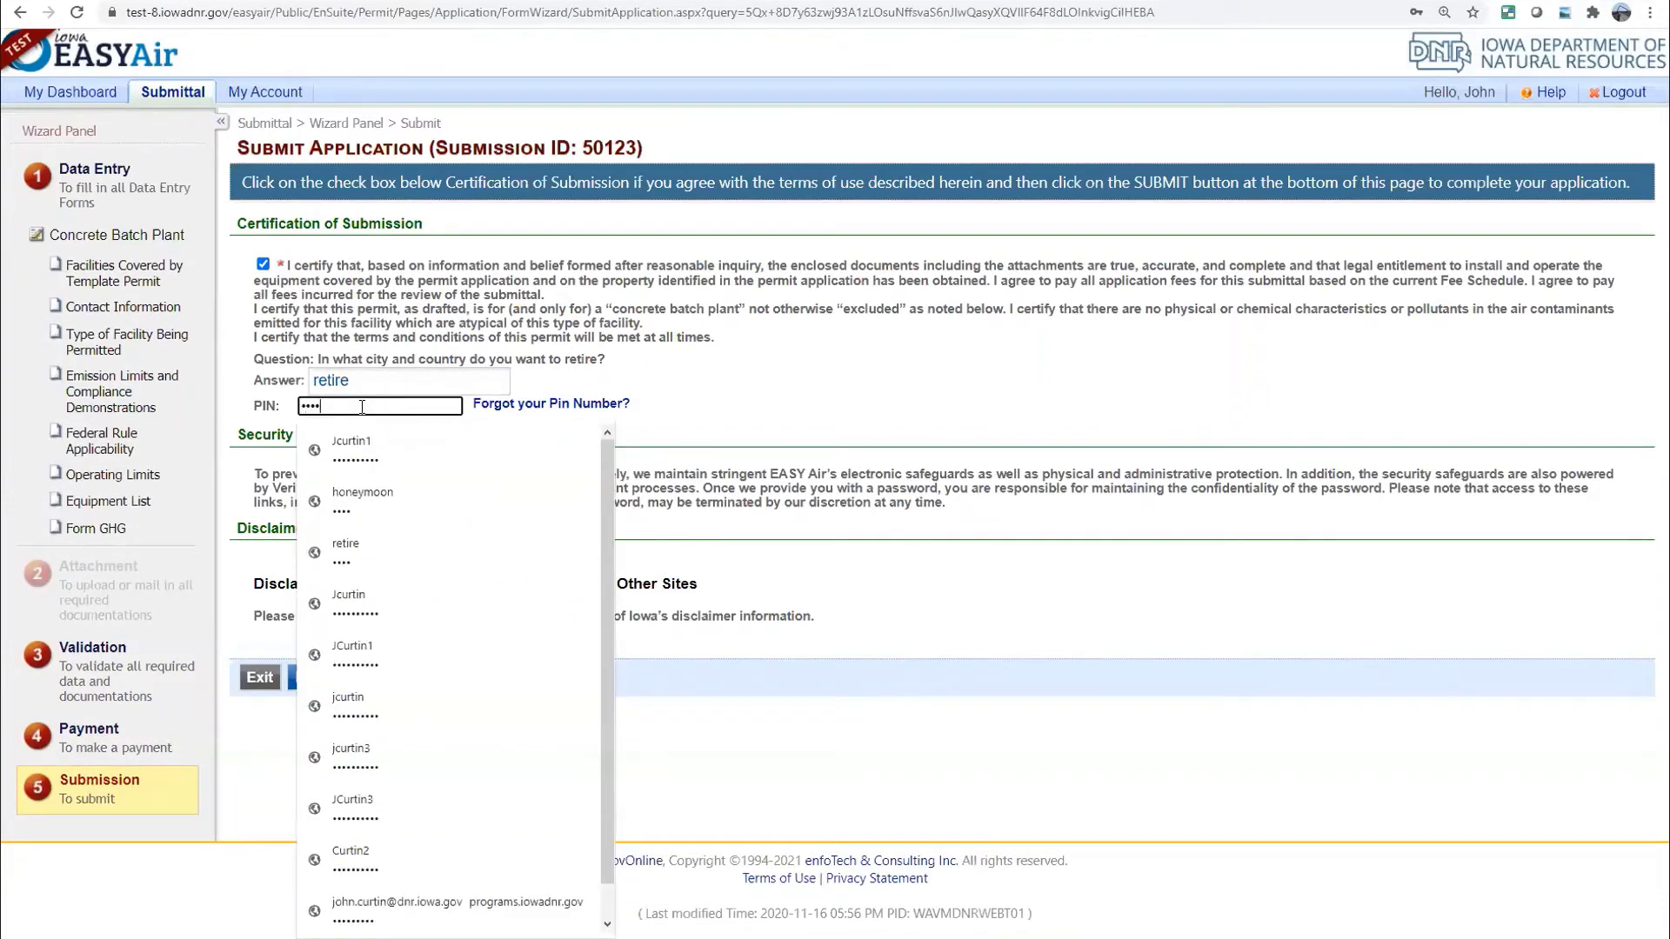
click(729, 416)
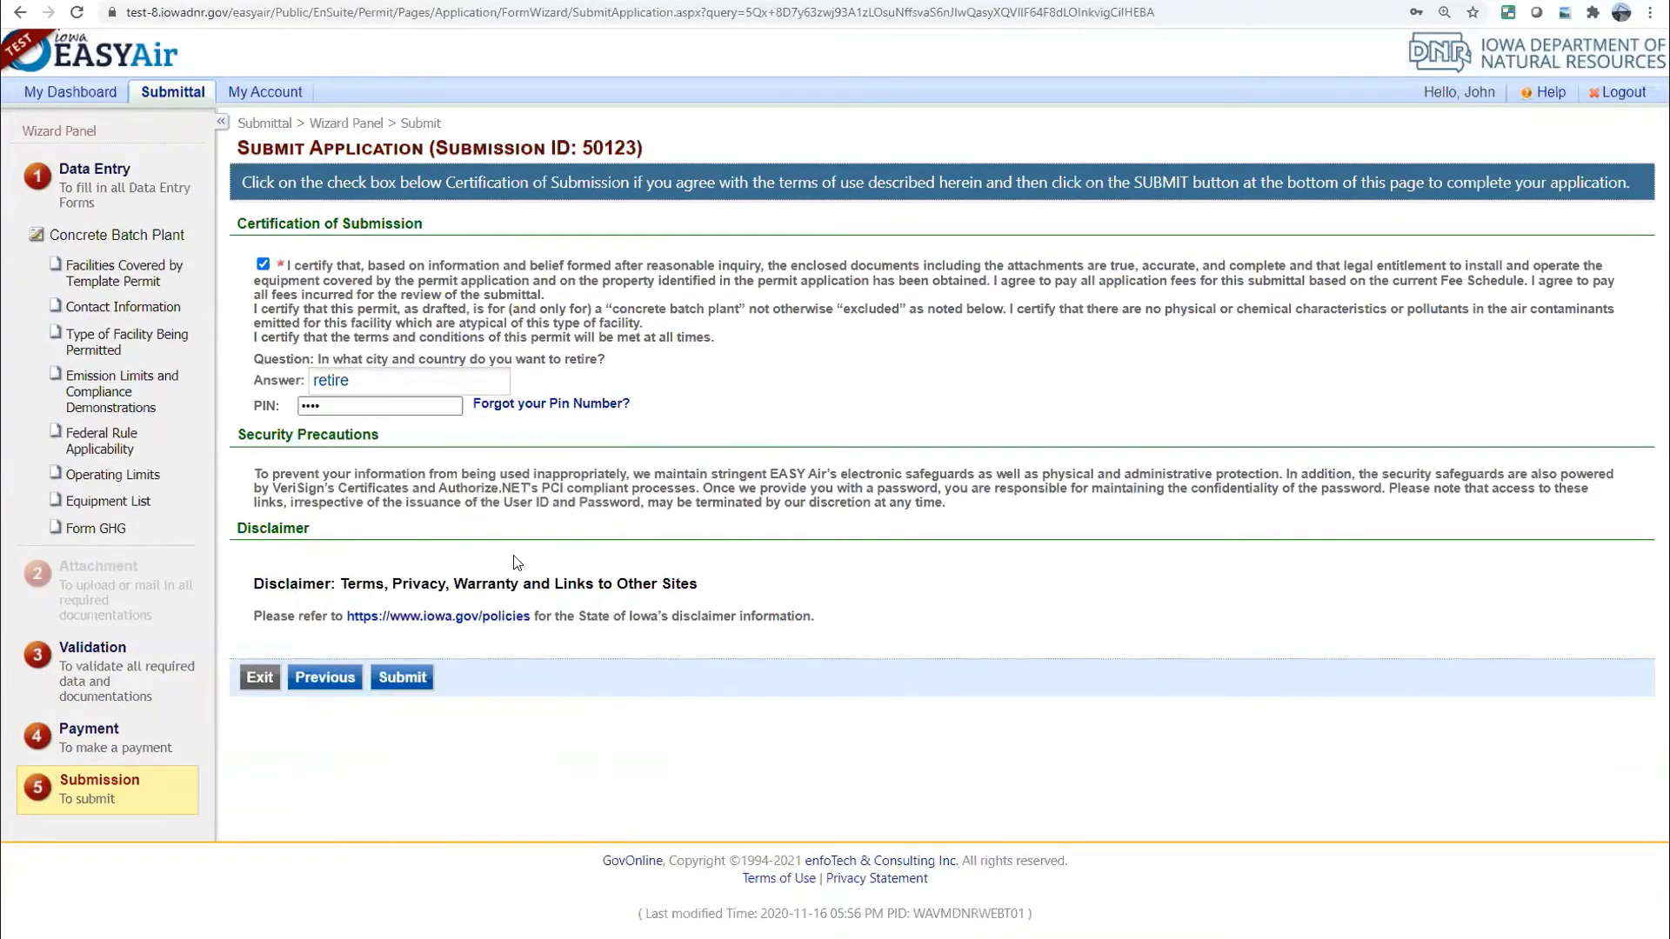
click(407, 686)
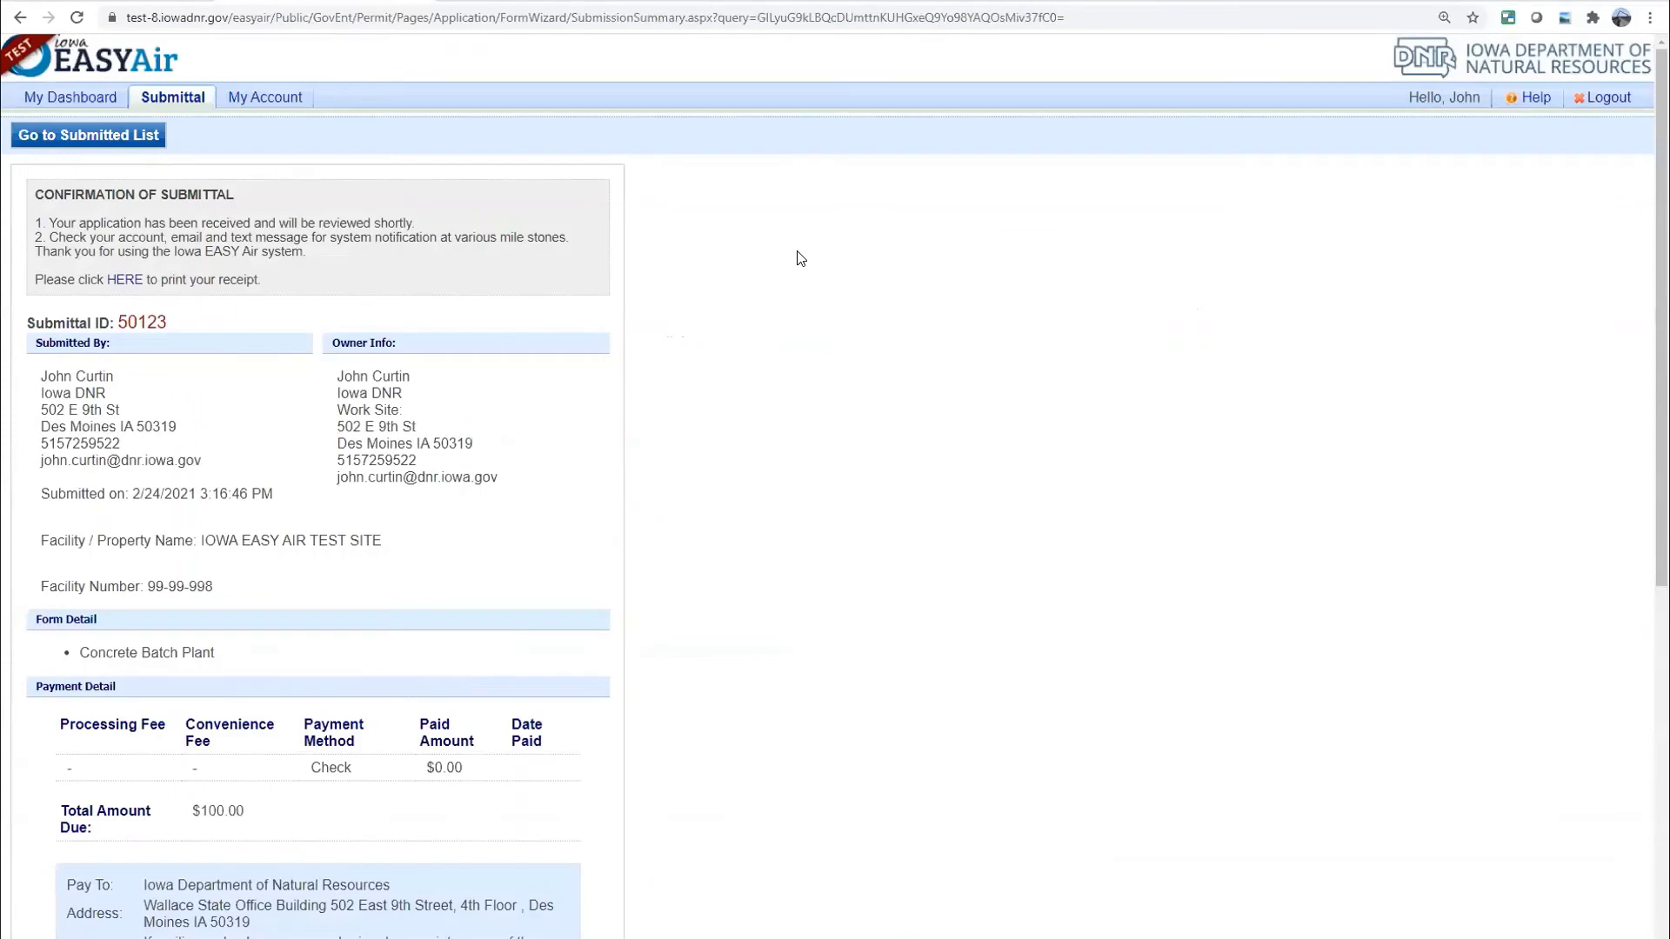
Leave the 50123 Confirmation of Submittal page for the My Dashboard tab
click(87, 108)
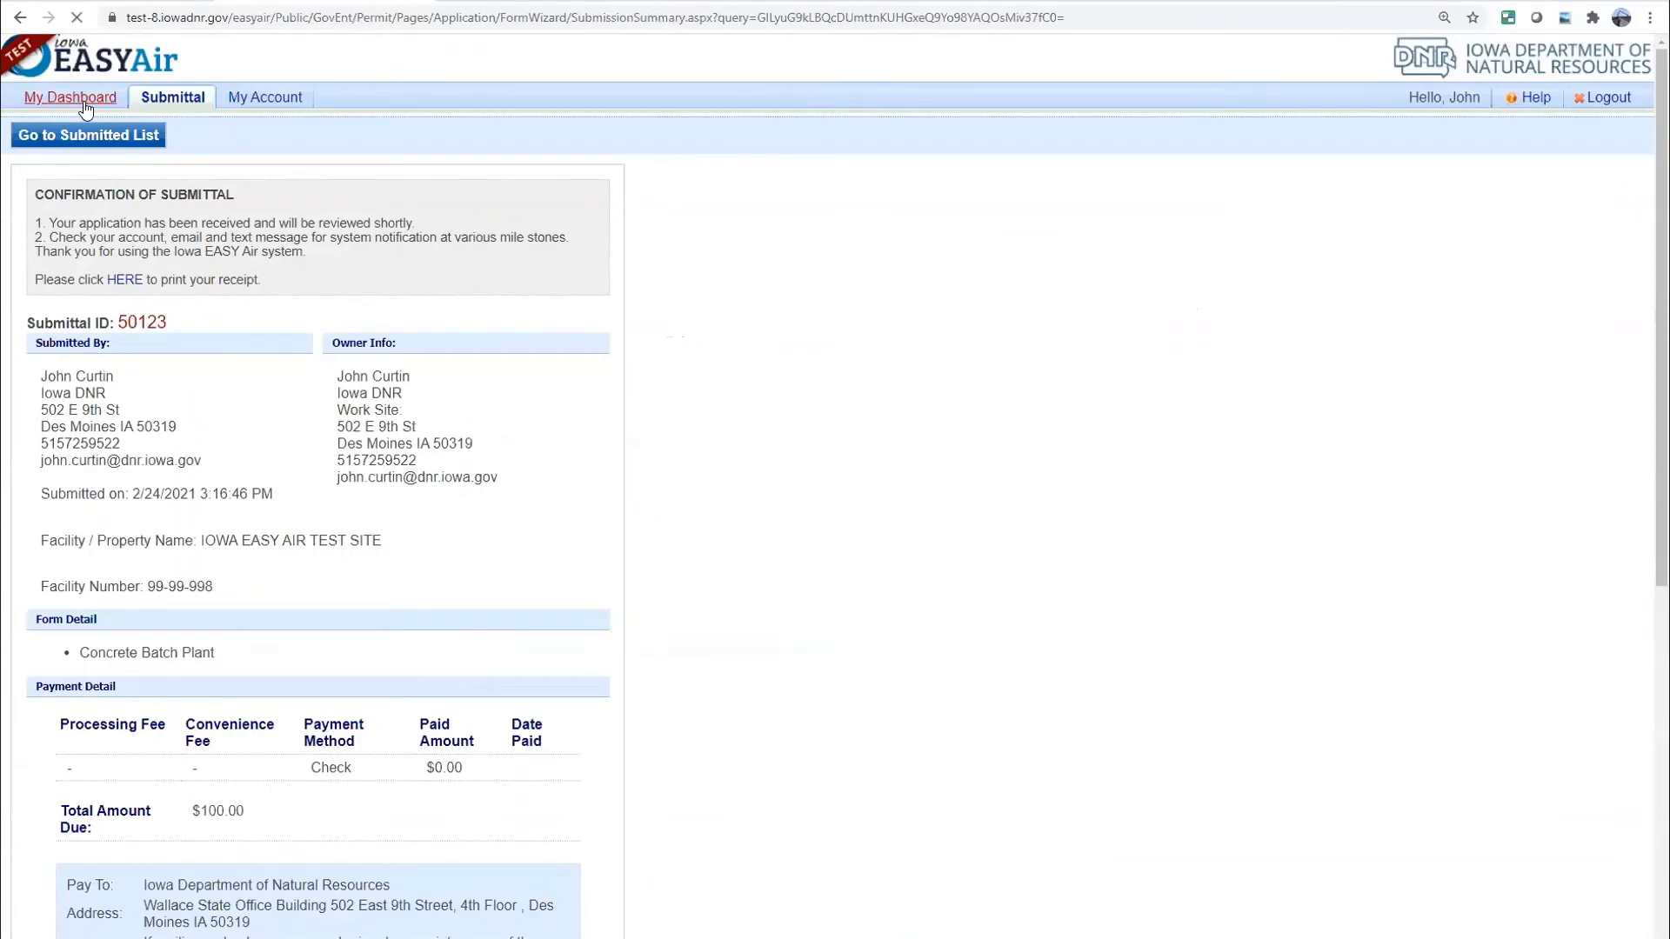
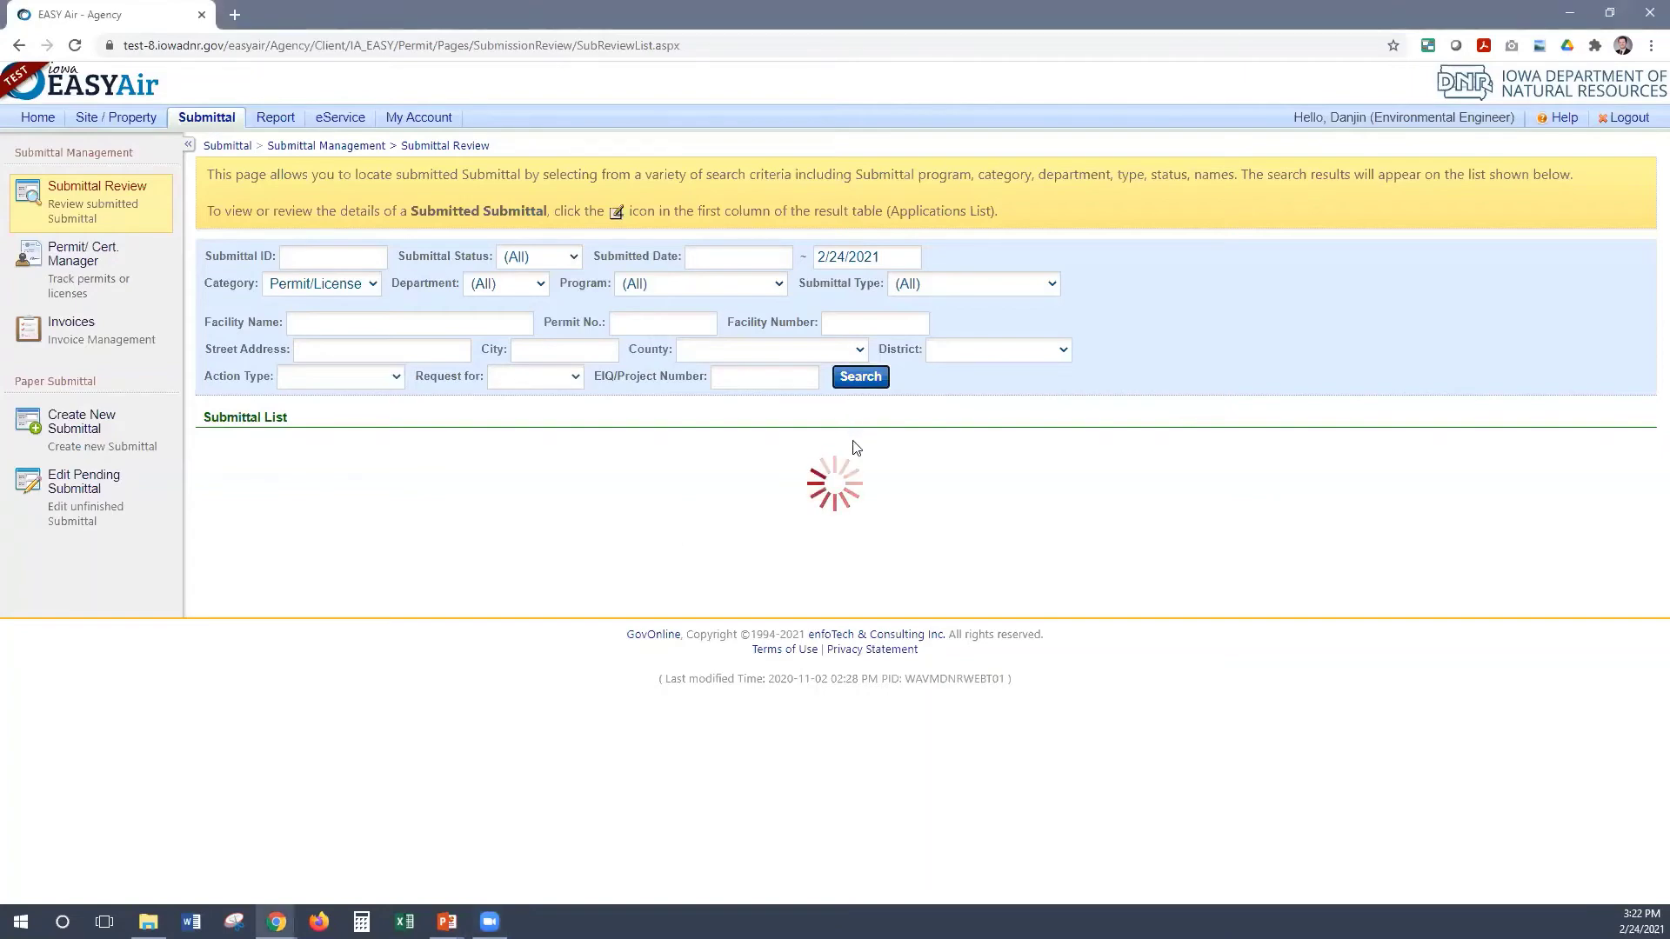
Open the View/Edit review page of submittal 50121 from the Submittal List
scroll(853, 448, down, 10)
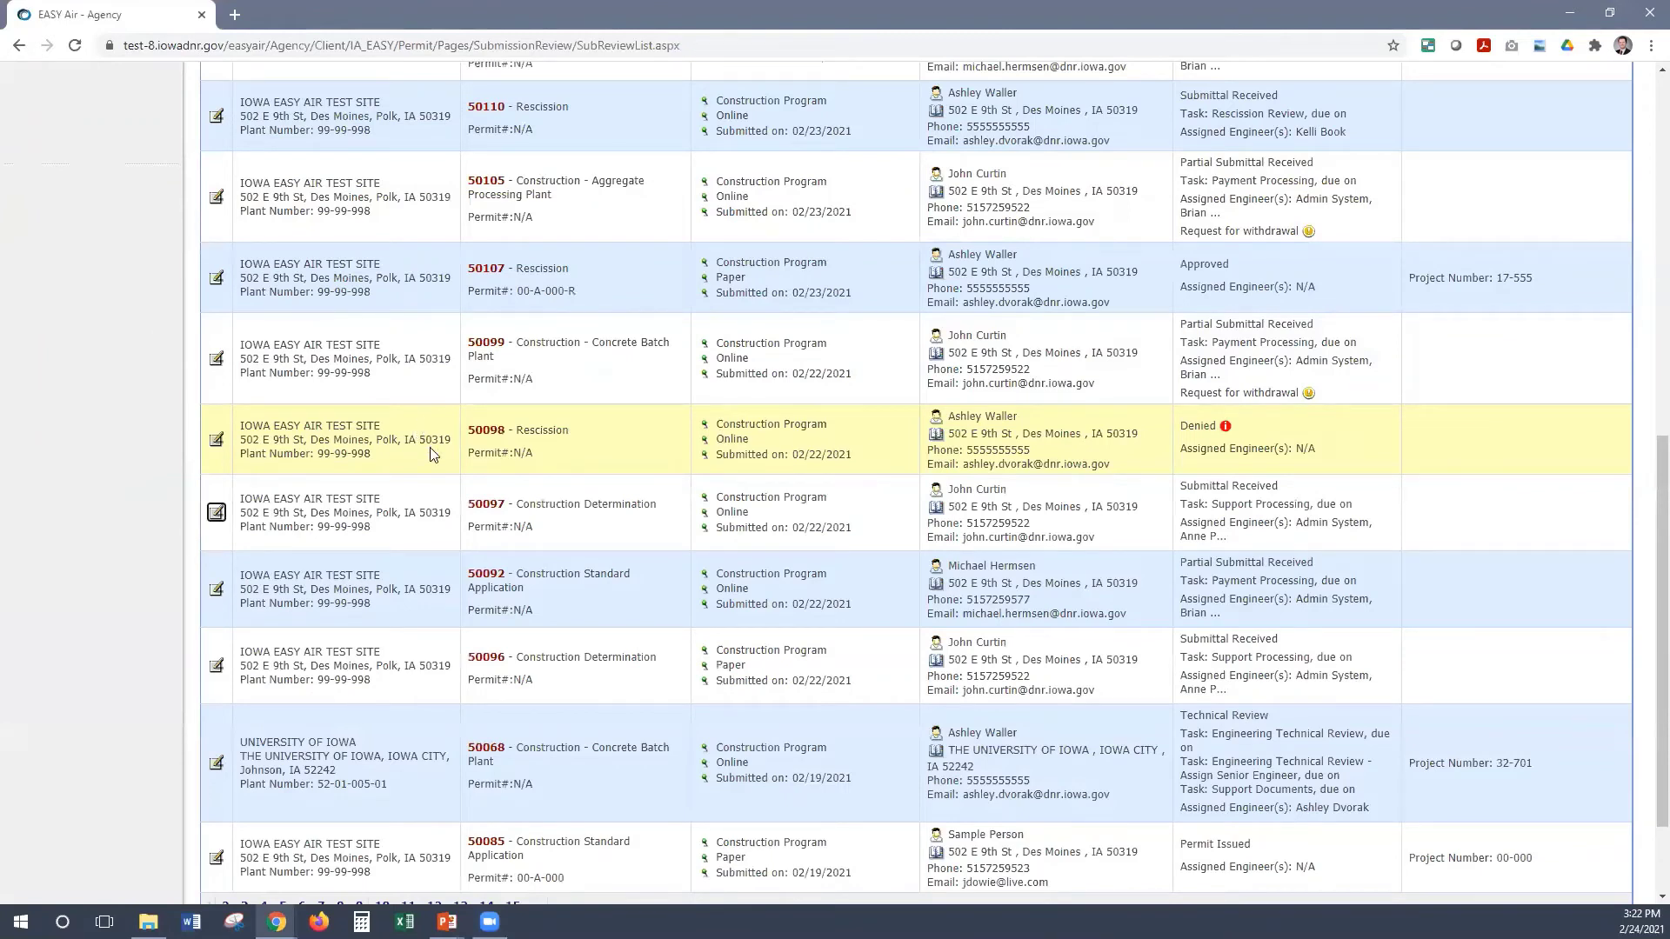
scroll(429, 453, up, 10)
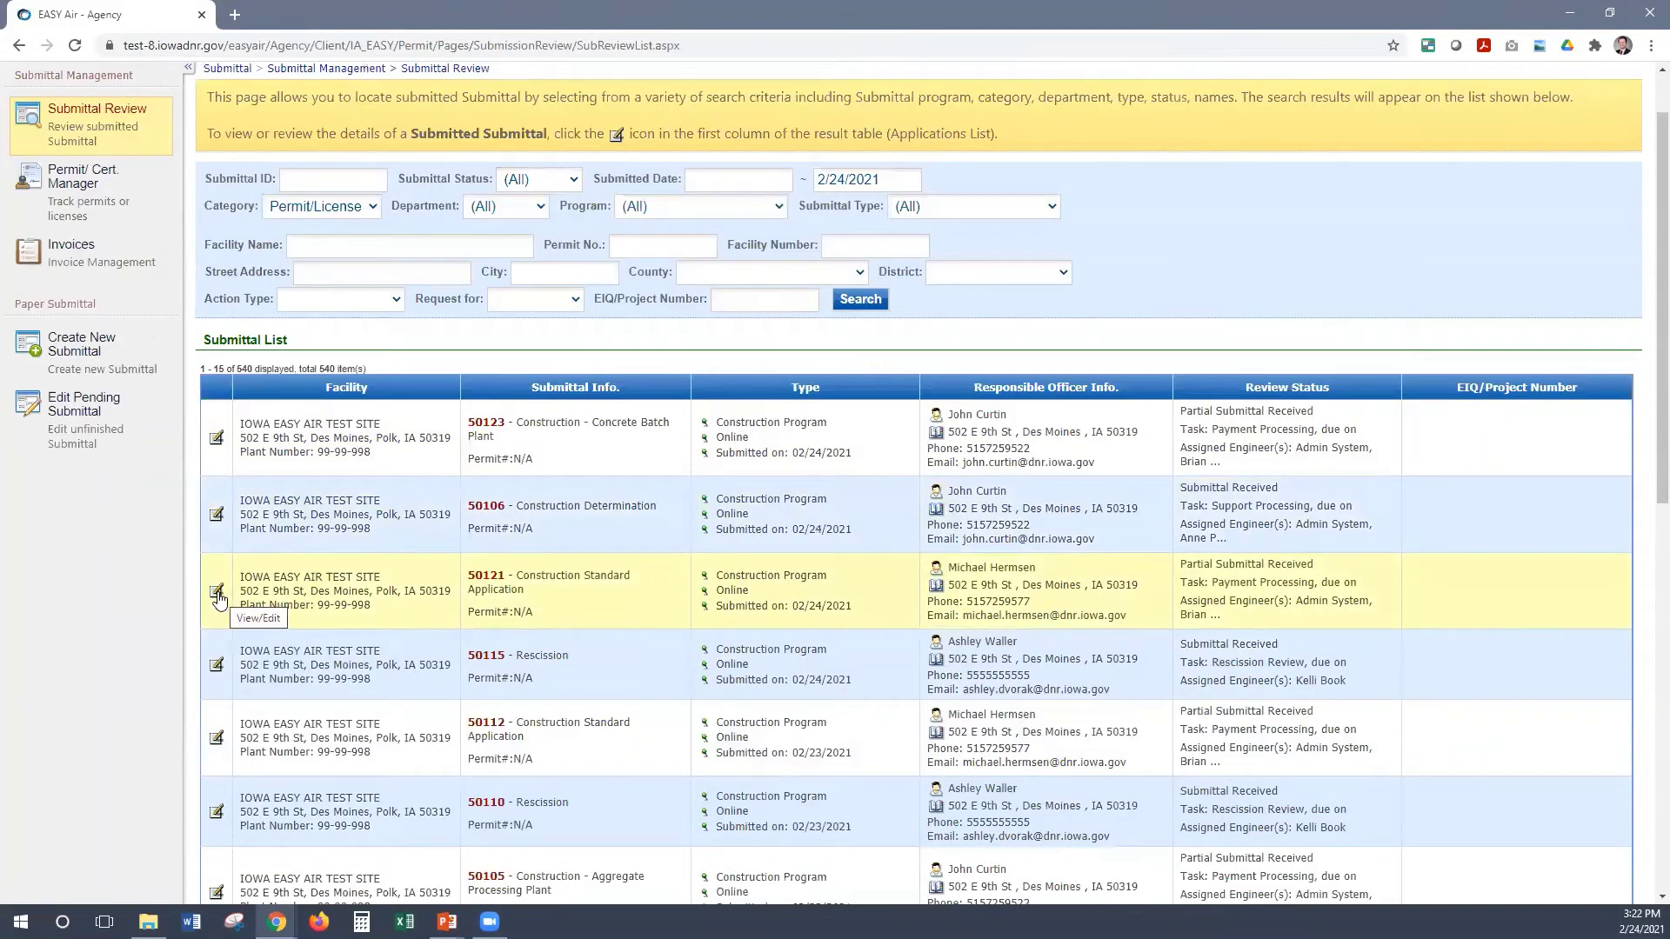
click(218, 597)
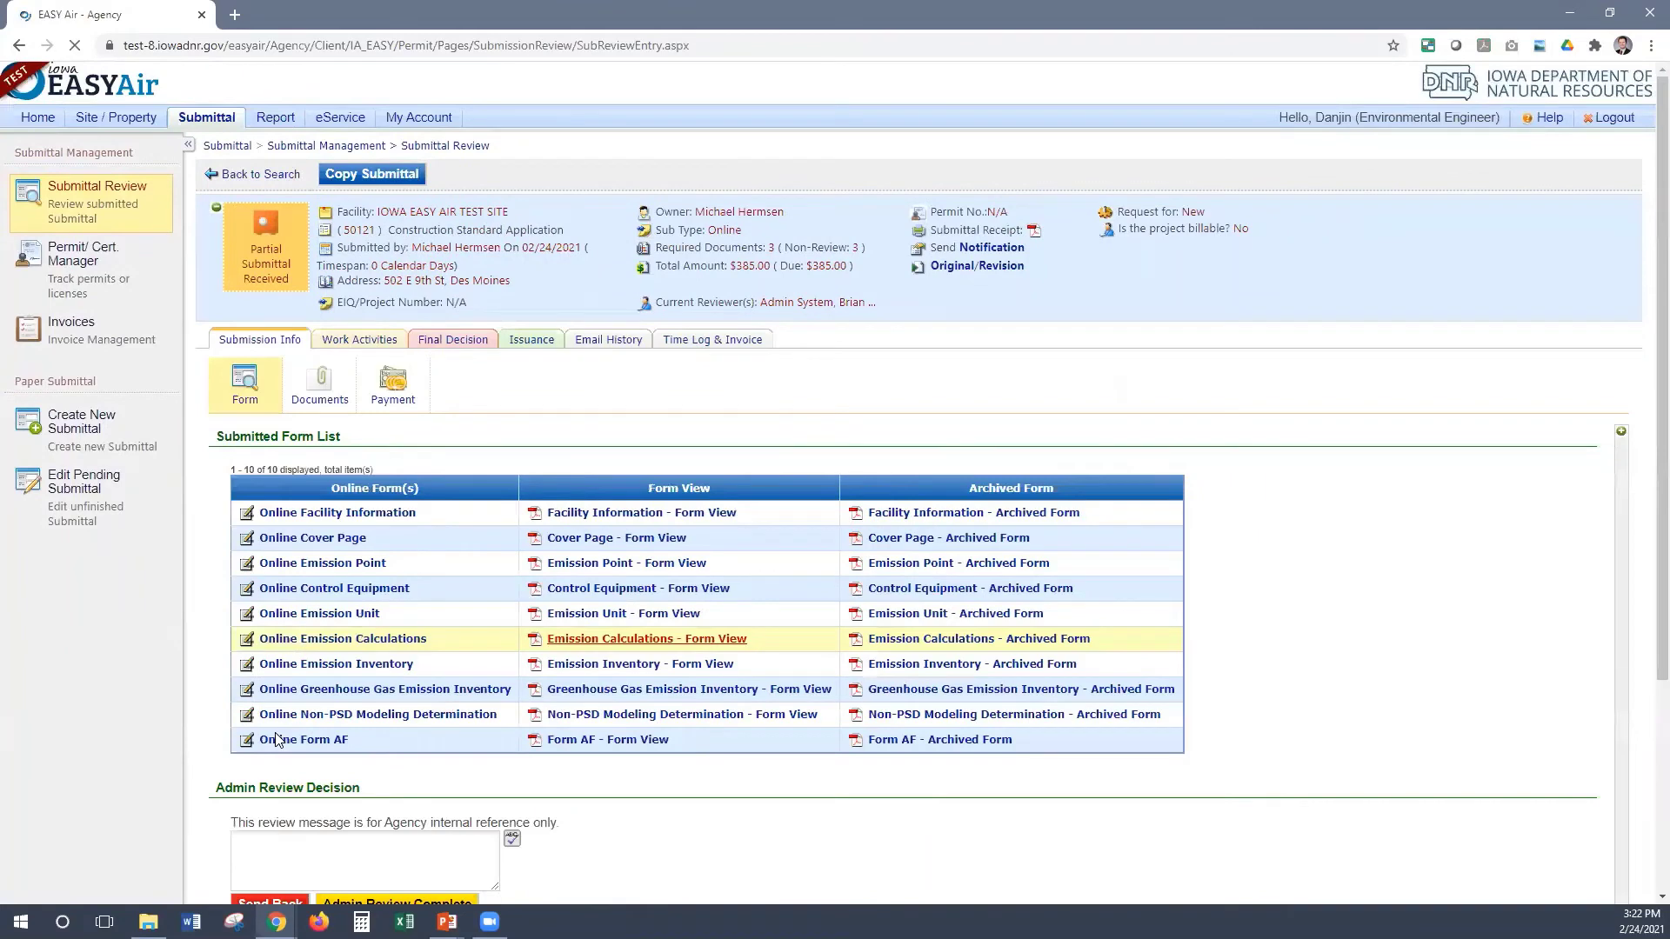
Mark only the Emission Point form for amendment and return submittal 50121 to the applicant
scroll(277, 739, down, 2)
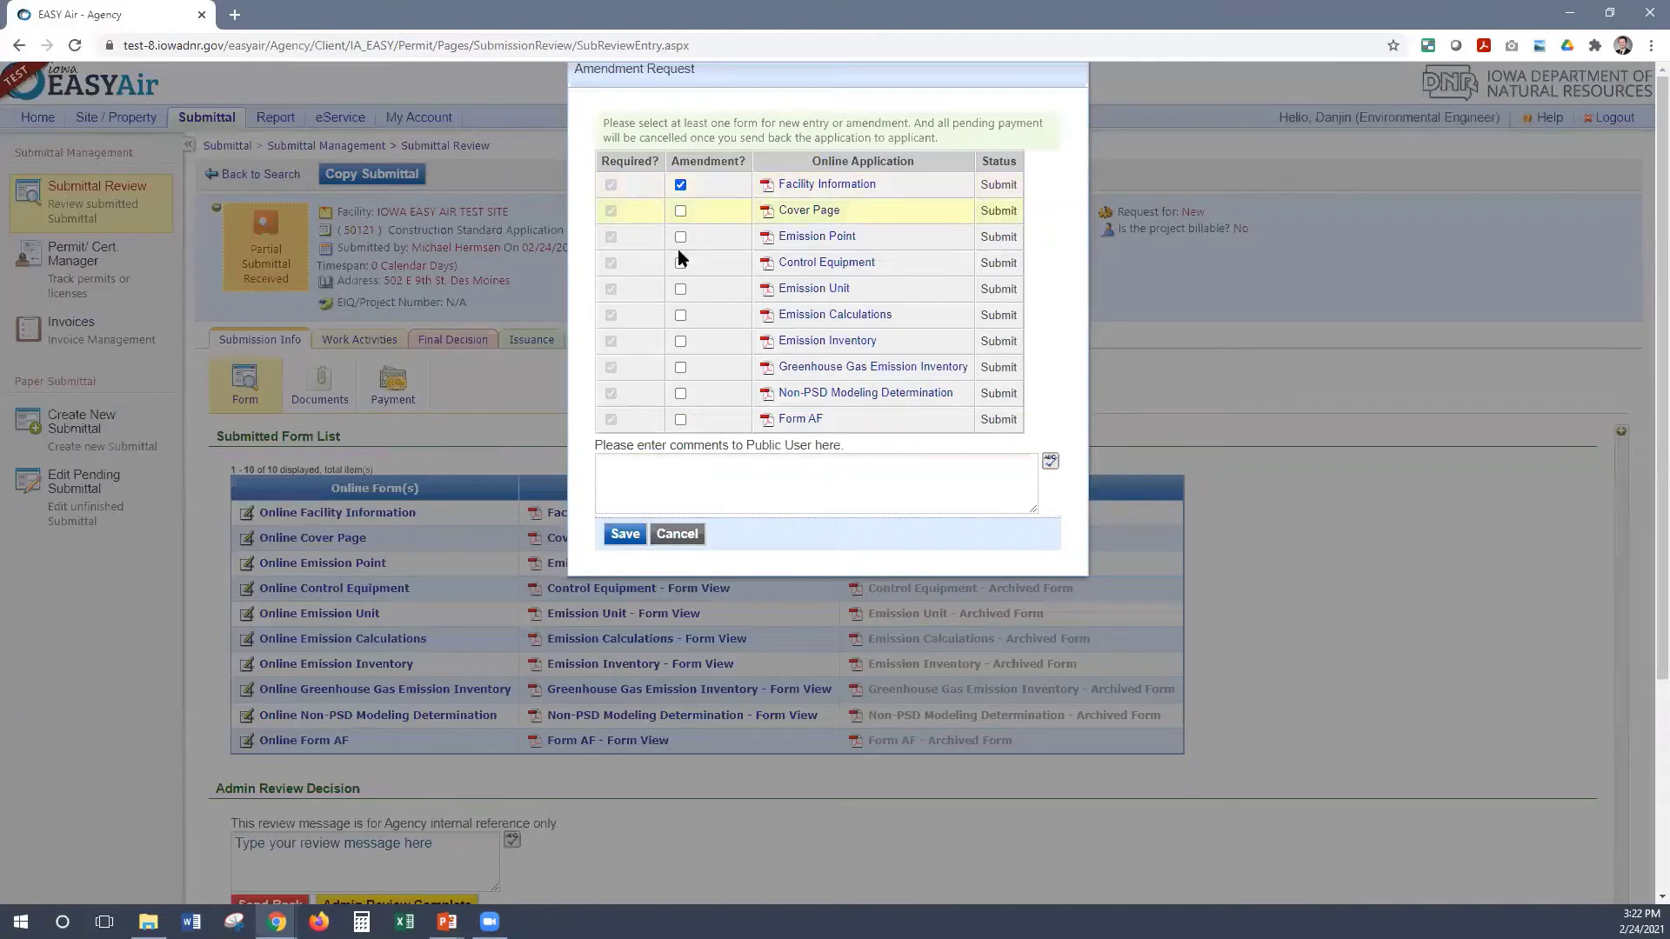
click(680, 212)
click(680, 263)
click(680, 290)
click(680, 185)
click(680, 212)
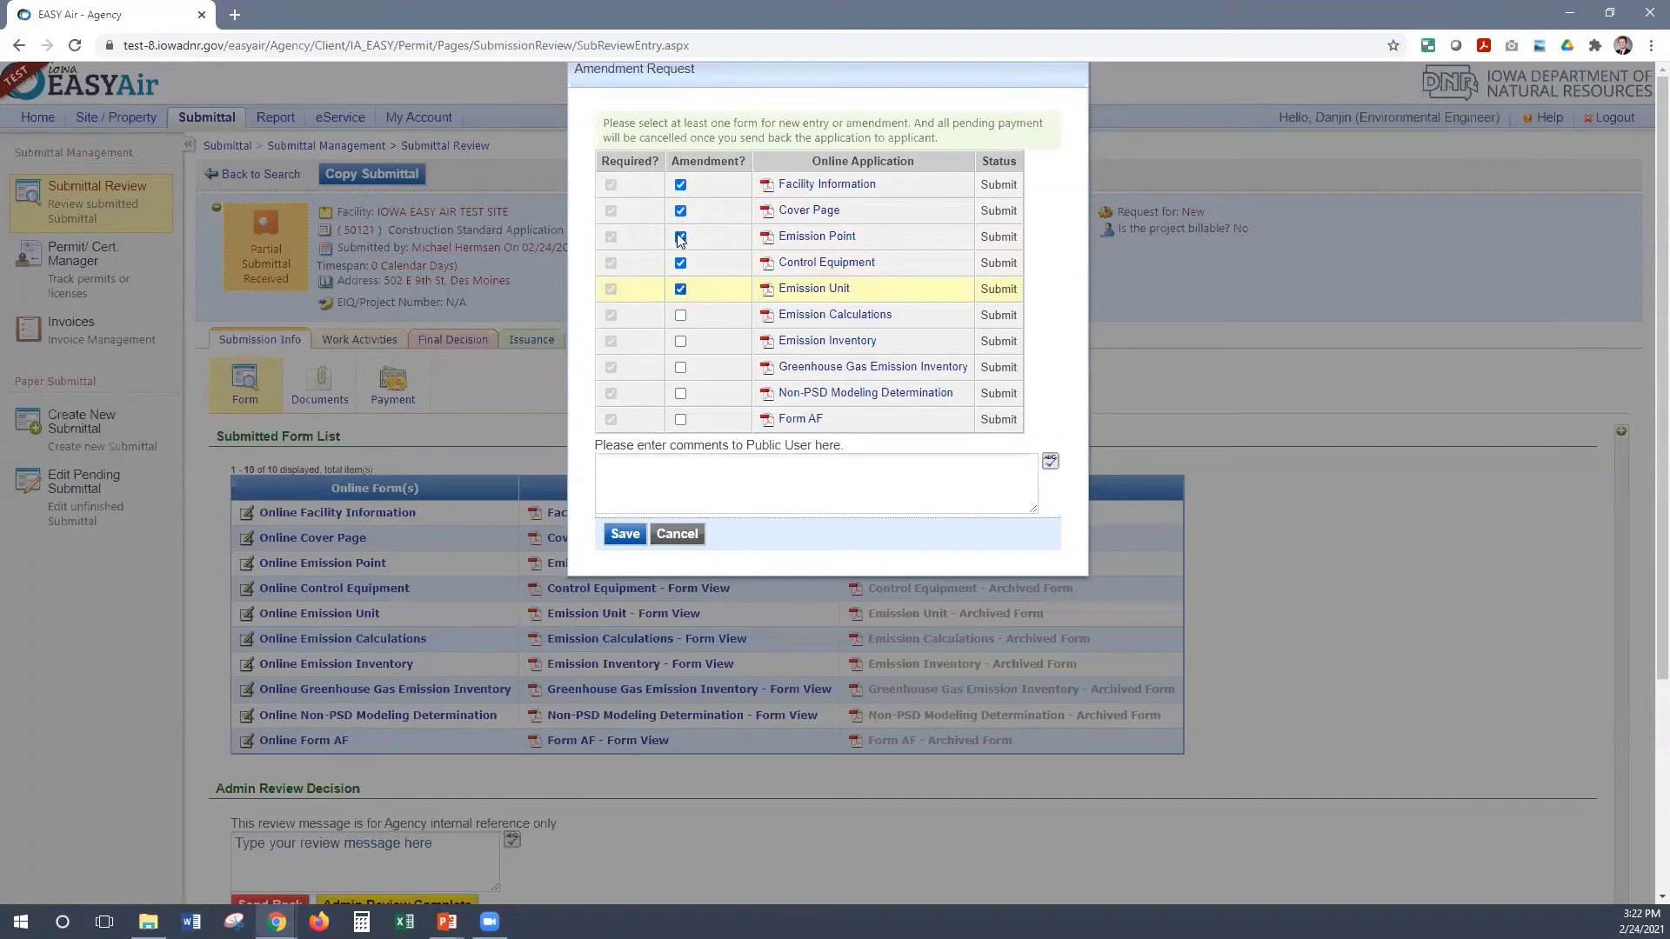
click(680, 289)
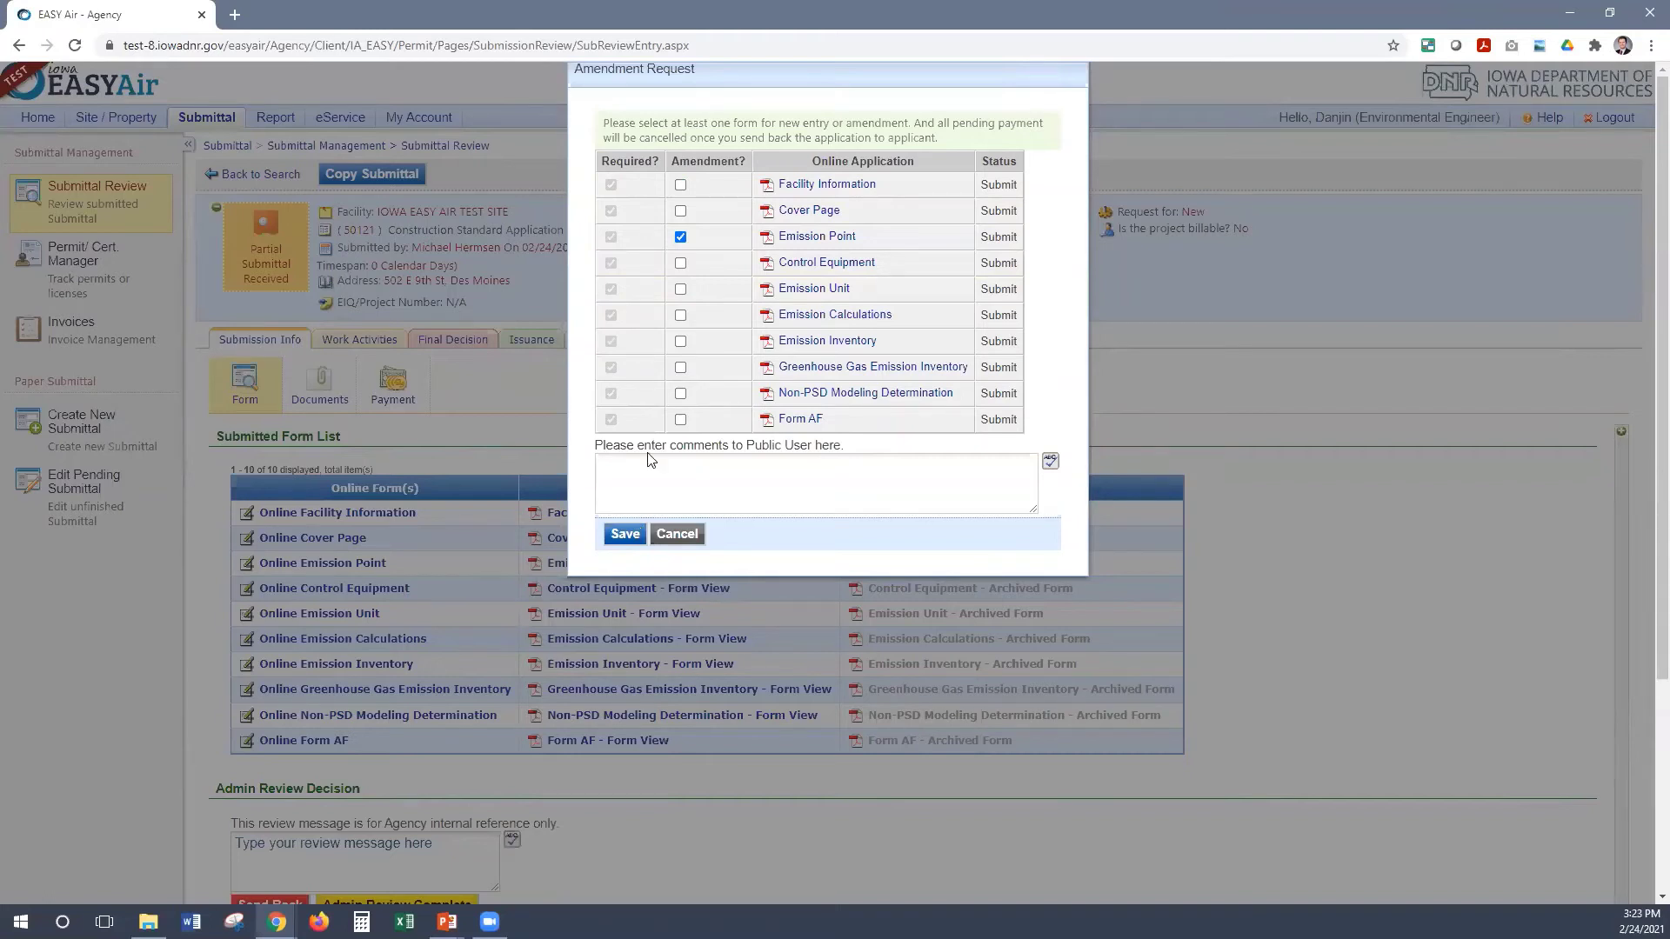
click(677, 535)
key(Return)
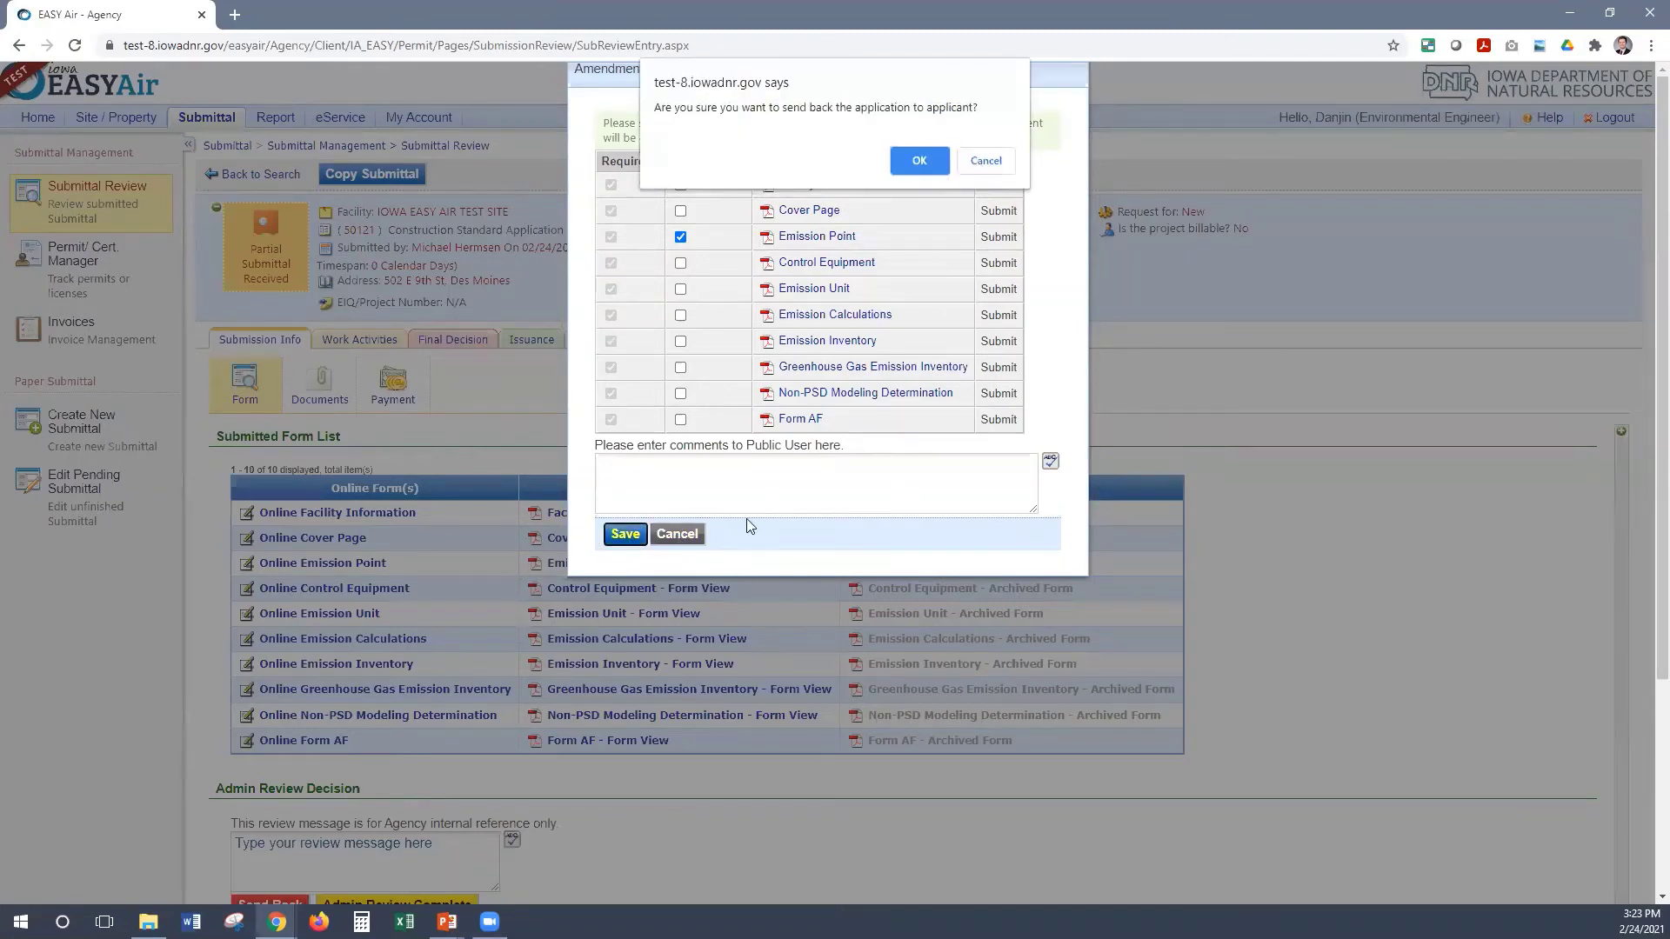
key(Return)
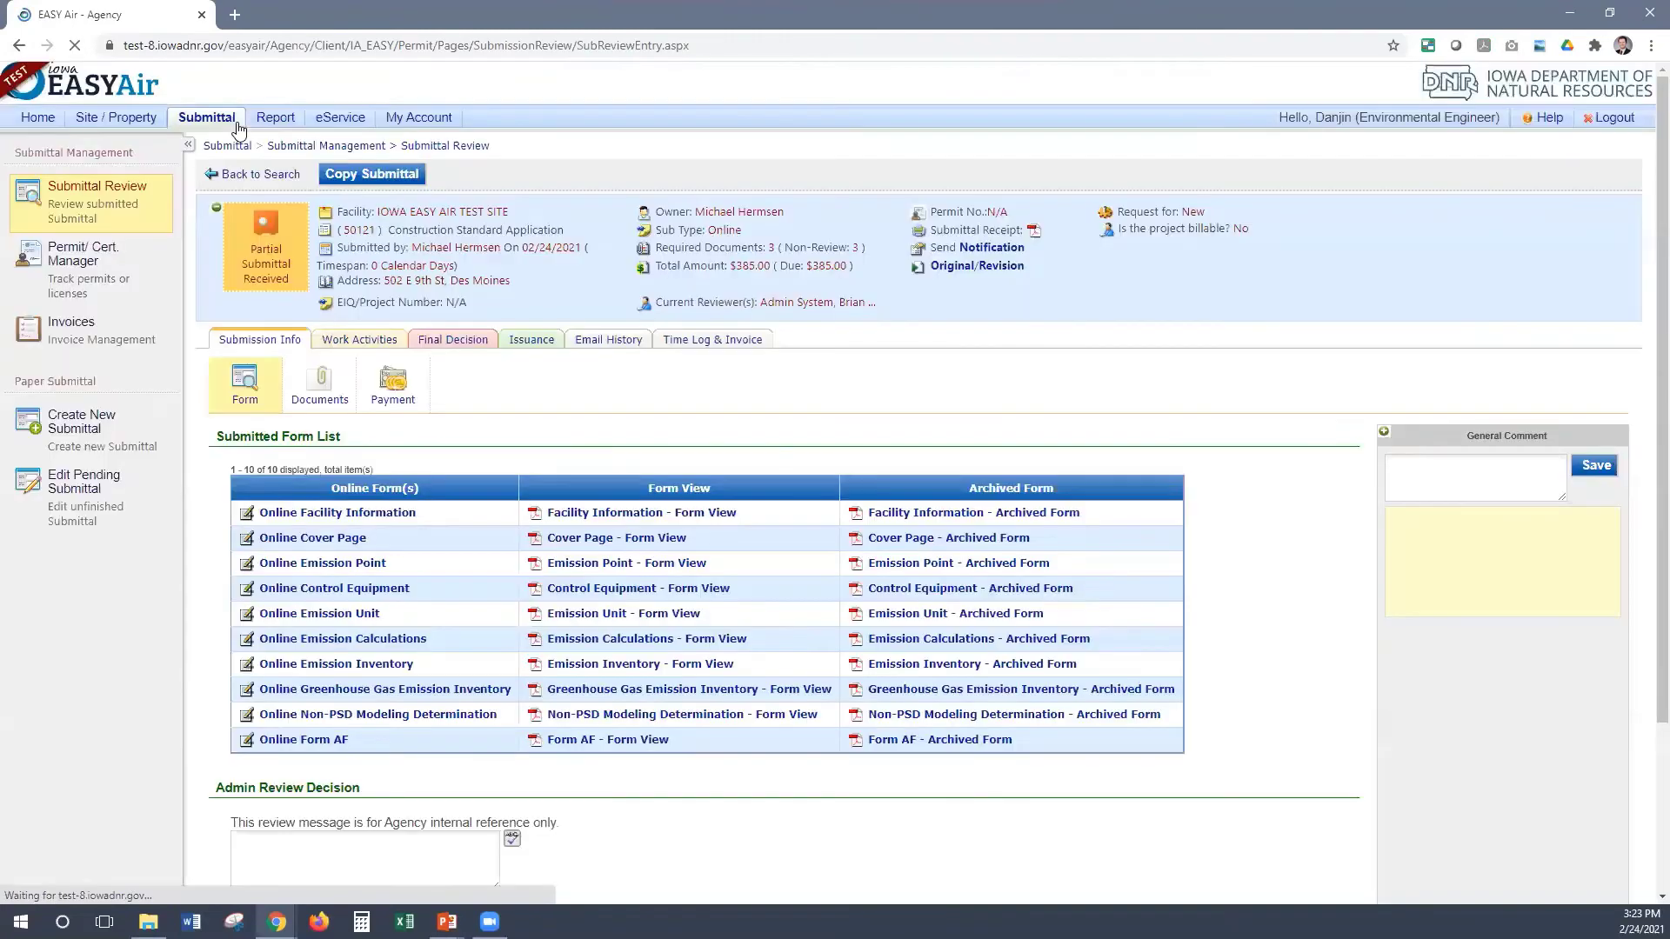
From Submittal > Edit Pending Submittal, open pending submittal 49604 for editing
mouse_move(238, 128)
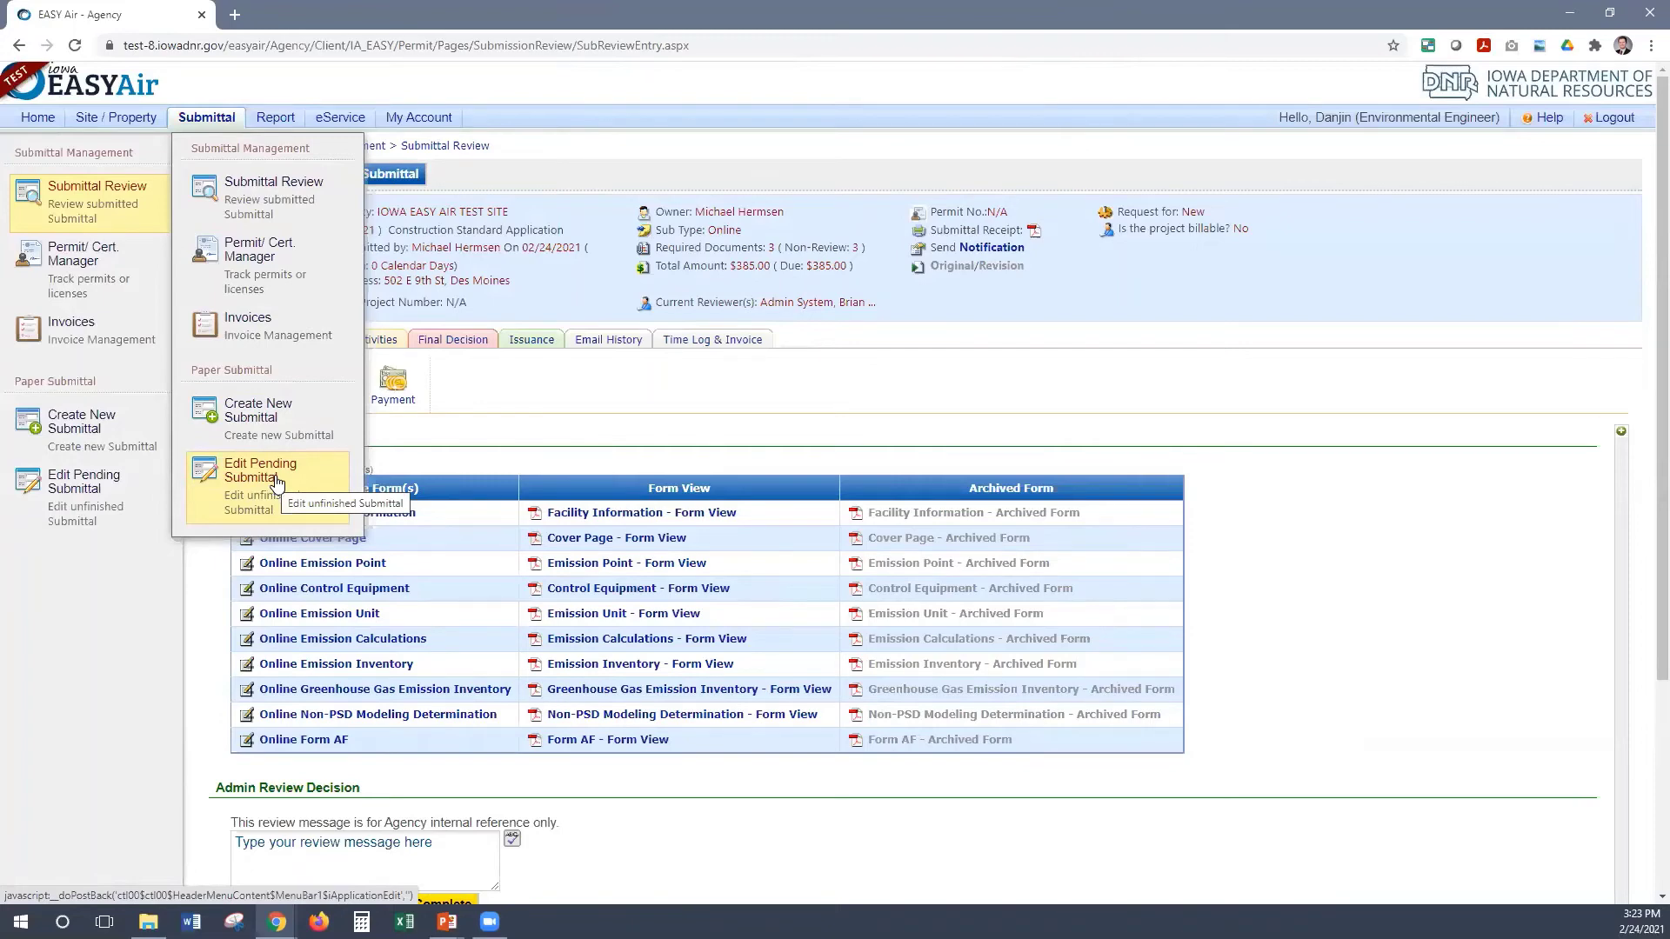
click(276, 483)
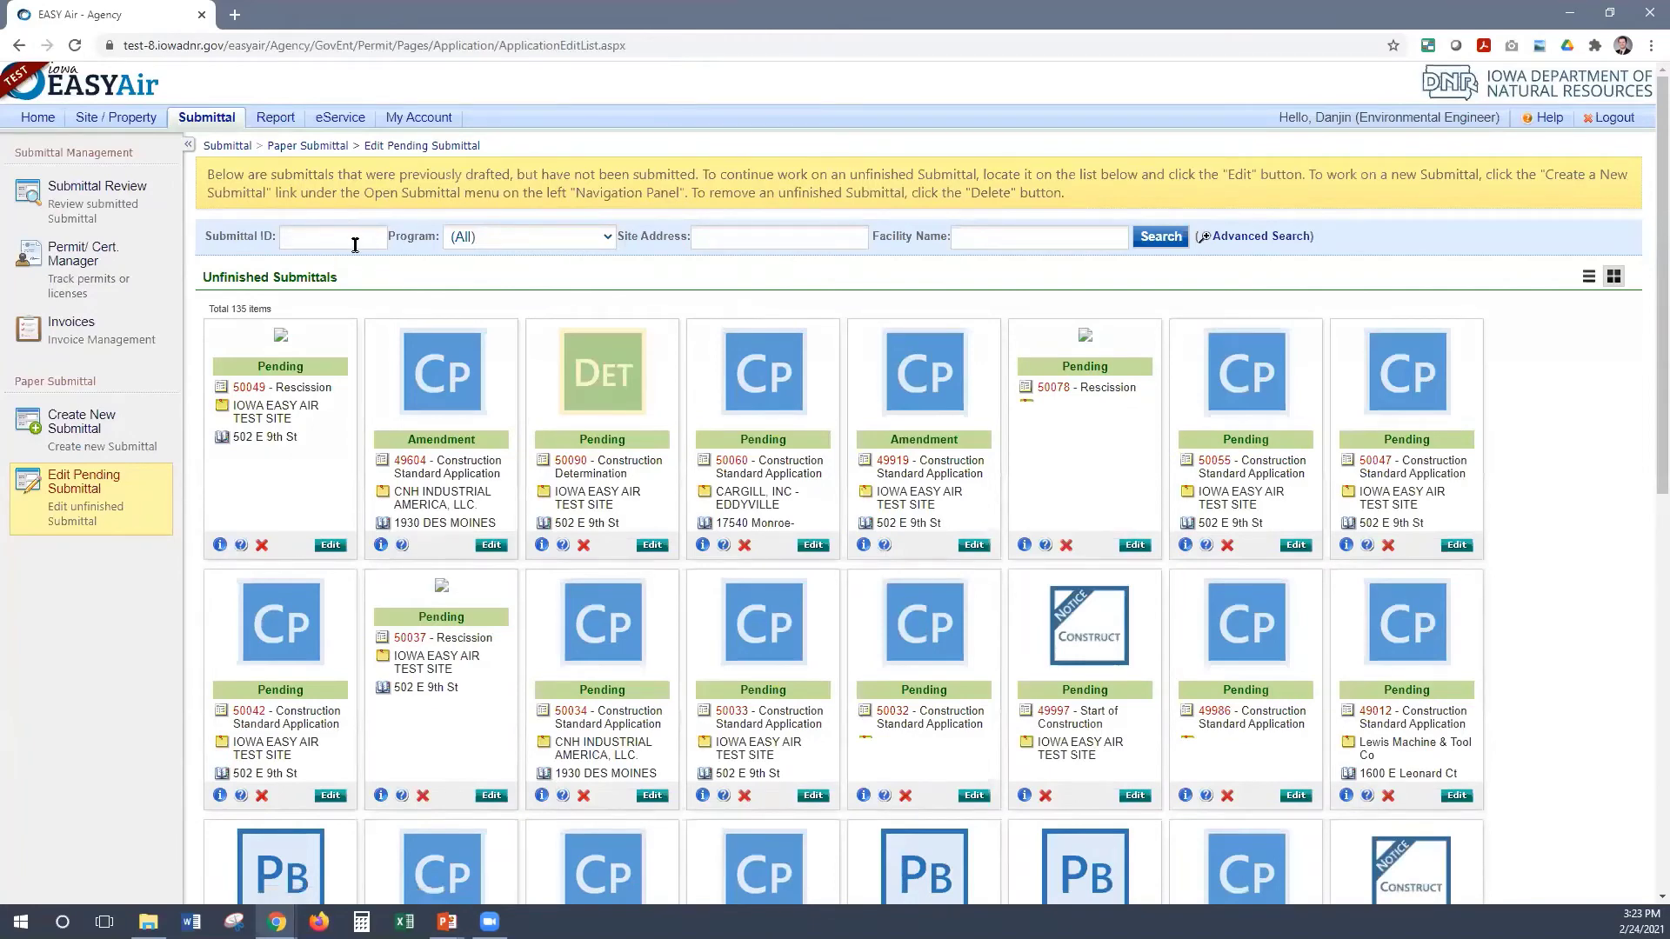
click(489, 548)
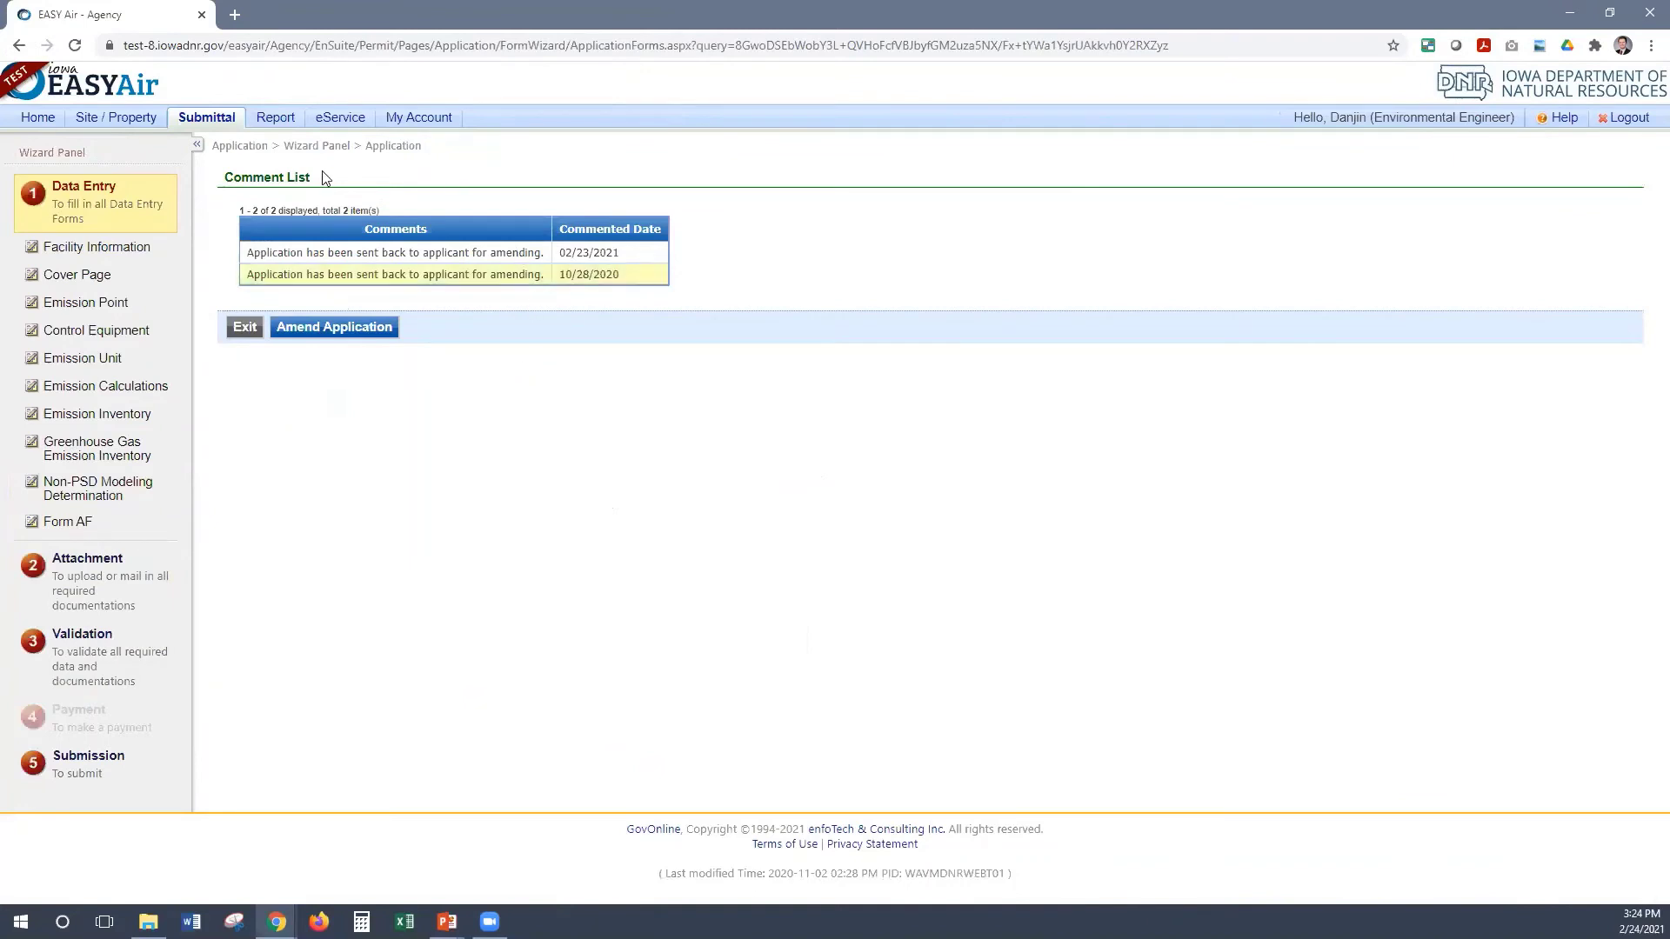
Start amending 49604, keep the Facility Information company unchanged, and continue to the Cover Page
click(355, 328)
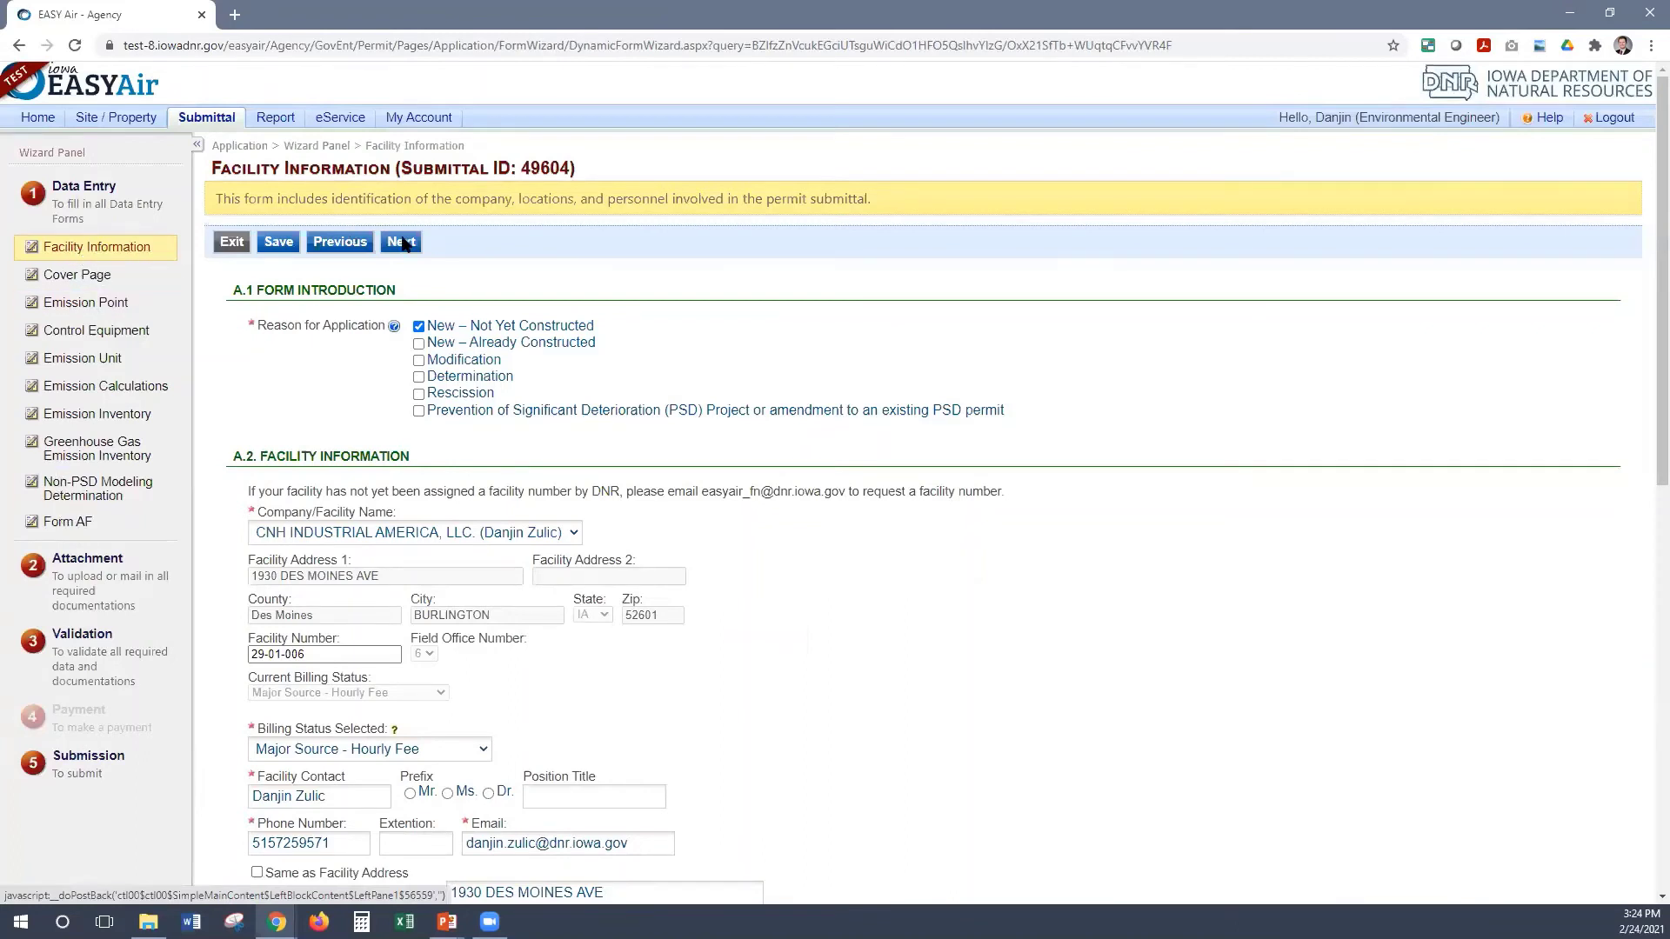
click(409, 535)
click(432, 340)
click(419, 343)
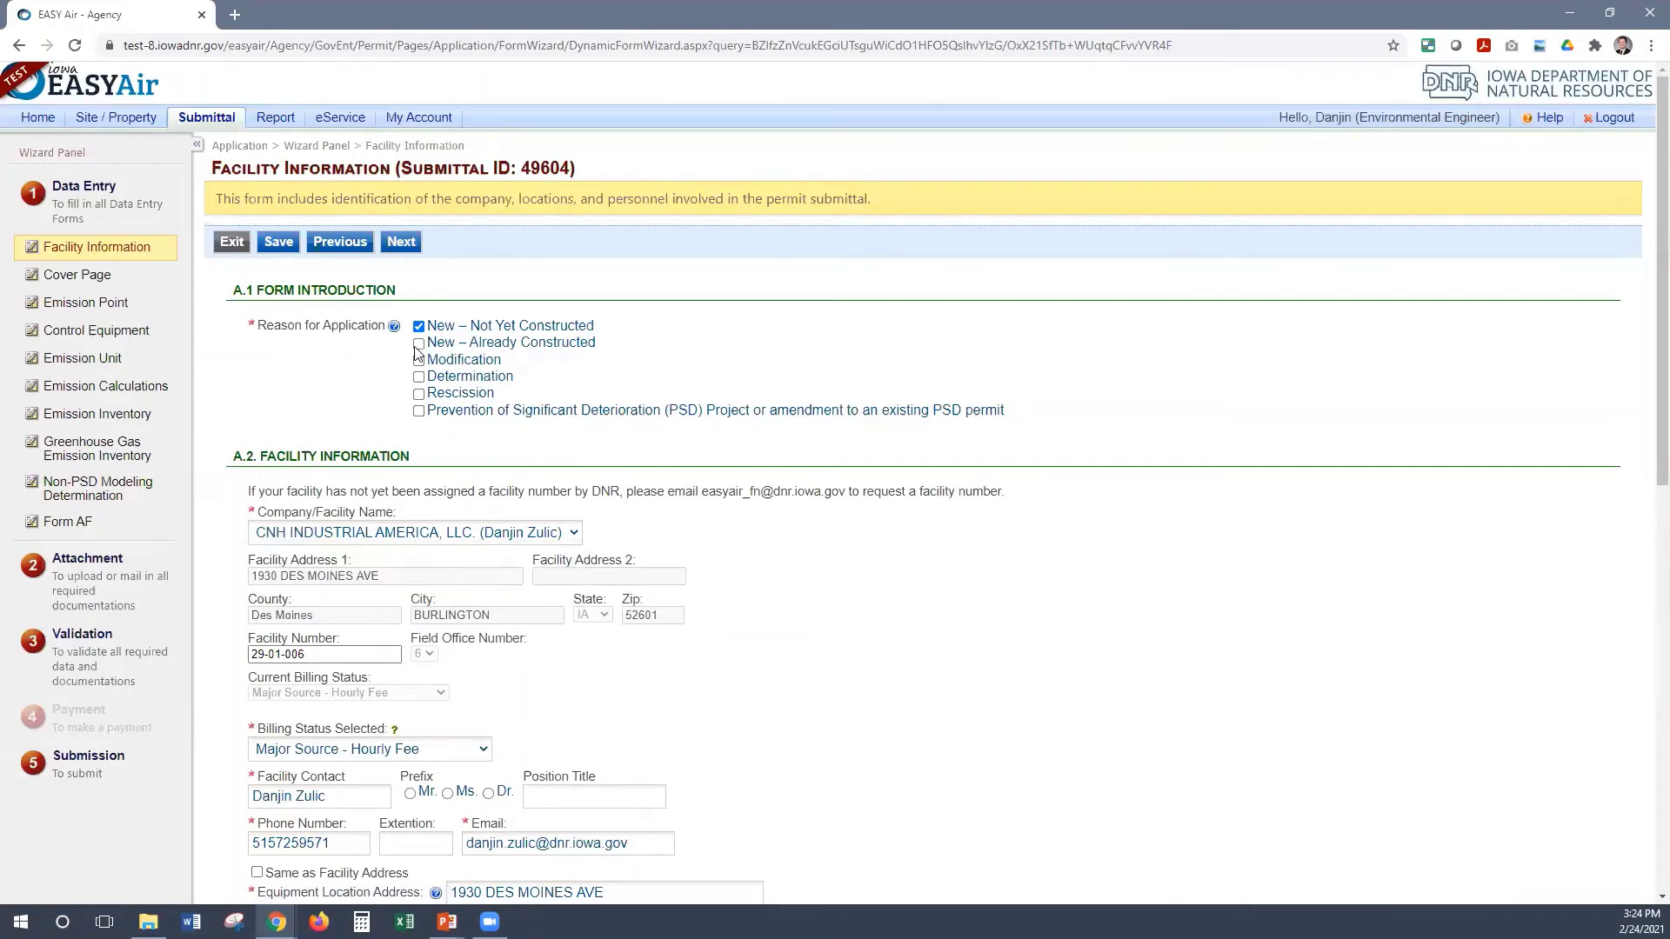
click(402, 243)
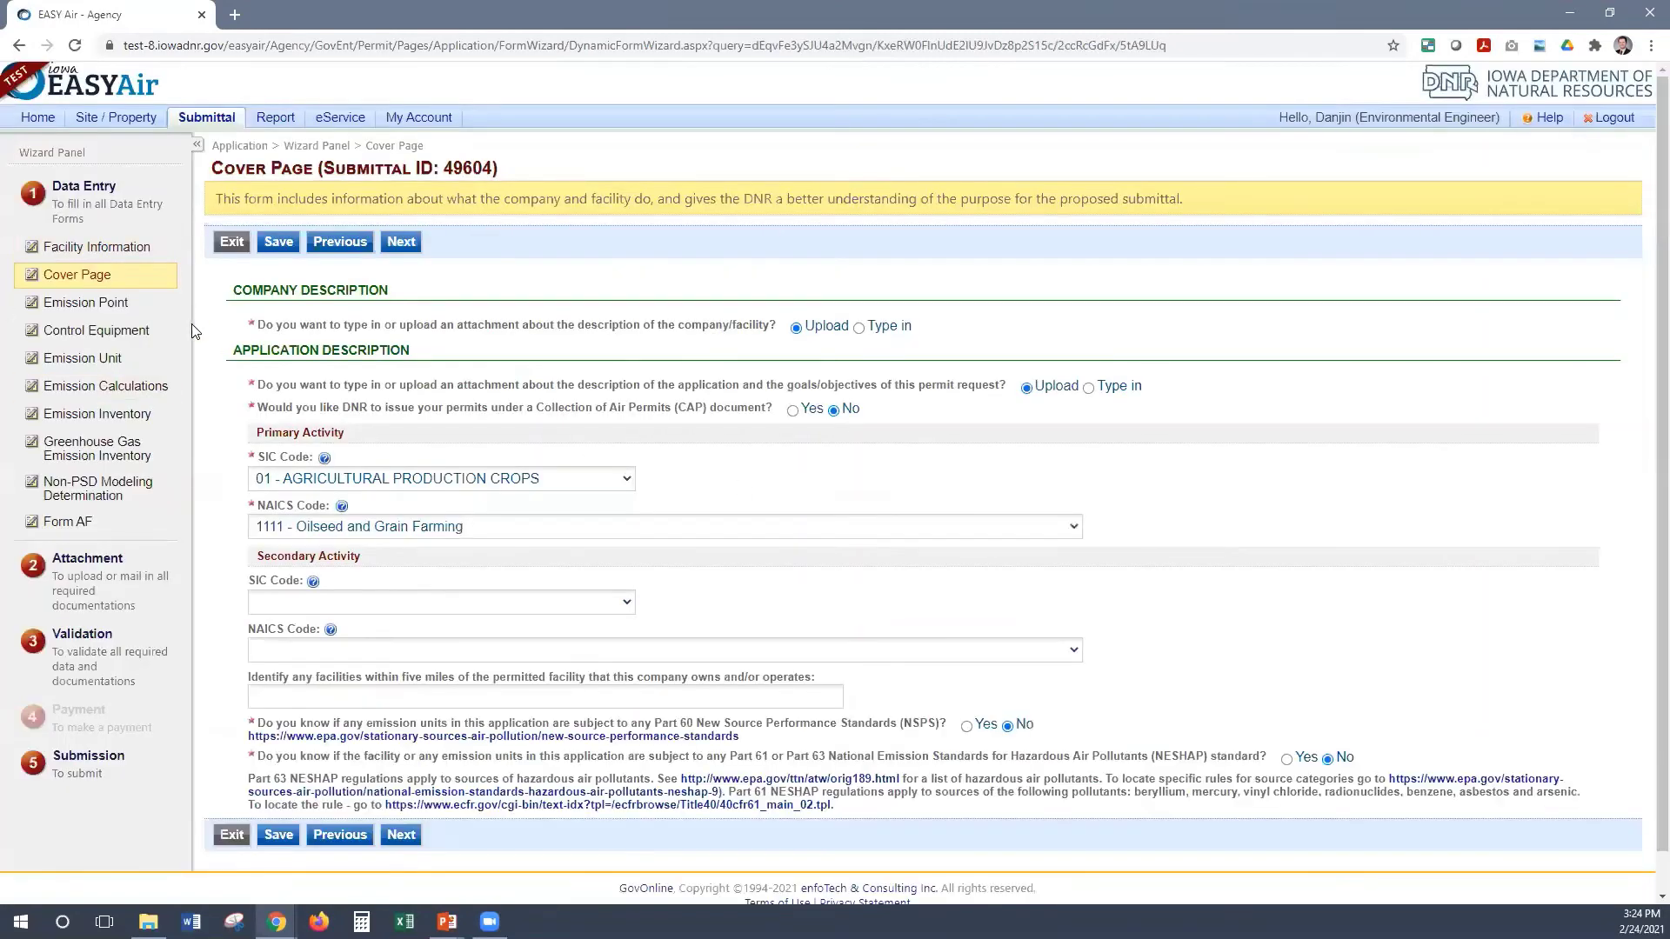
Move through the Emission Point and Control Equipment forms to the Attachment page
click(95, 361)
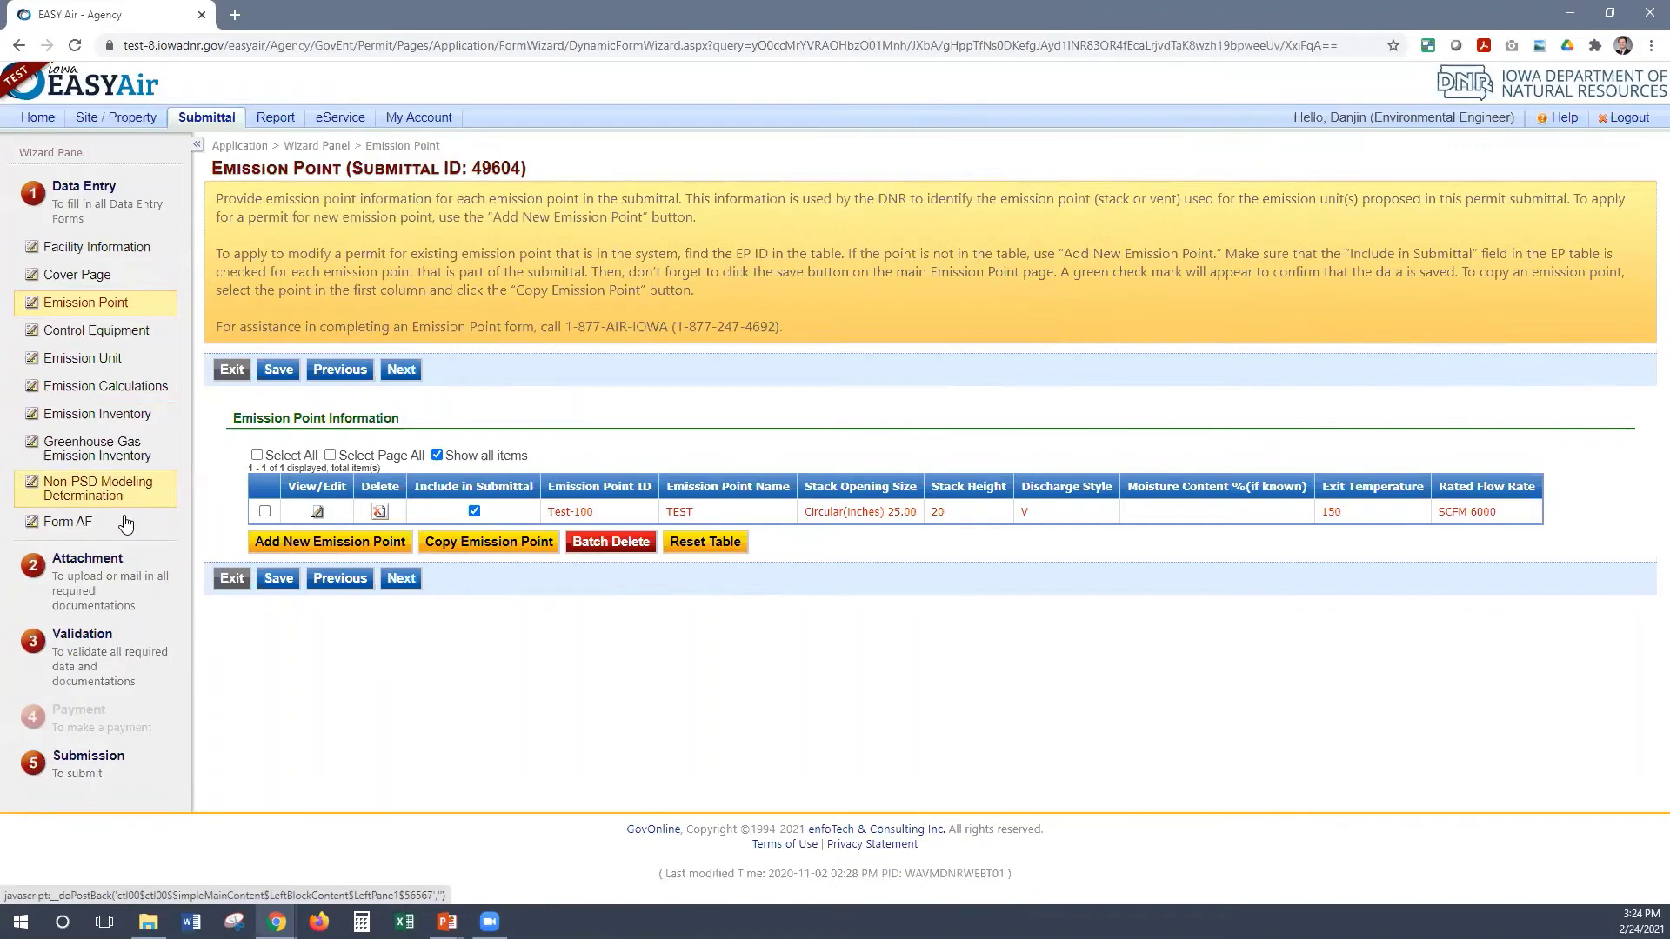
click(132, 338)
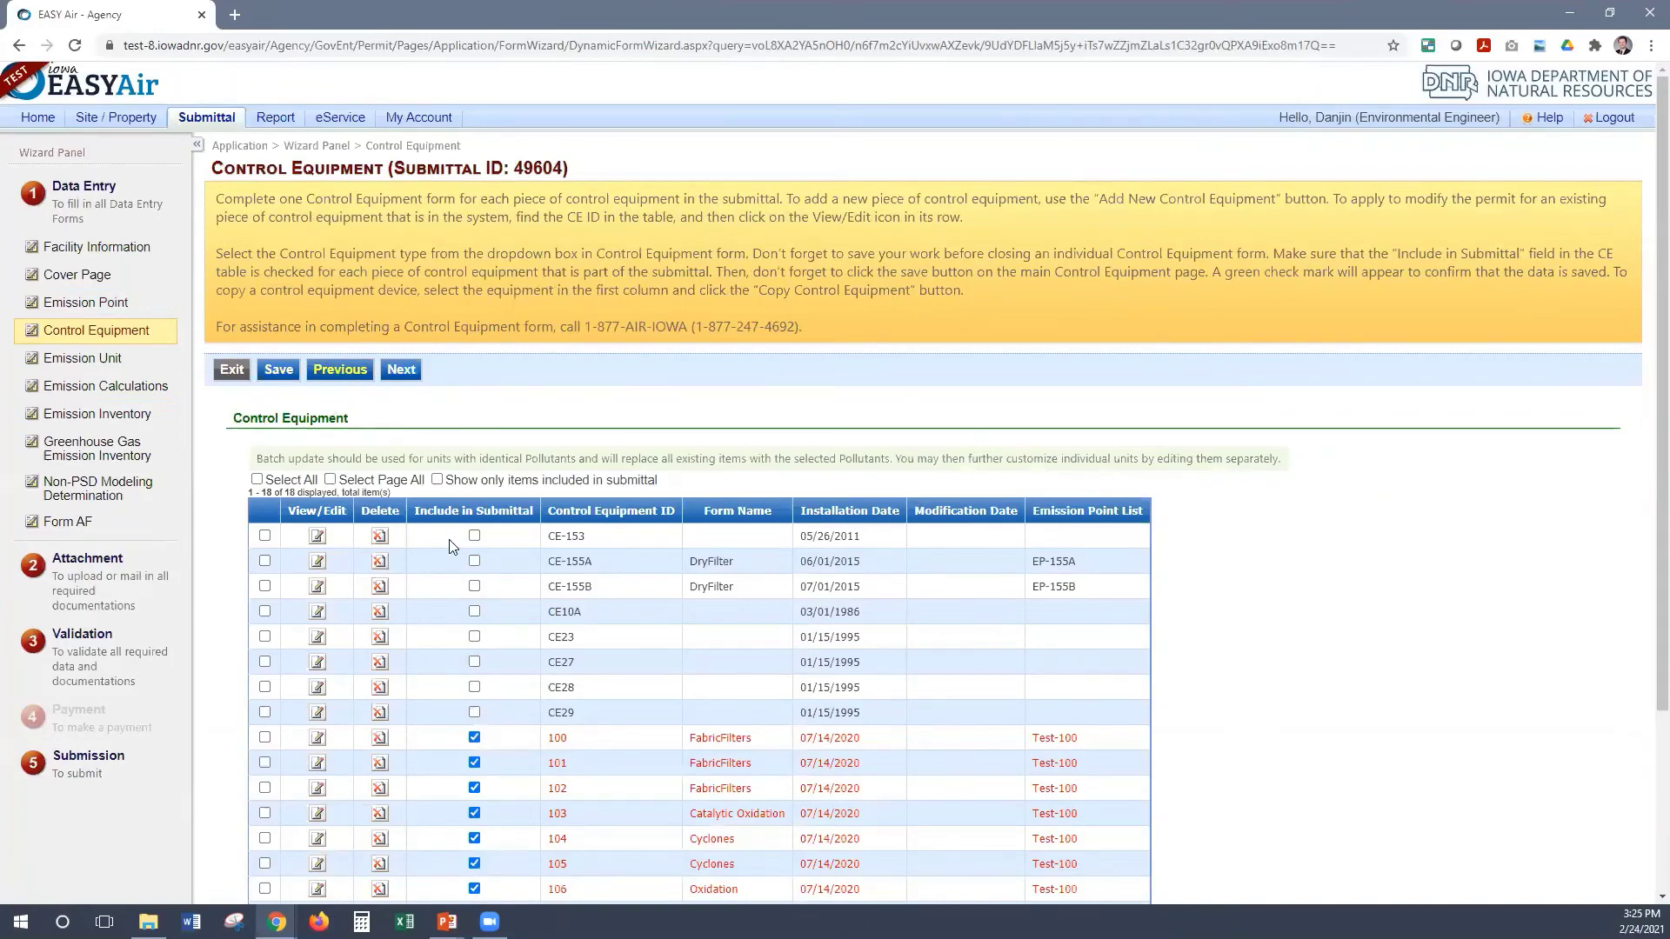
scroll(356, 433, down, 1)
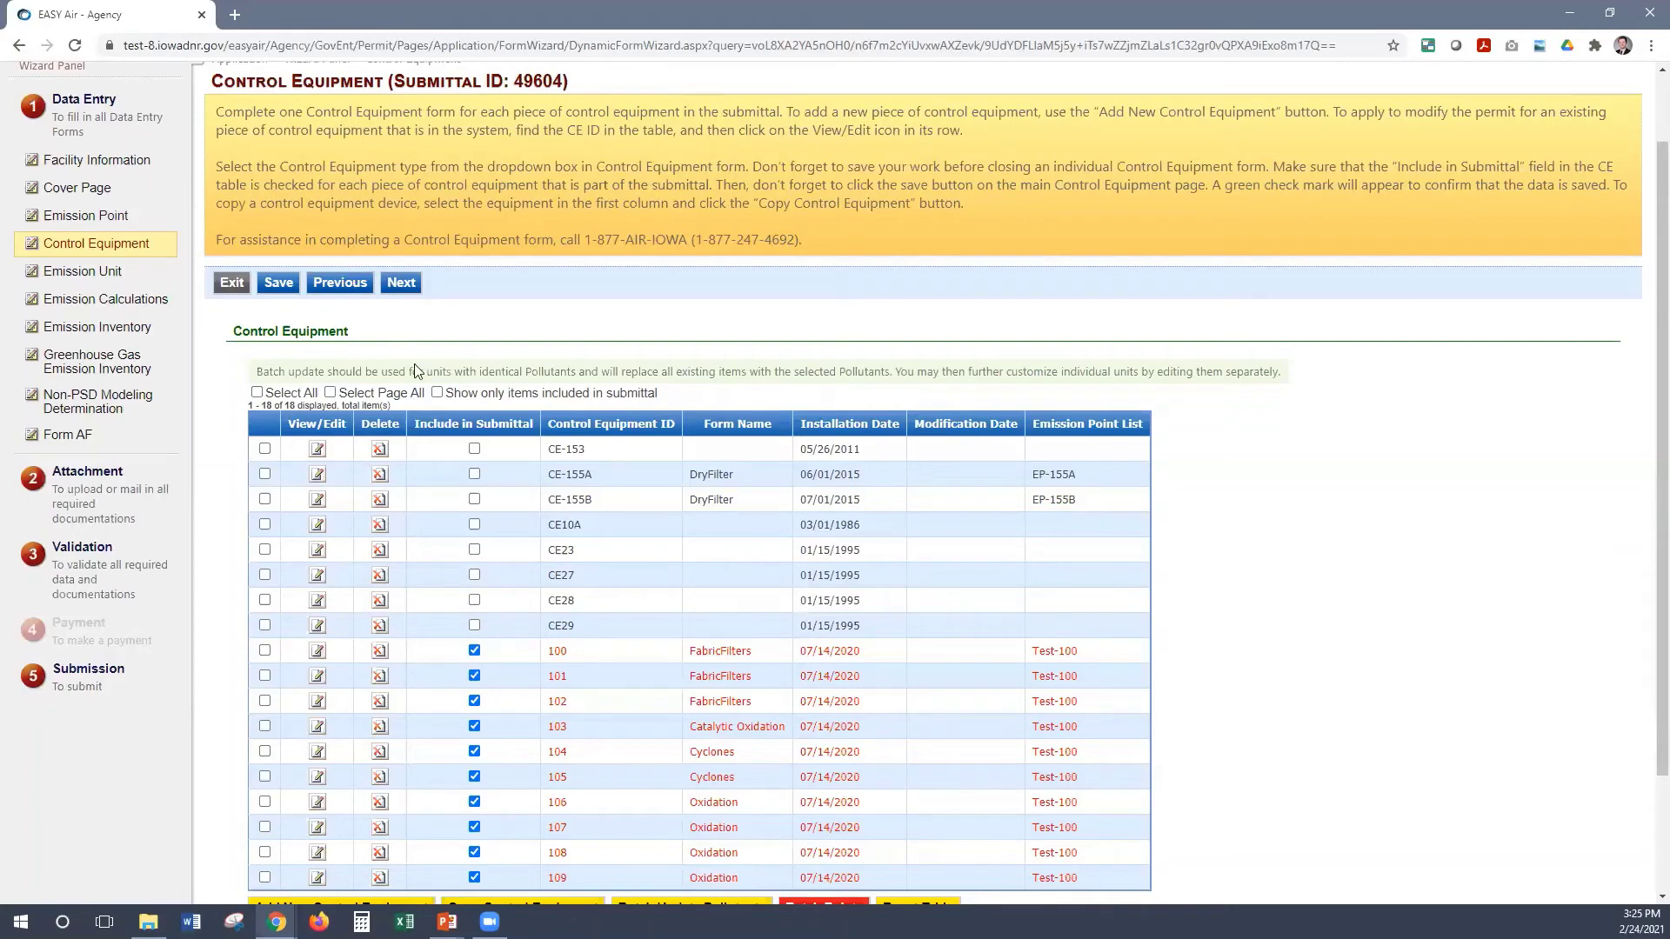
click(113, 435)
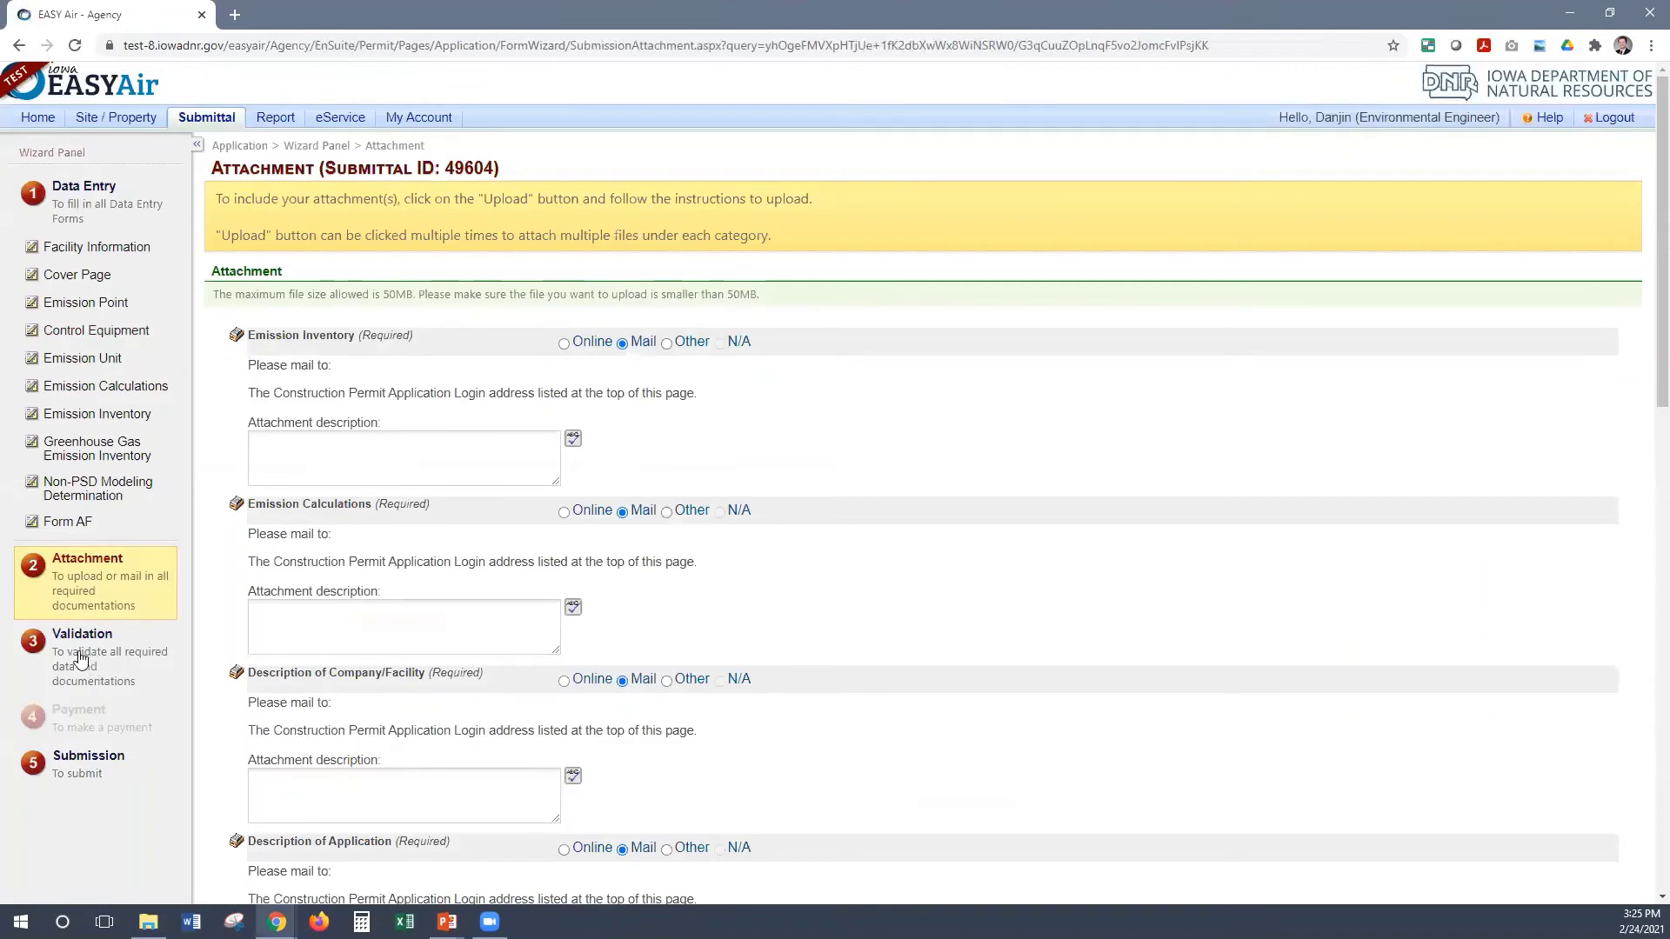
Run validation on submittal 49604's data
click(80, 659)
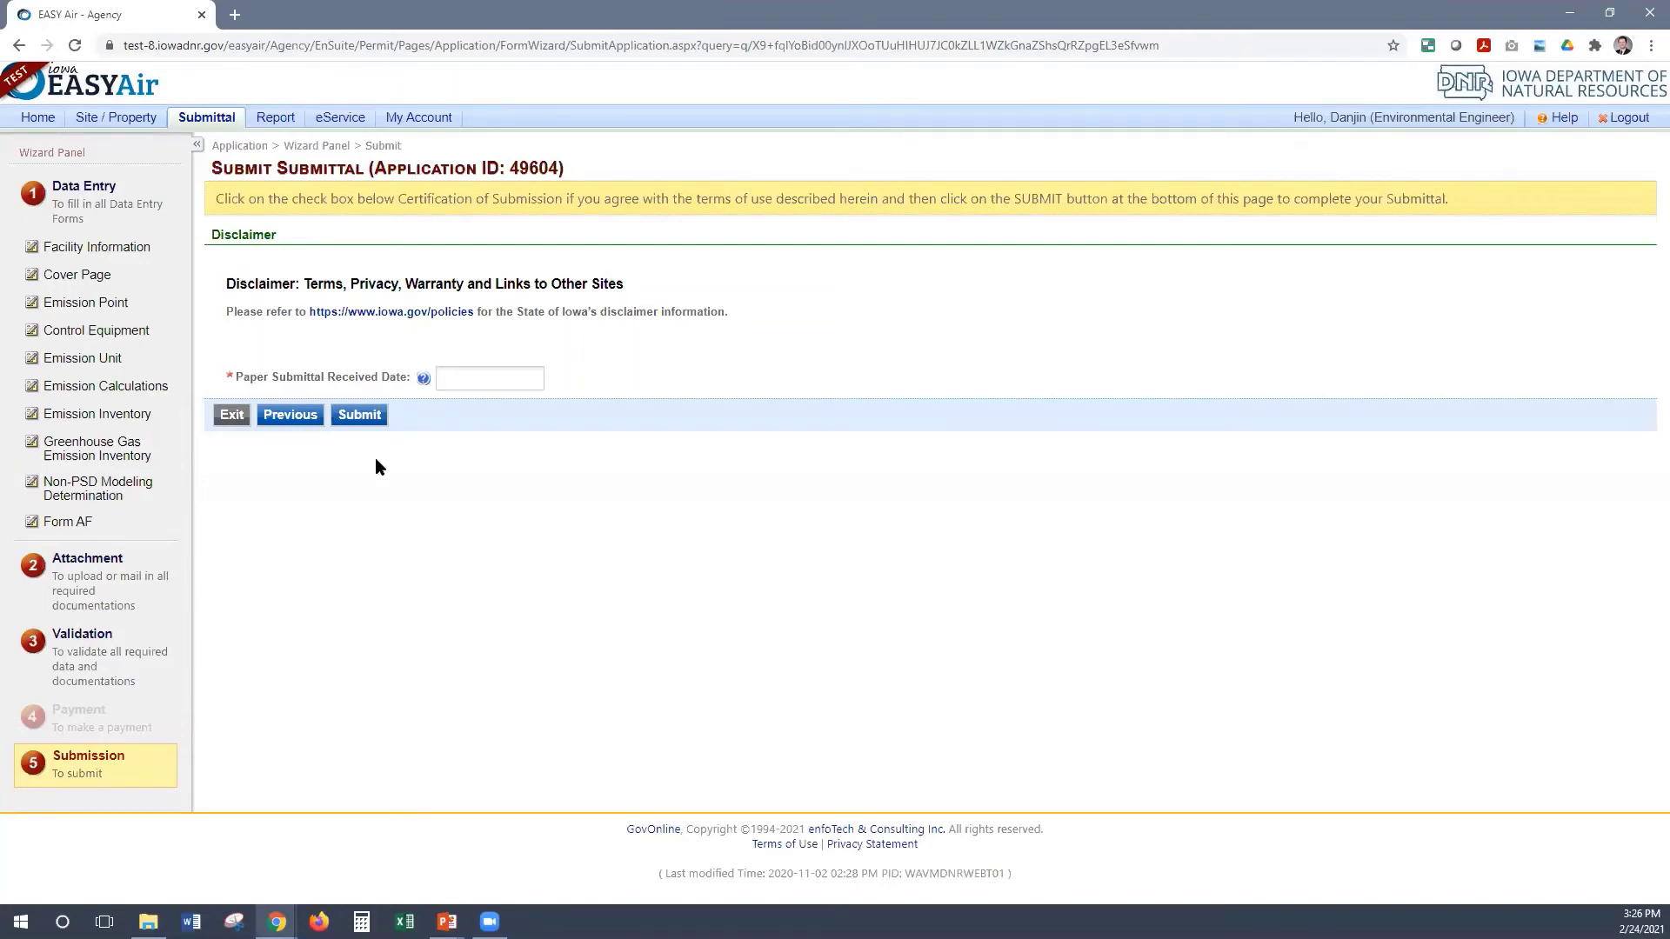
Pick February 24, 2021 as the paper submittal received date and submit 49604
click(474, 380)
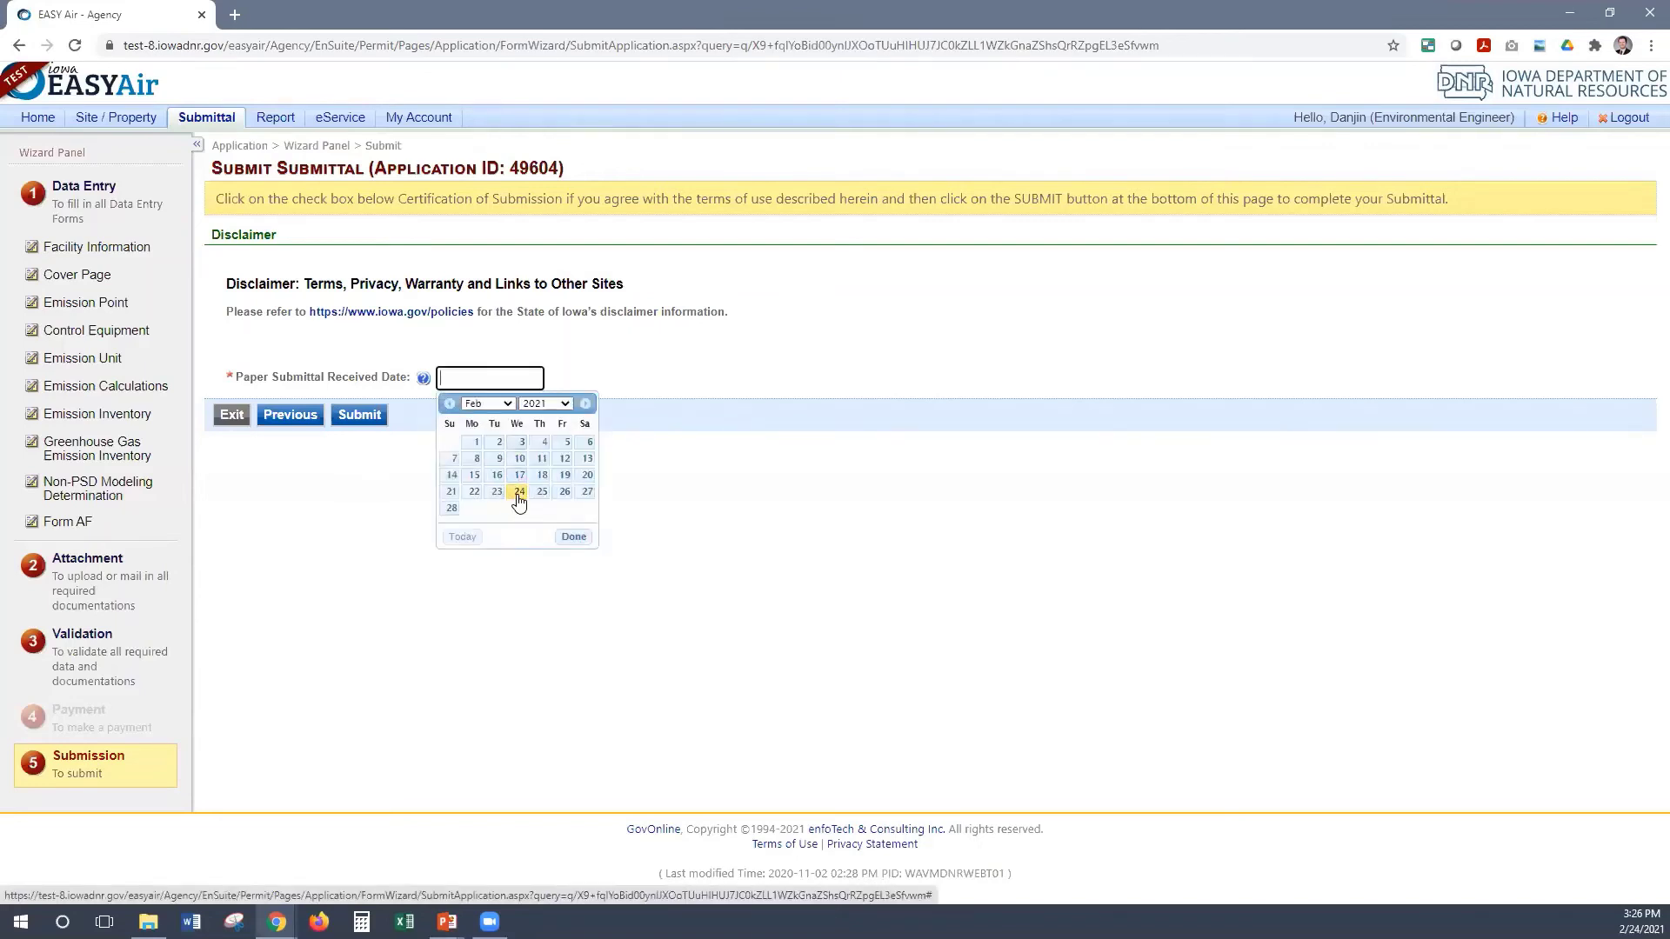
click(574, 536)
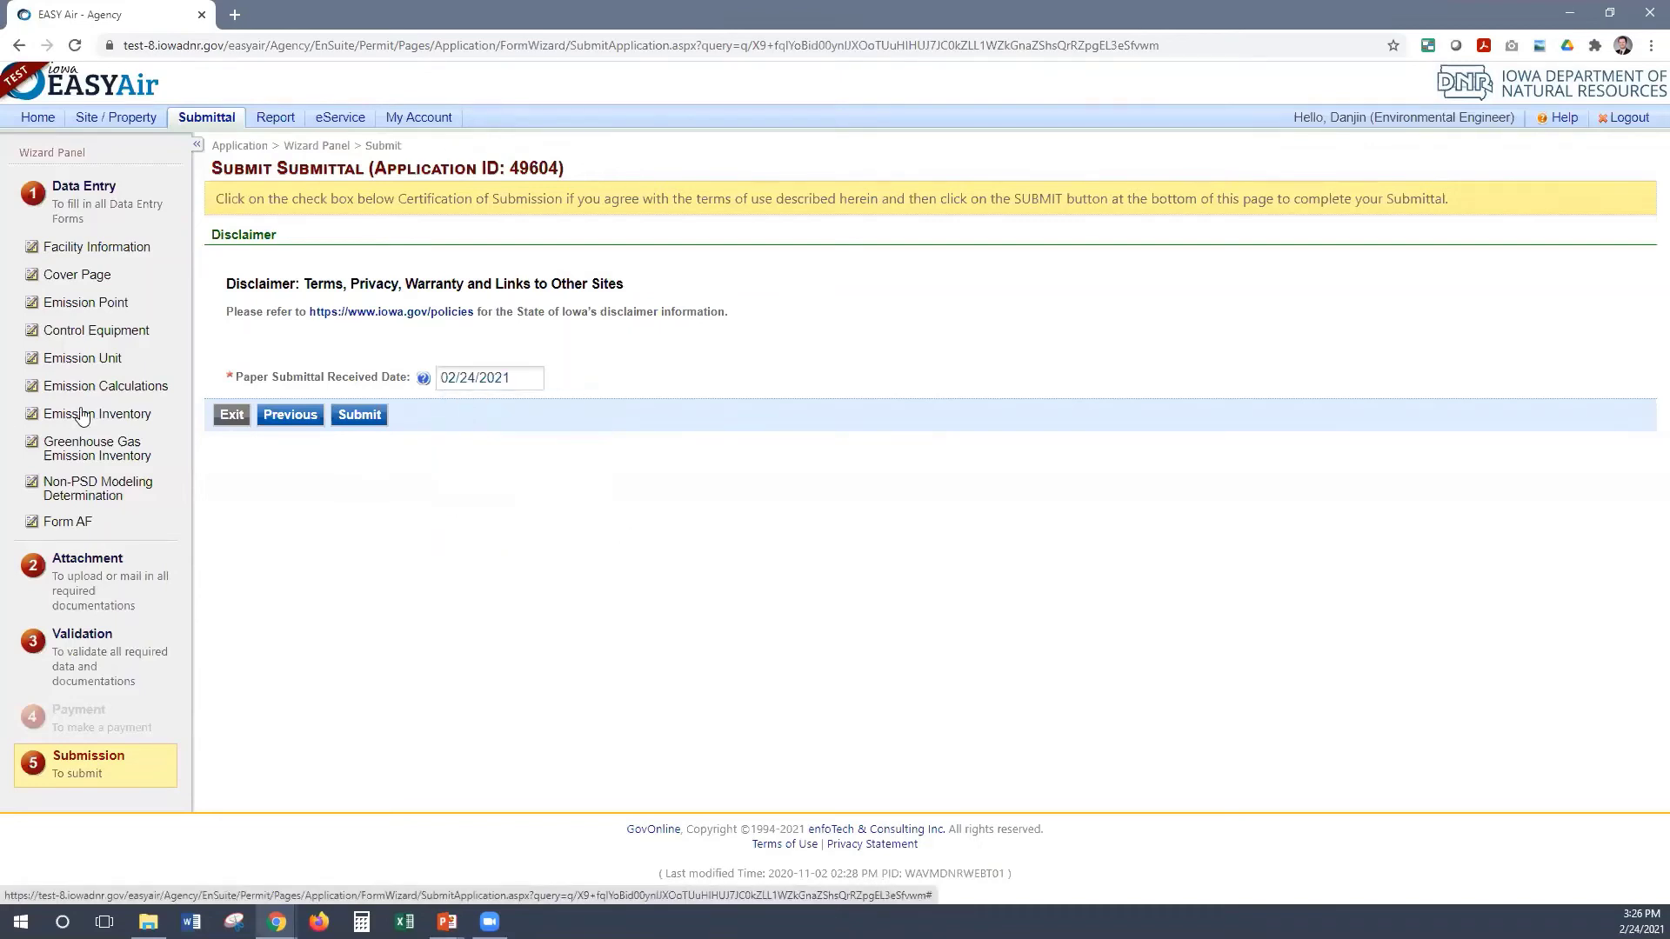
click(362, 415)
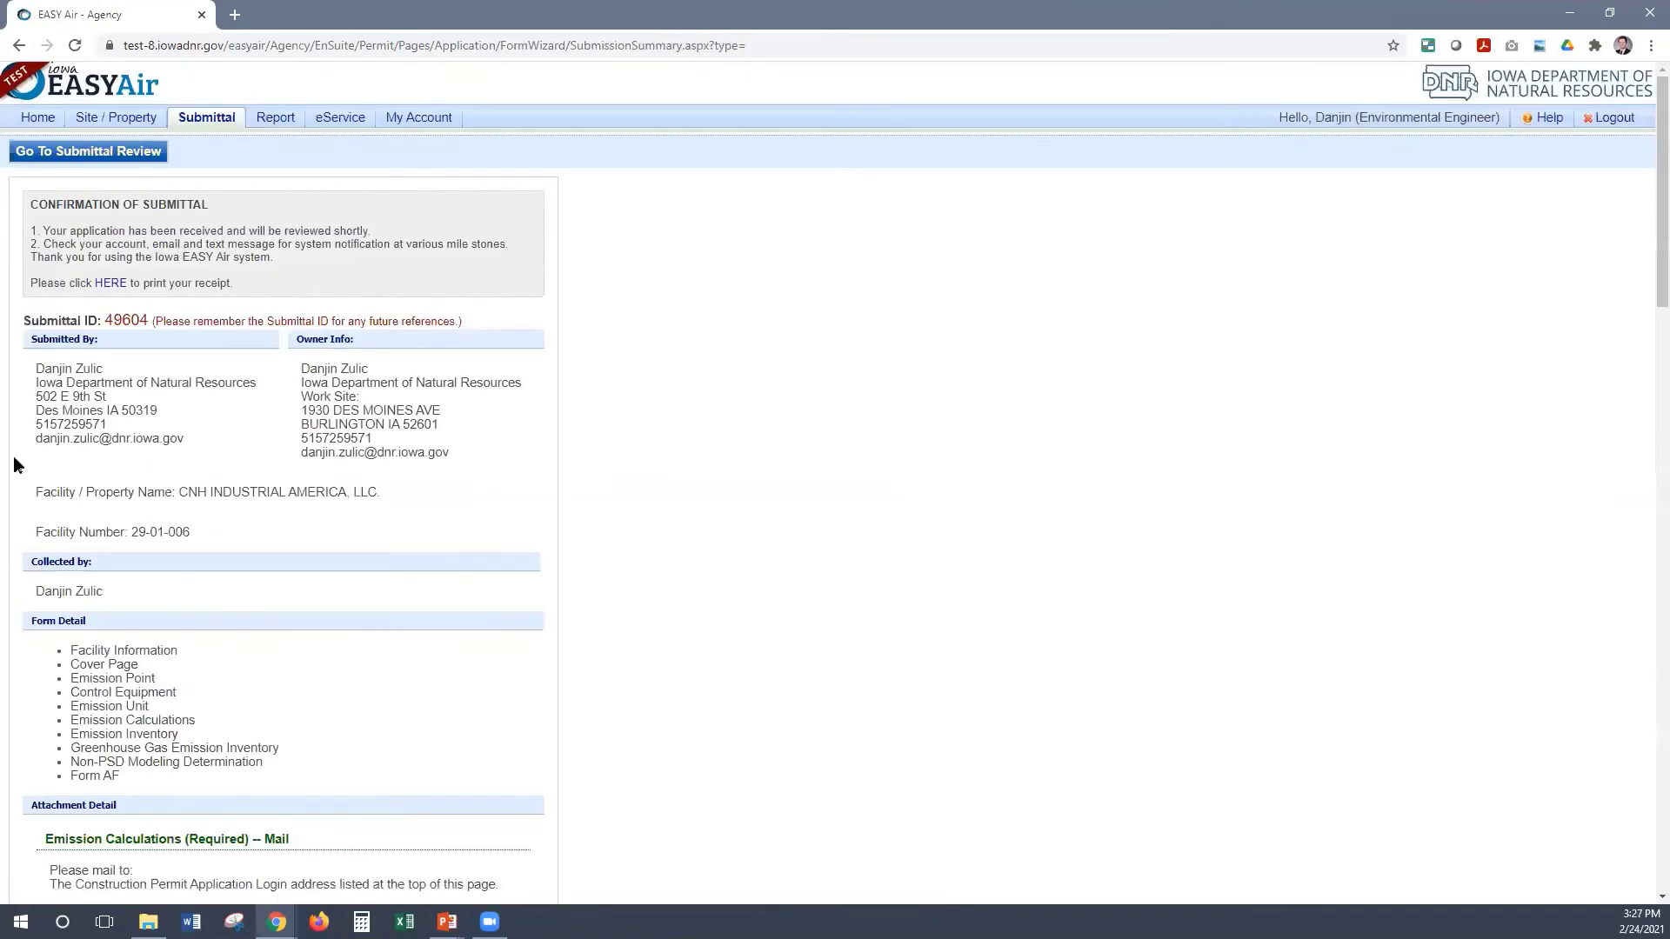
Scroll through the submission confirmation summary for submittal 49604
scroll(14, 466, down, 3)
scroll(39, 165, up, 1)
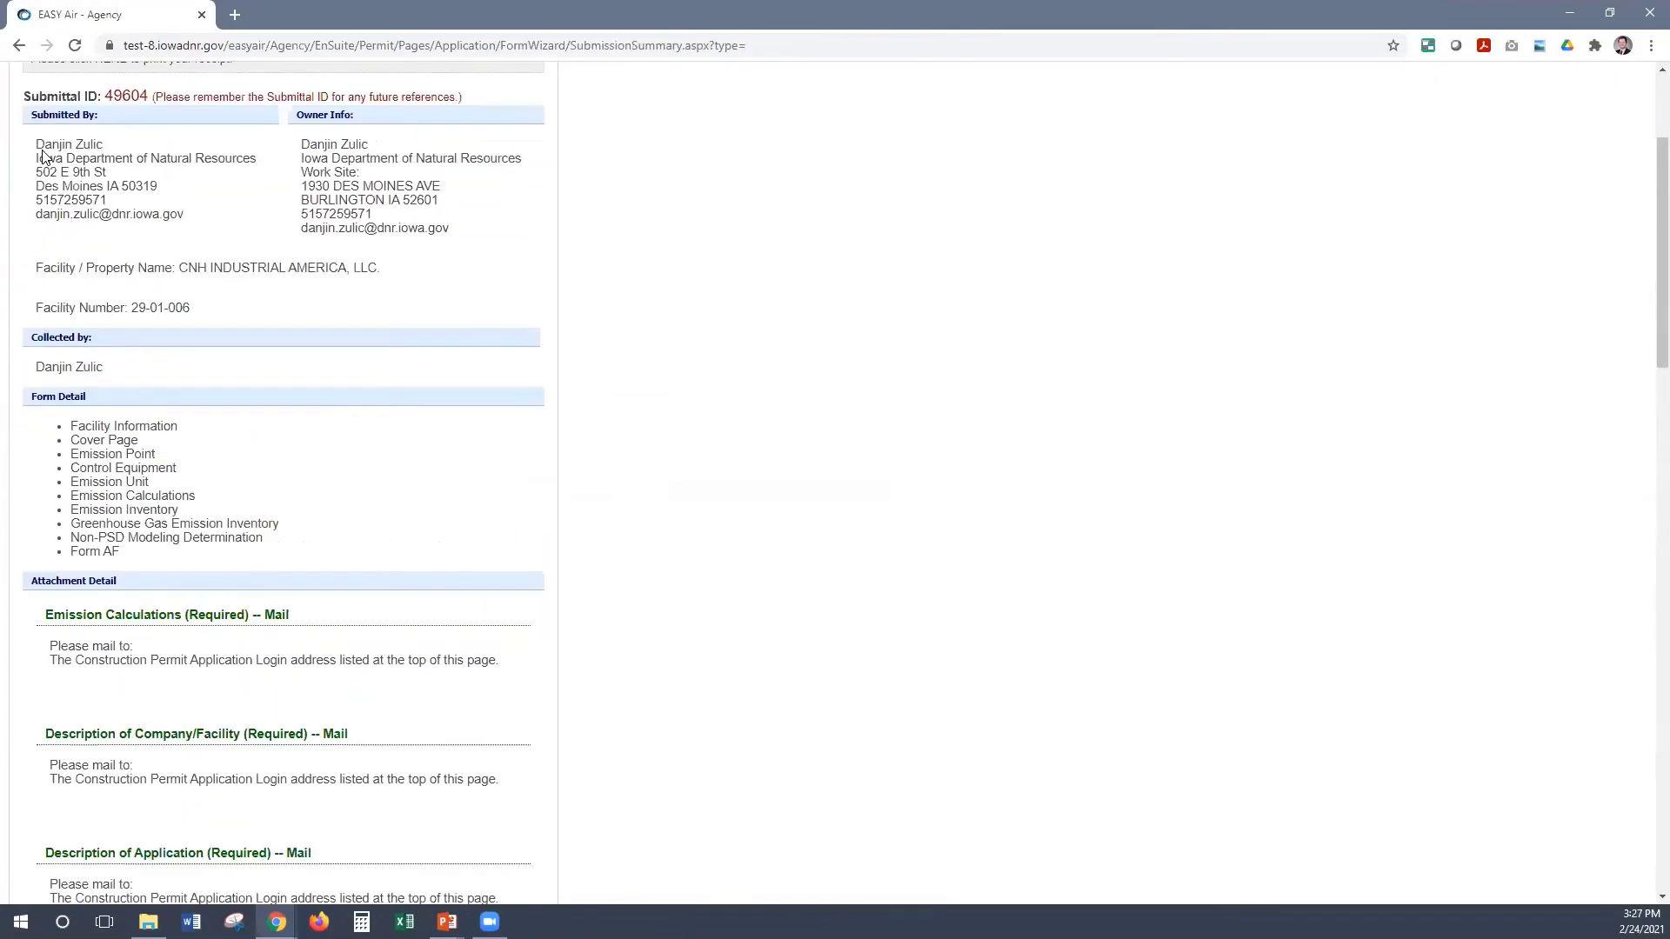
scroll(74, 183, up, 3)
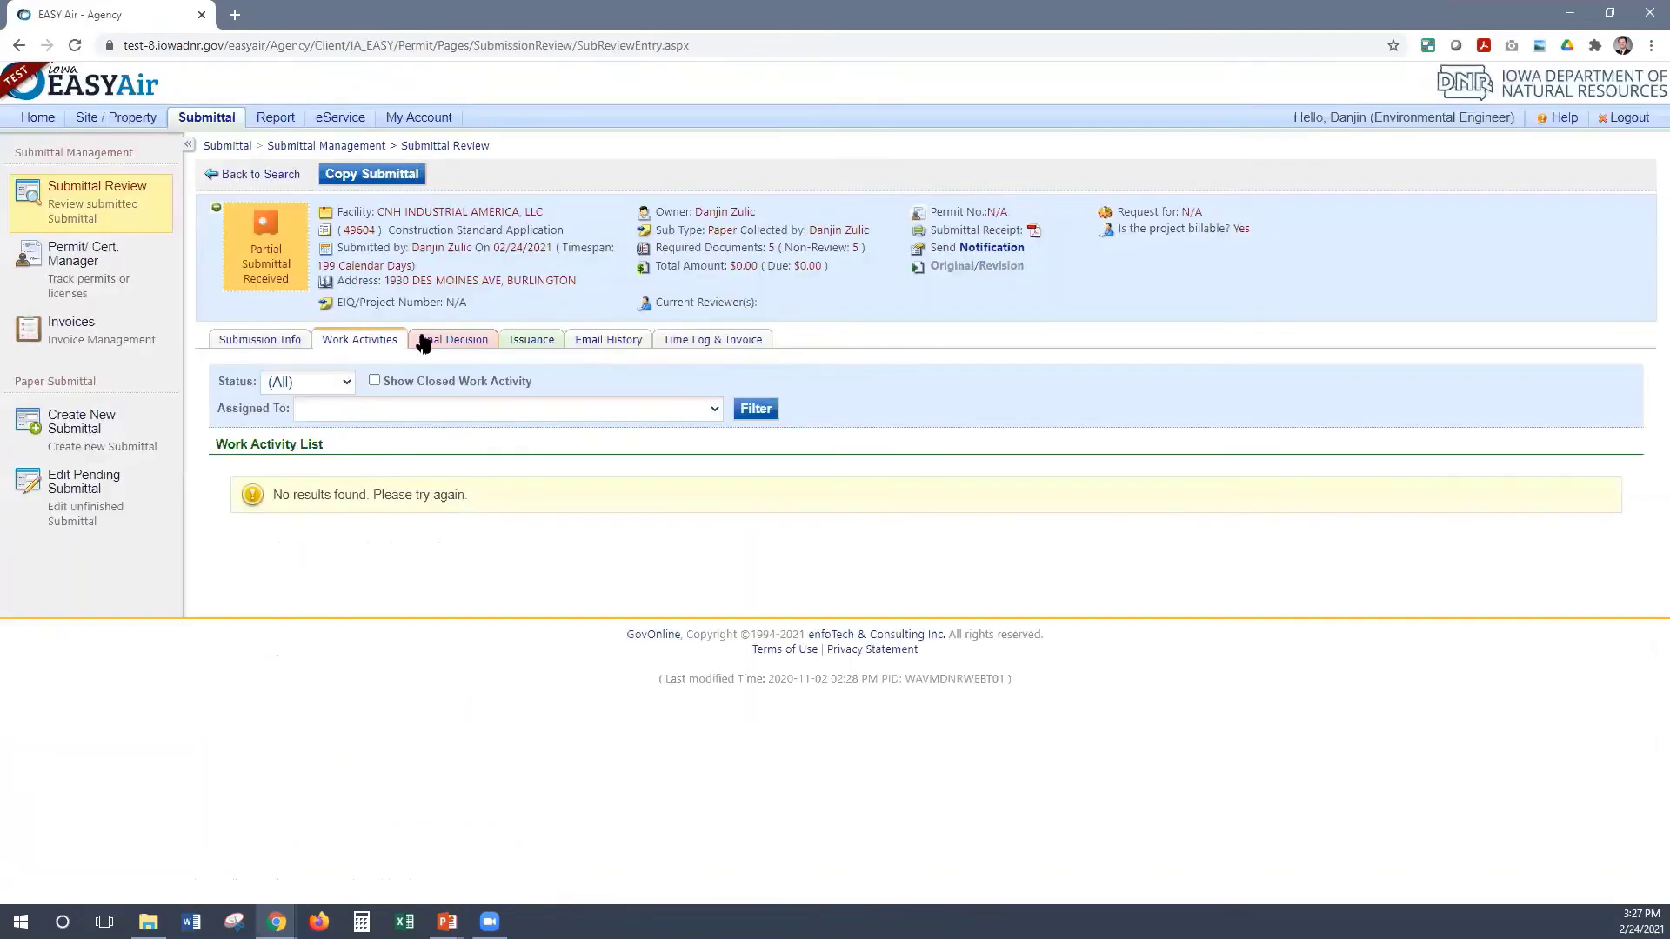
Scroll the Submittal Review page to check 49604's 10 submitted forms
scroll(259, 687, down, 4)
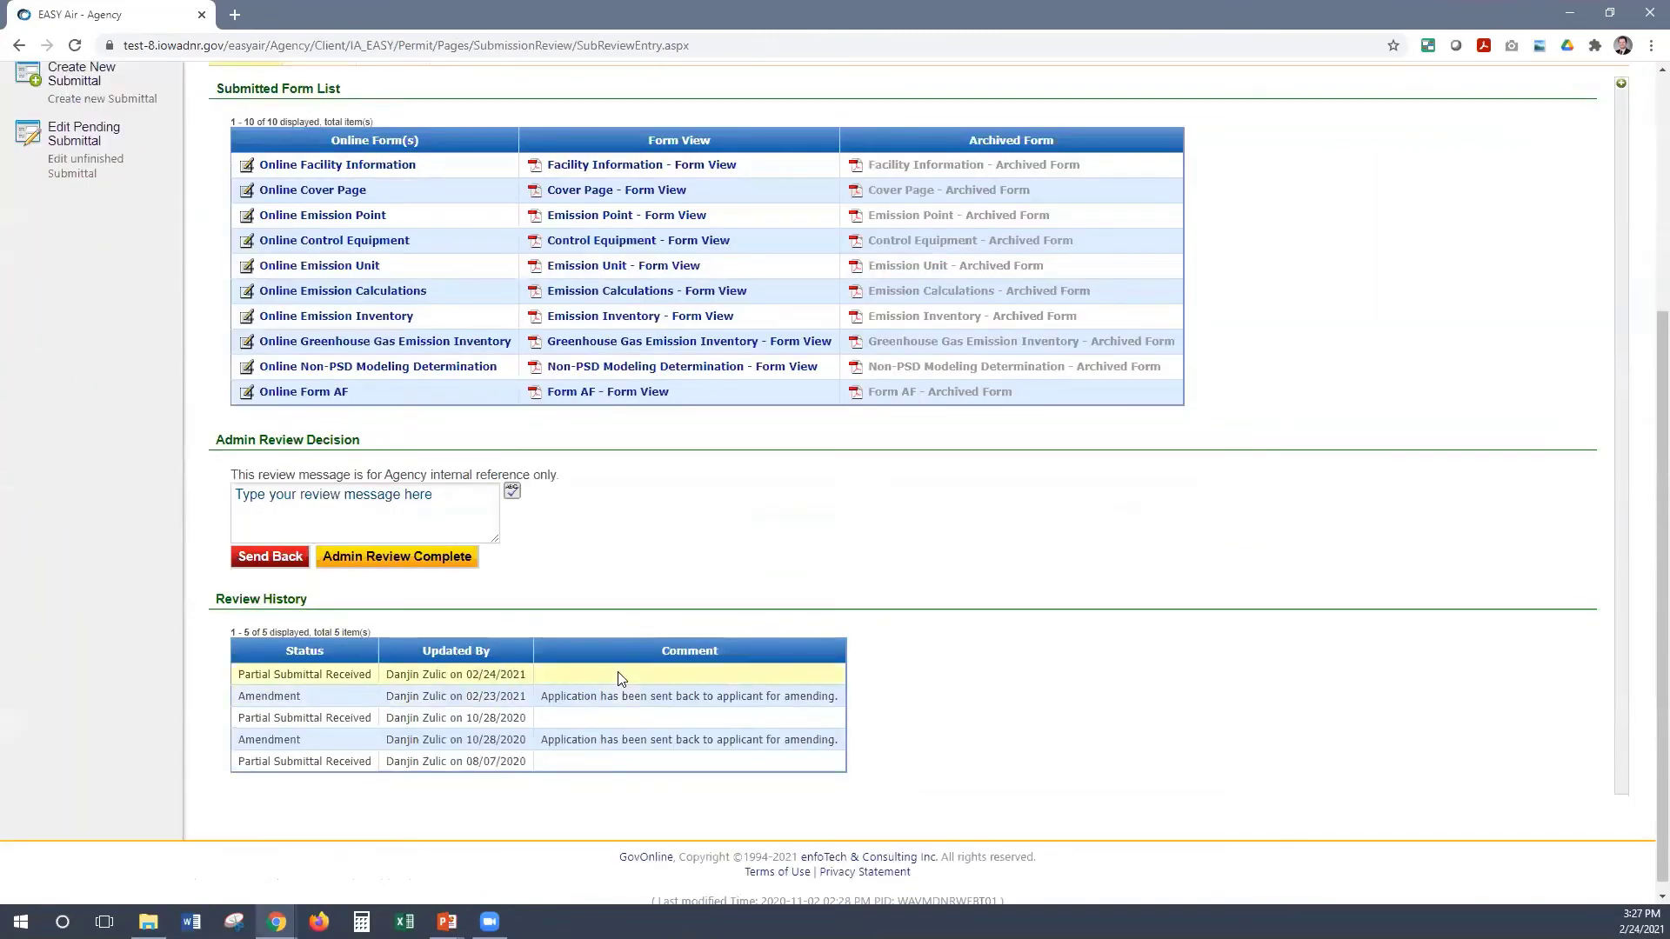
scroll(644, 661, up, 2)
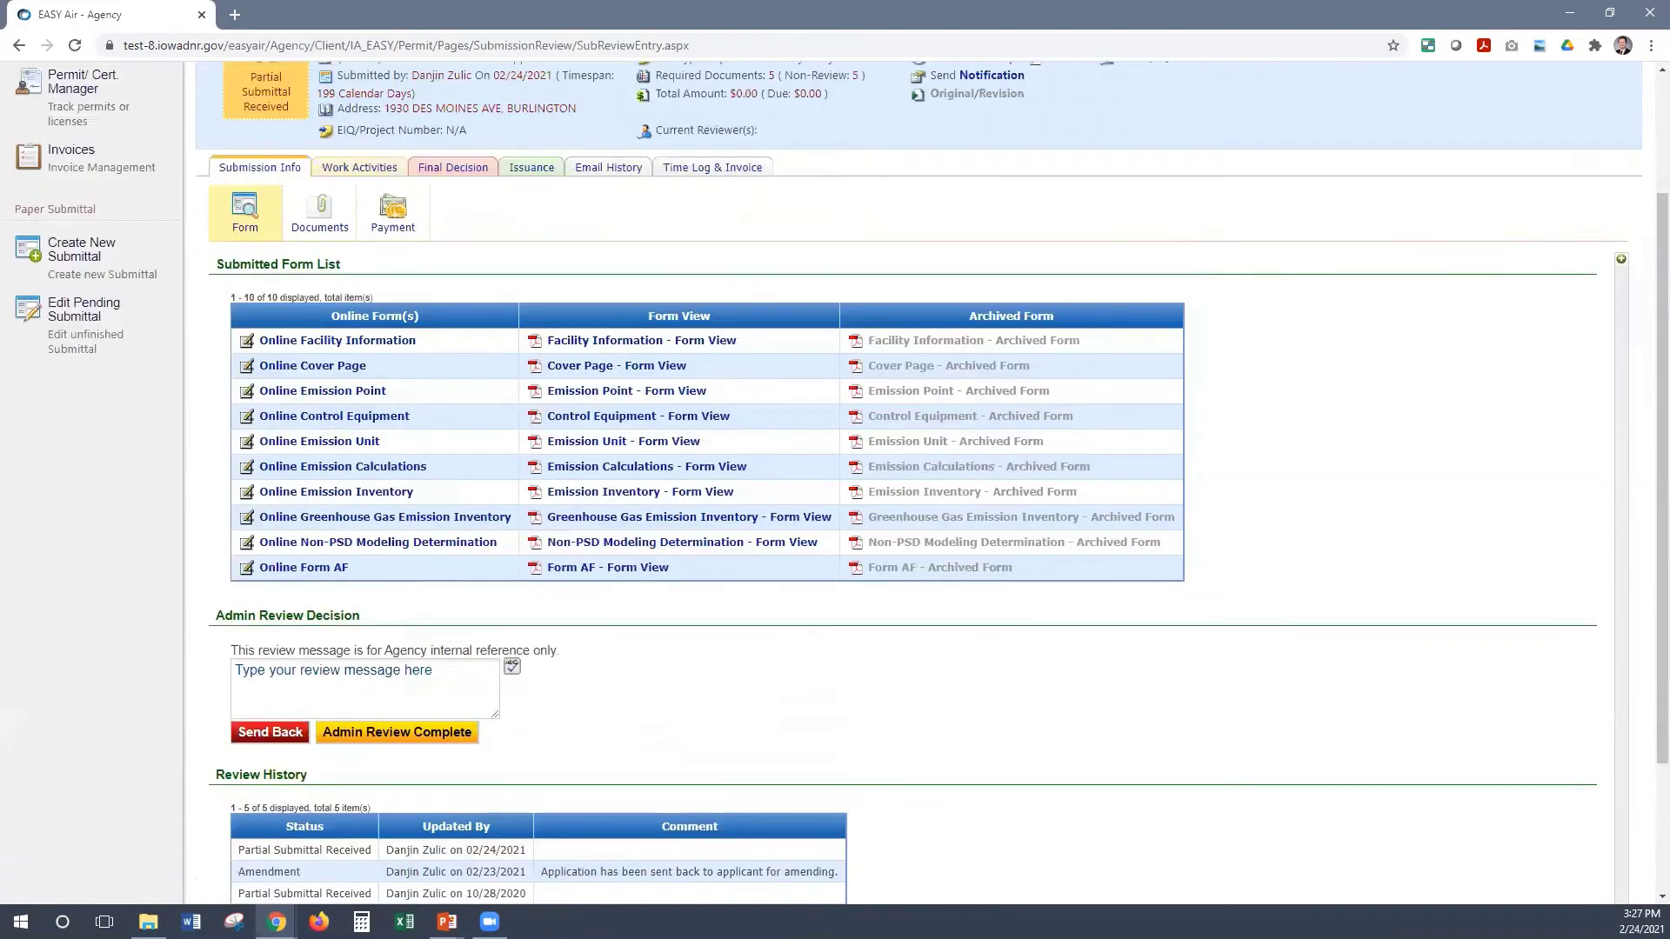
scroll(911, 482, up, 2)
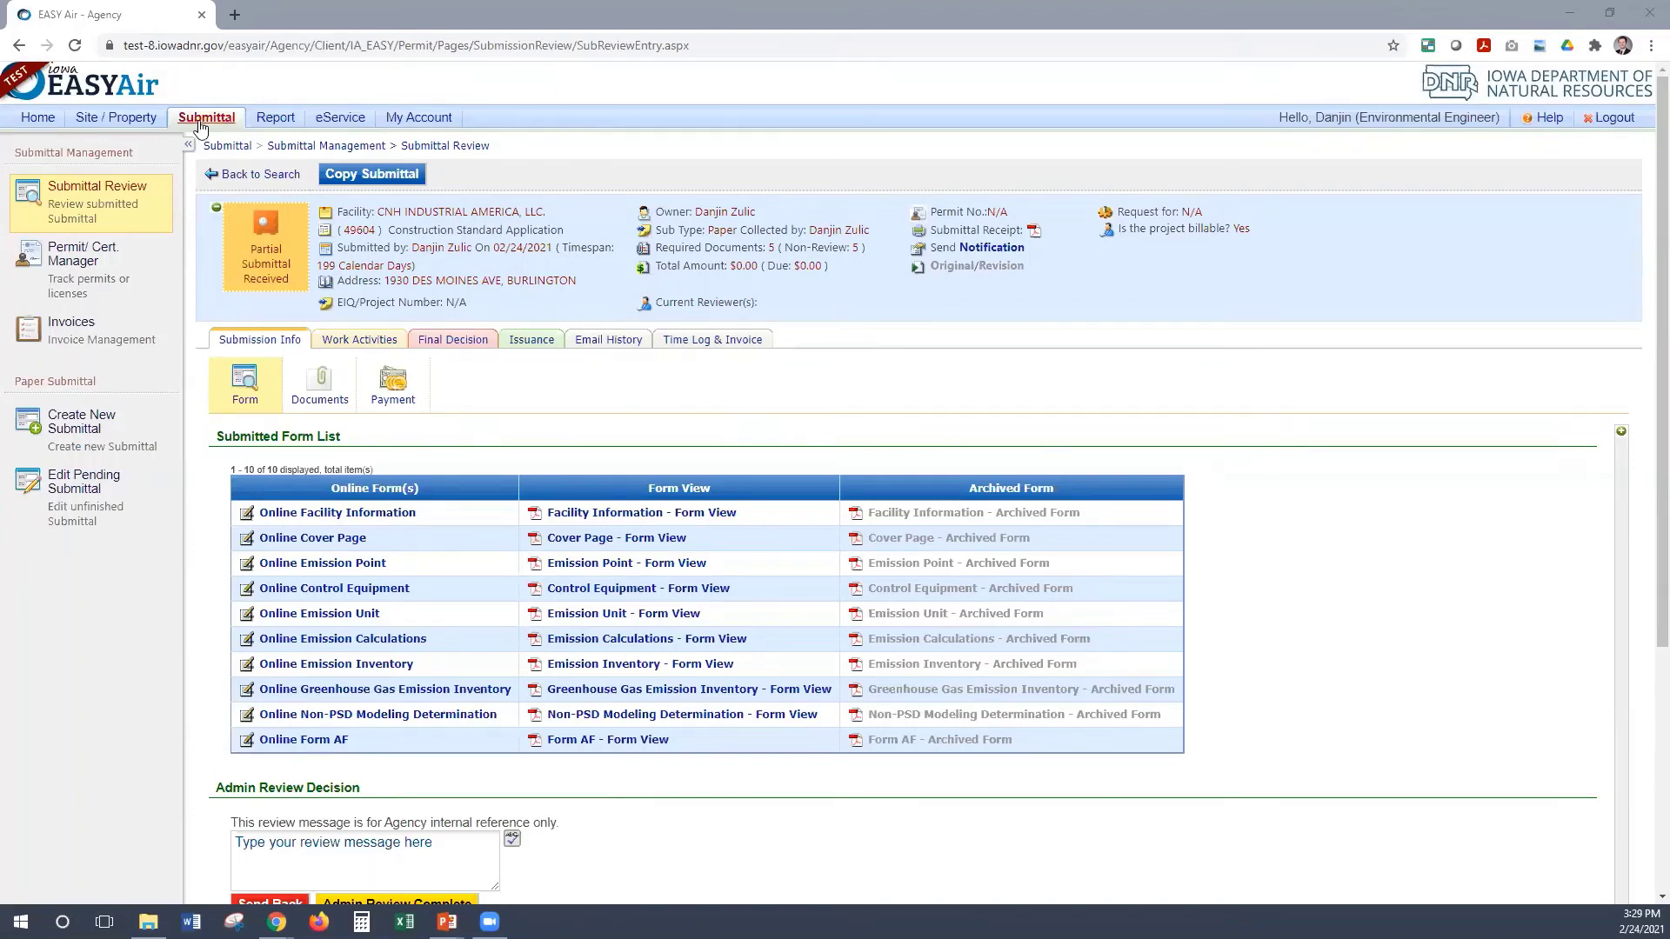
mouse_move(200, 127)
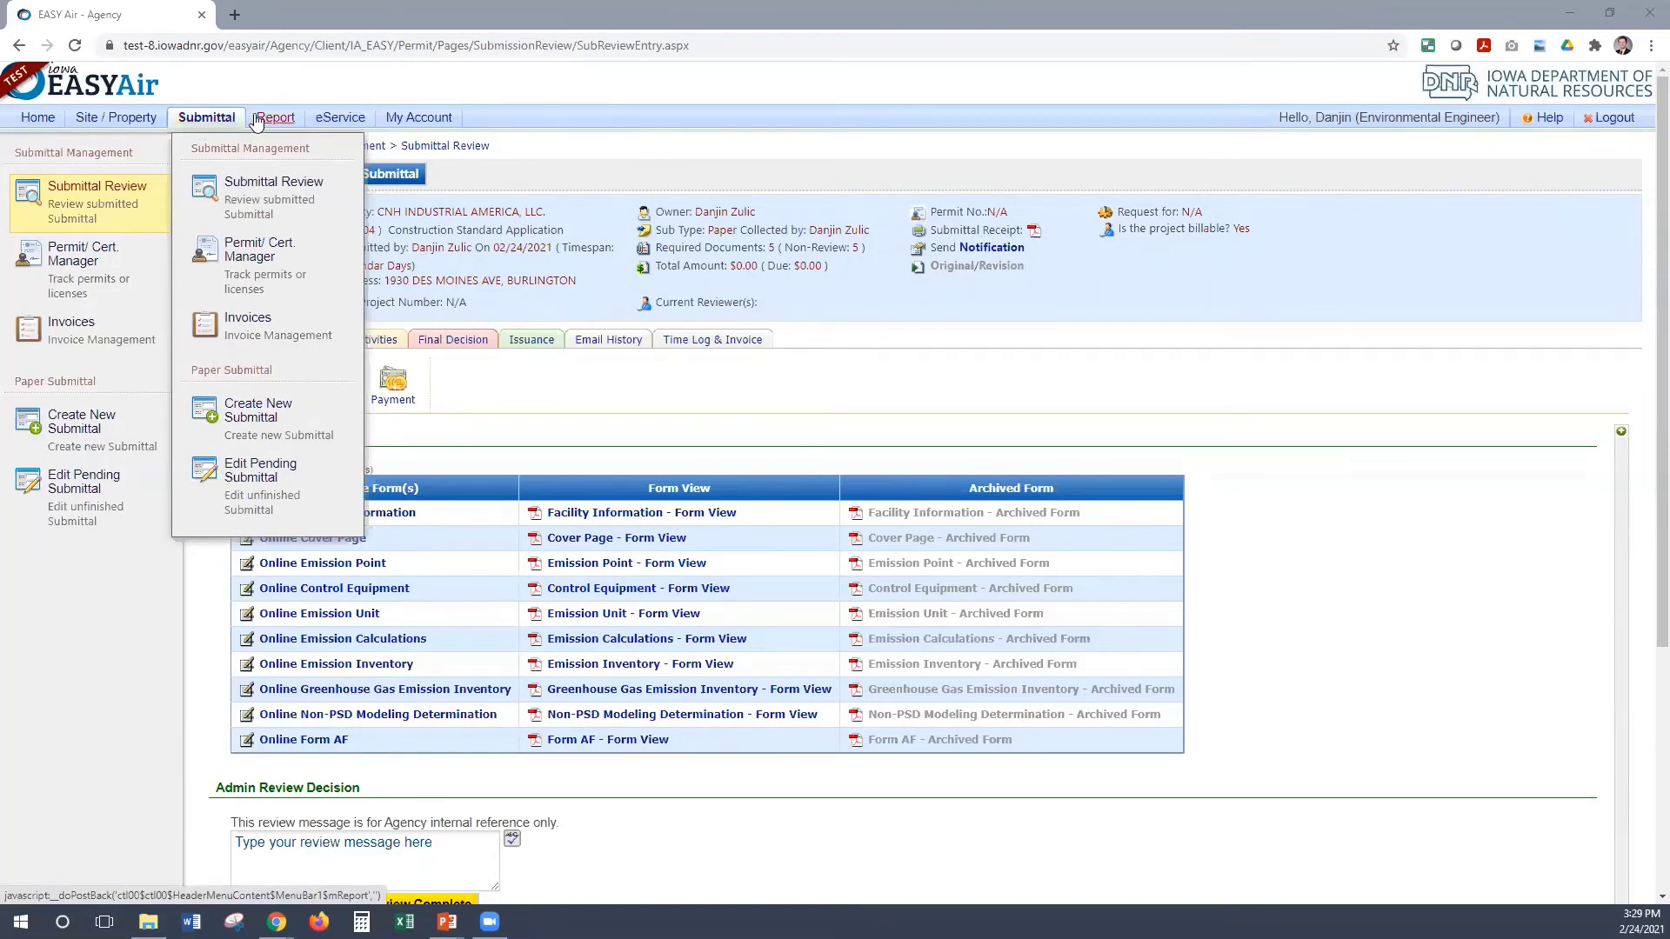
Open the EASY Air DNR TEST Public login page from the browser bookmarks
mouse_move(260, 120)
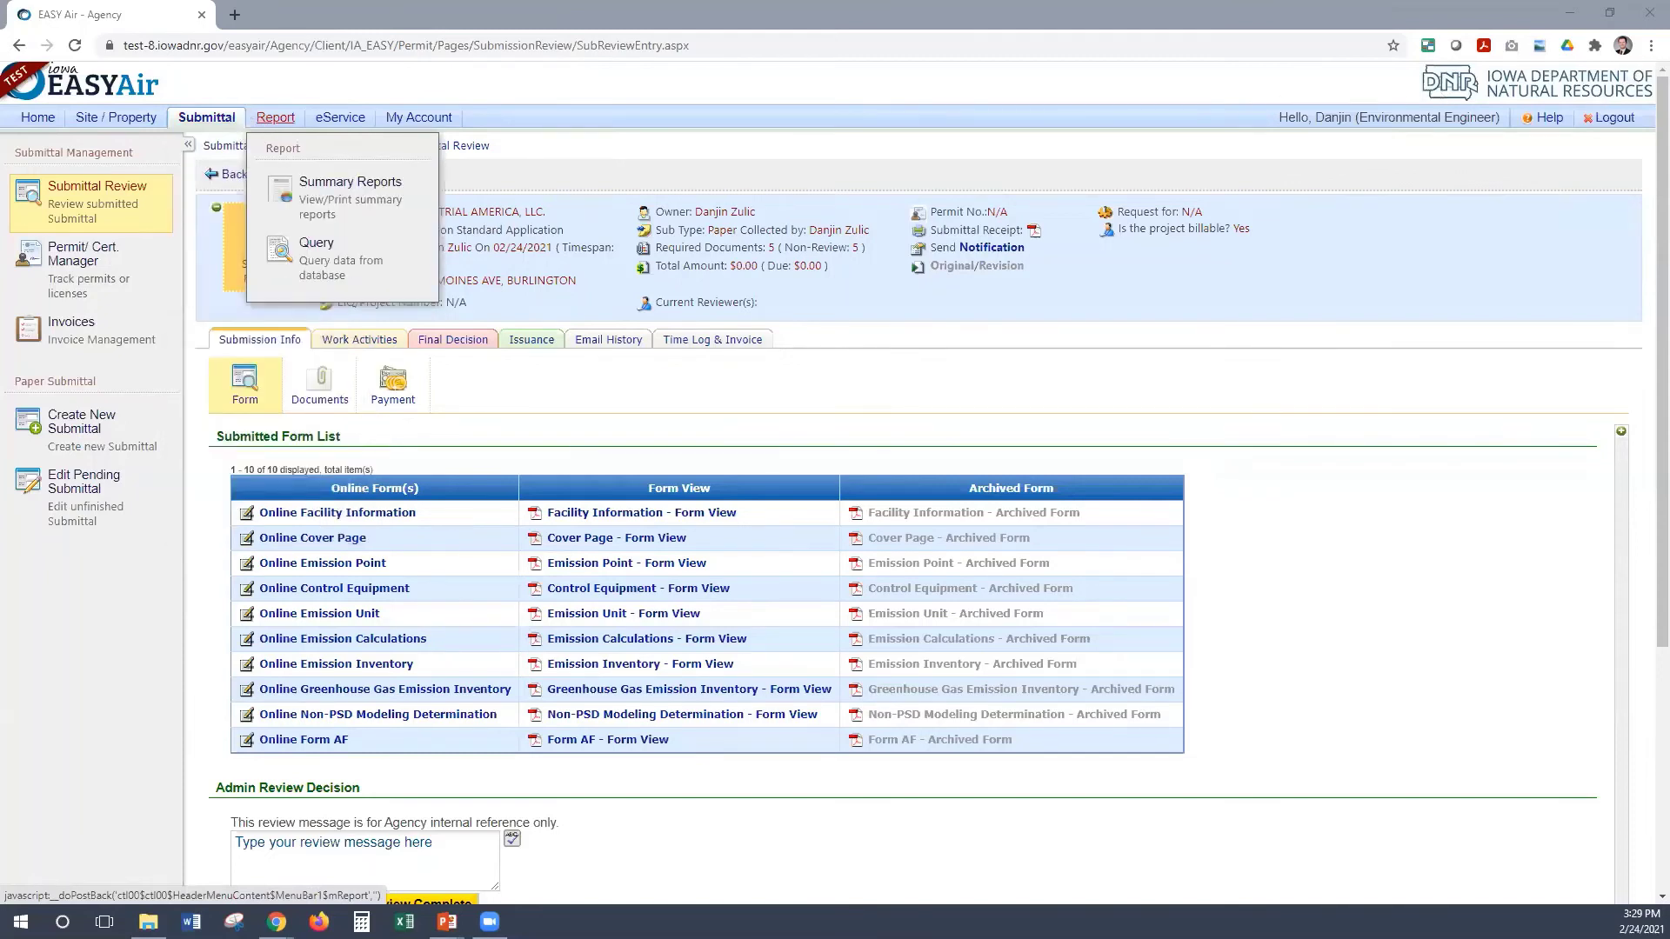
click(1650, 45)
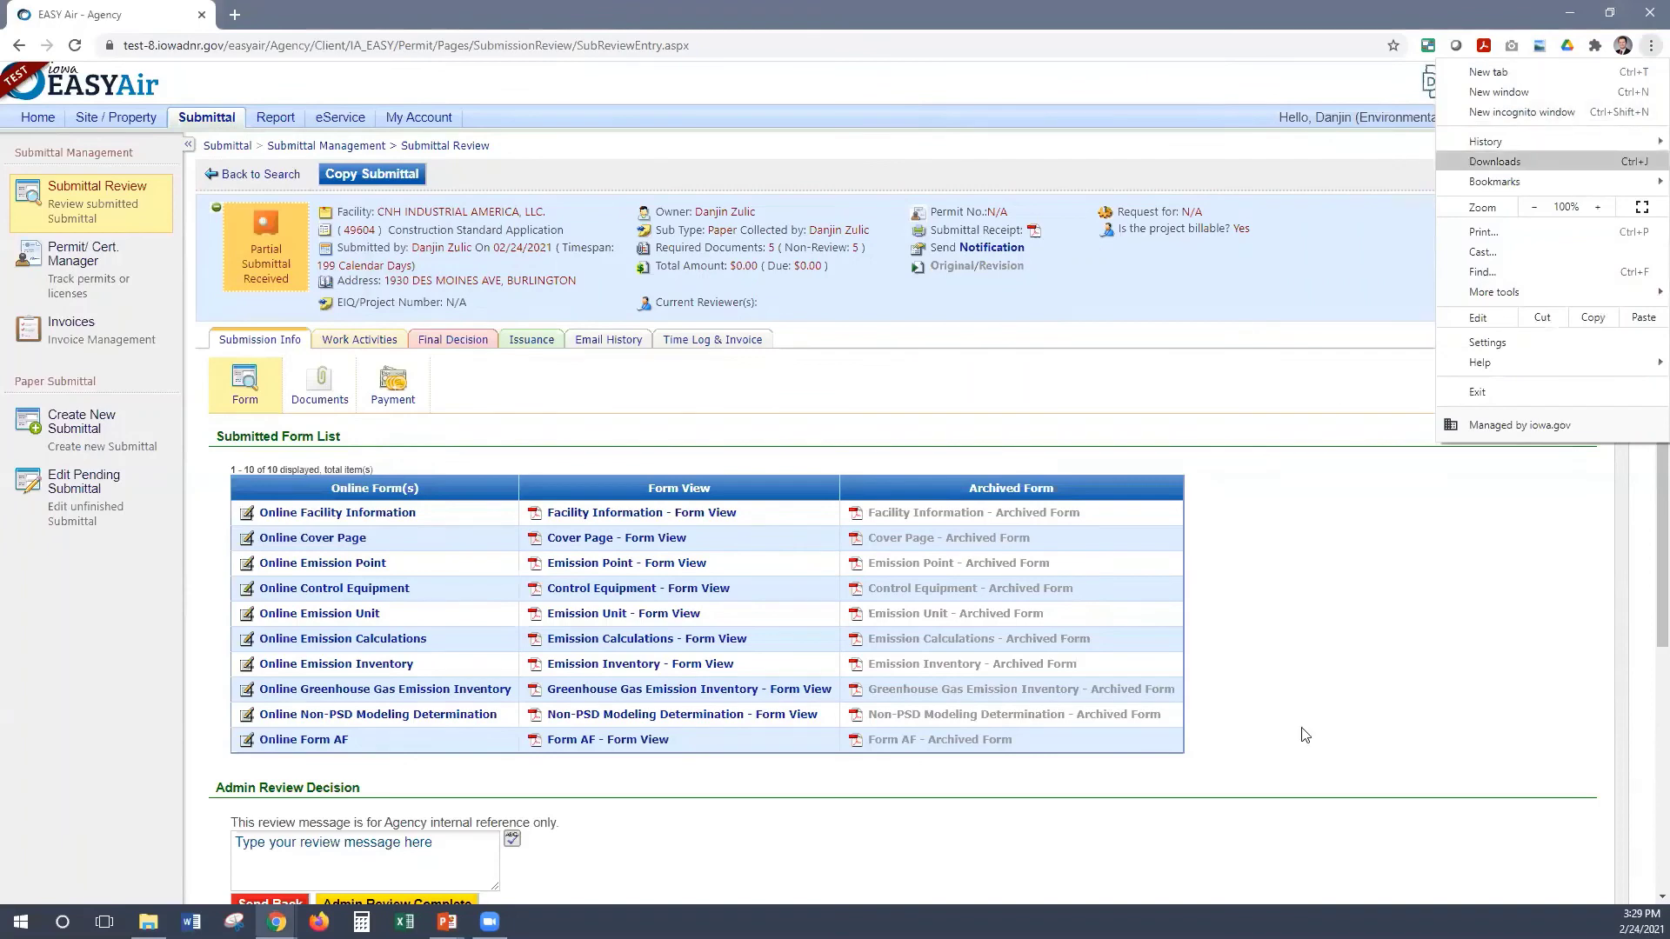
mouse_move(1494, 181)
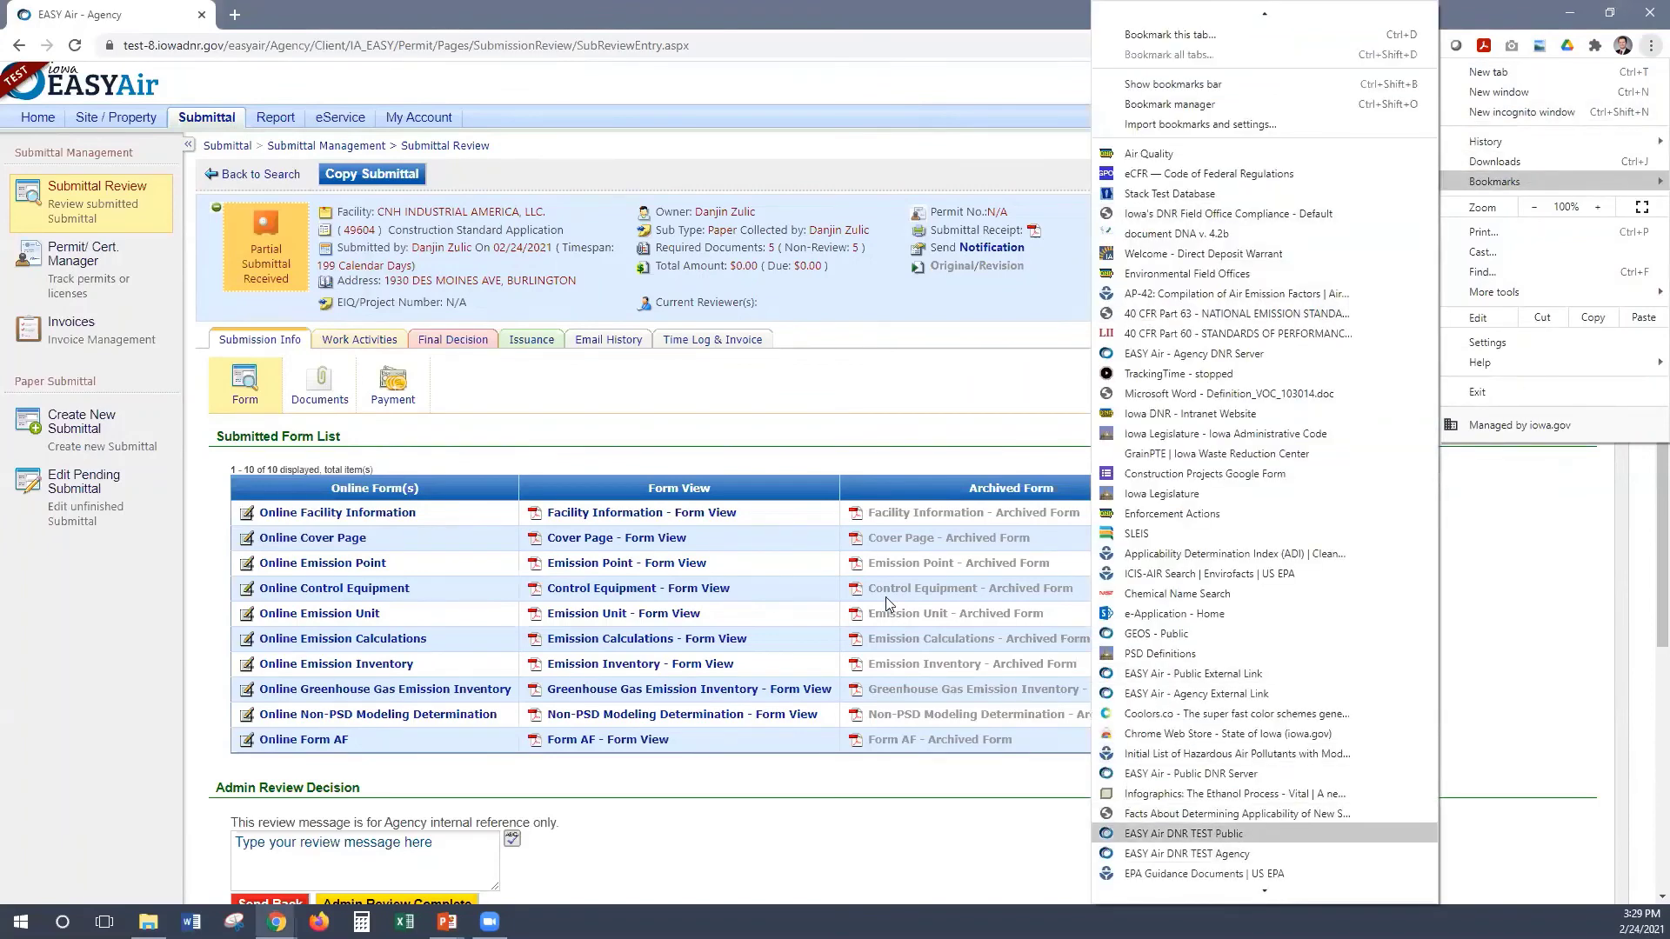
key(Return)
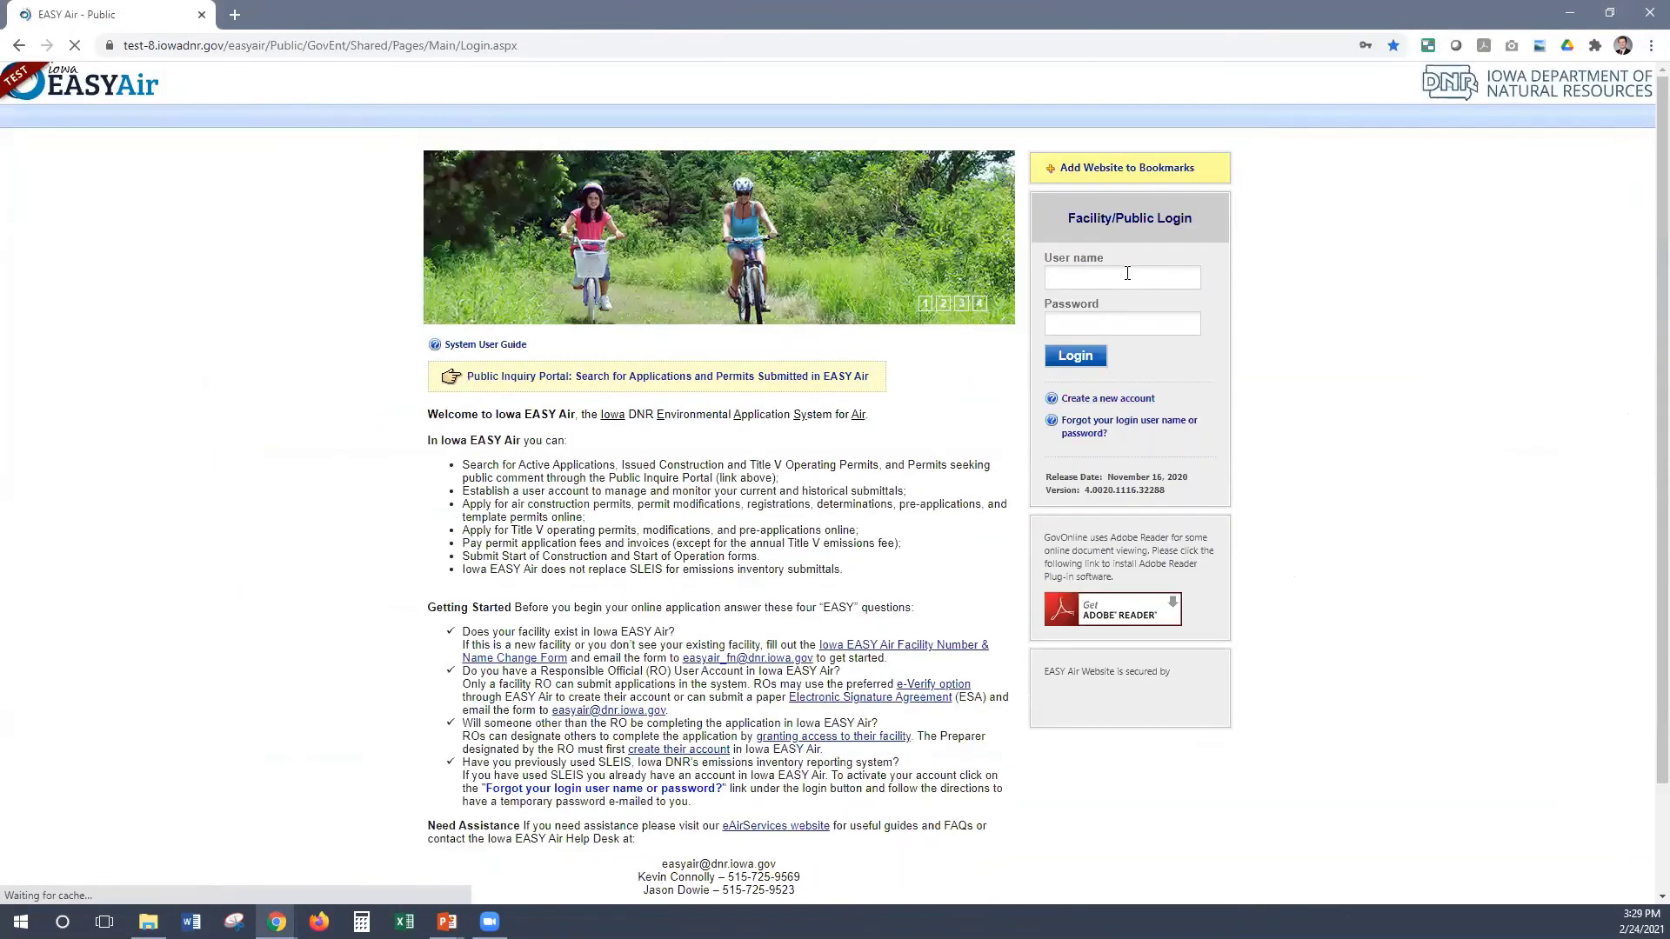
Log in with the saved facility user name and the retyped account password
click(1128, 276)
key(Down)
key(Return)
key(Tab)
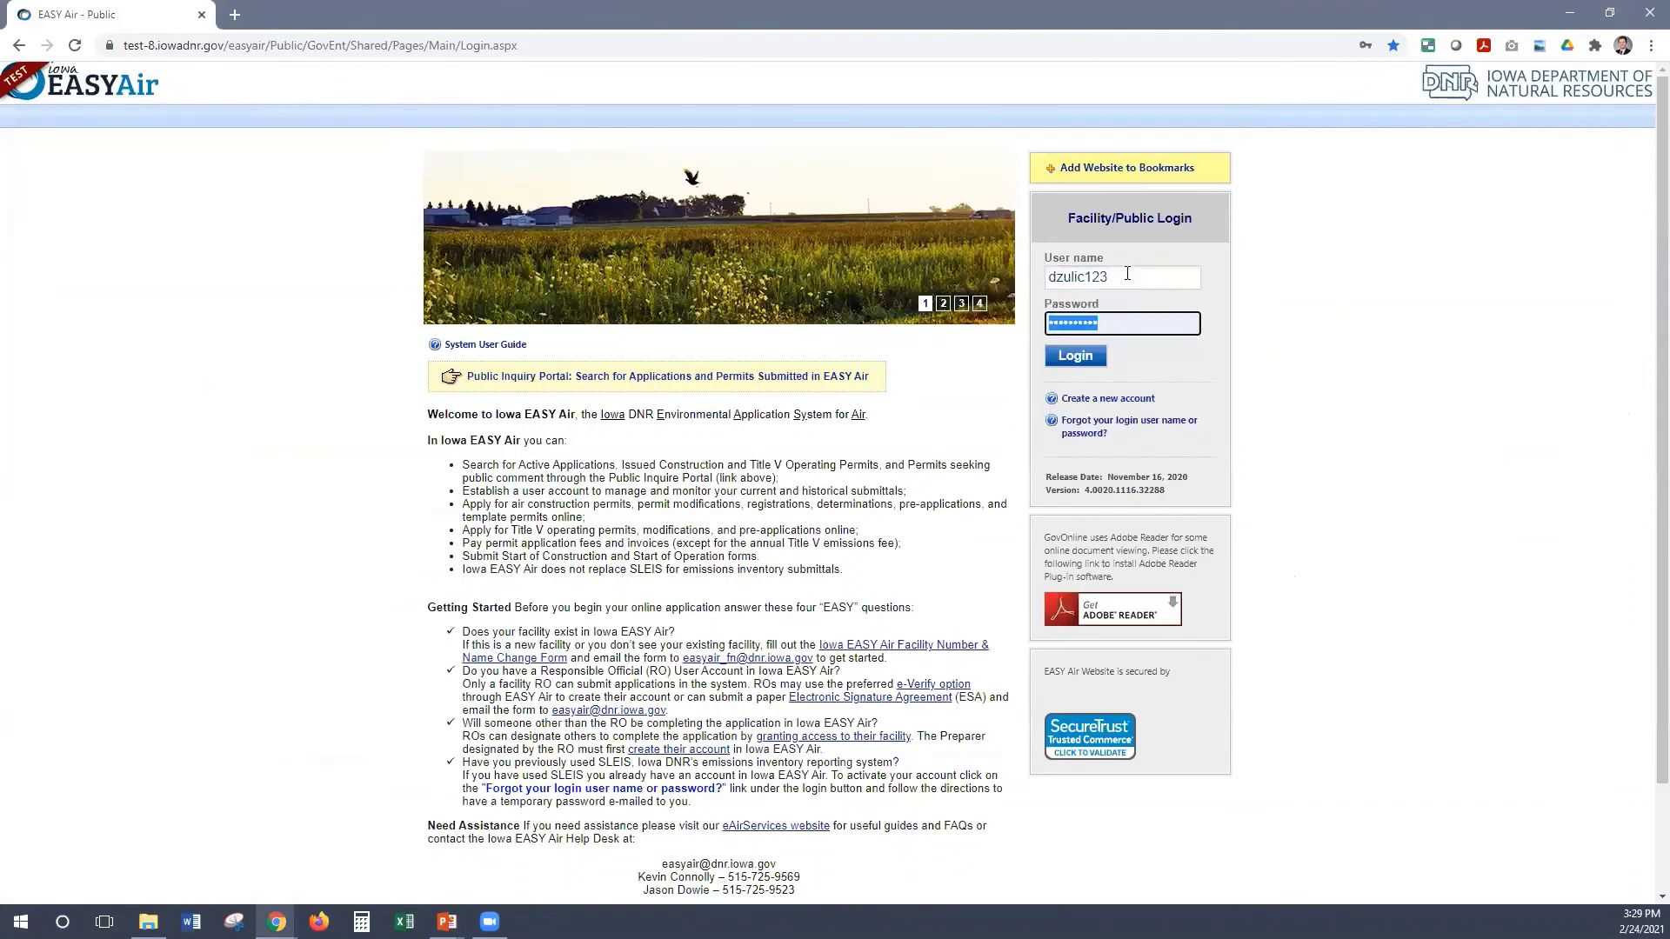
text(********)
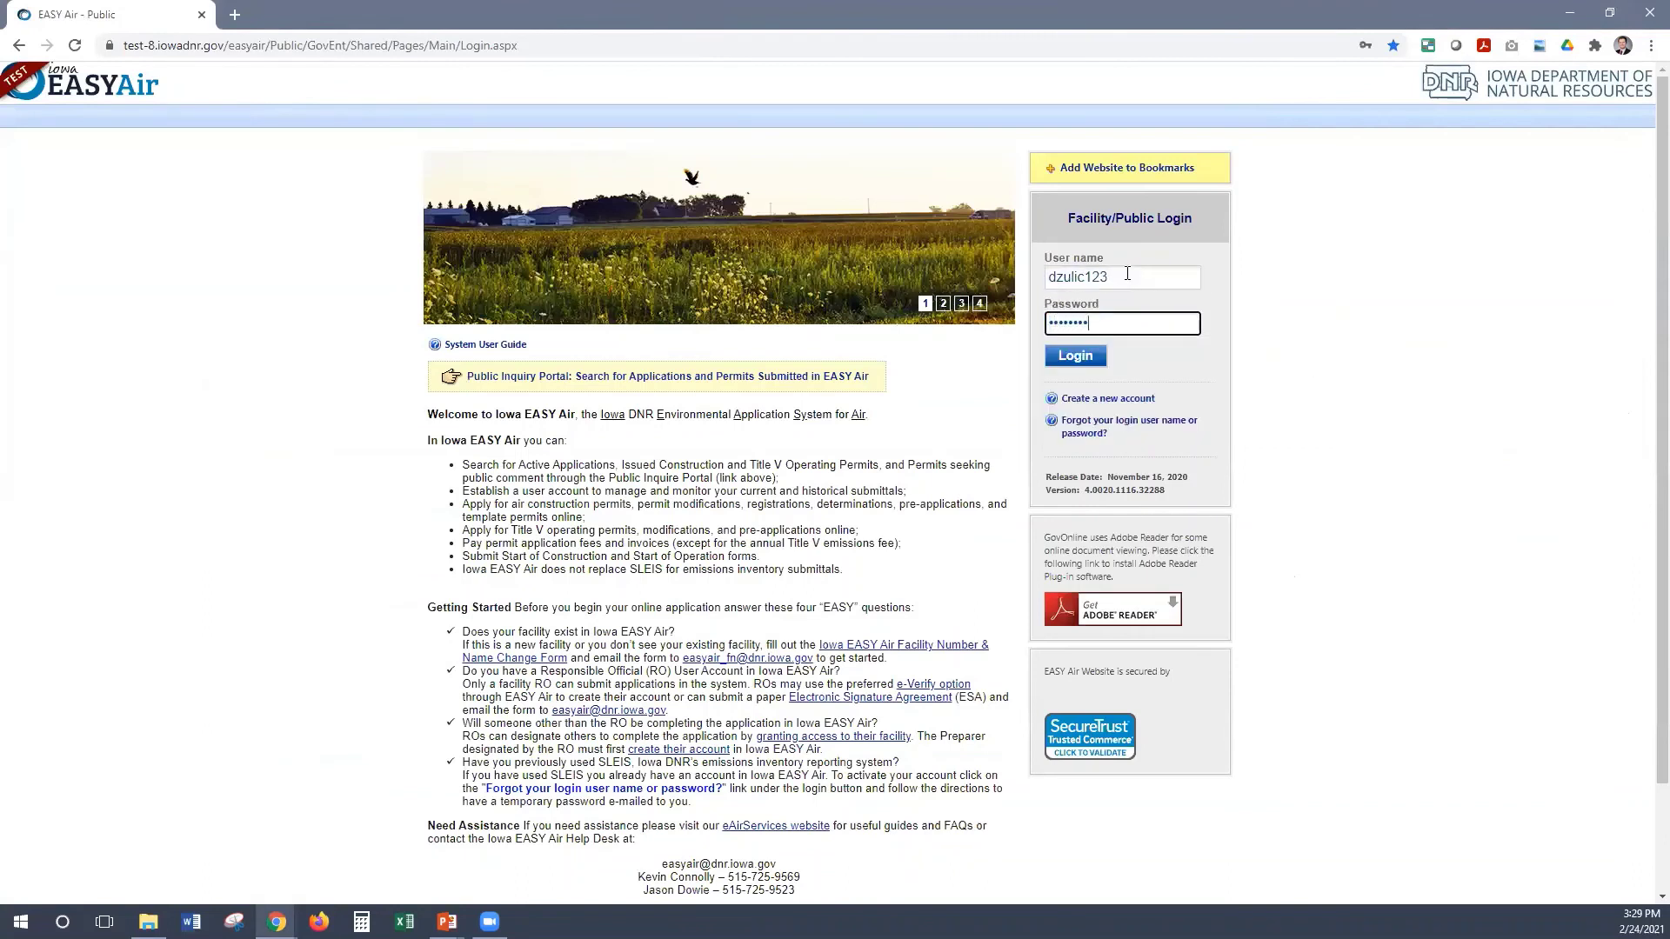
text(**)
key(Return)
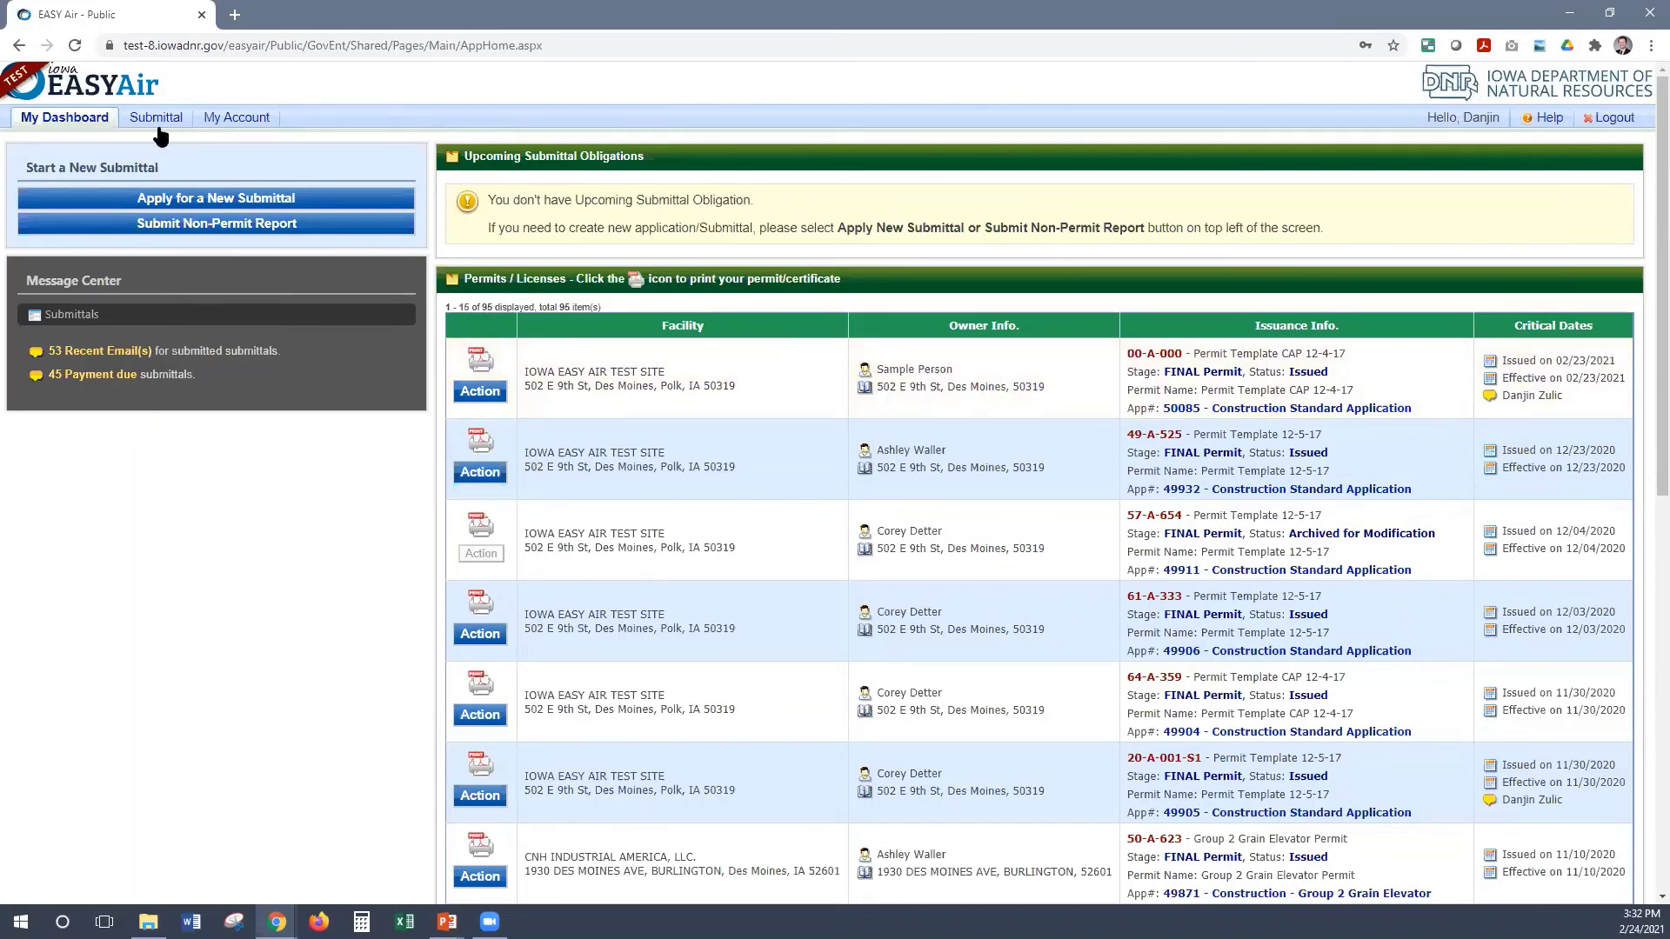
Wait for My Dashboard to load, listing the 96 permits/licenses
mouse_move(160, 131)
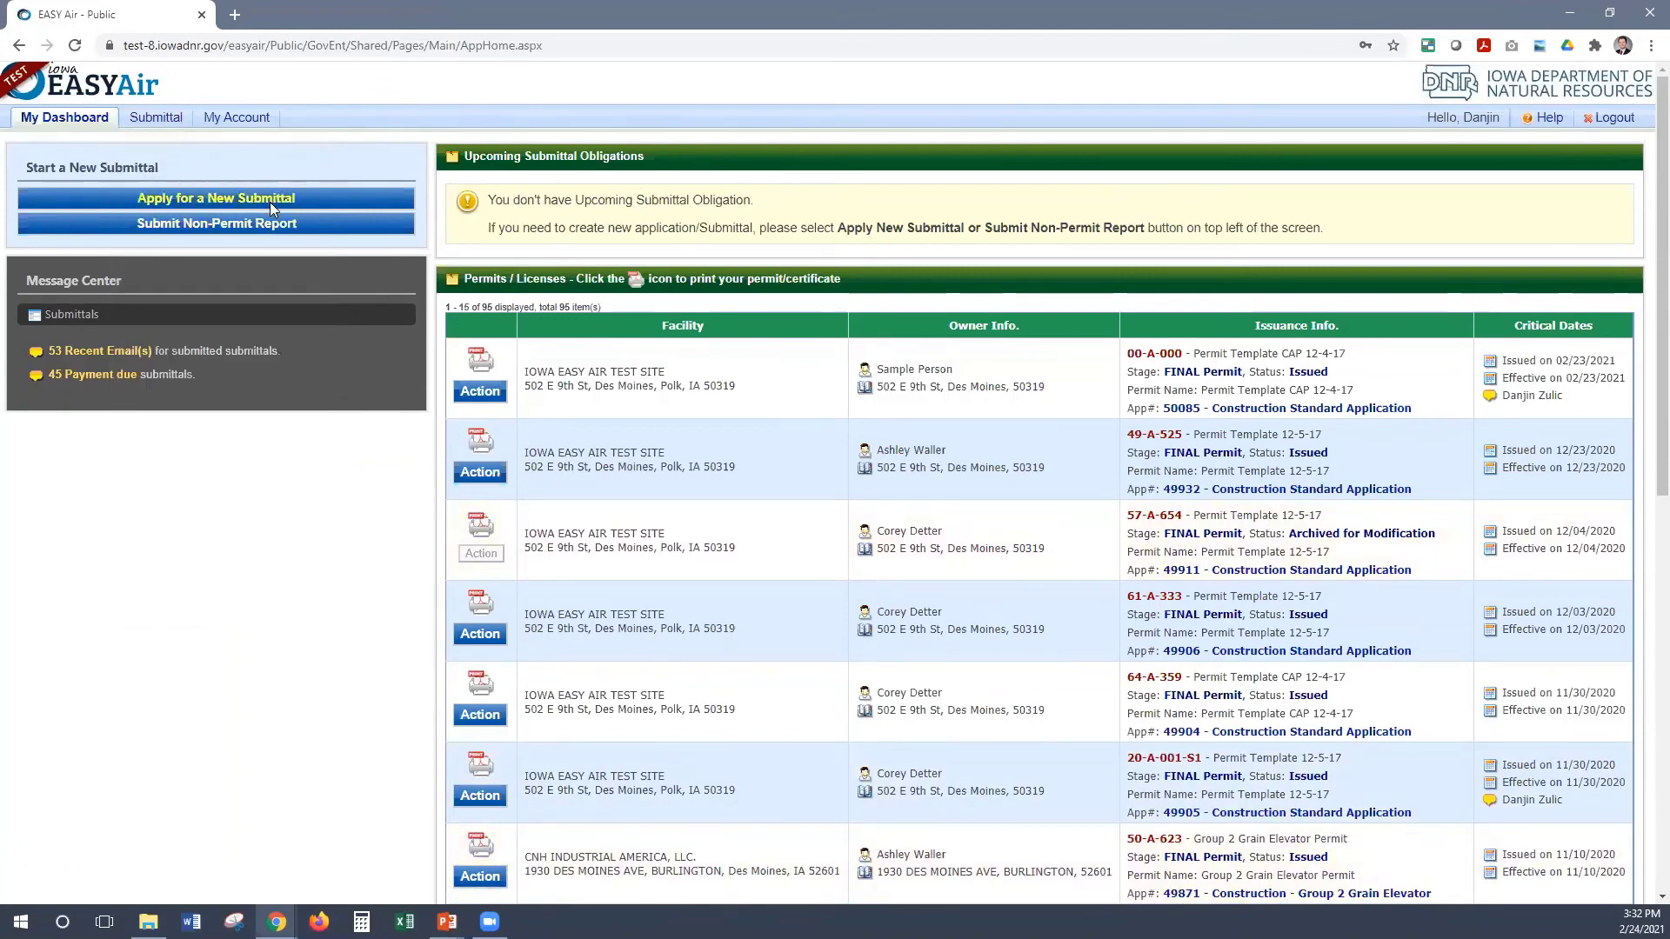
Start a new submittal and filter the submittal category to Report
click(186, 221)
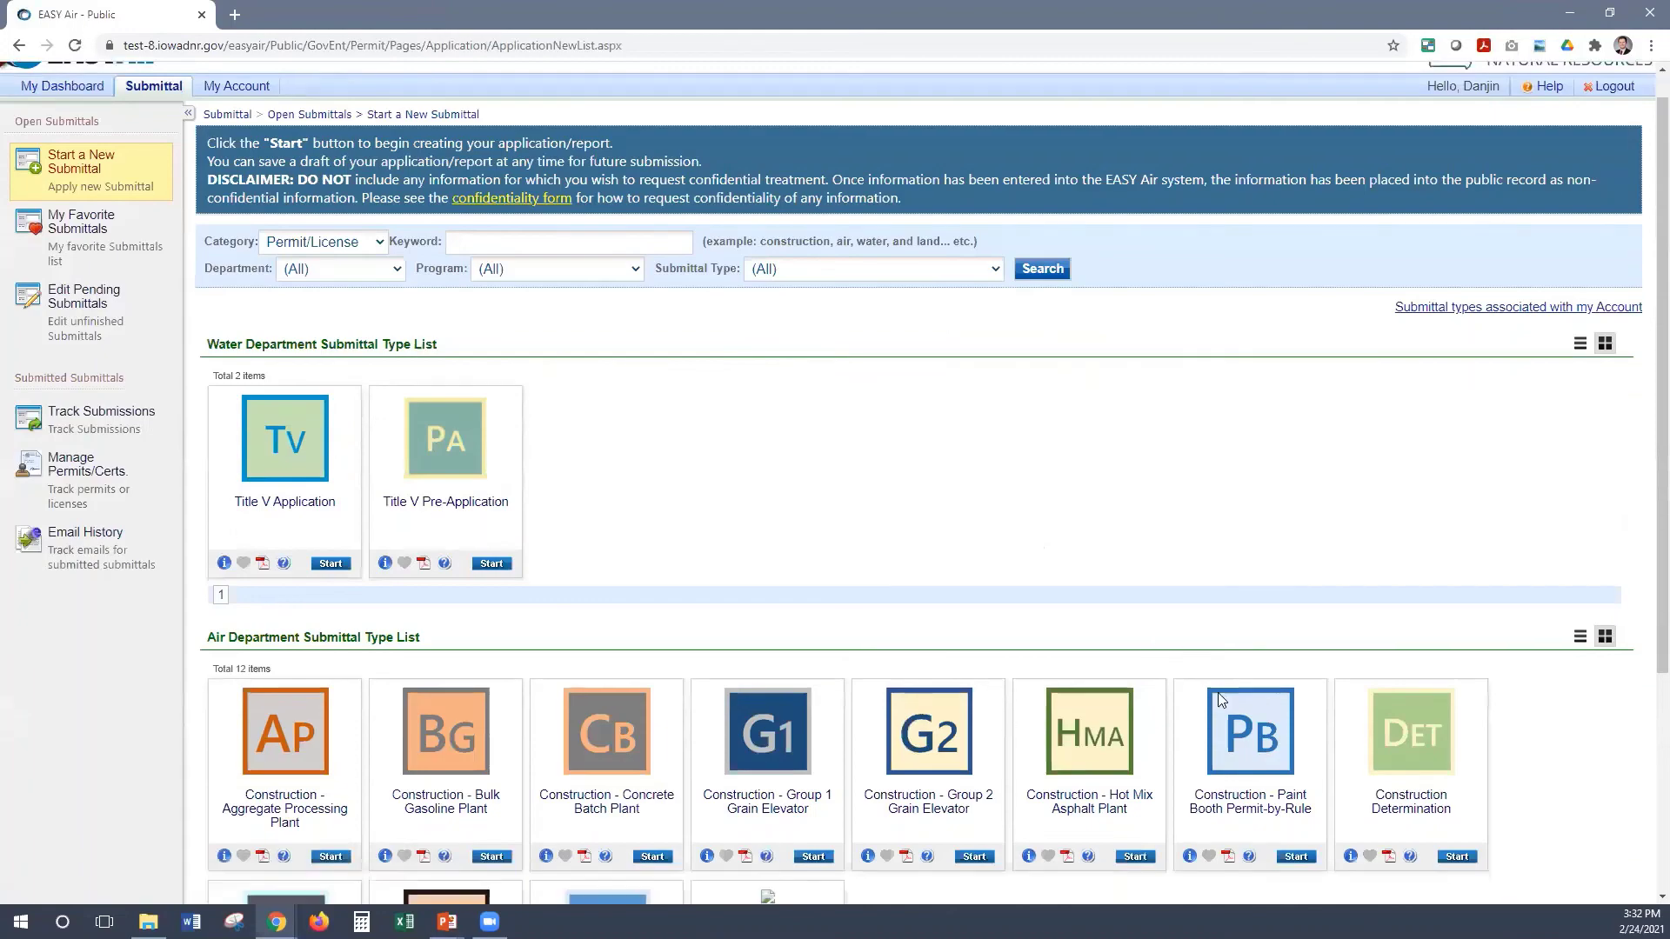
scroll(870, 695, down, 4)
scroll(665, 590, up, 4)
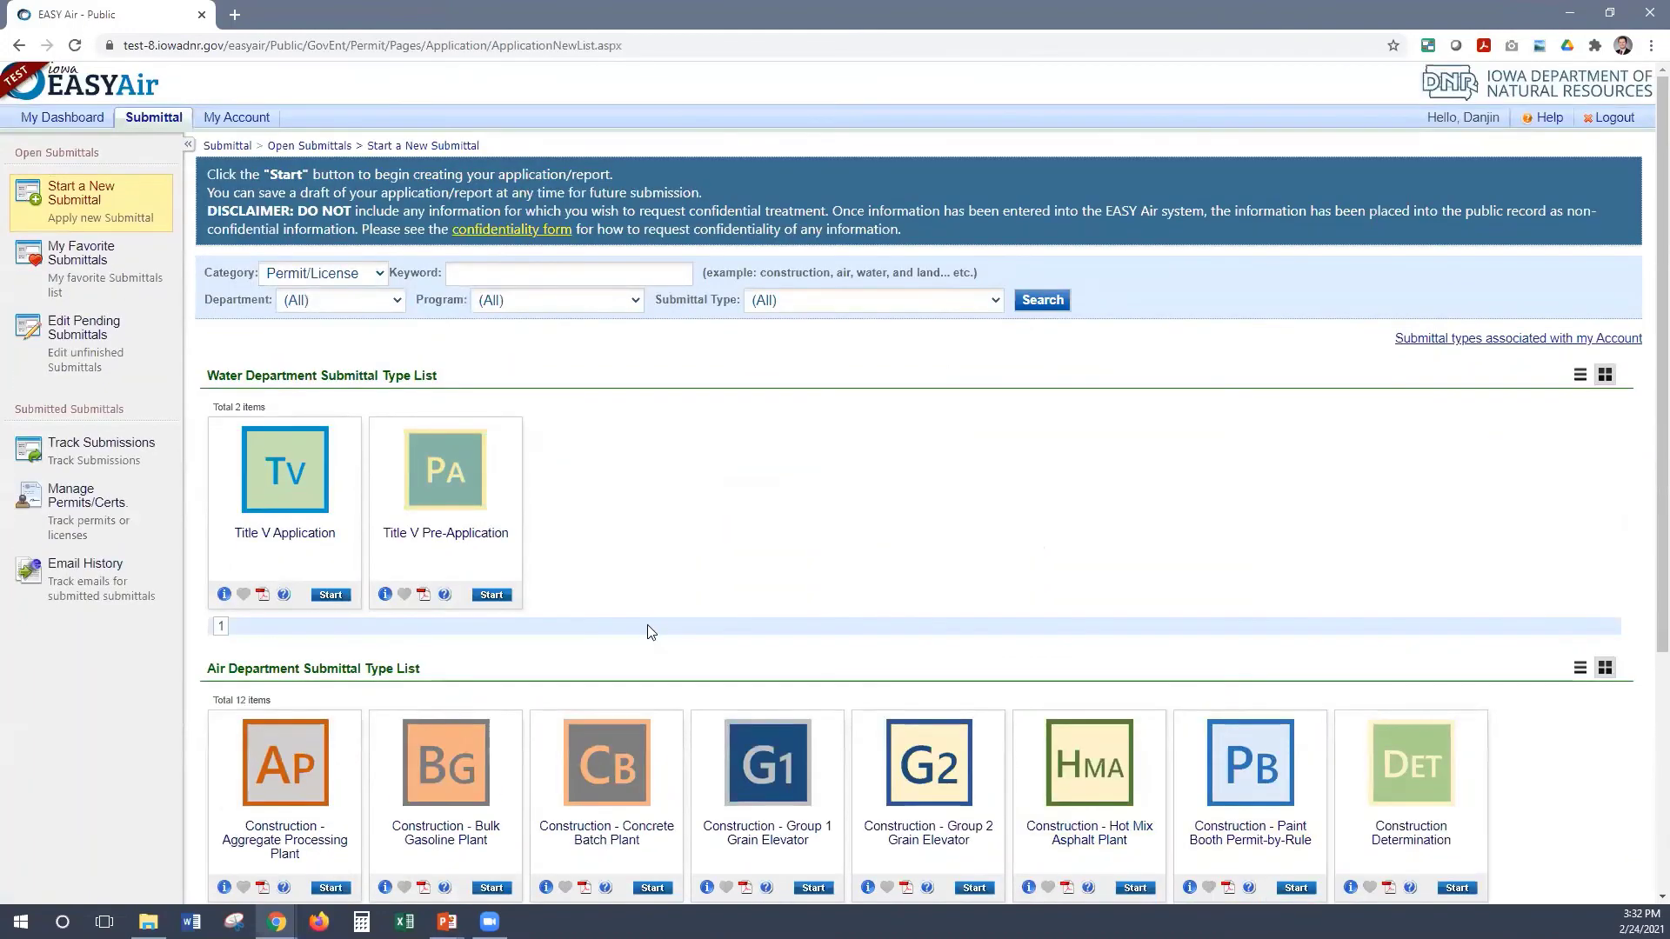
scroll(649, 628, down, 2)
scroll(303, 287, up, 2)
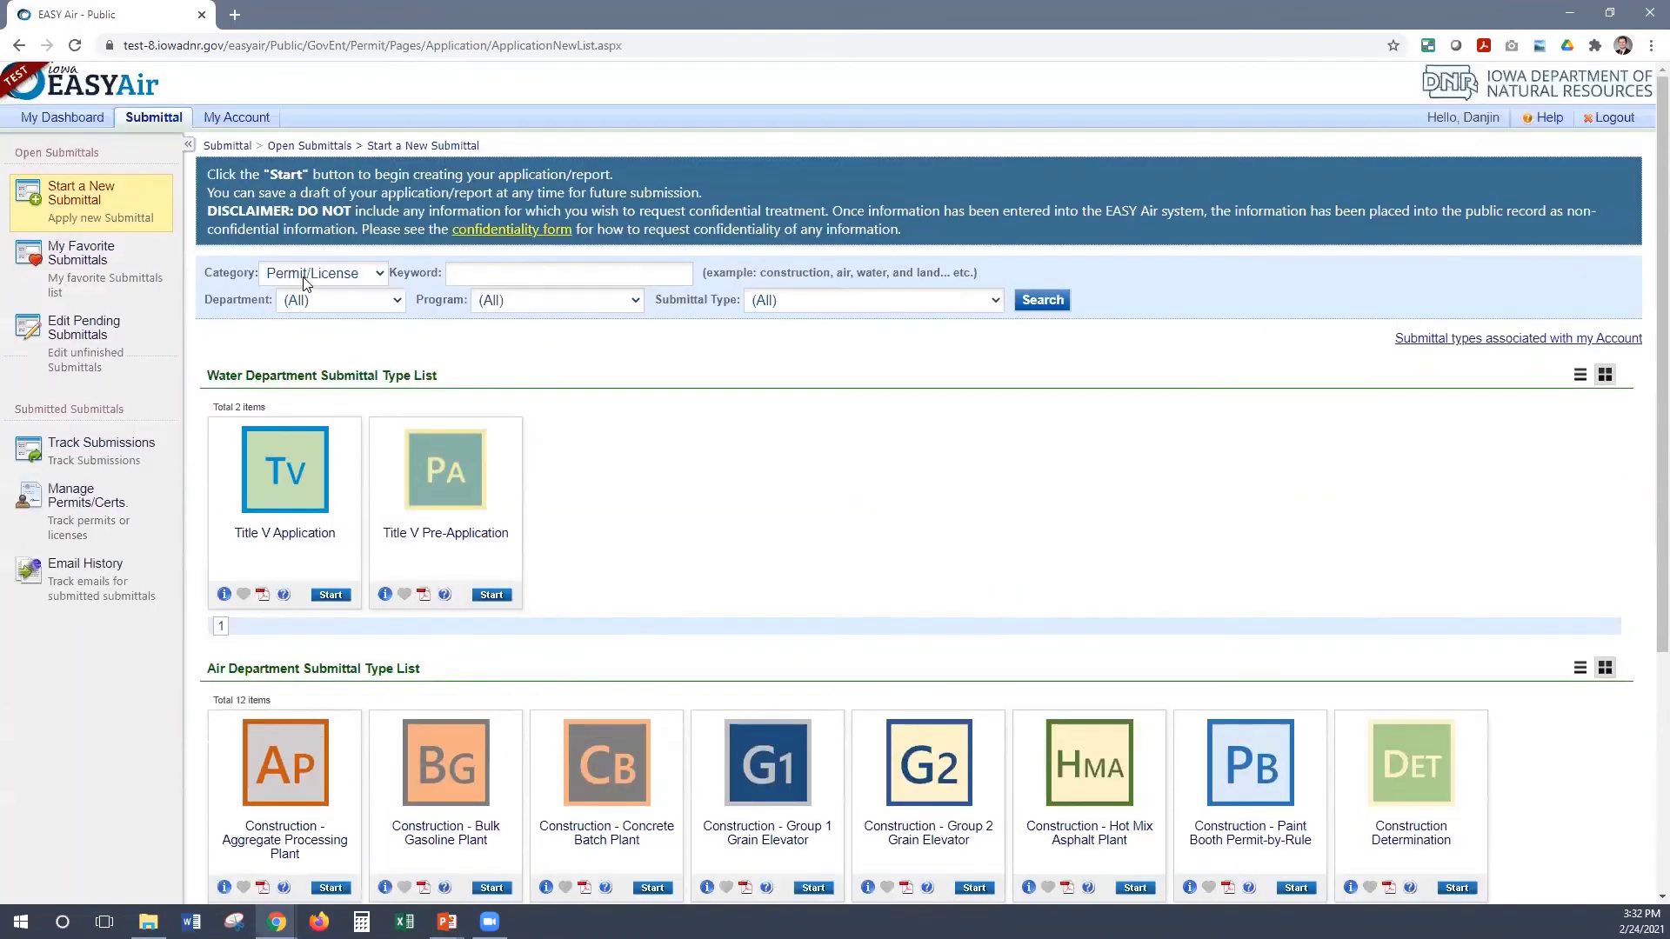
click(305, 275)
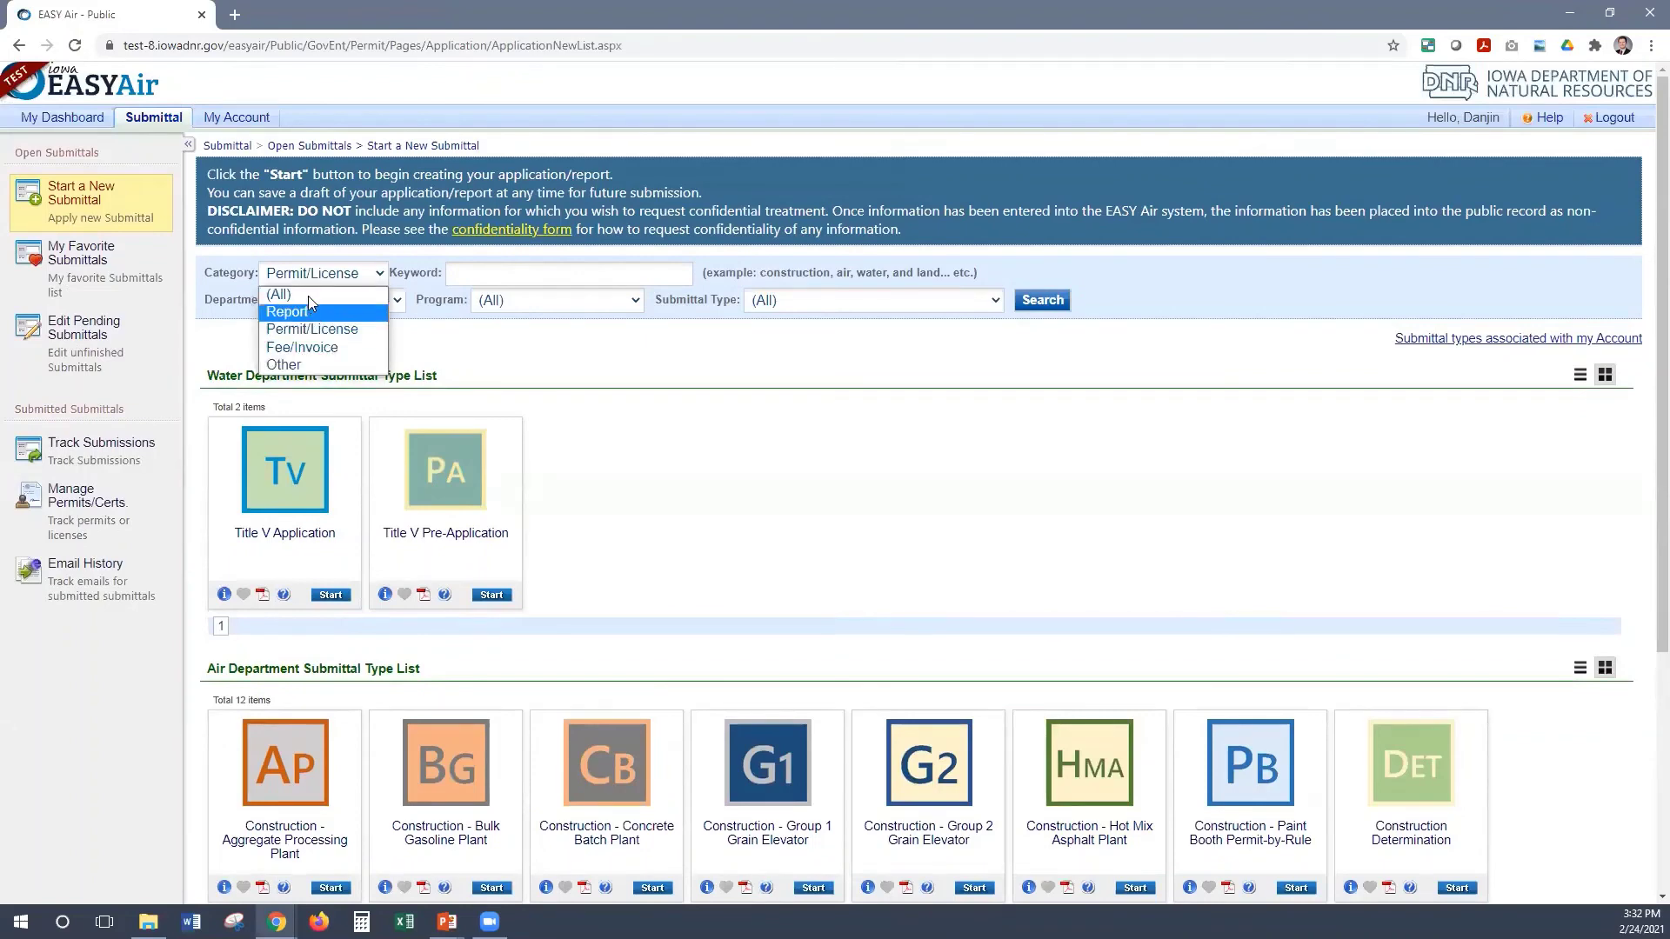
click(352, 311)
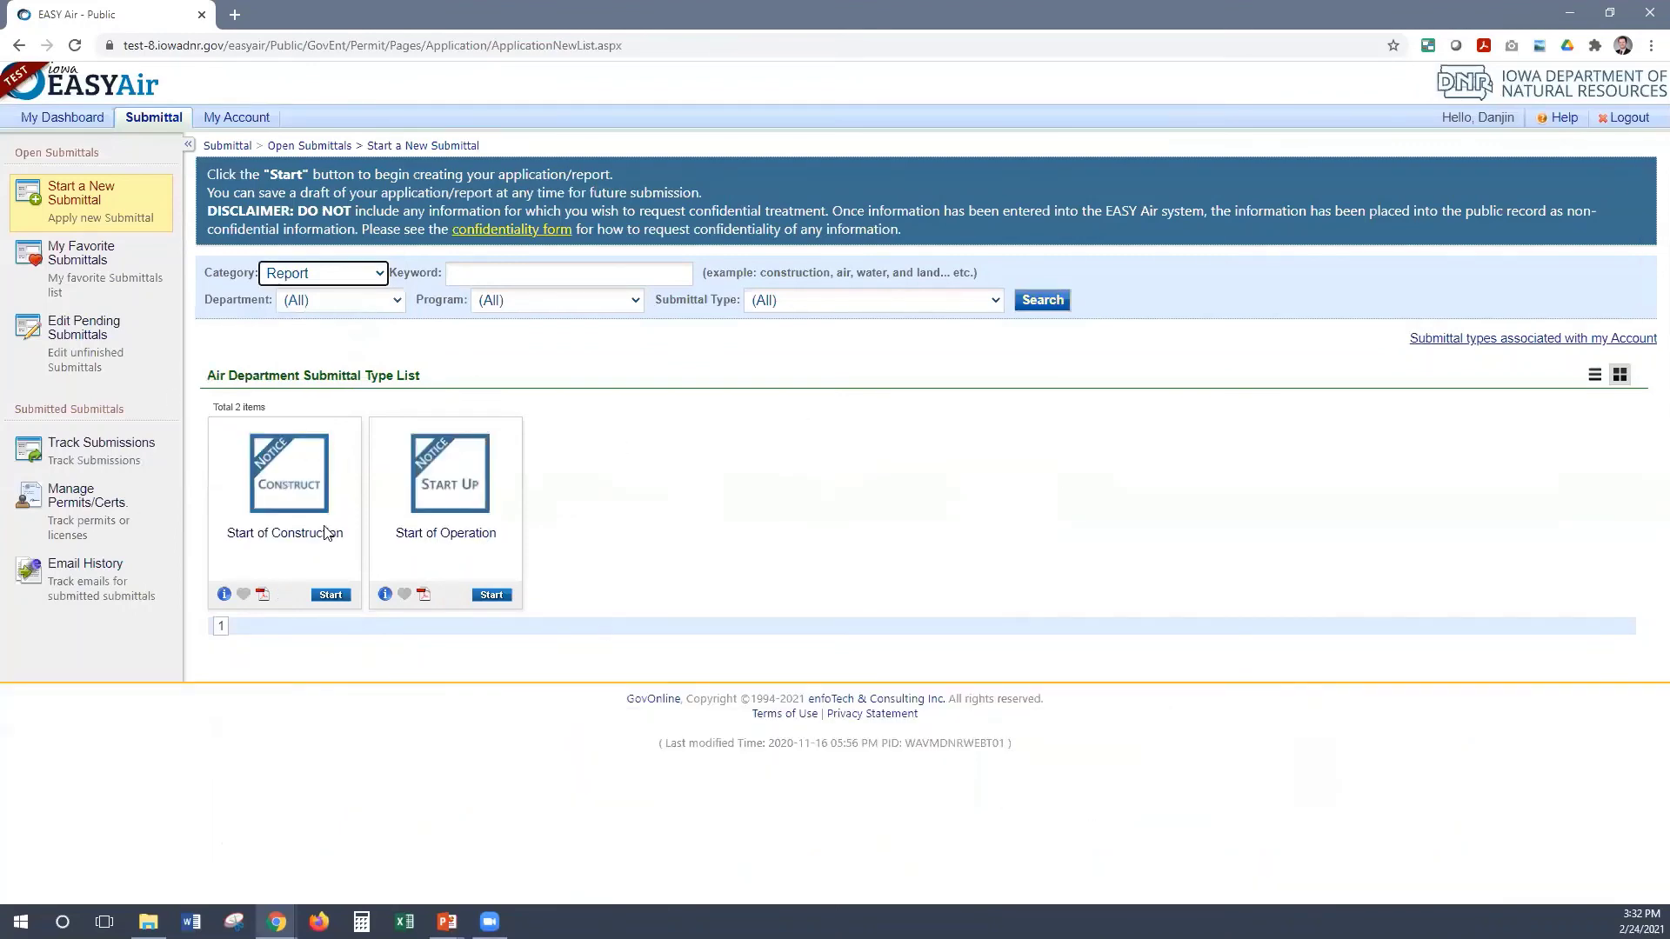
Switch the category back to (All) and search to list all 14 Air Department submittal types
click(255, 518)
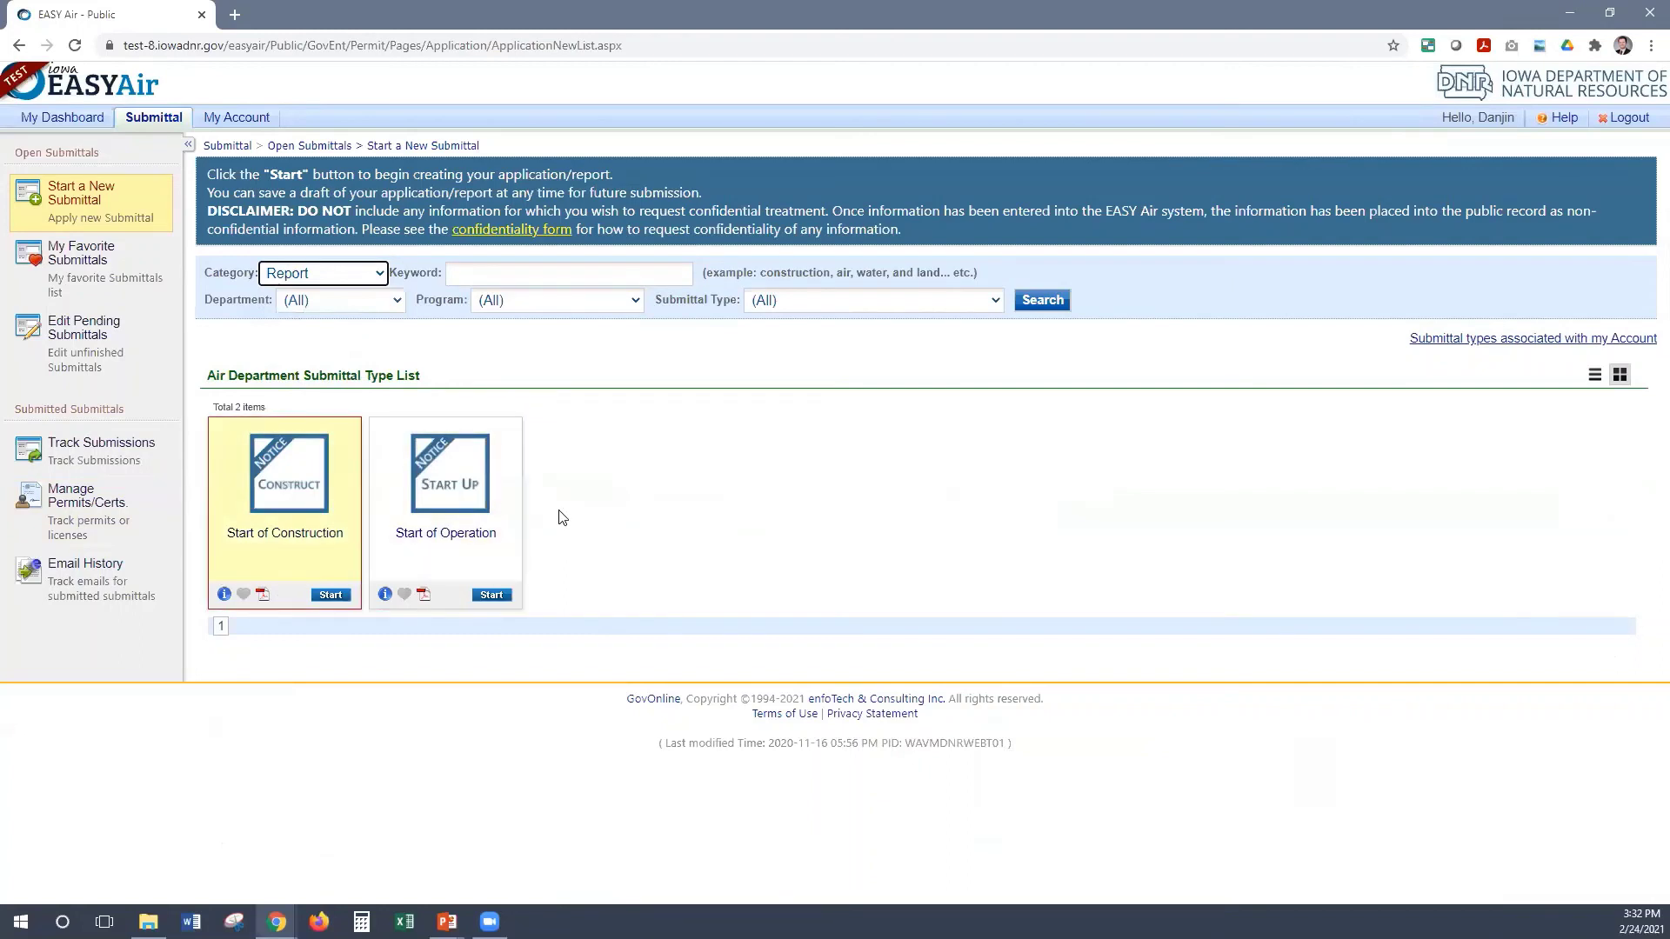
click(329, 273)
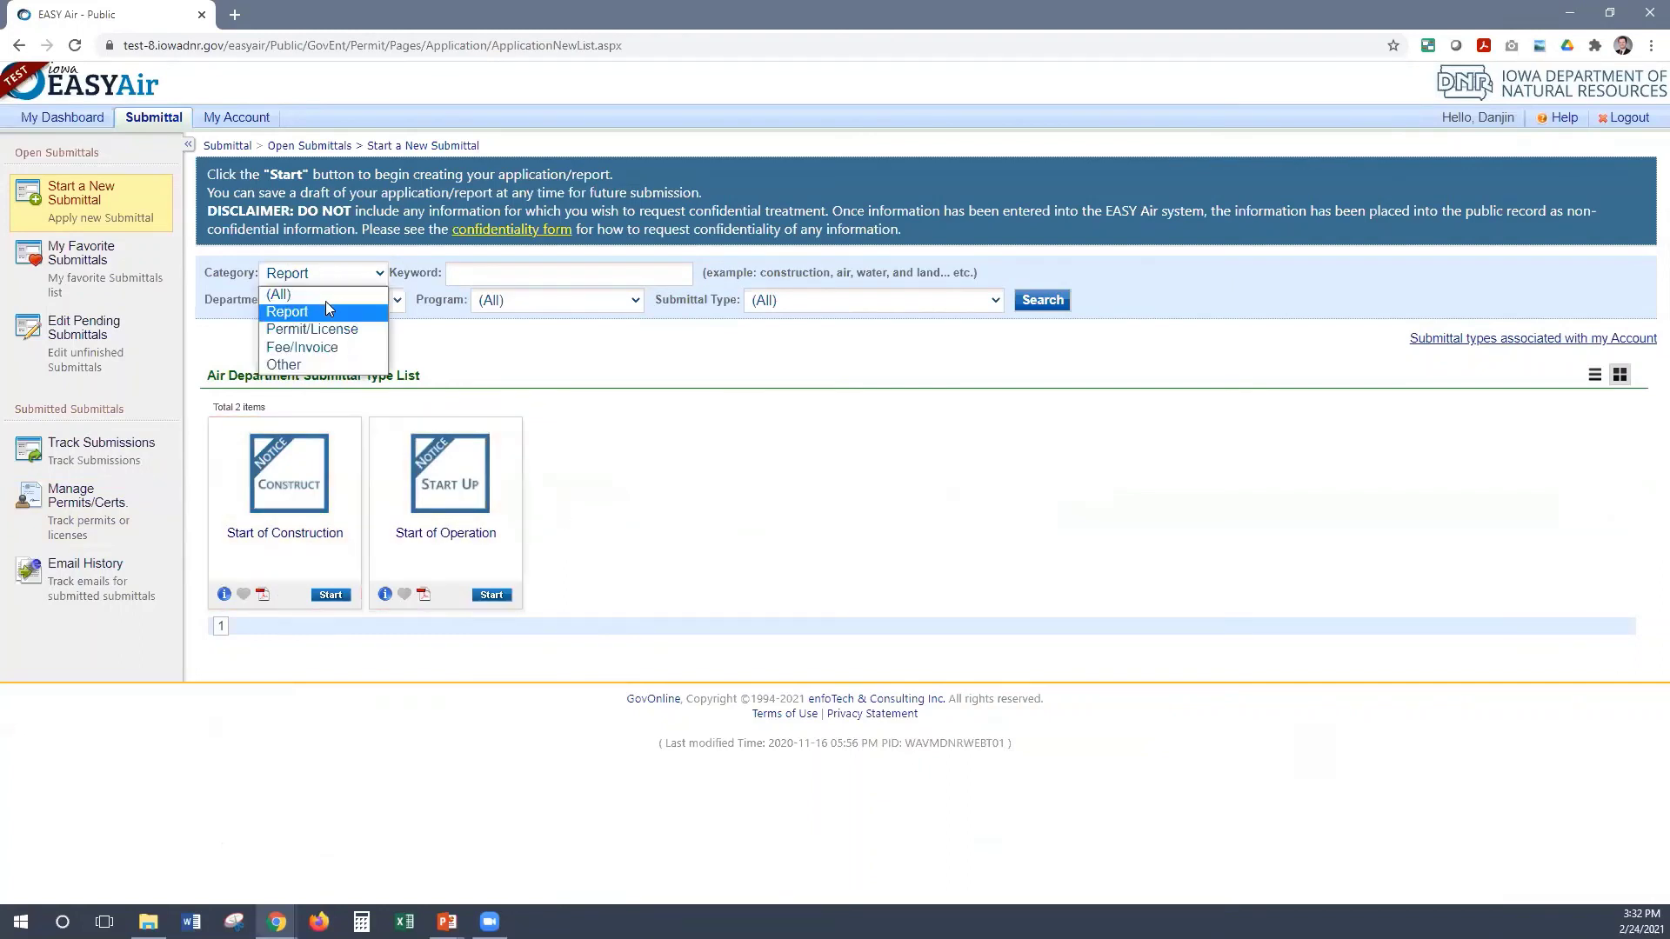
click(326, 301)
click(1048, 301)
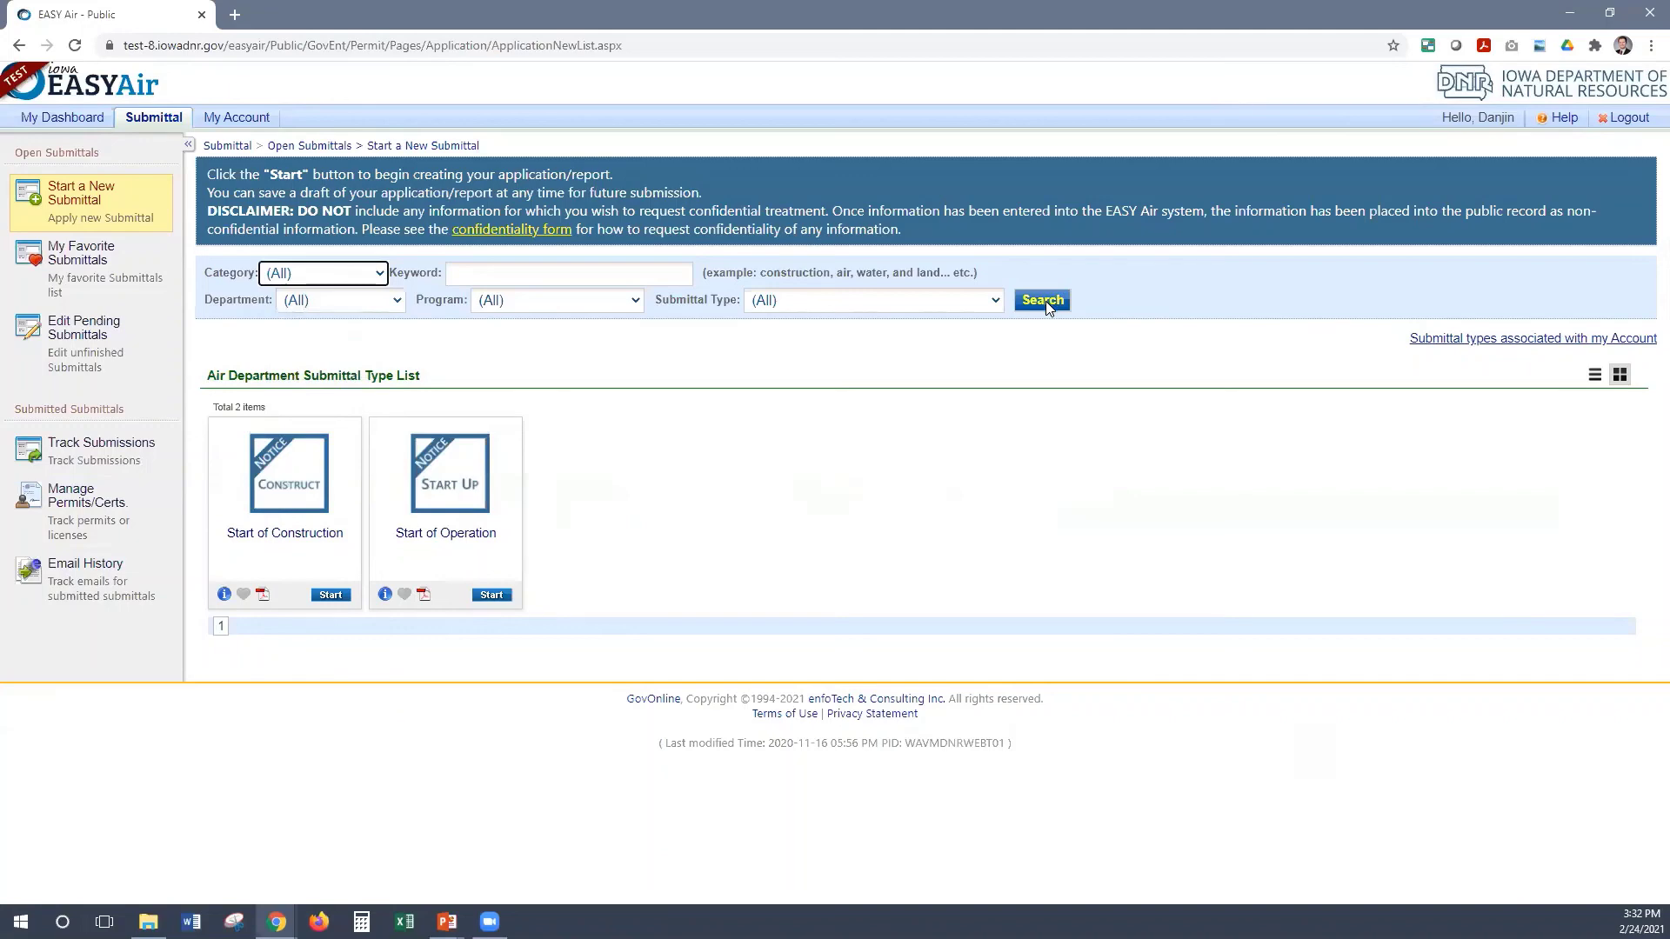
click(1048, 304)
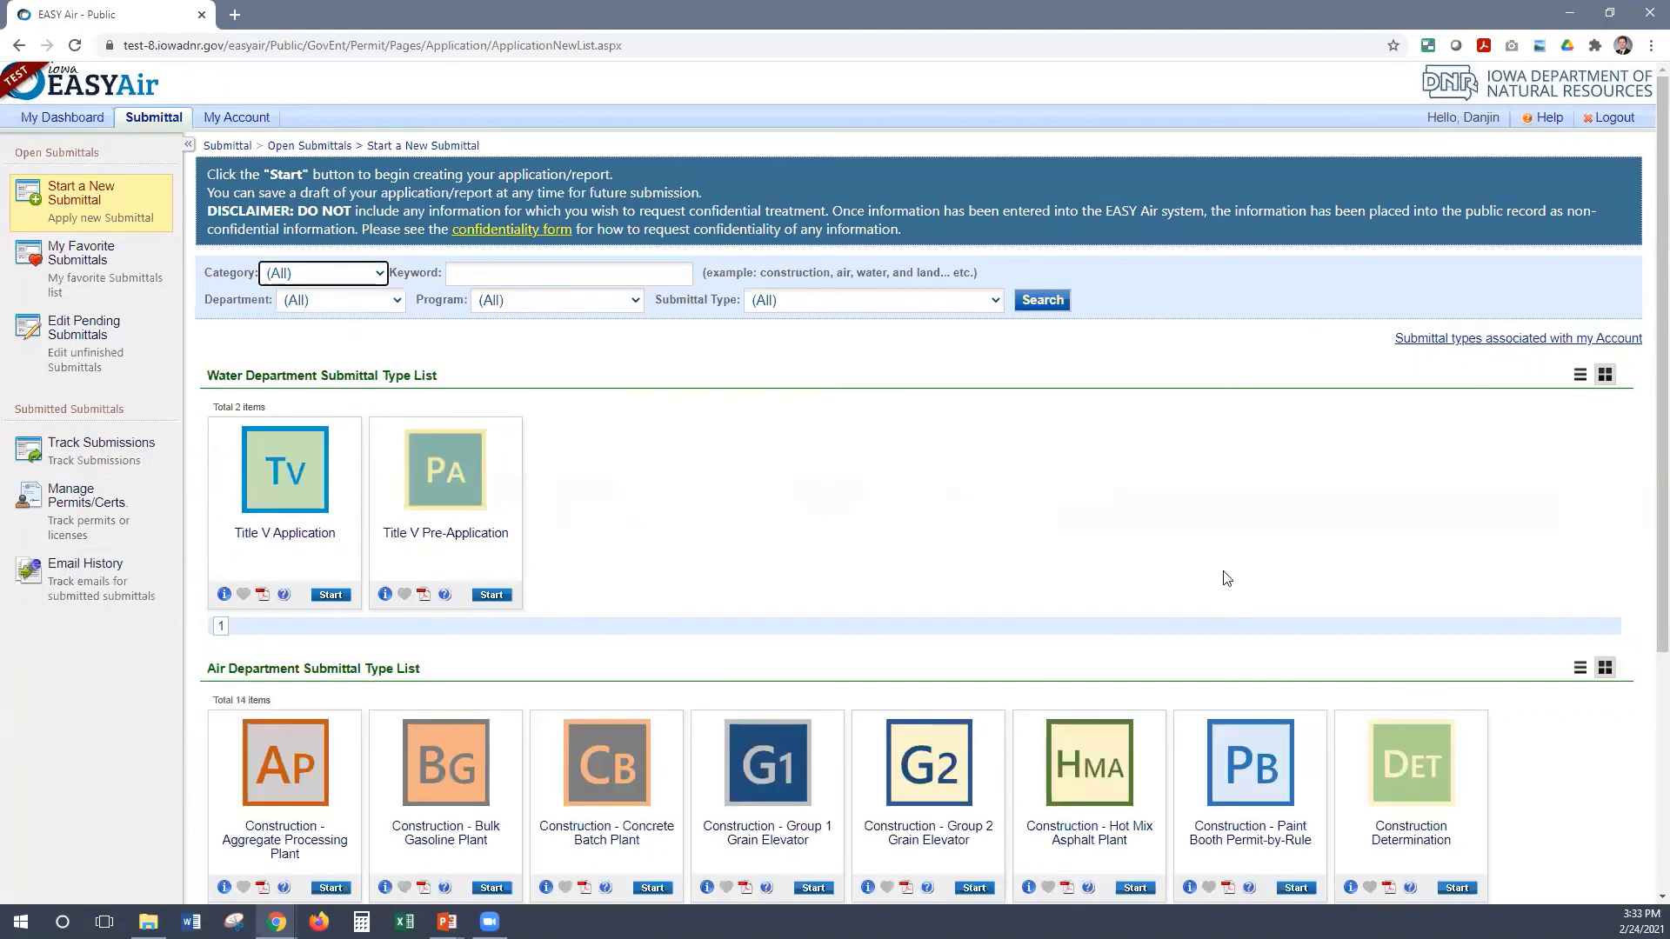
scroll(1227, 578, down, 5)
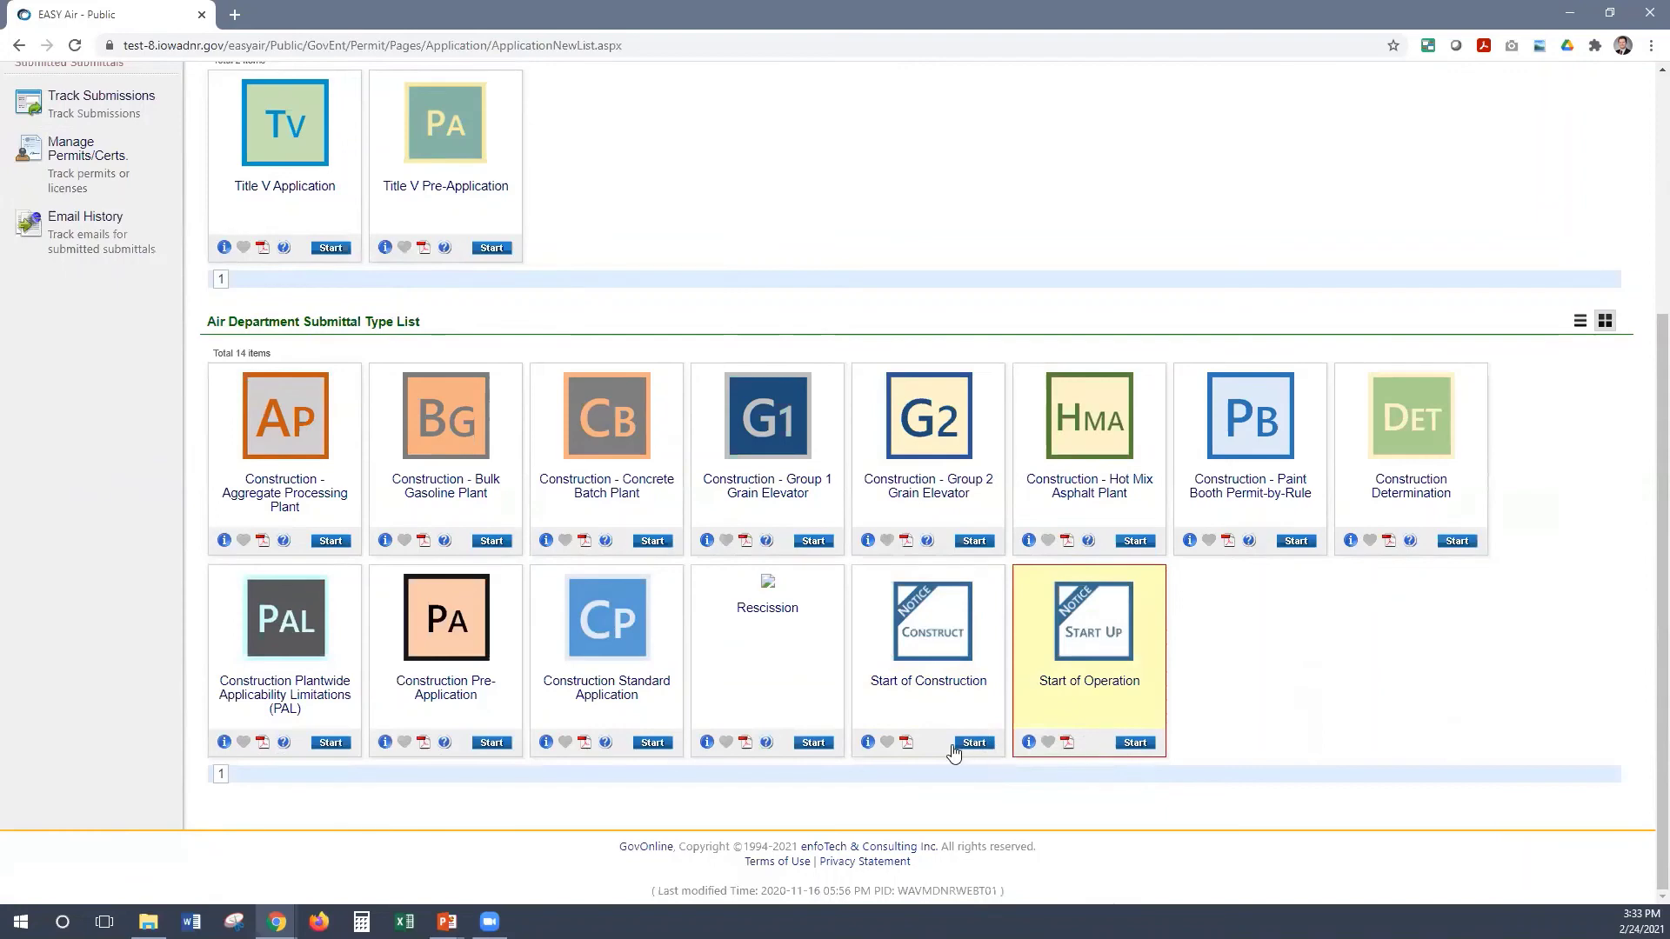
Start a Start of Operation report, then go back to Start a New Submittal showing Permit/License types
click(1141, 744)
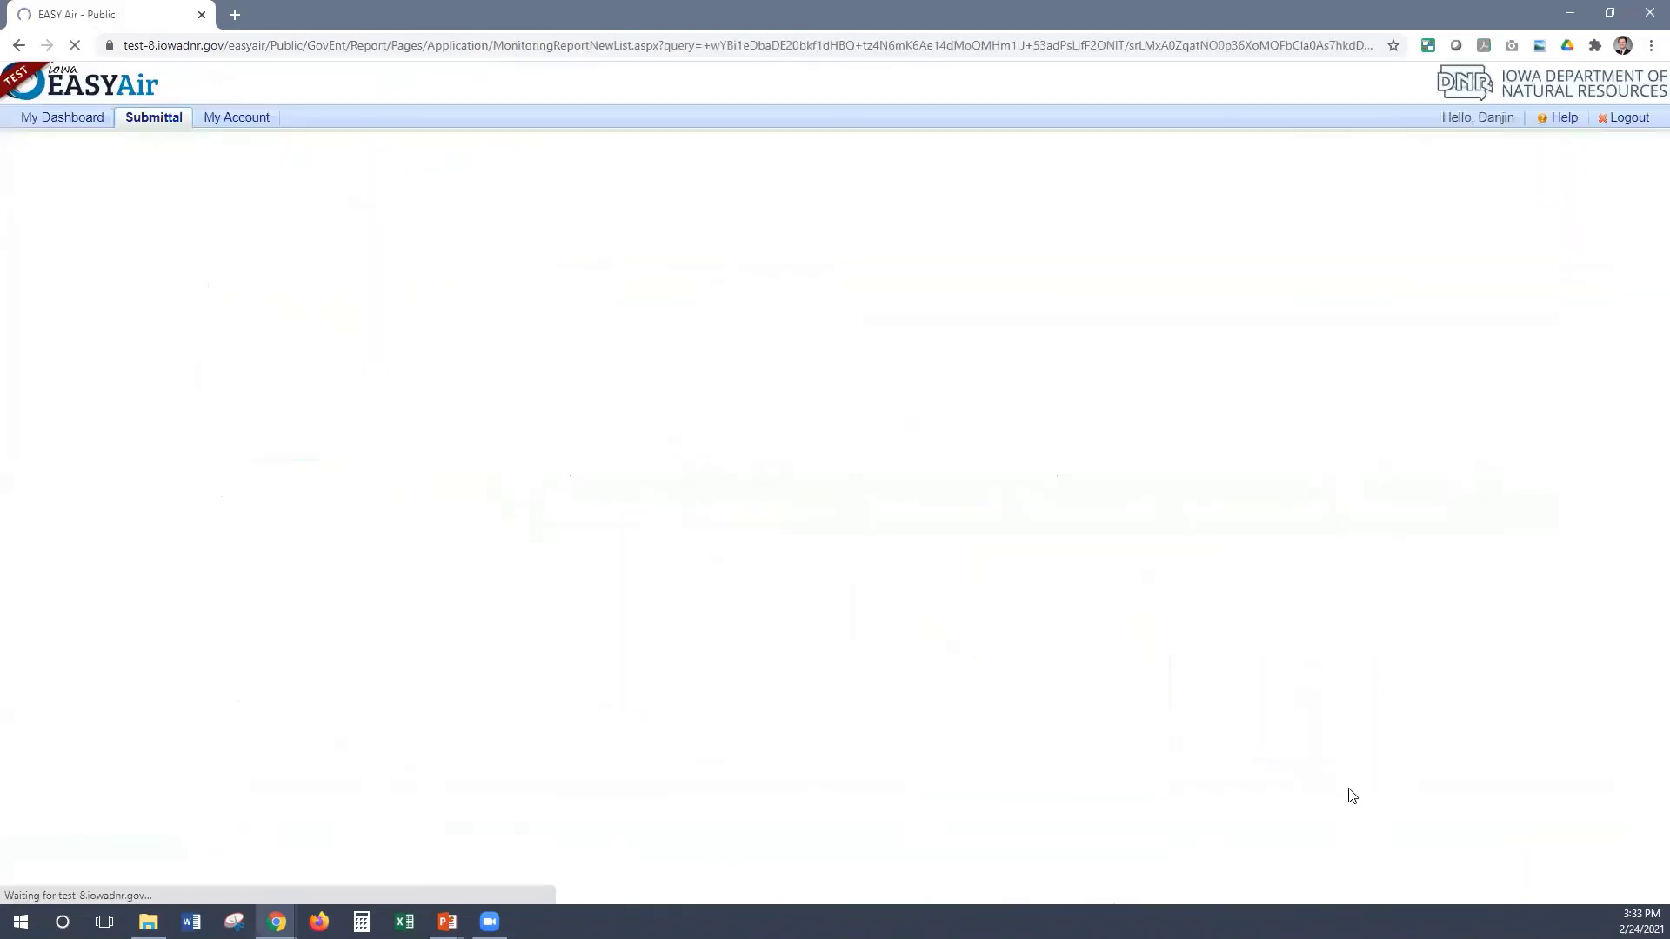
right_click(1349, 800)
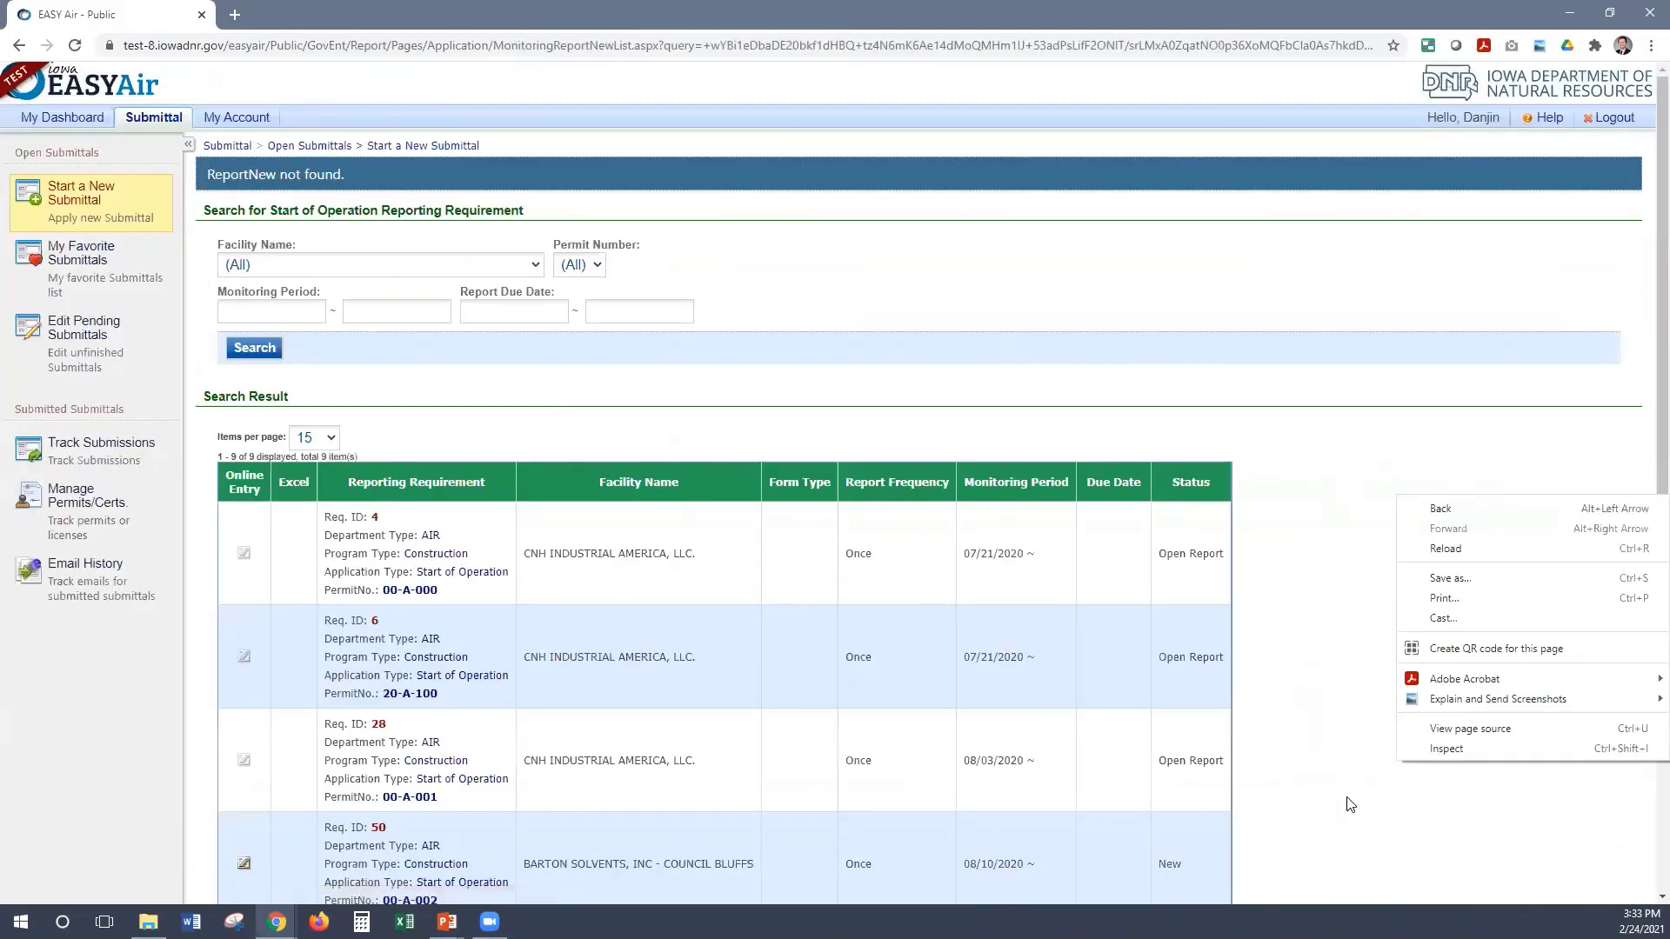
click(1350, 804)
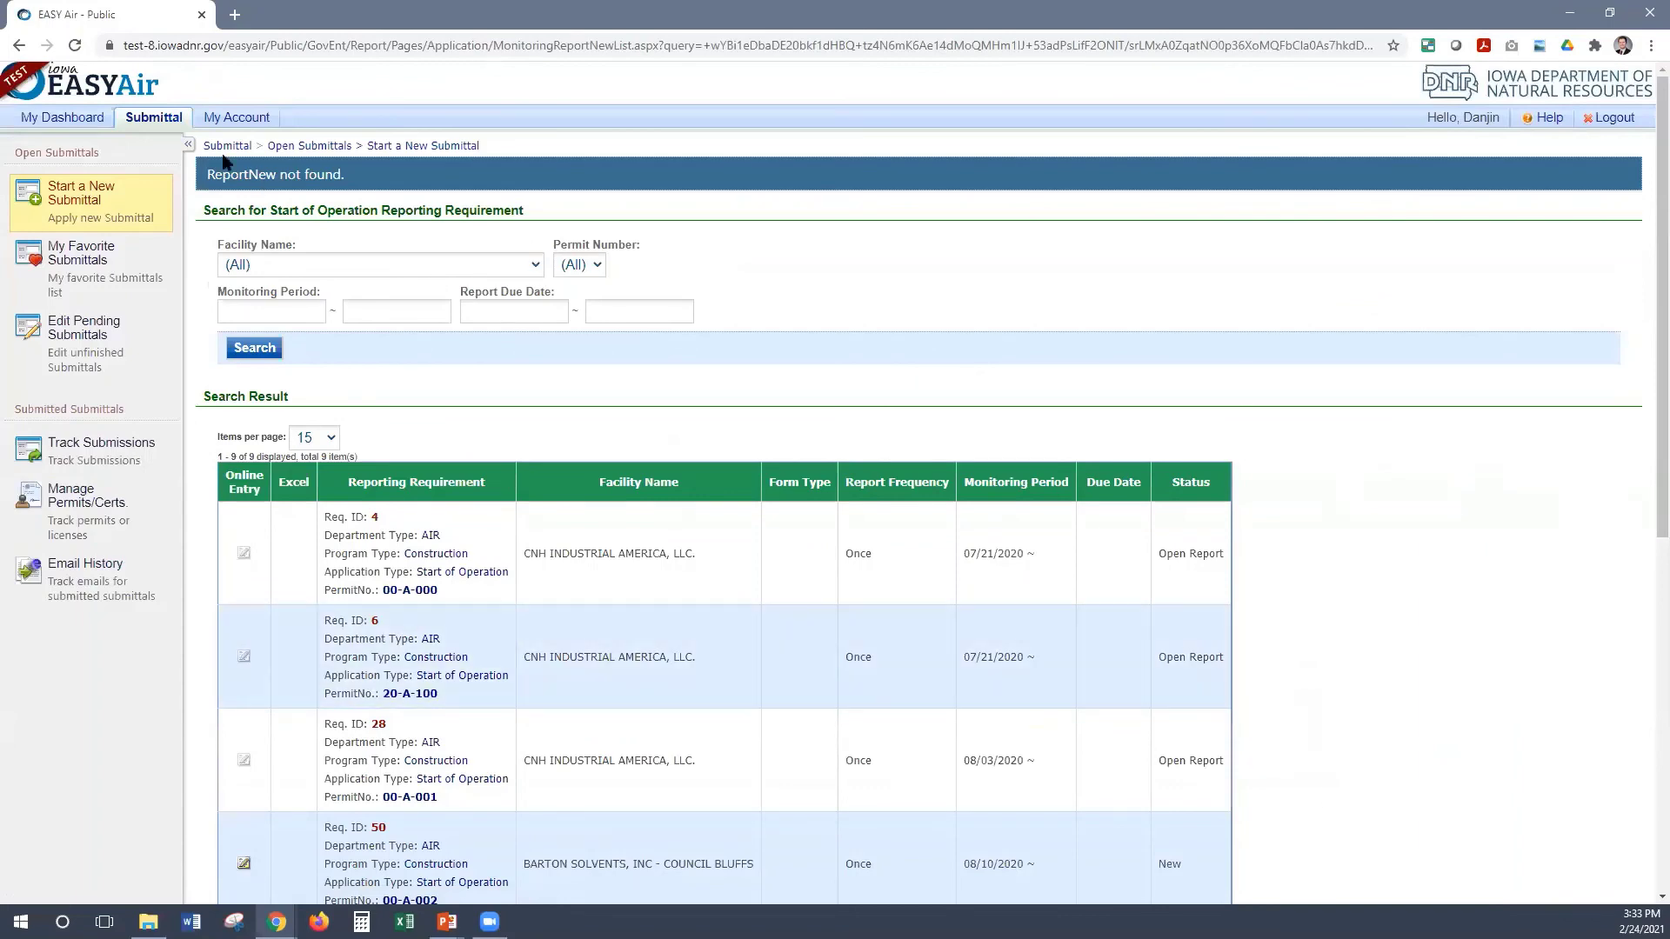
click(176, 191)
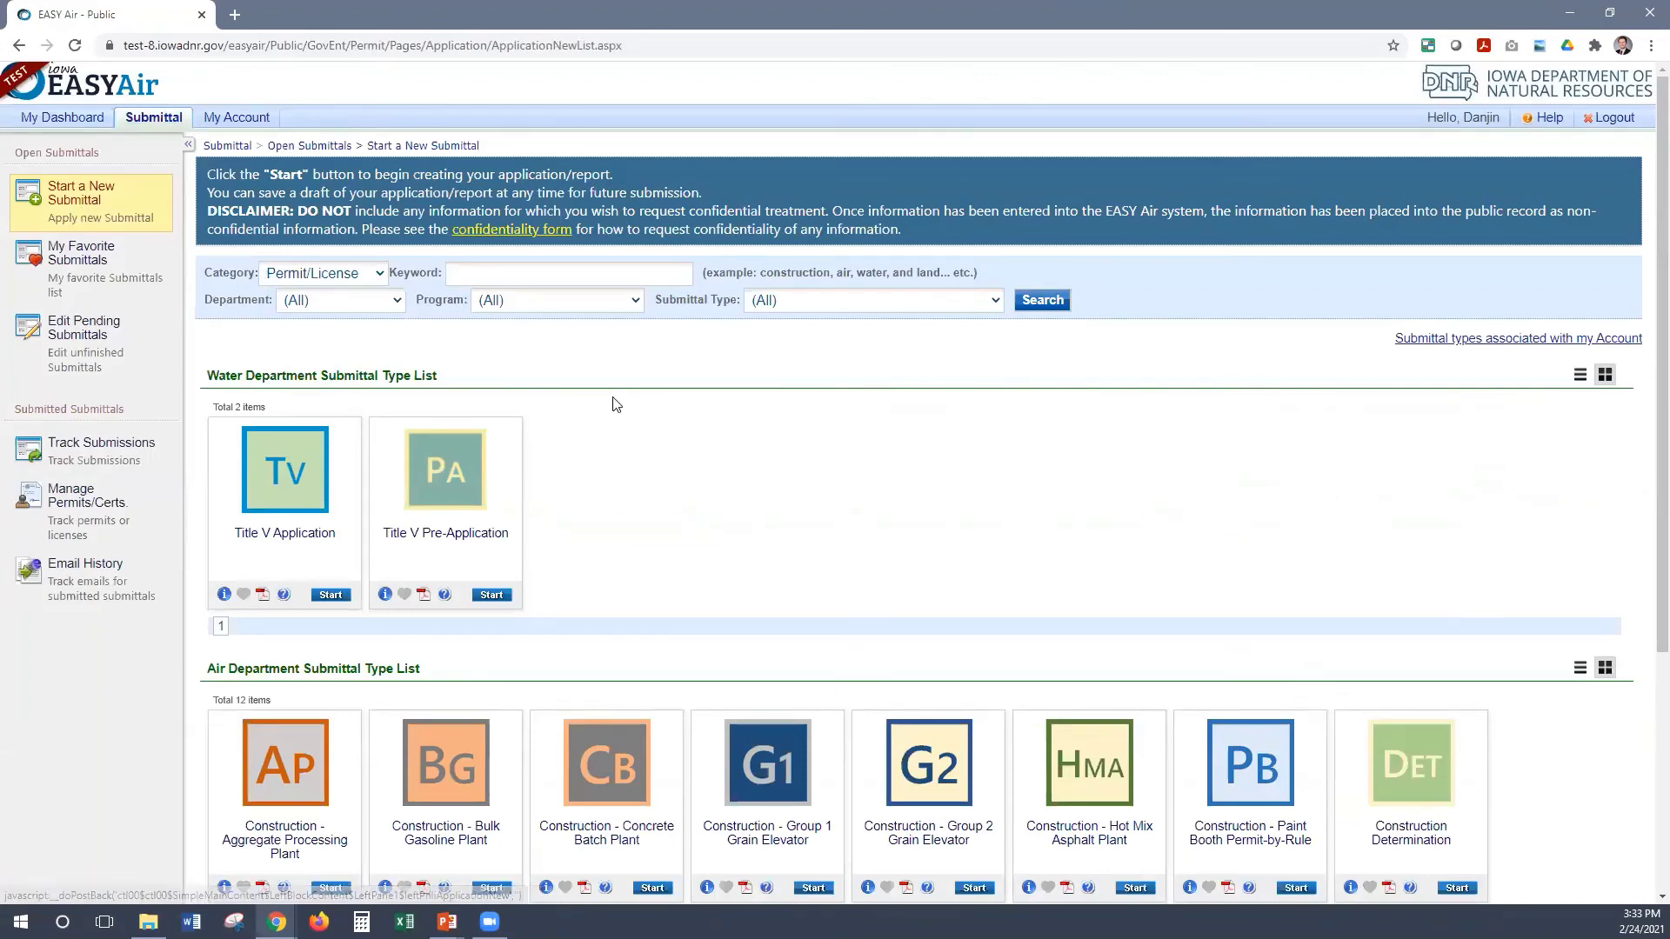
scroll(619, 403, down, 3)
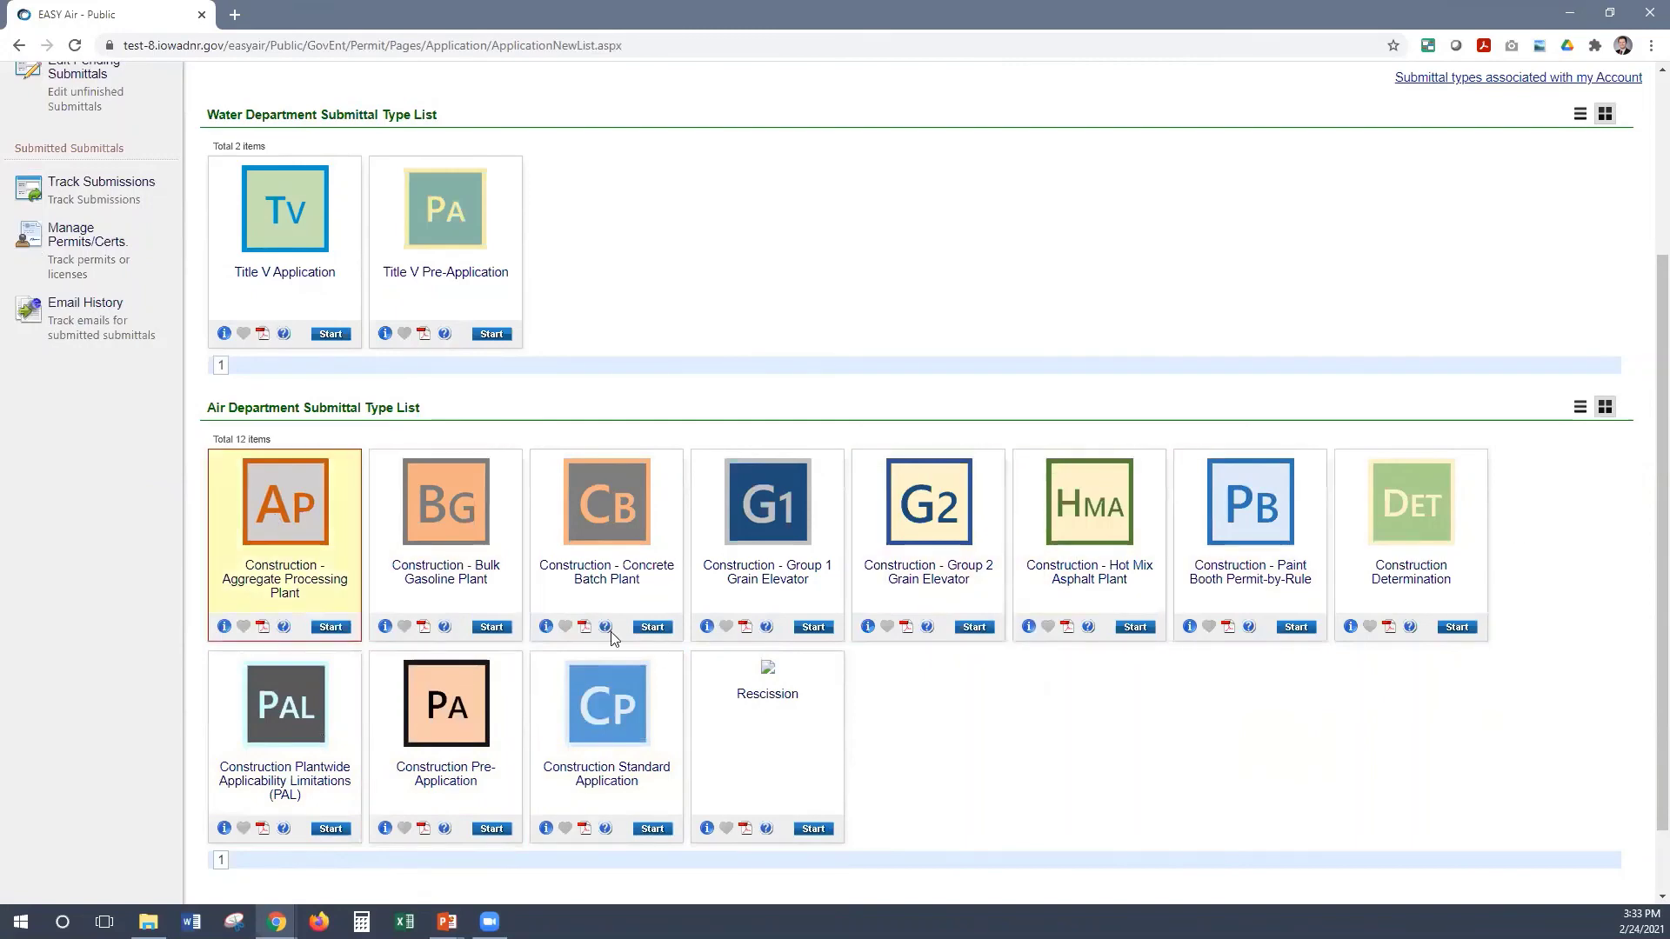
Filter submittal types to the Report category and begin a Start of Operation report
scroll(449, 496, up, 3)
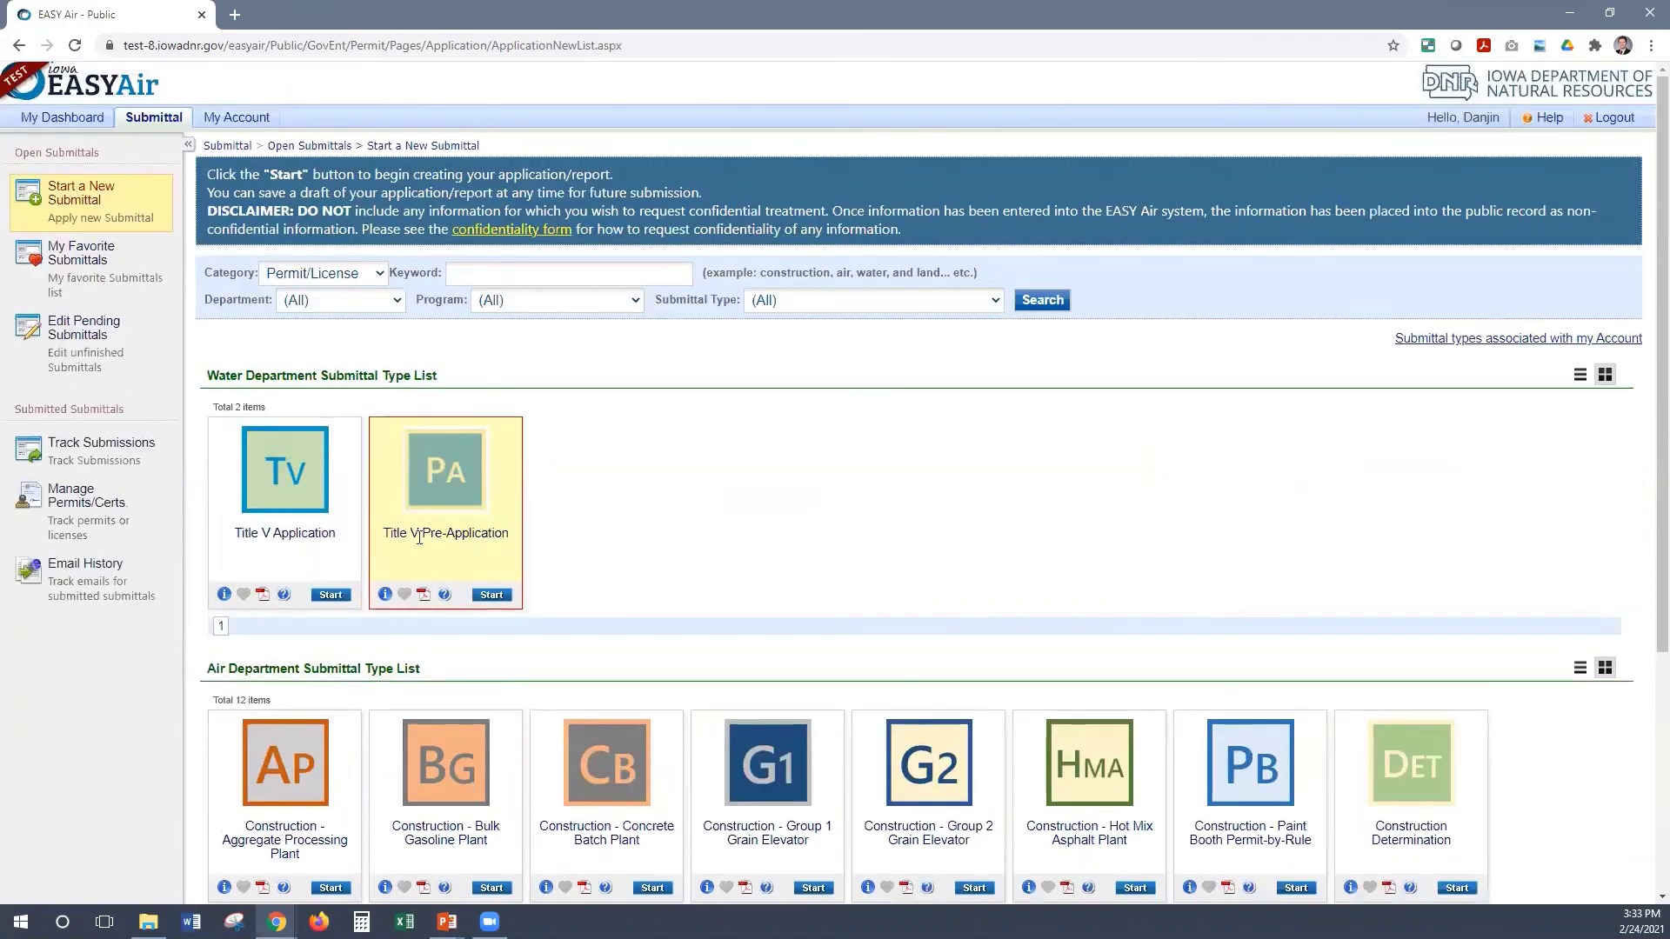
click(357, 275)
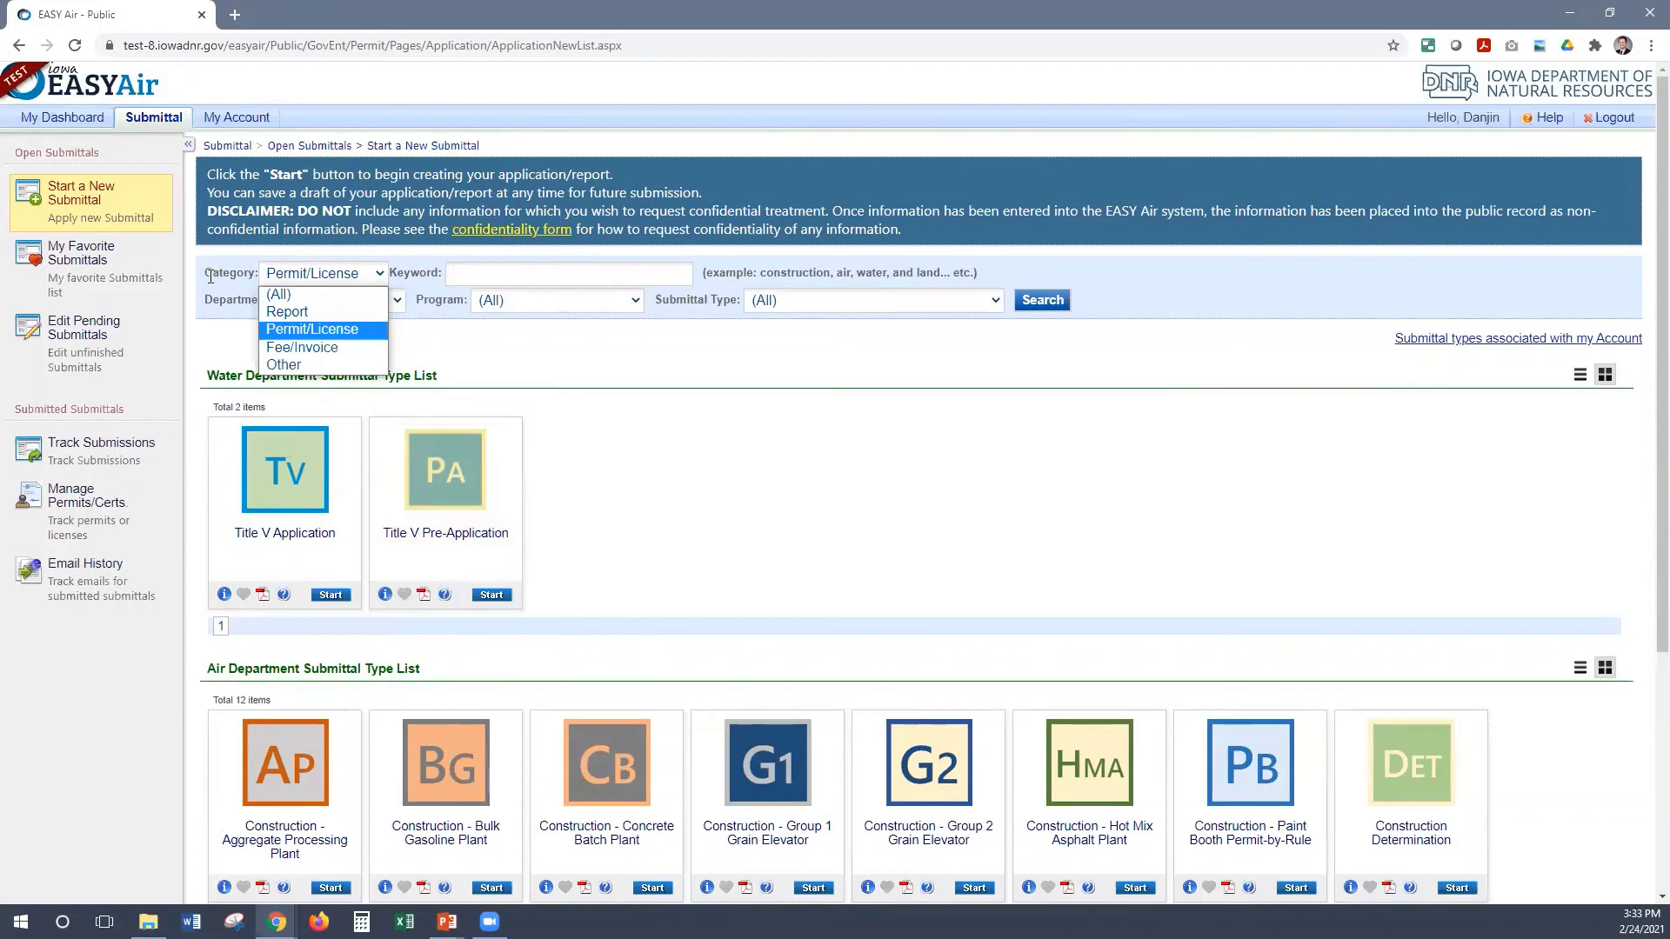
click(287, 312)
click(1048, 300)
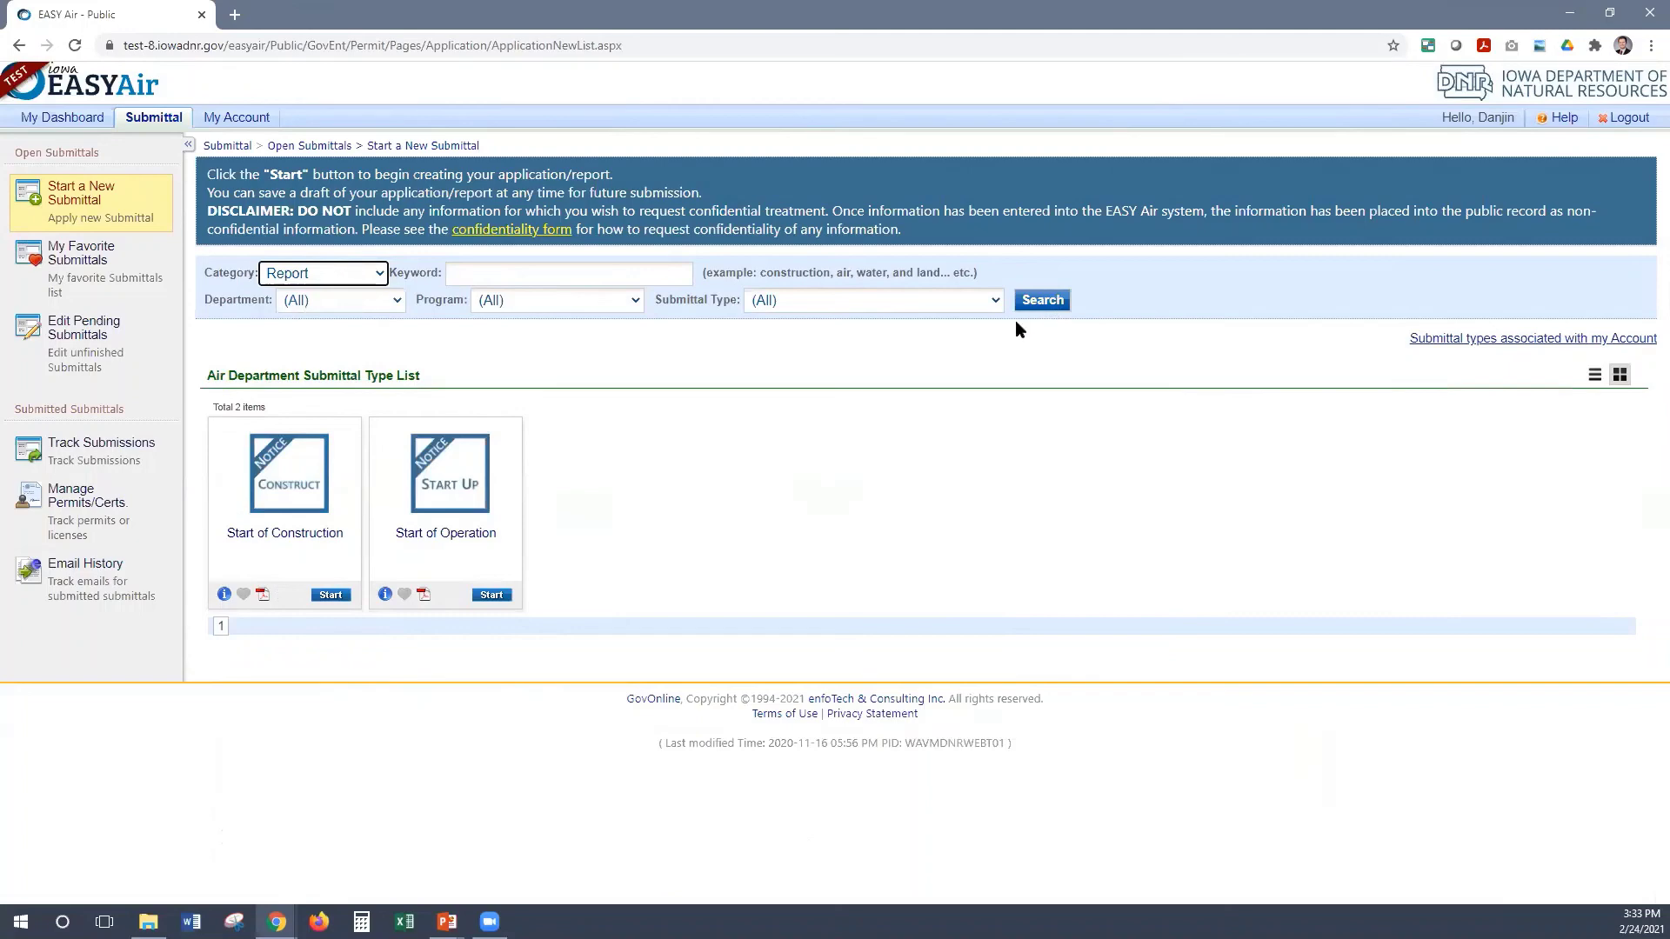
click(491, 597)
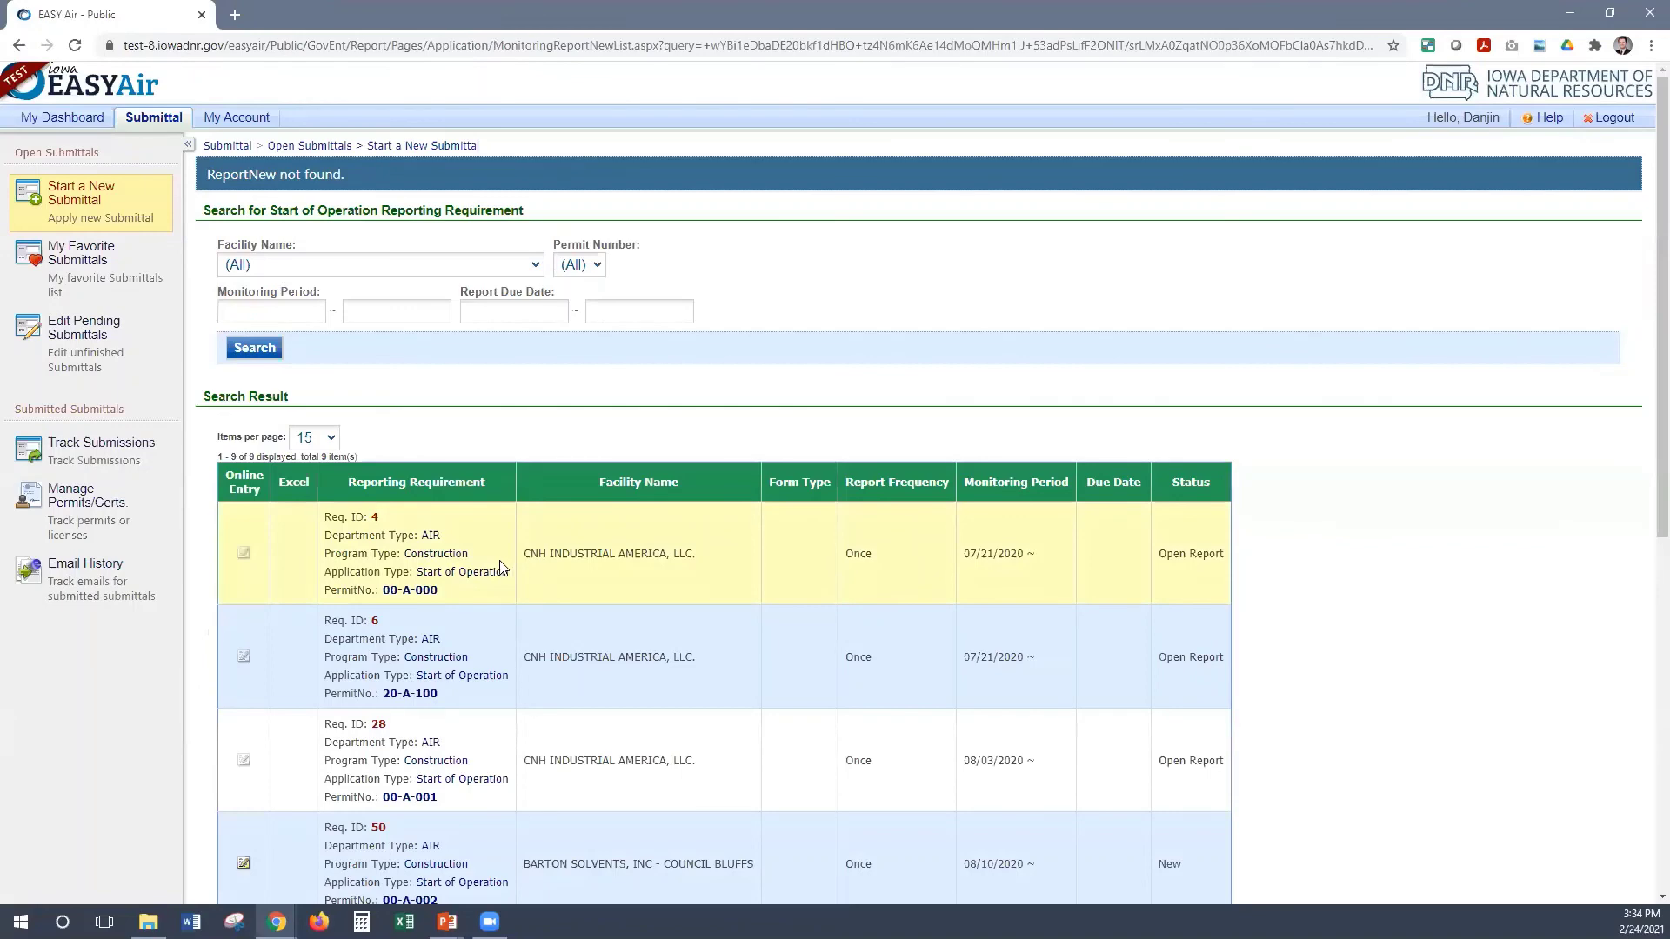
Review the nine construction requirements and create the online report for Req. ID 50
scroll(495, 567, down, 6)
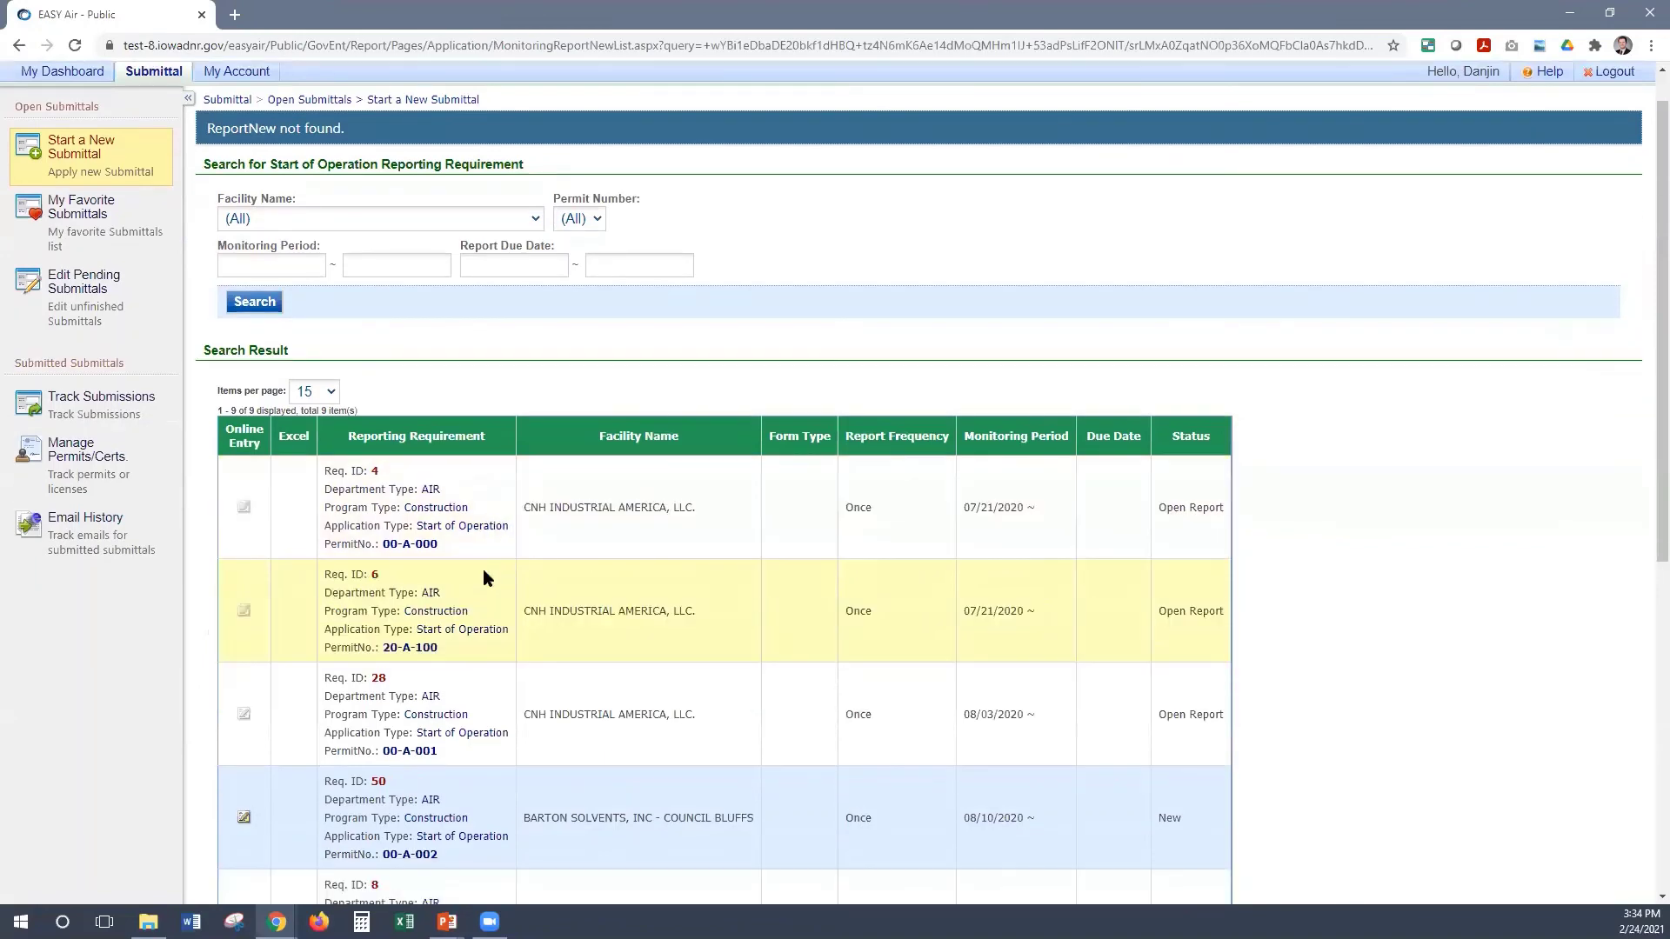
scroll(487, 566, down, 2)
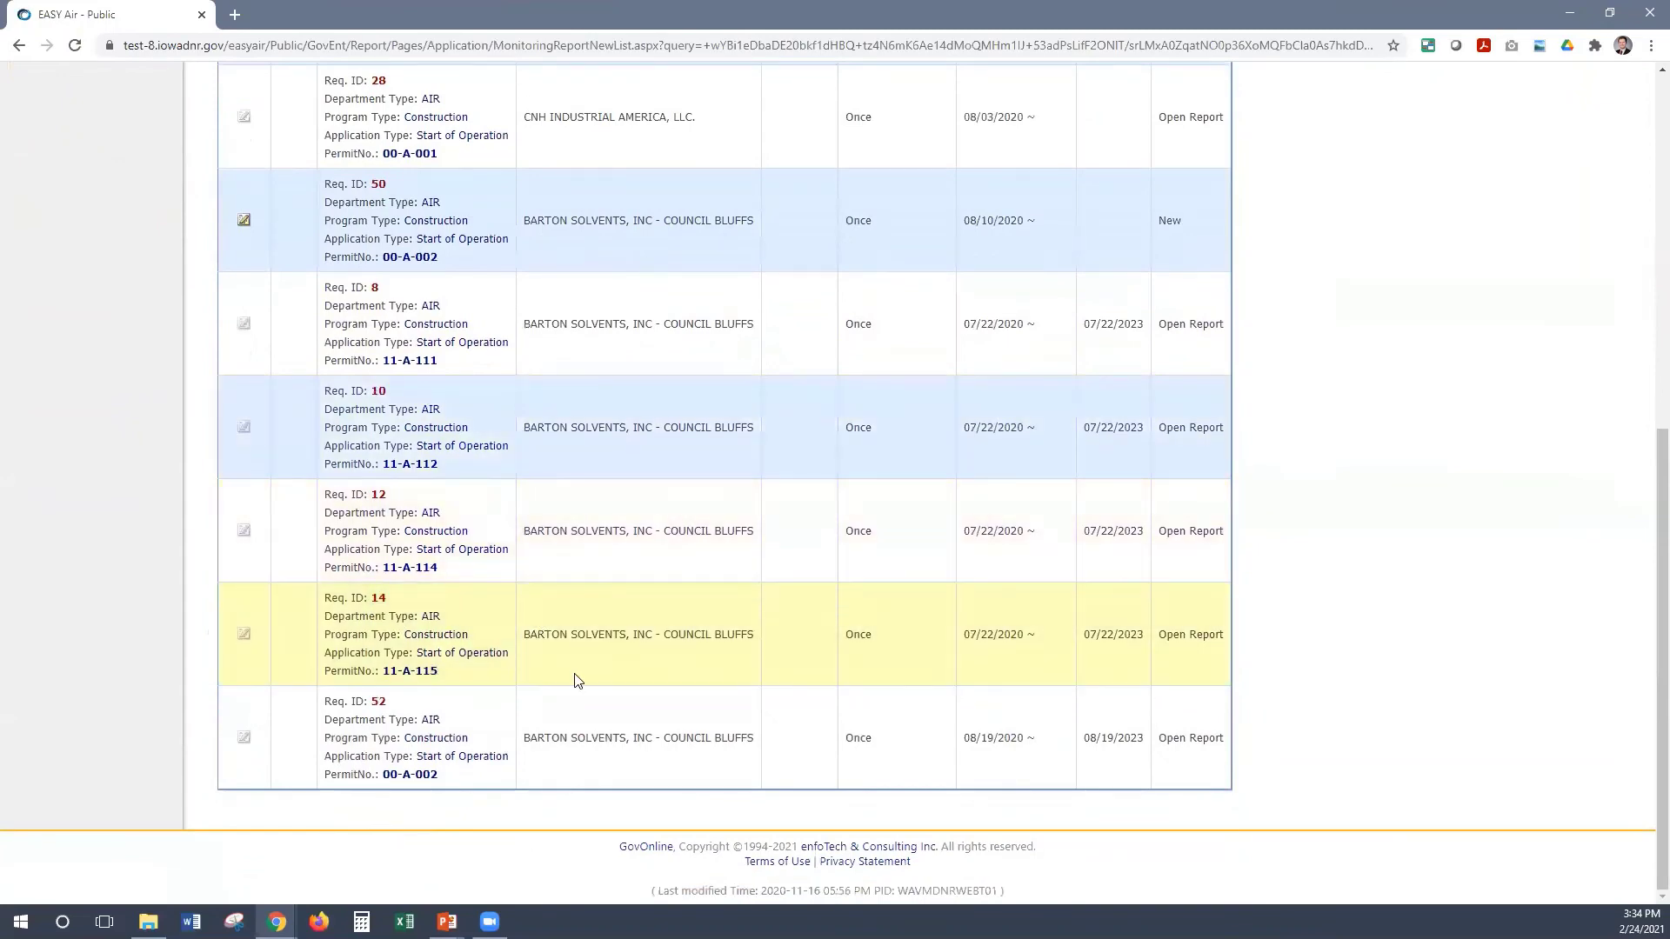
scroll(484, 342, up, 4)
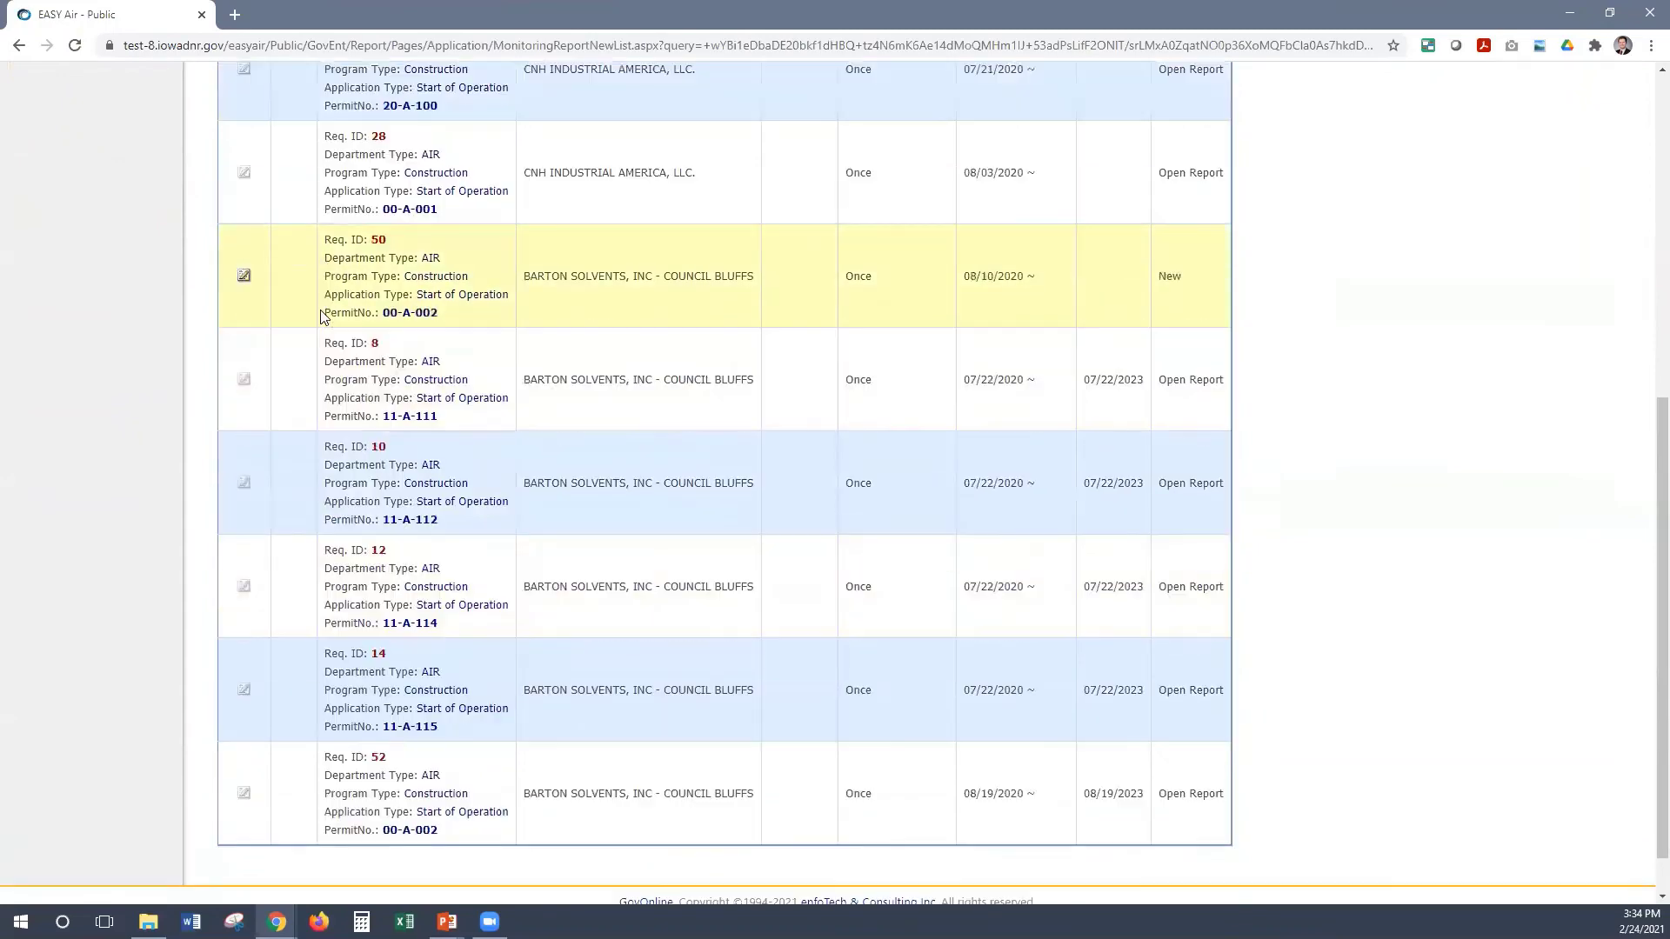
scroll(238, 310, up, 1)
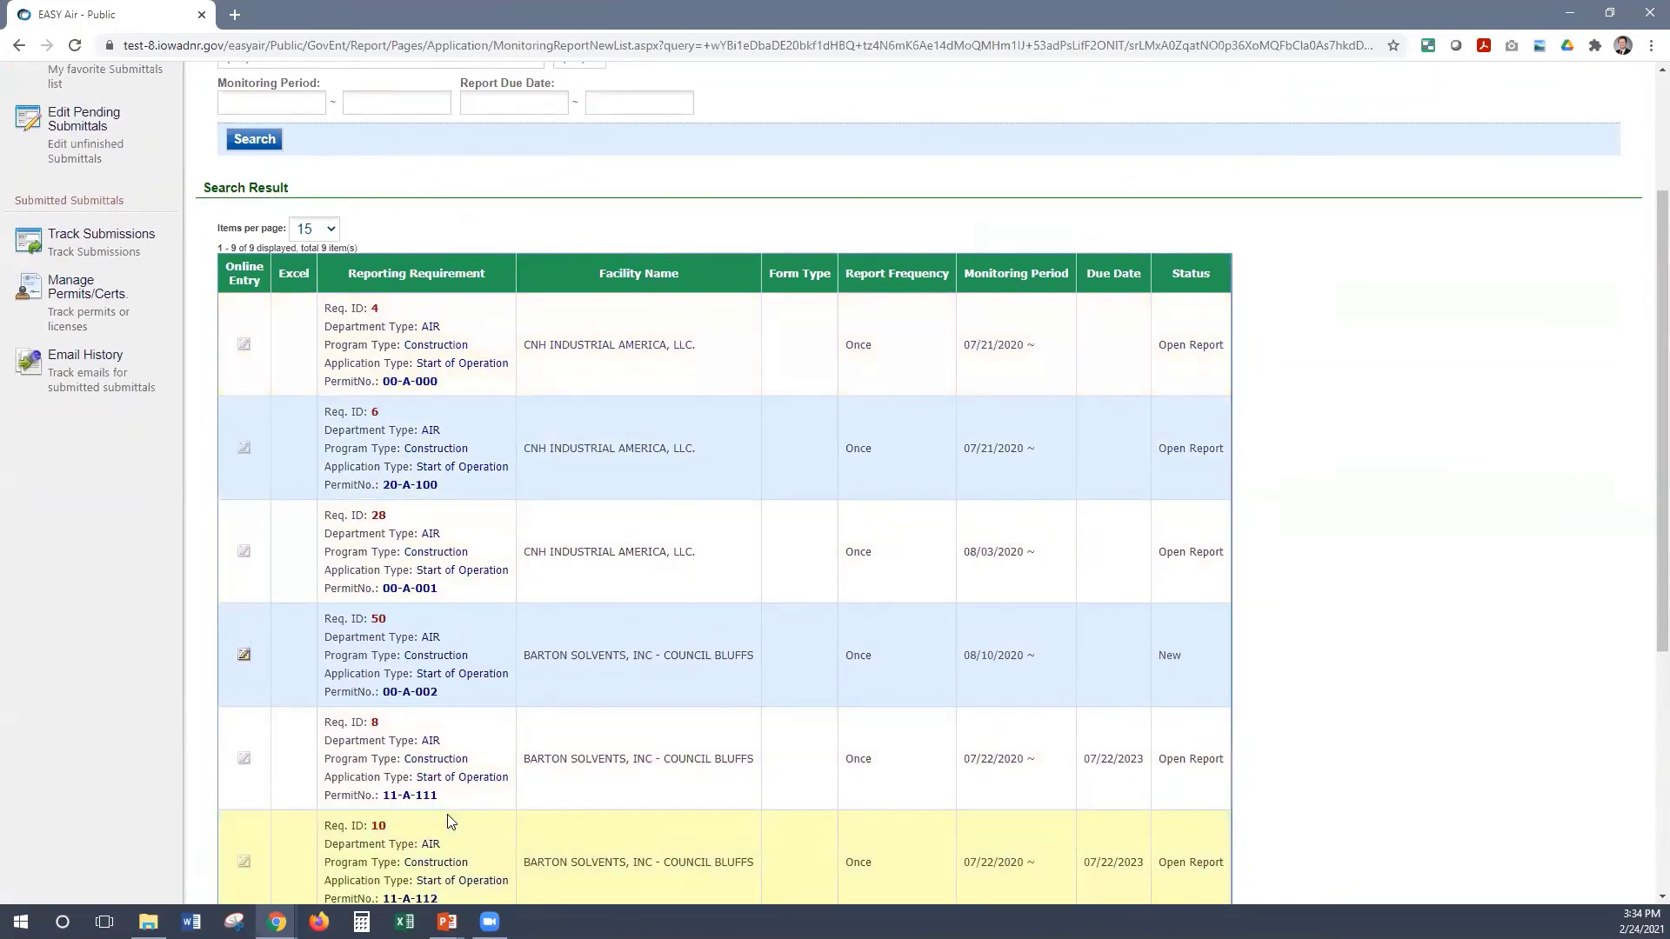
scroll(443, 800, down, 2)
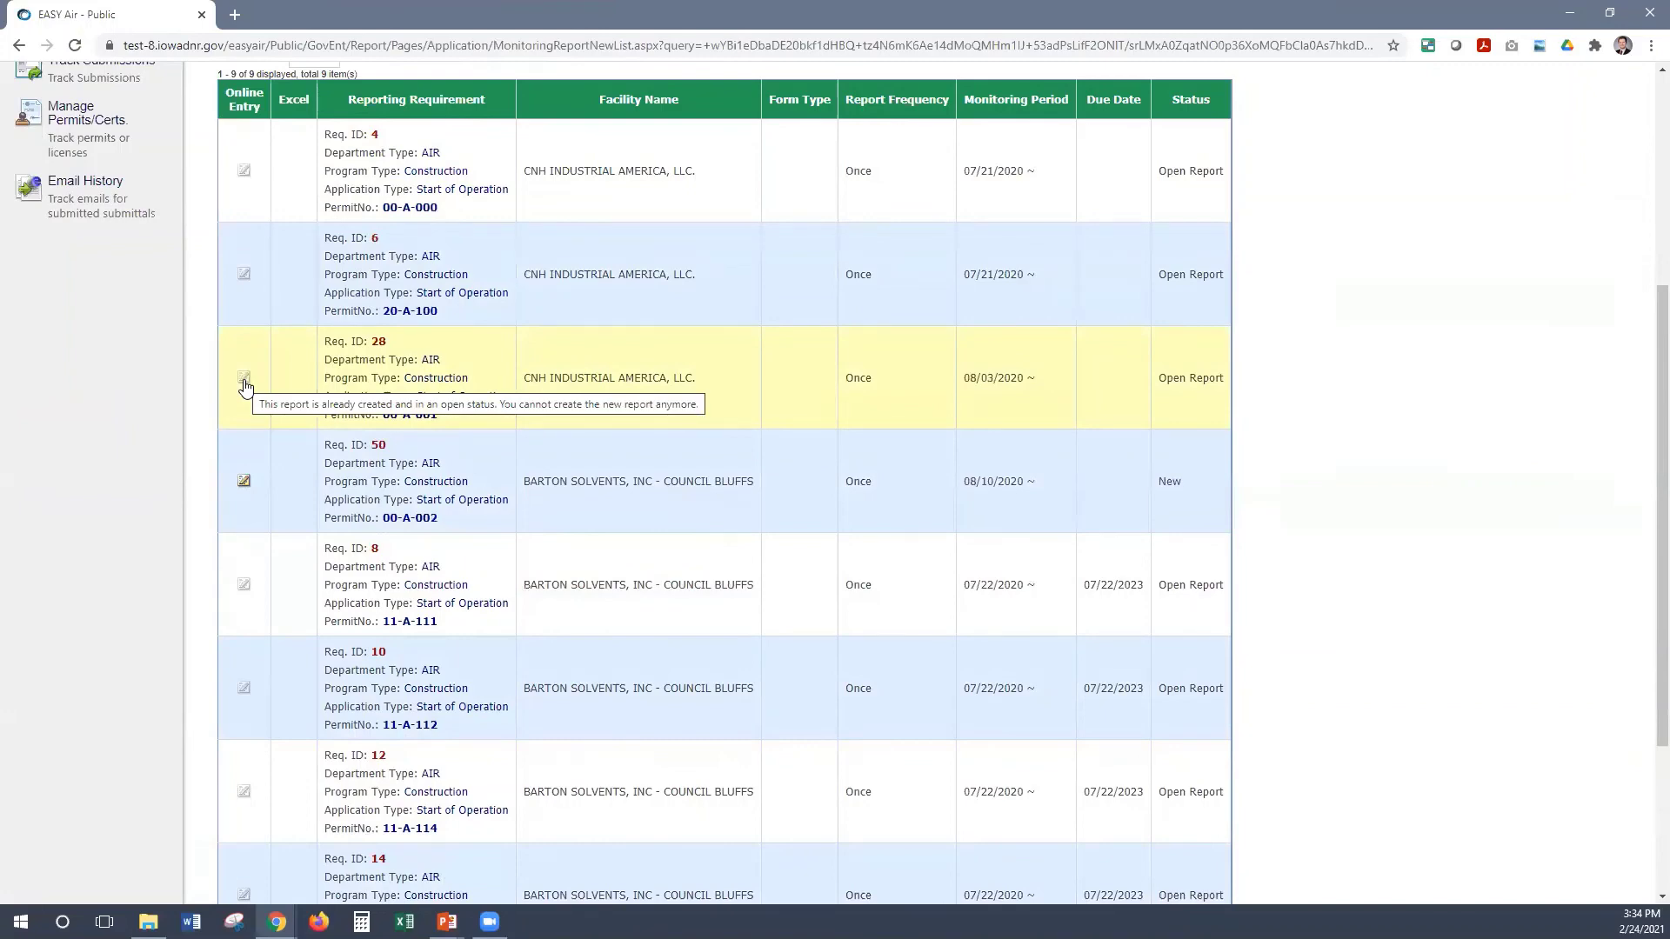
scroll(153, 164, up, 5)
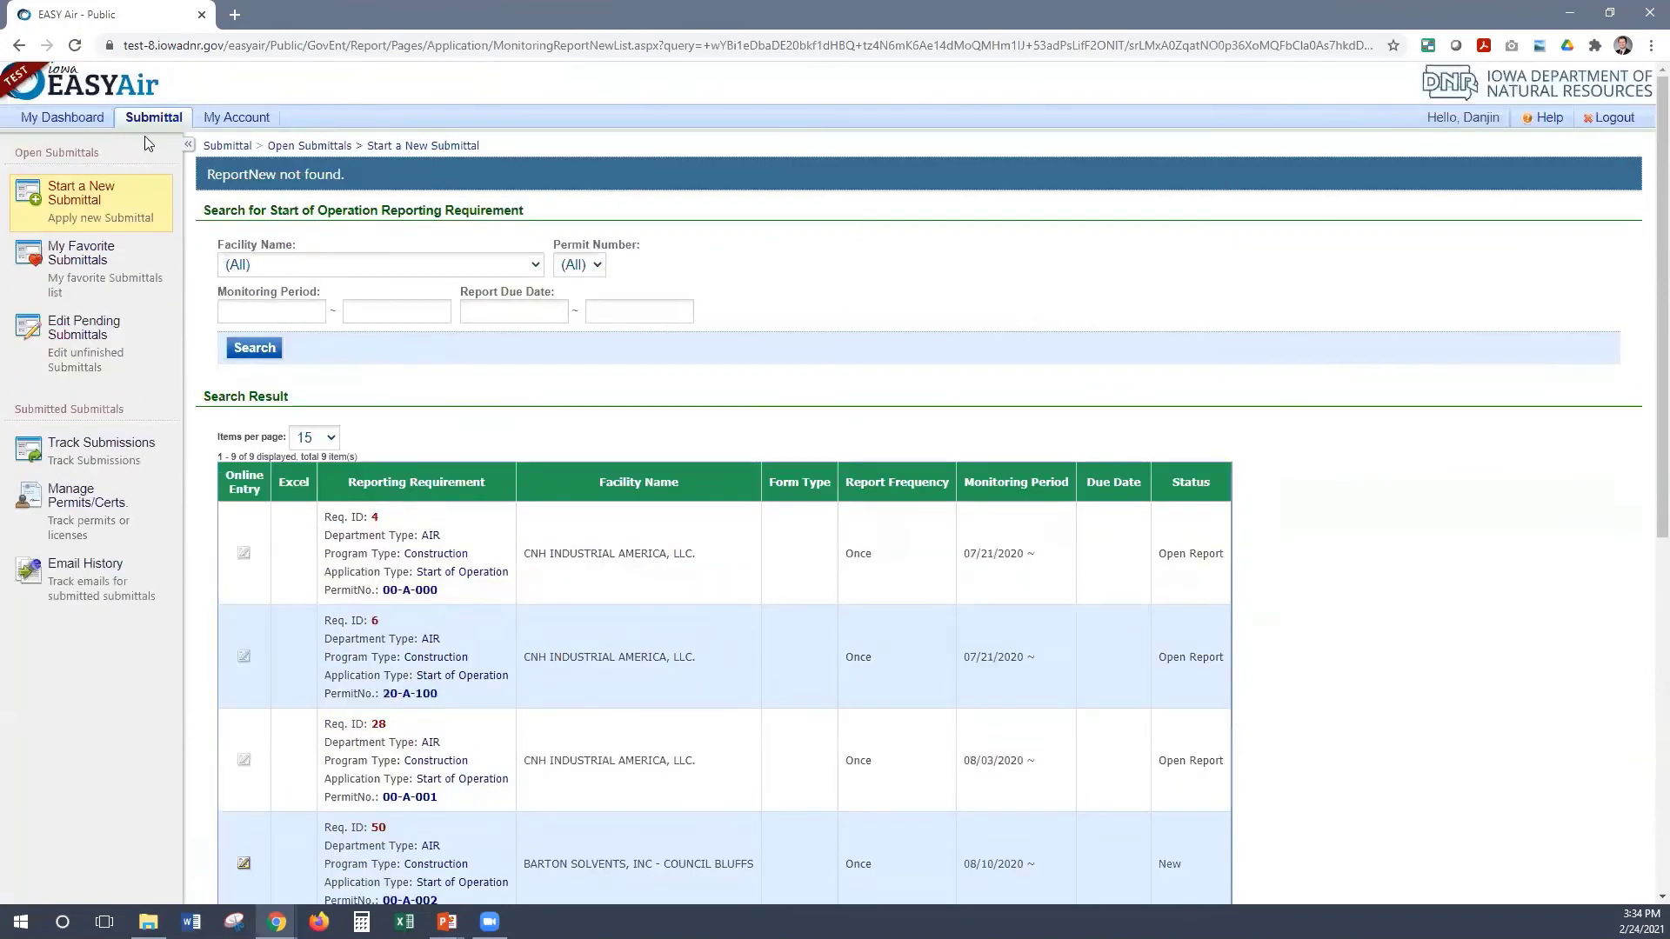
mouse_move(207, 412)
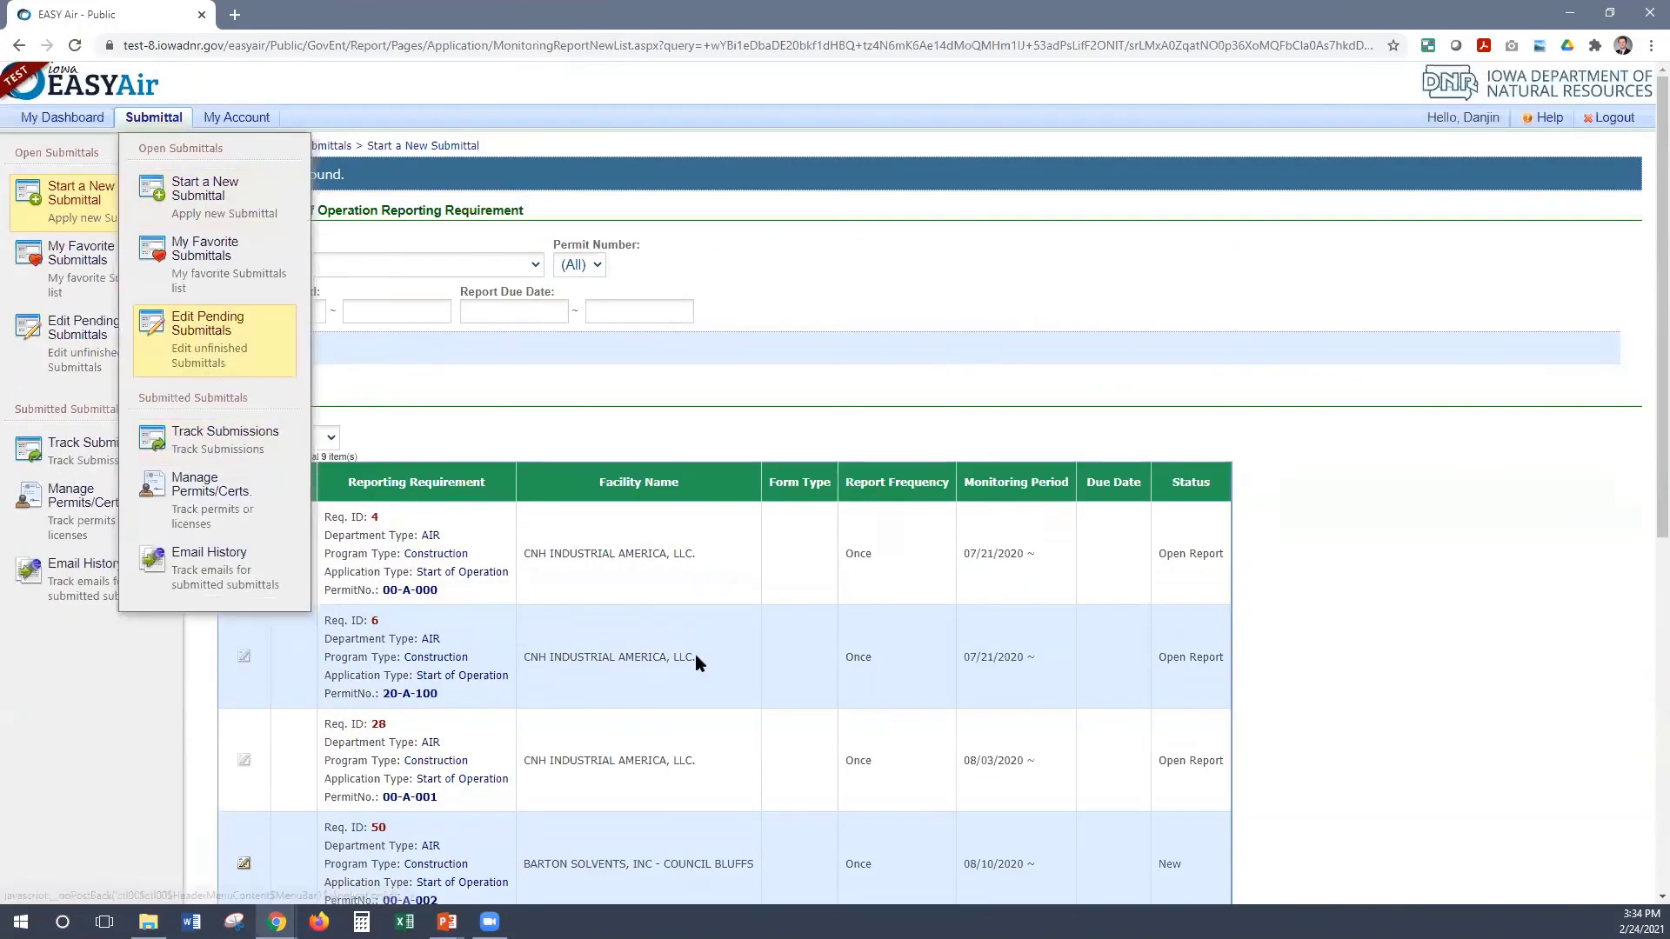
scroll(996, 728, down, 2)
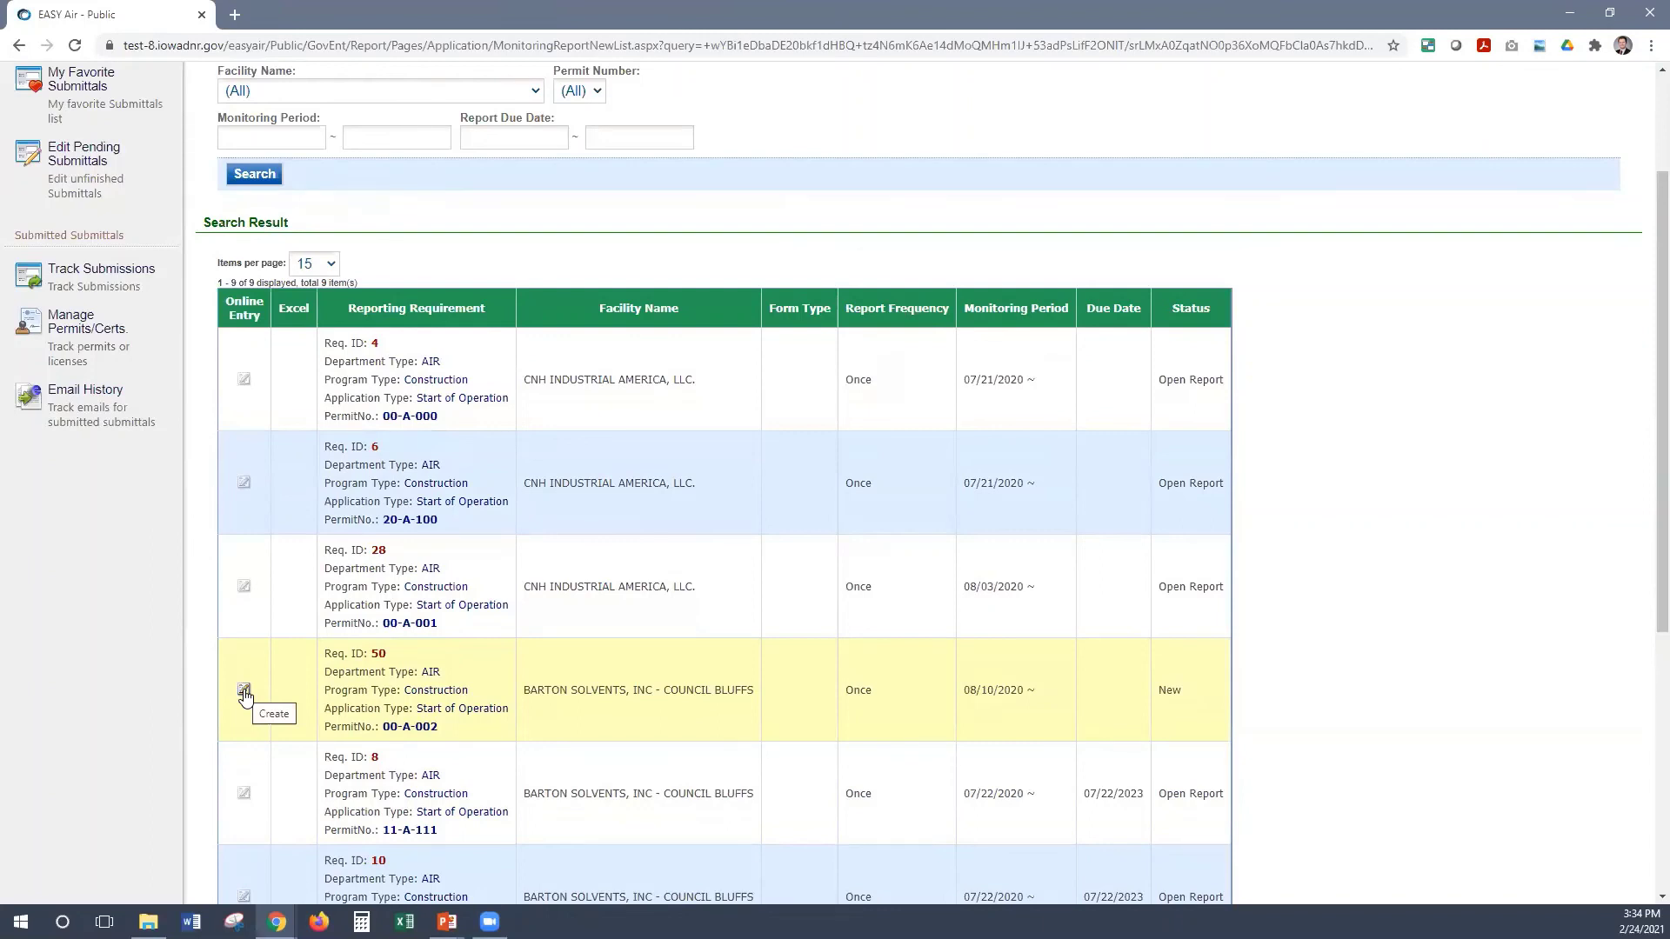
click(245, 692)
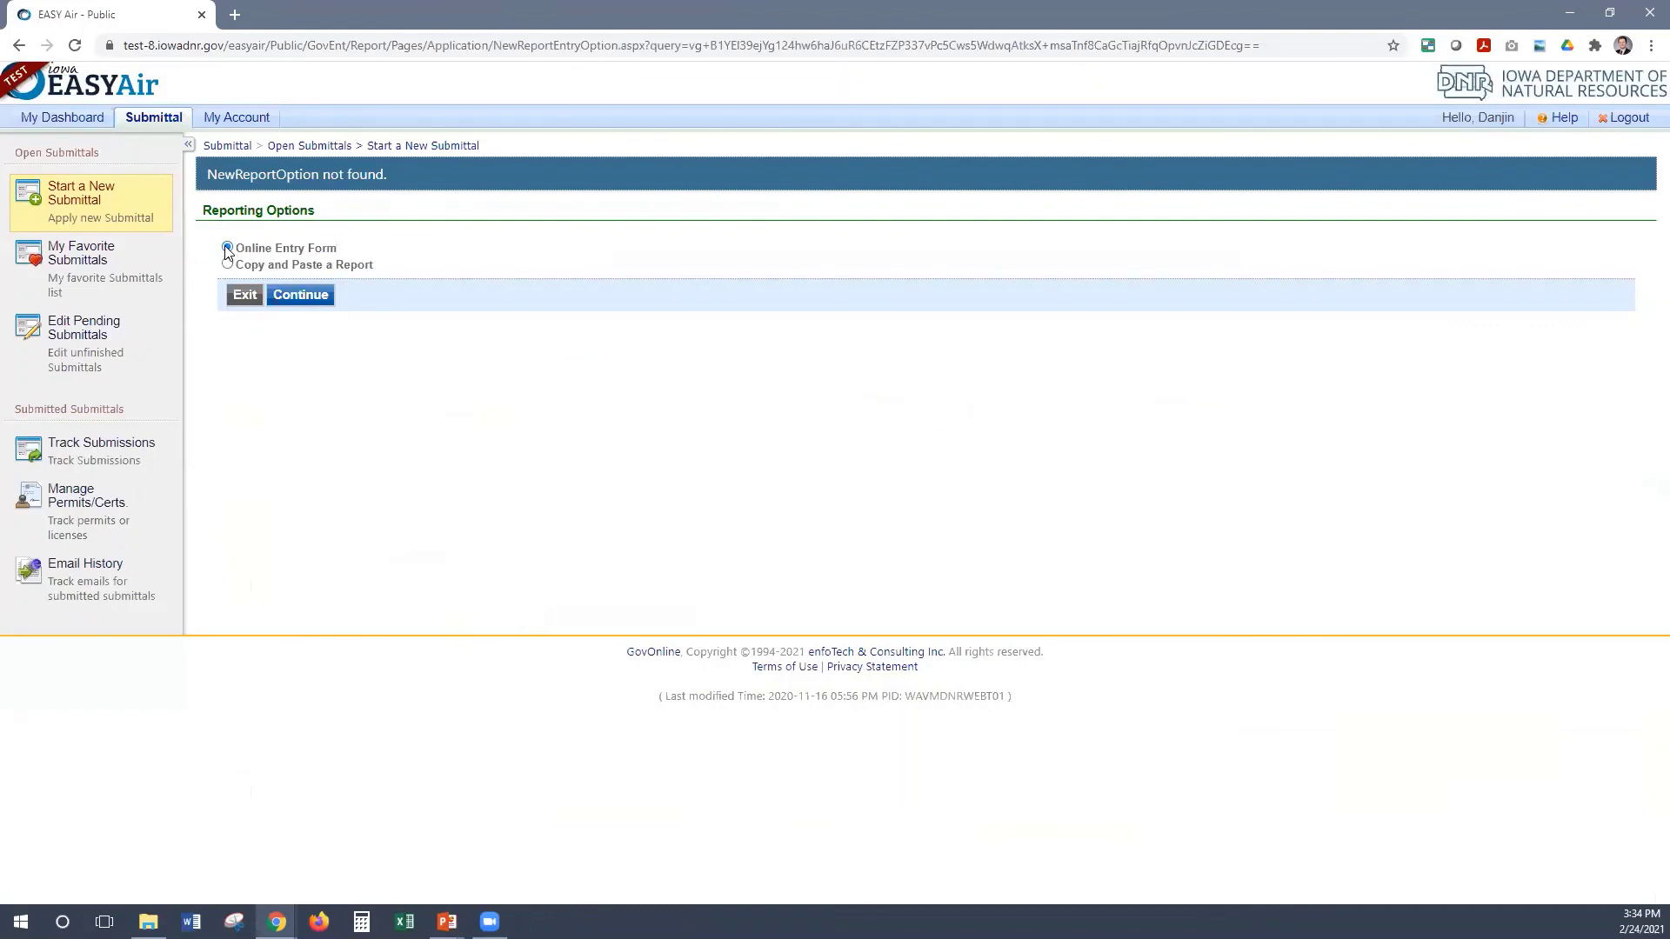
Continue with the Online Entry Form and check the prefilled permit number and emission point description
click(296, 299)
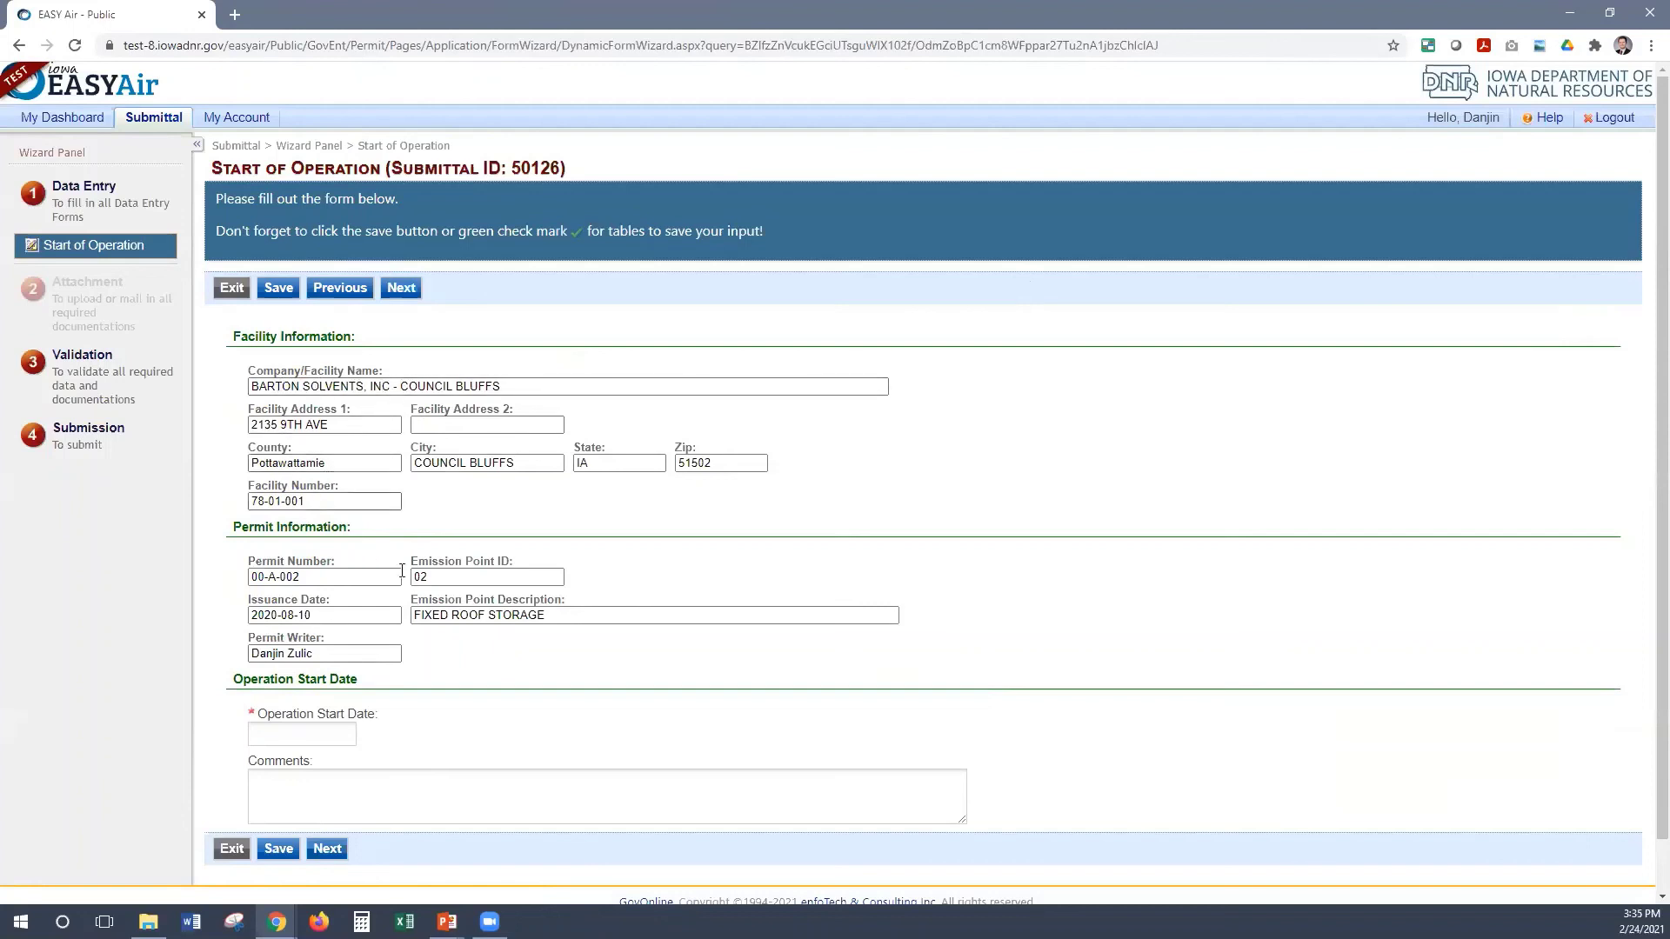
click(309, 577)
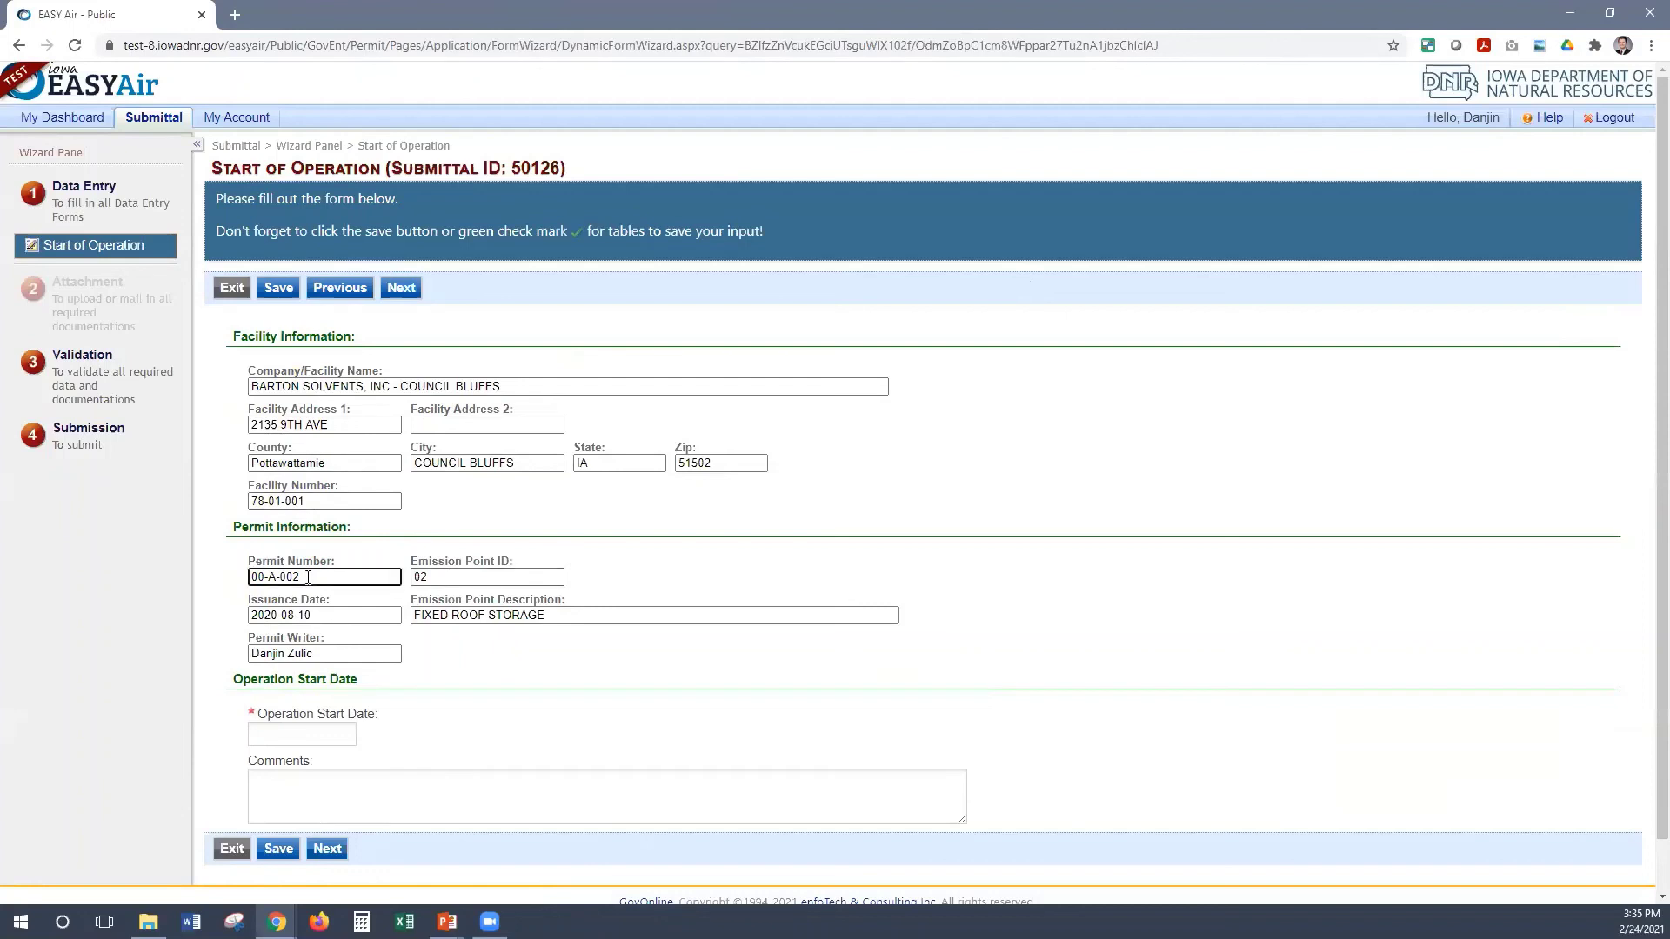
click(555, 615)
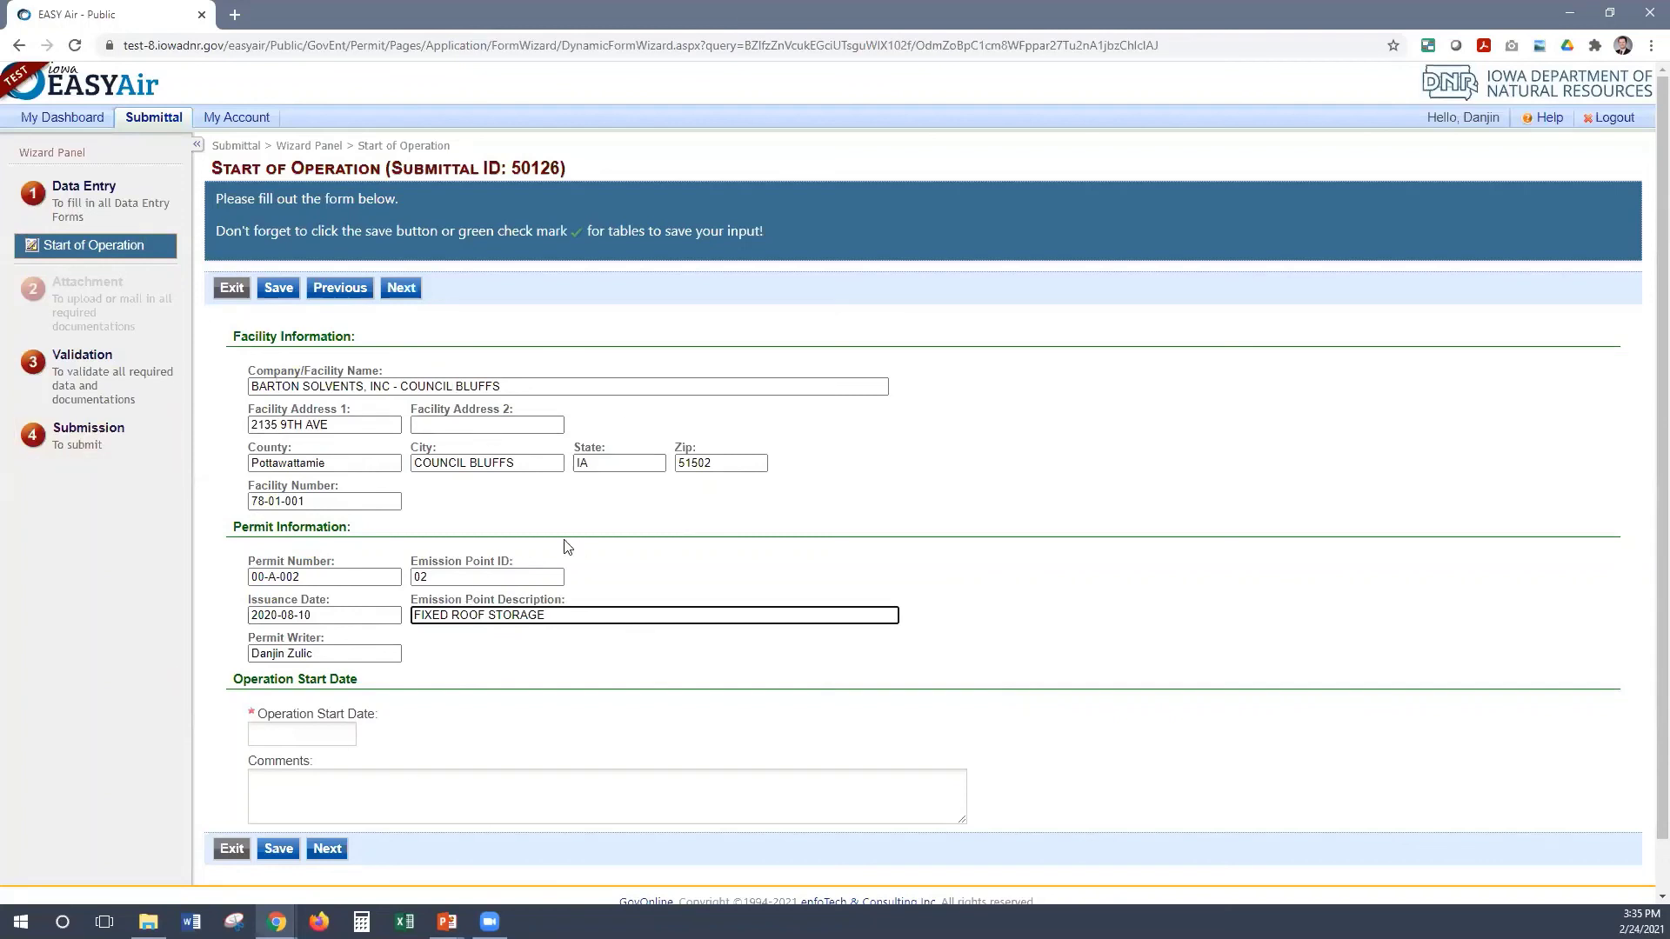
scroll(540, 451, down, 1)
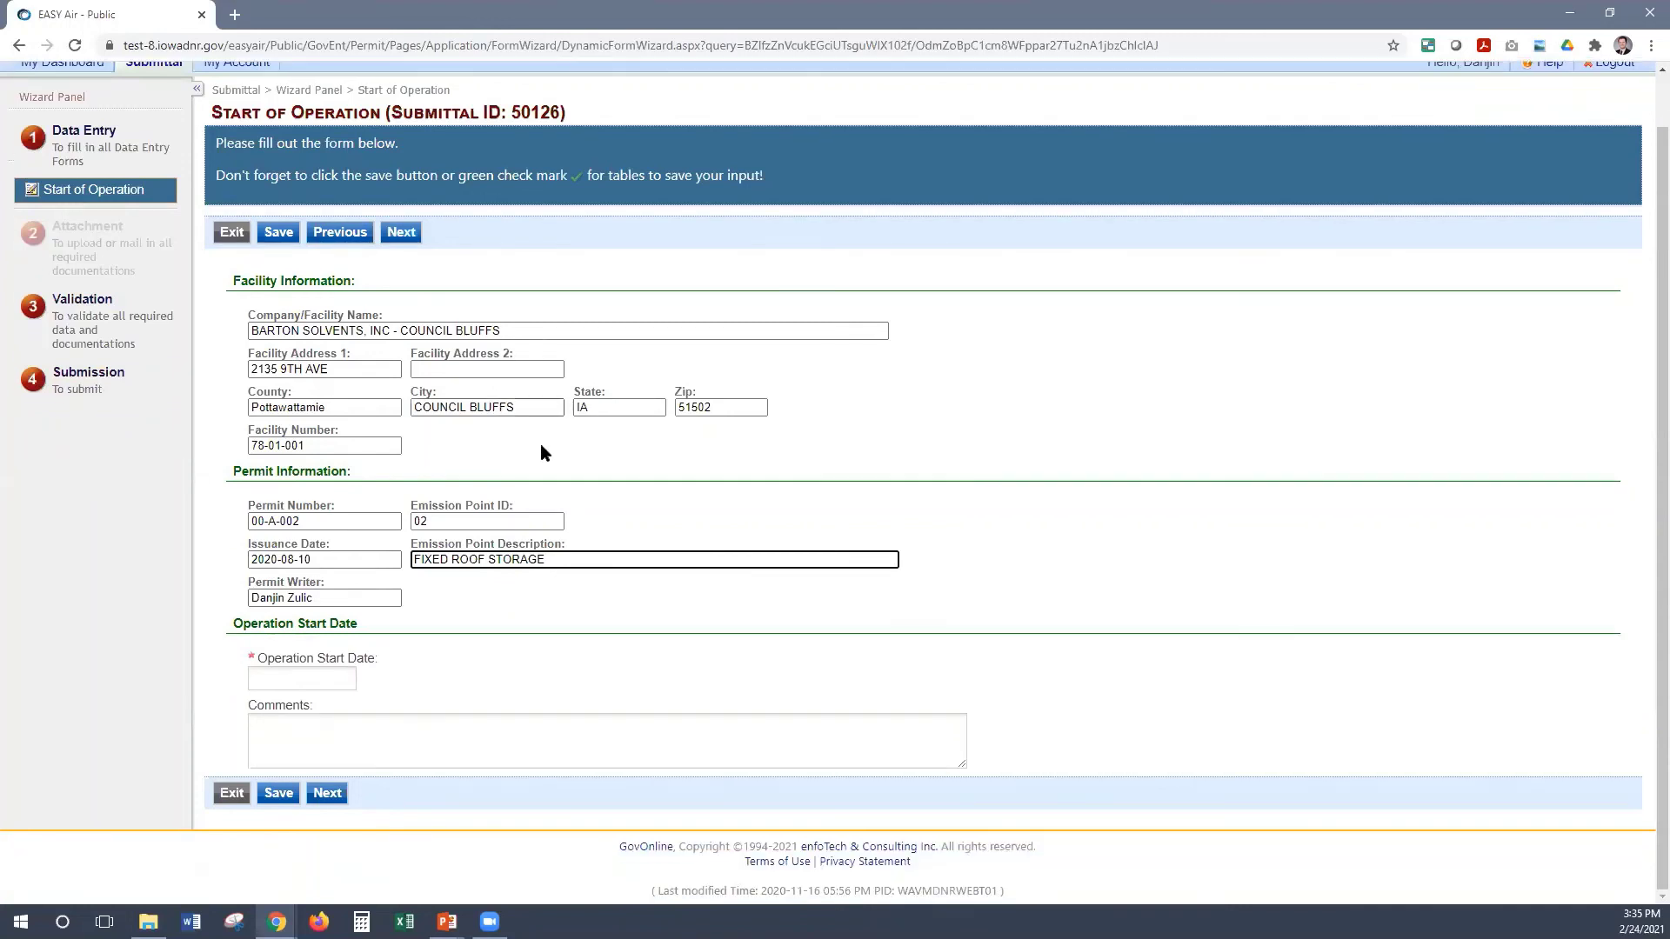
Enter 02/23/2021 as the operation start date and proceed to Validation
click(266, 680)
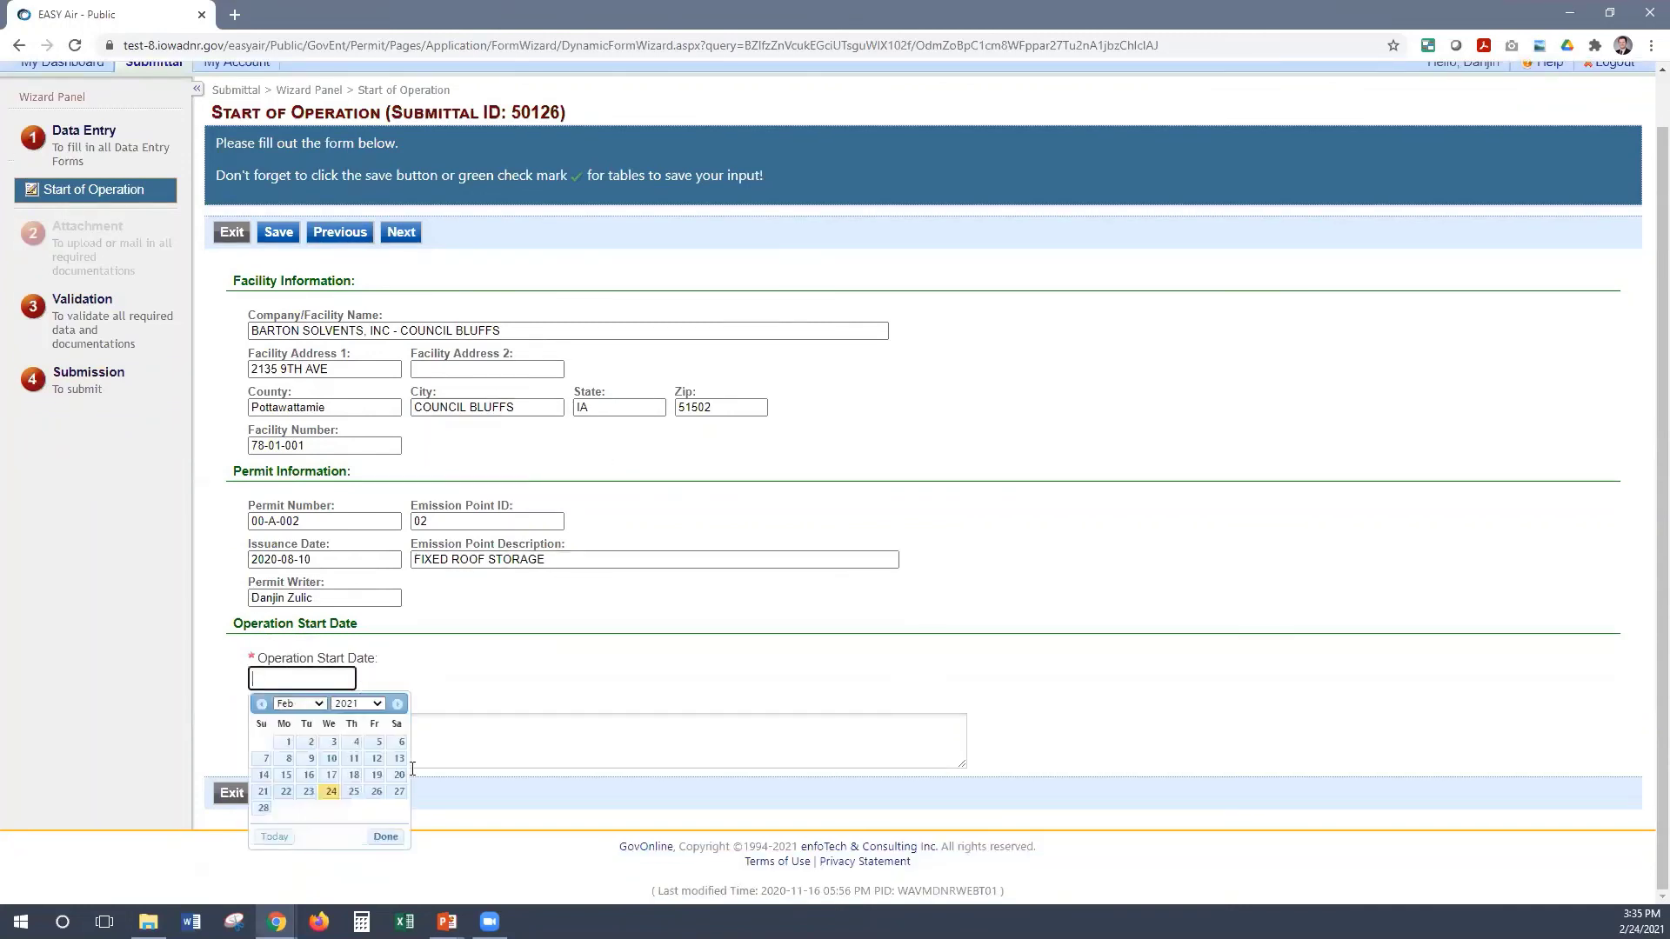
click(311, 793)
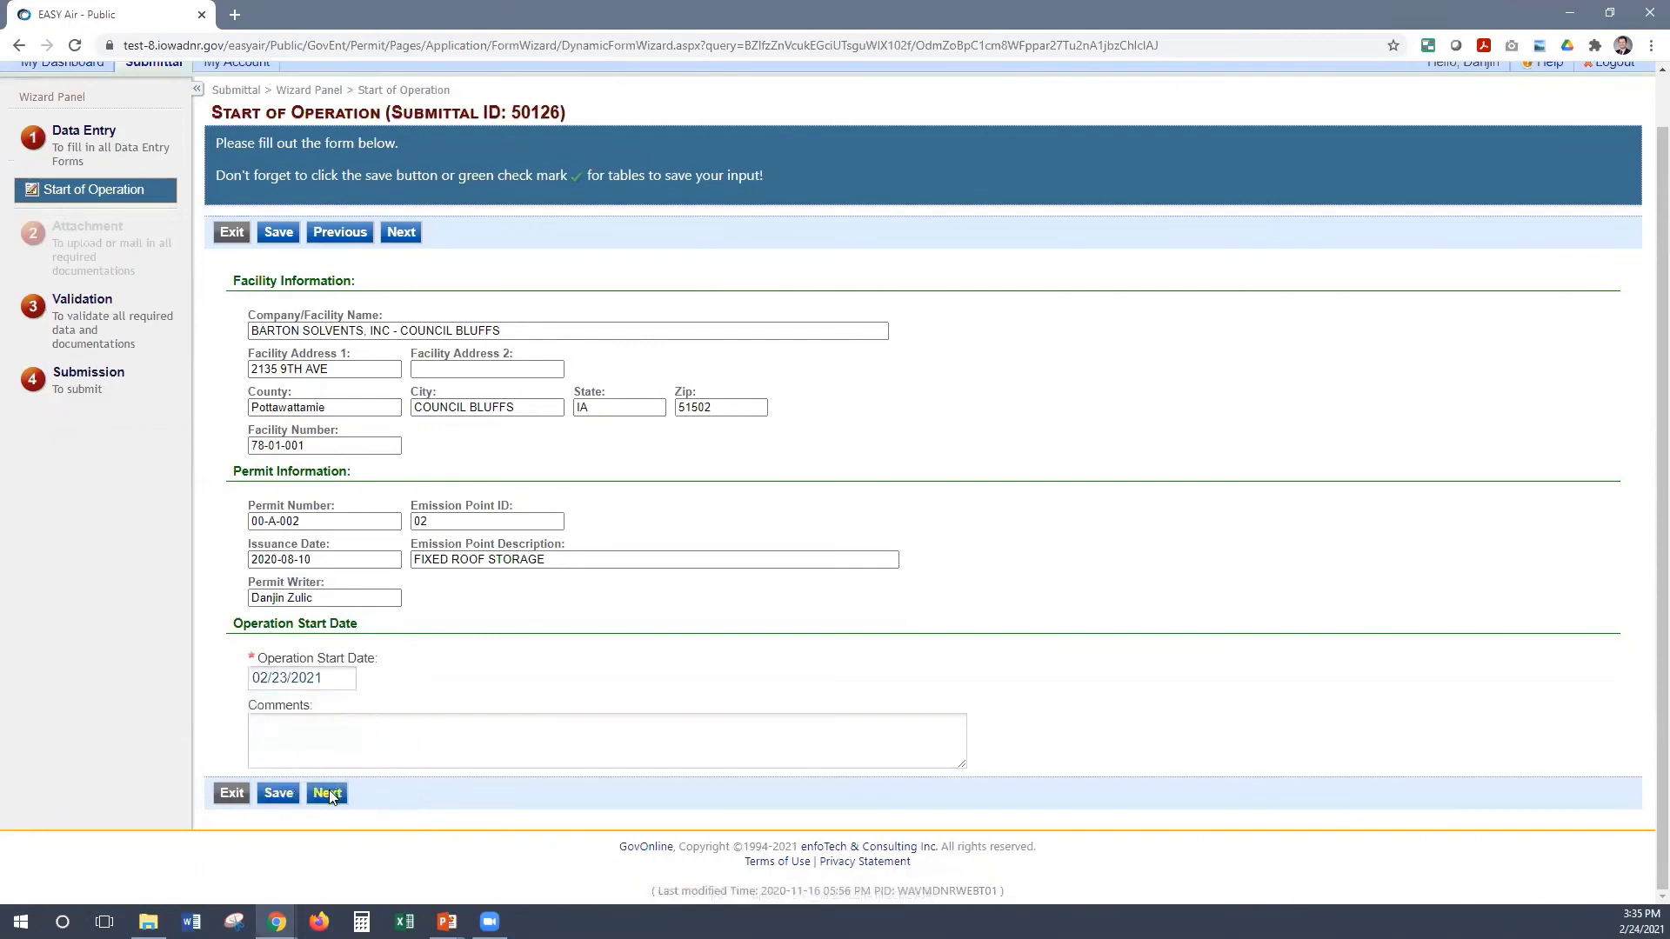
click(329, 794)
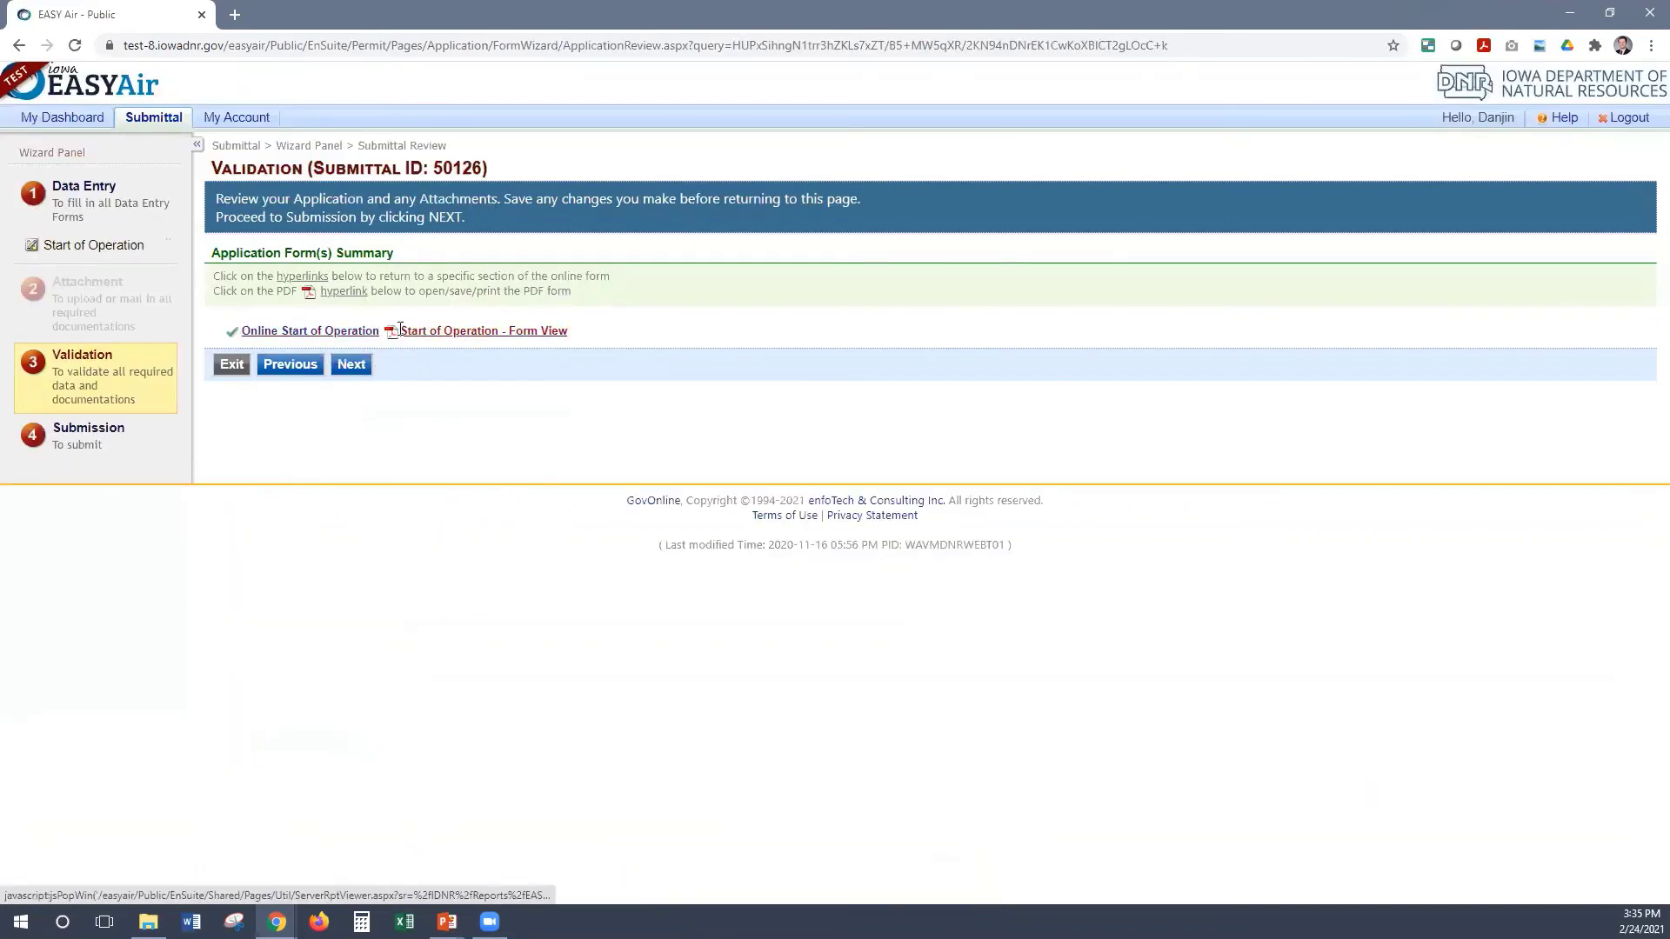
Check the certification, enter the security answer and PIN, and notify the owner for review
click(344, 367)
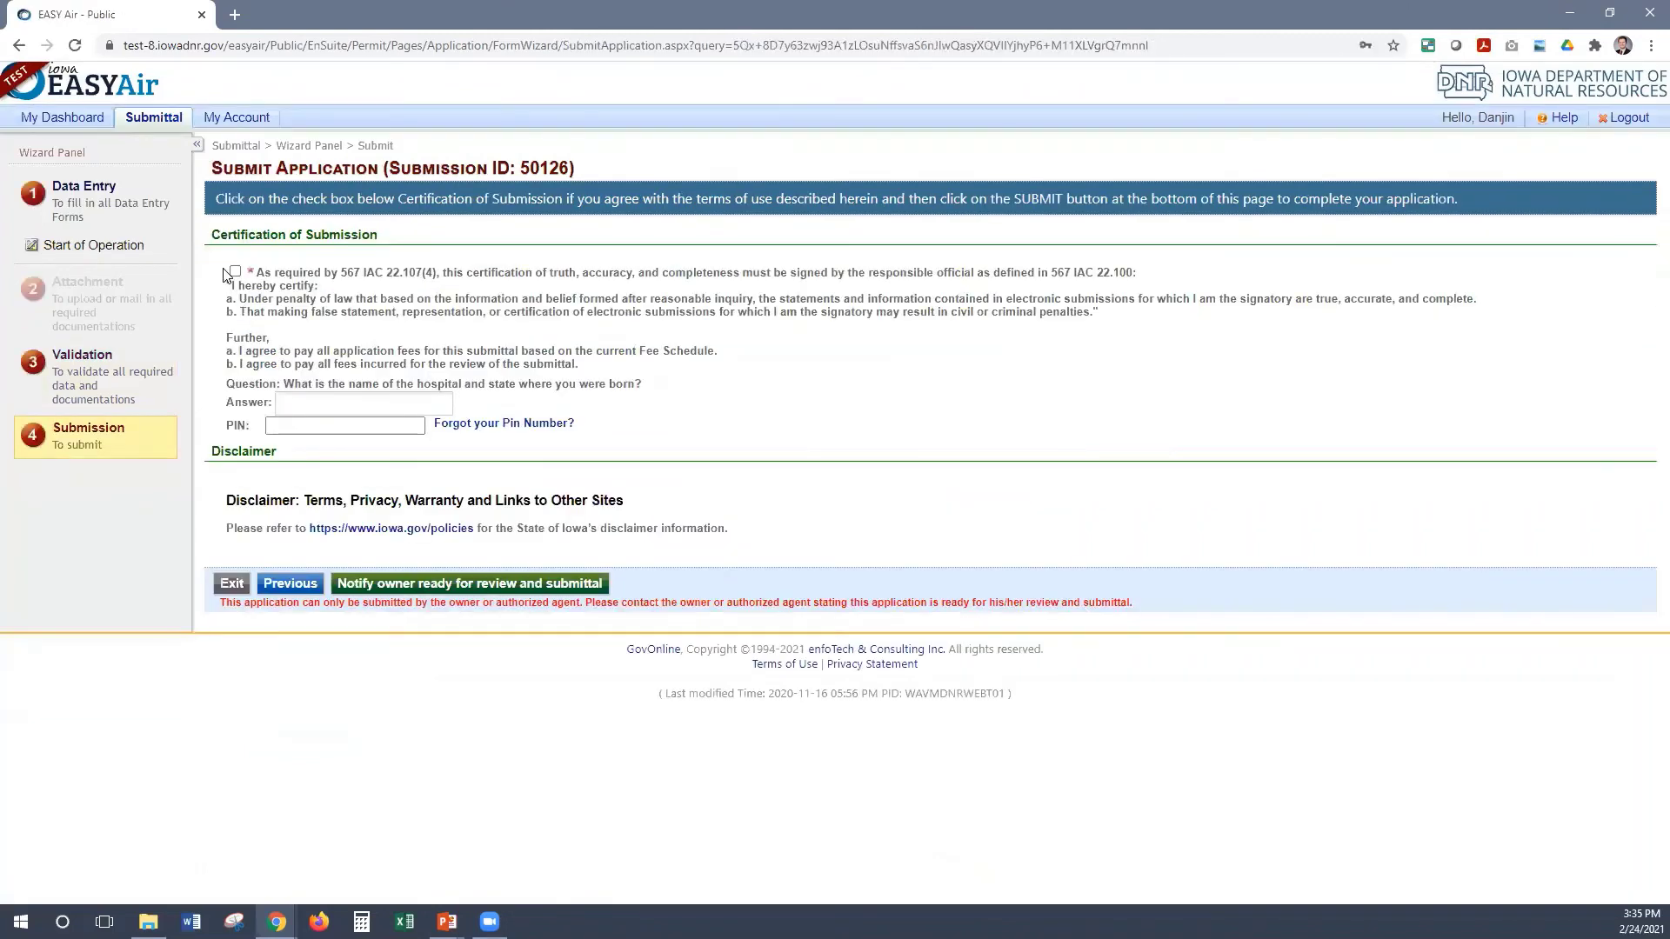
click(235, 271)
click(334, 405)
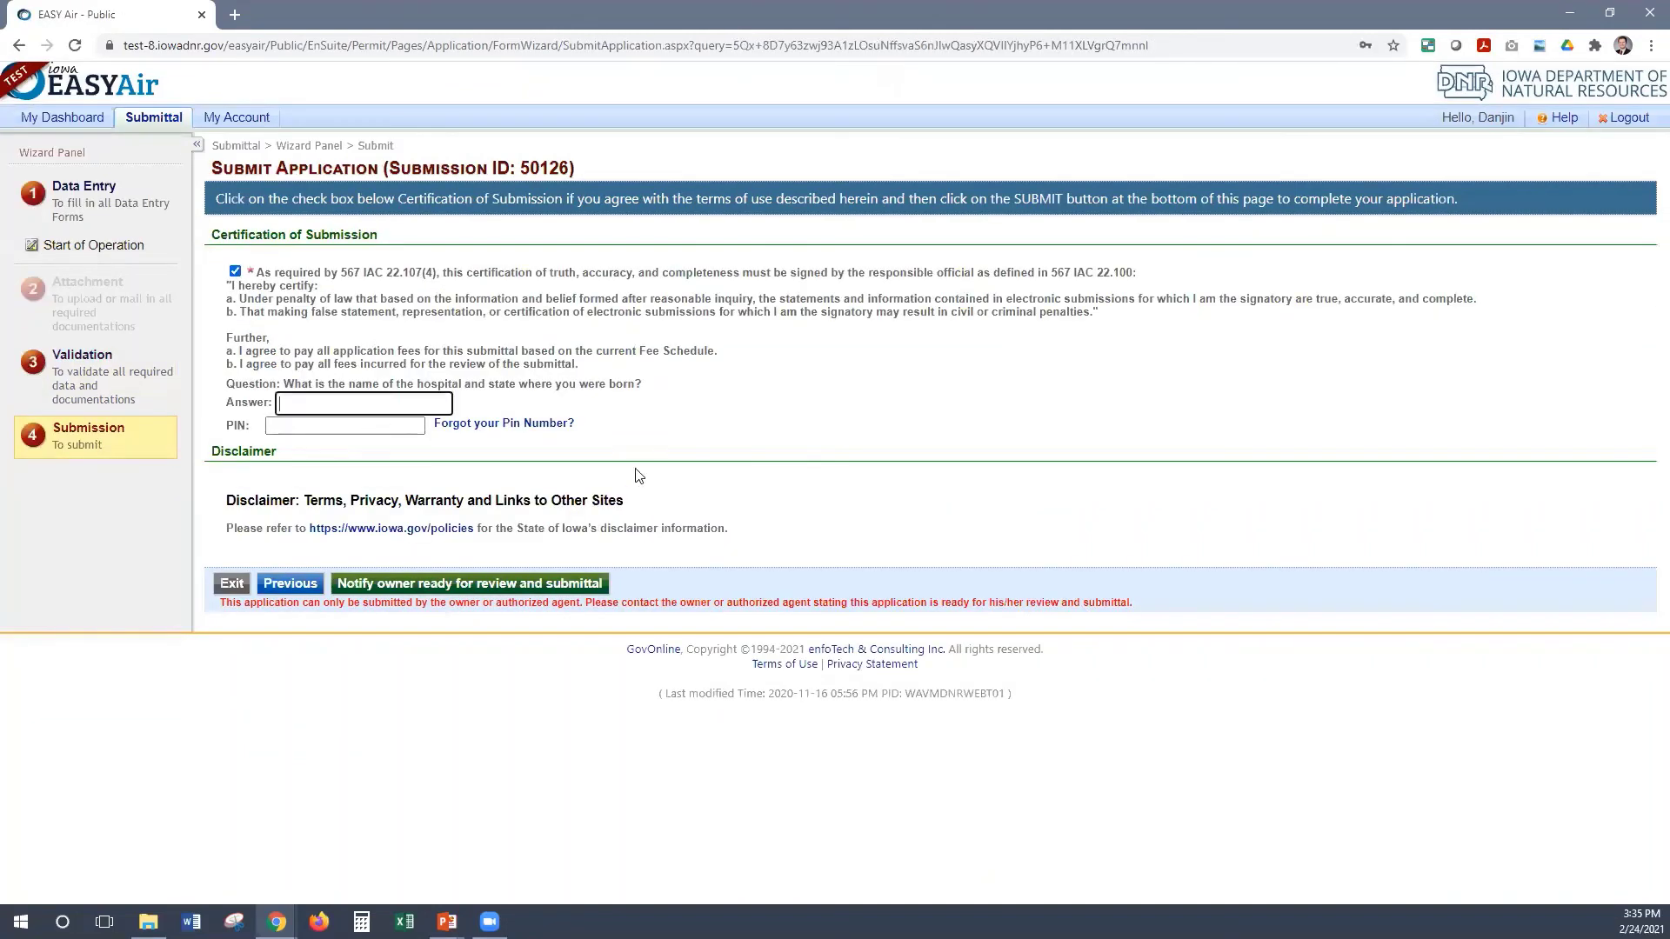
key(Tab)
text(••••)
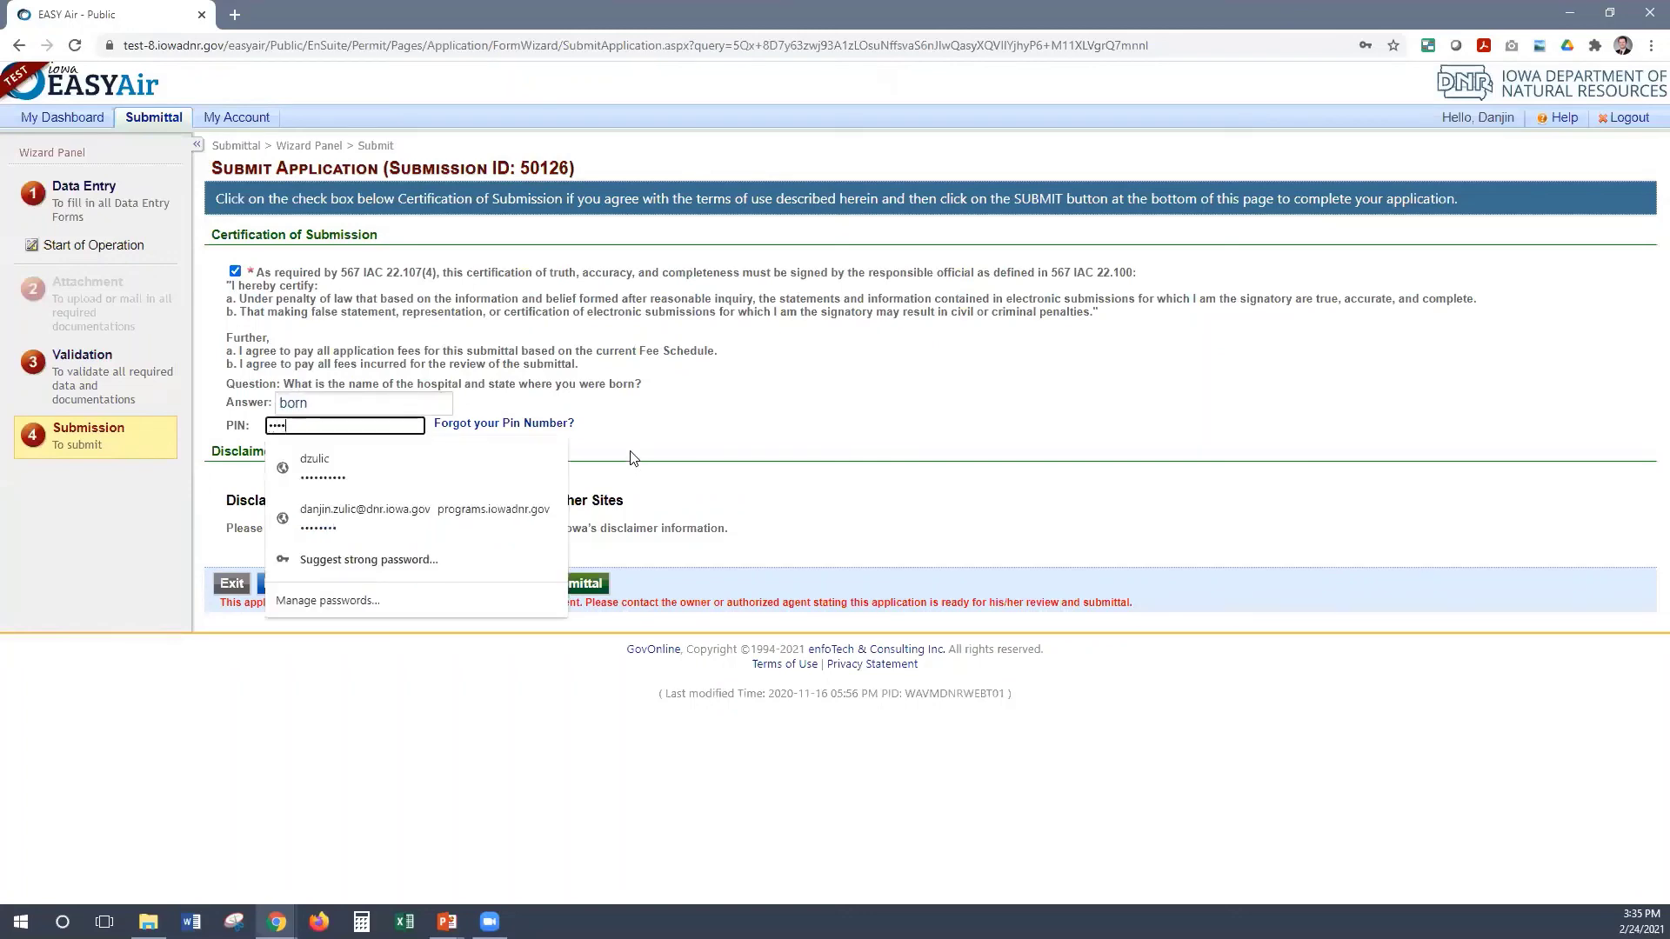
click(701, 510)
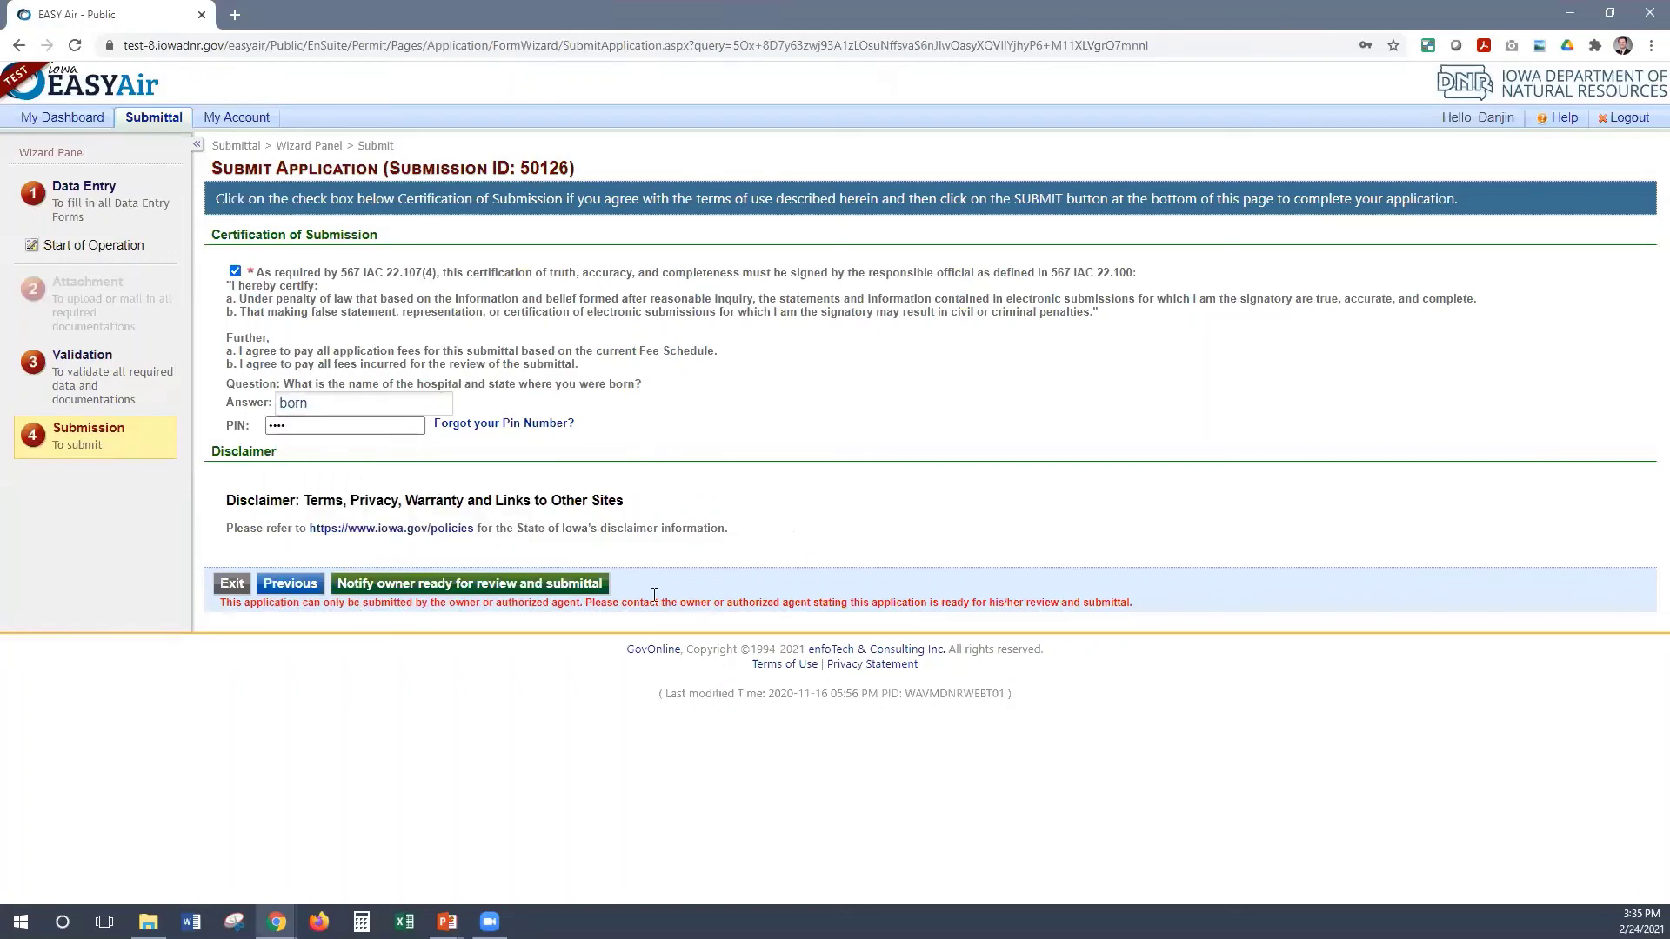
click(493, 588)
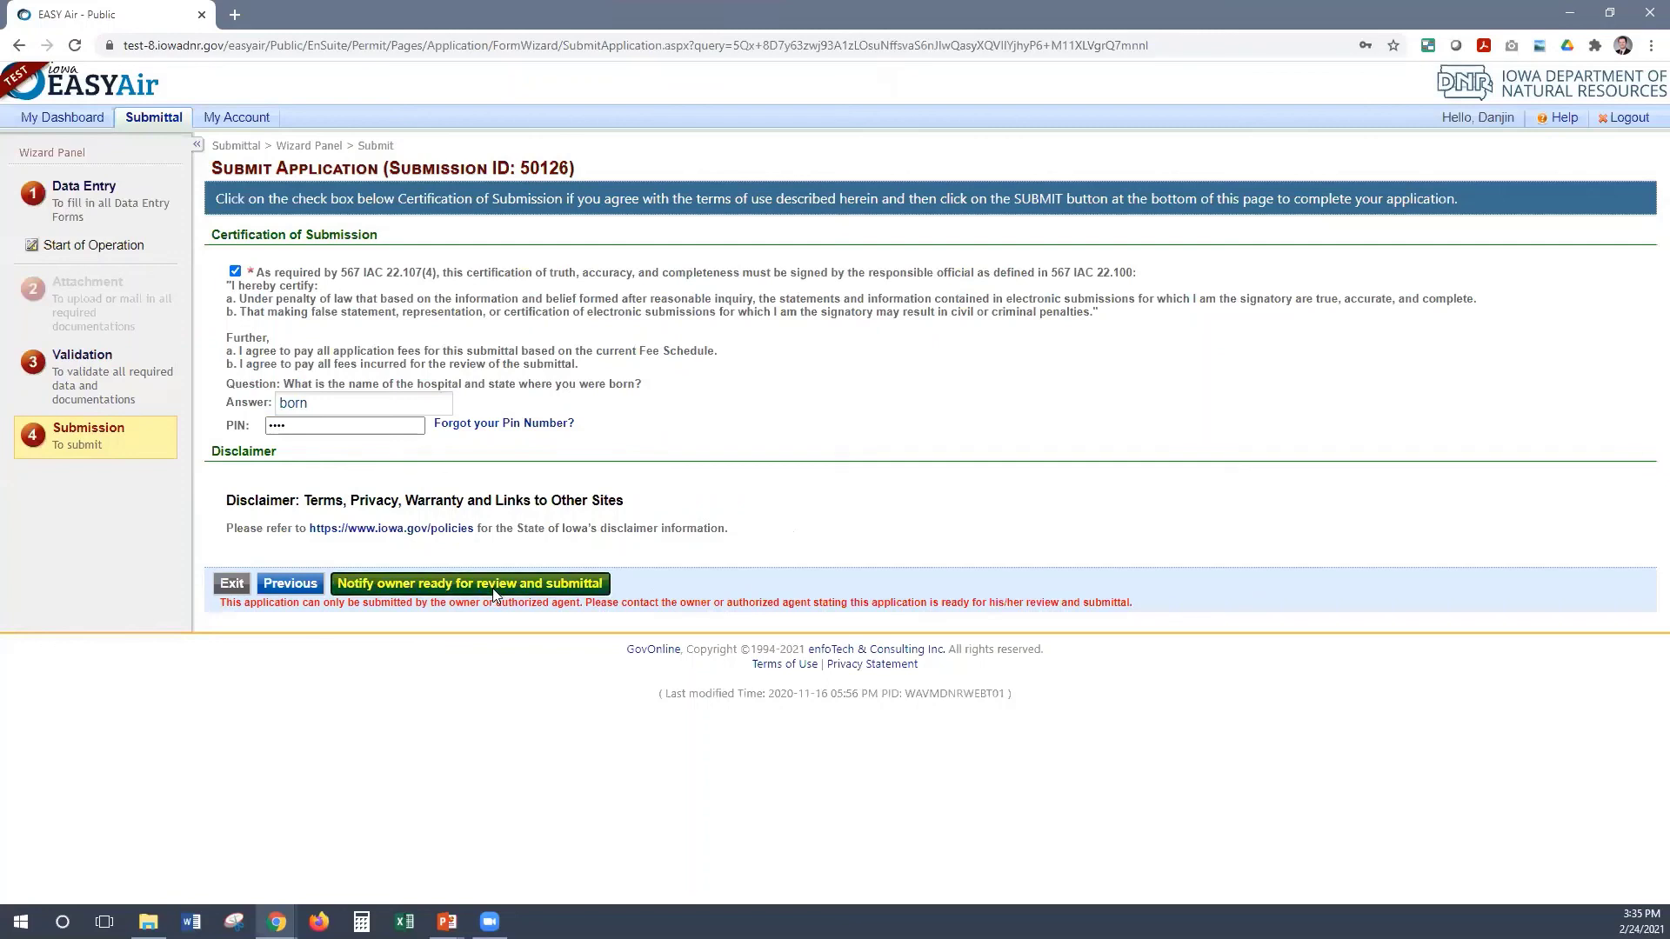